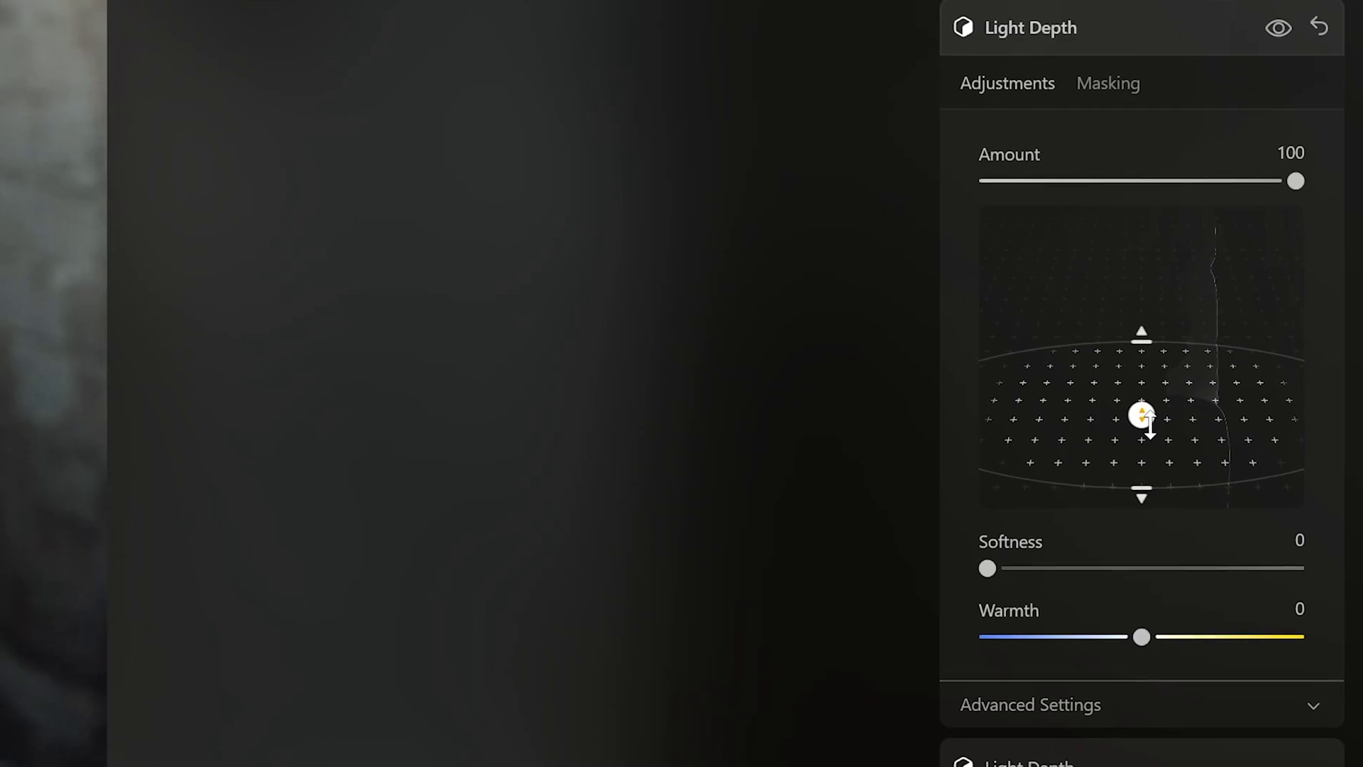
{"action": "left_click_drag", "start_coordinate": [1144, 417], "coordinate": [1142, 467]}
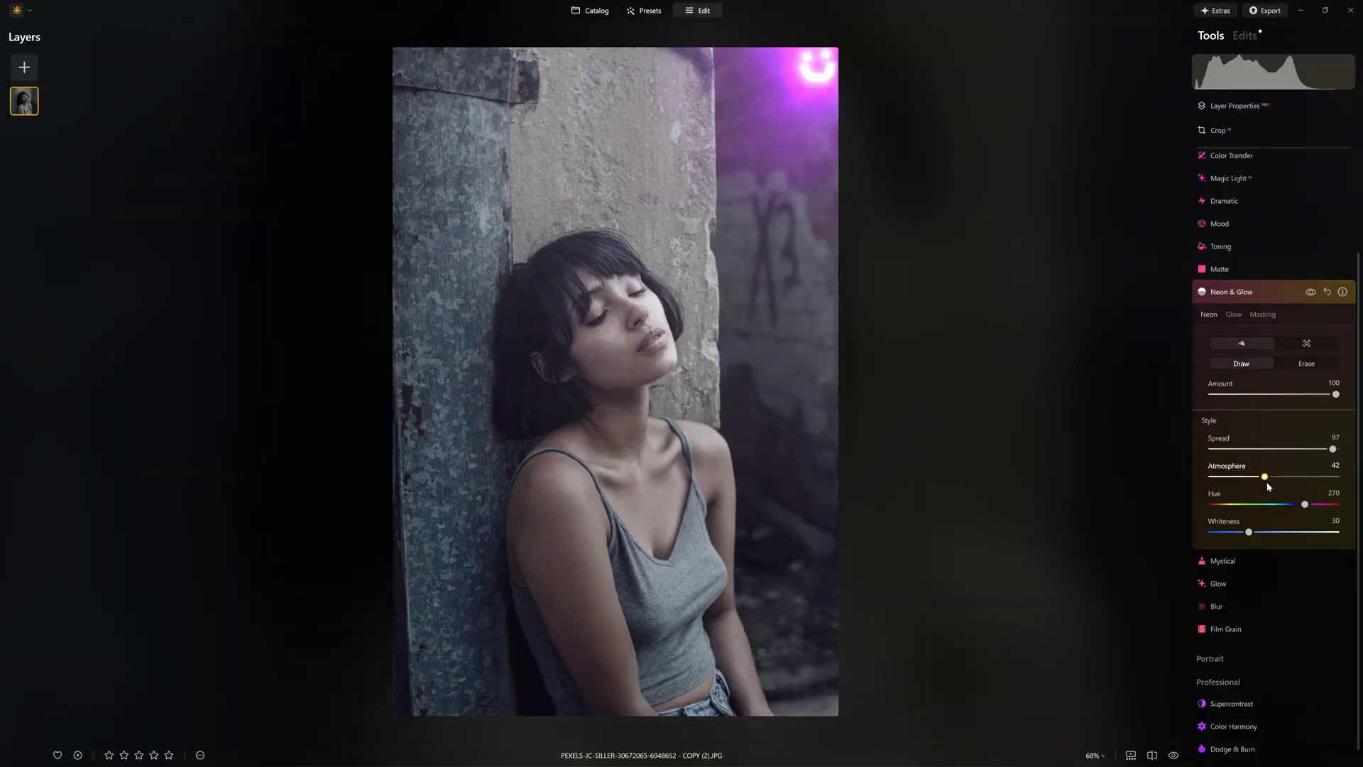
{"action": "left_click_drag", "start_coordinate": [1275, 477], "coordinate": [1345, 501]}
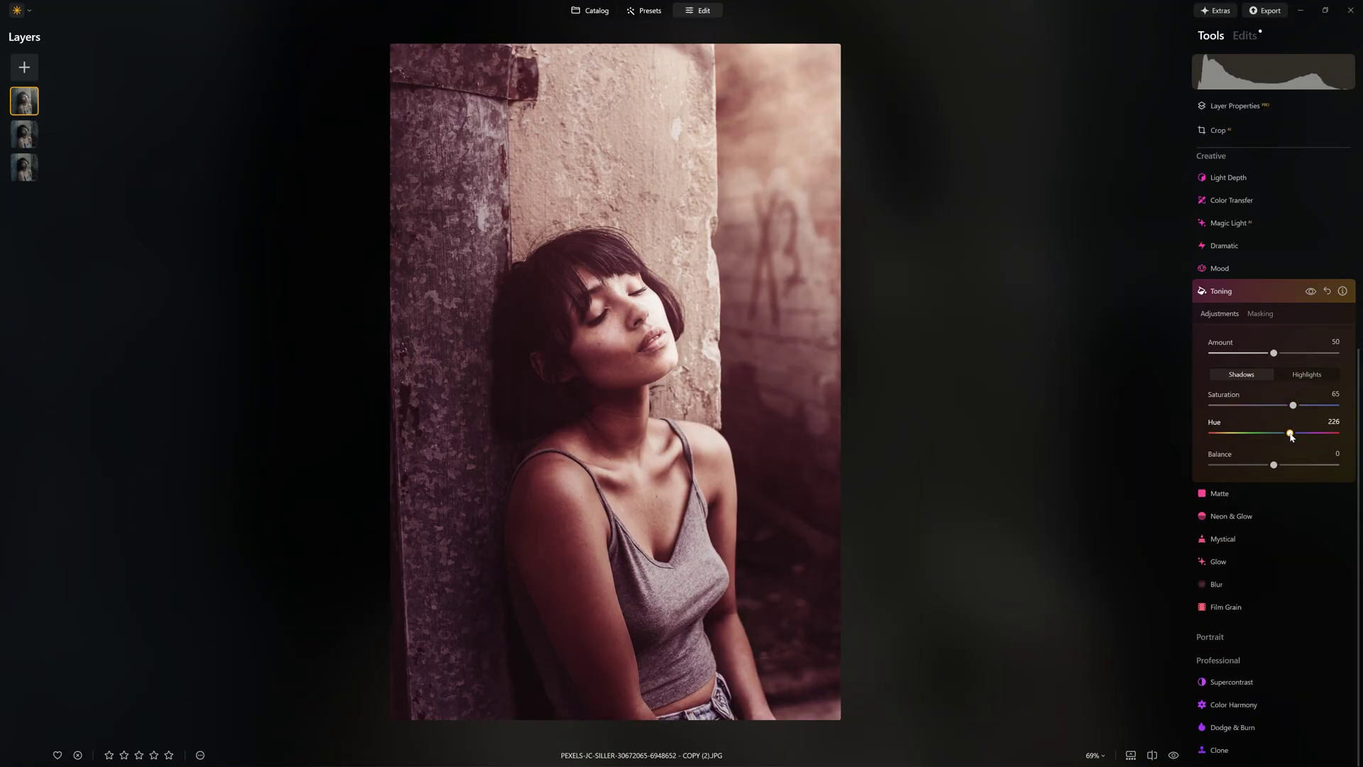
{"action": "left_click_drag", "start_coordinate": [1291, 436], "coordinate": [1292, 436]}
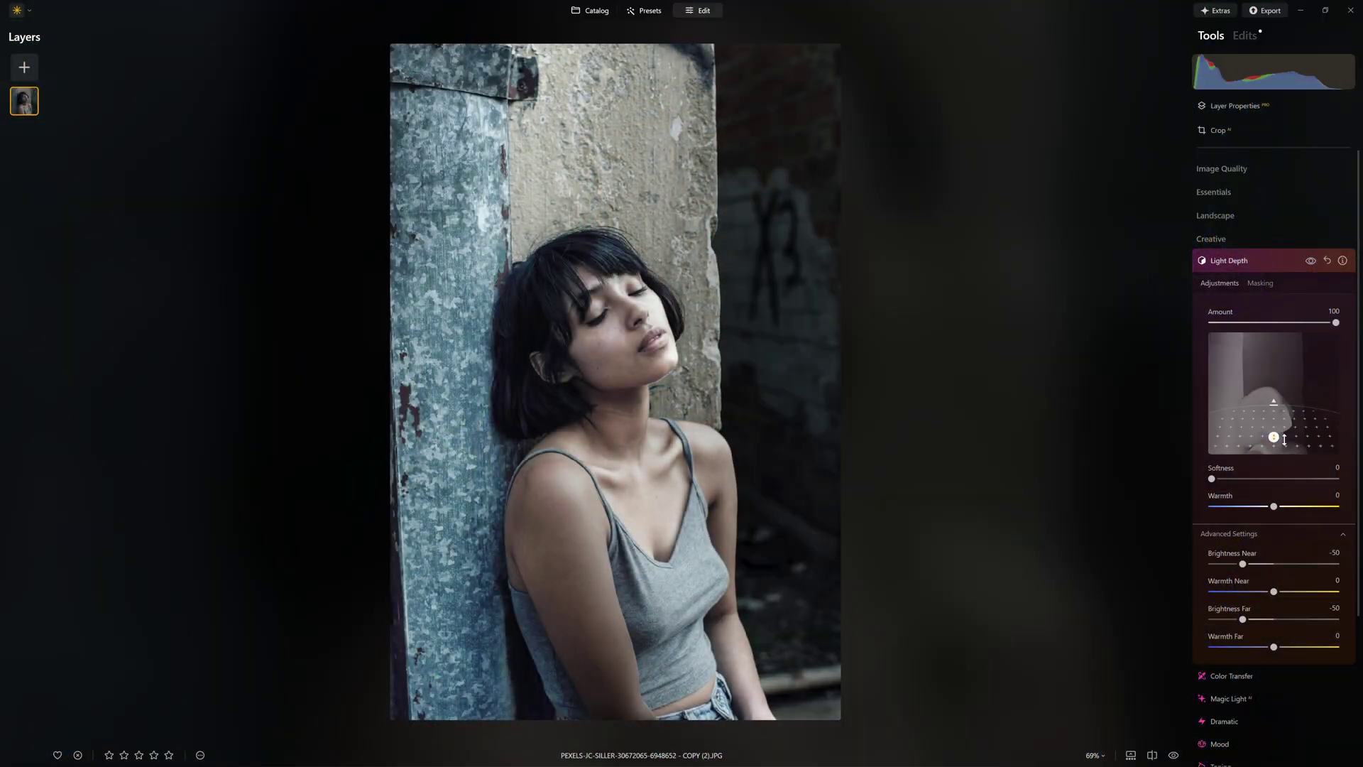
Try shifting the Light Depth light position, compare the photo with and without the effect, and undo the adjustment.
{"action": "mouse_move", "coordinate": [1285, 440]}
{"action": "left_mouse_down"}
{"action": "mouse_move", "coordinate": [1281, 367]}
{"action": "mouse_move", "coordinate": [1312, 438]}
{"action": "left_mouse_up"}
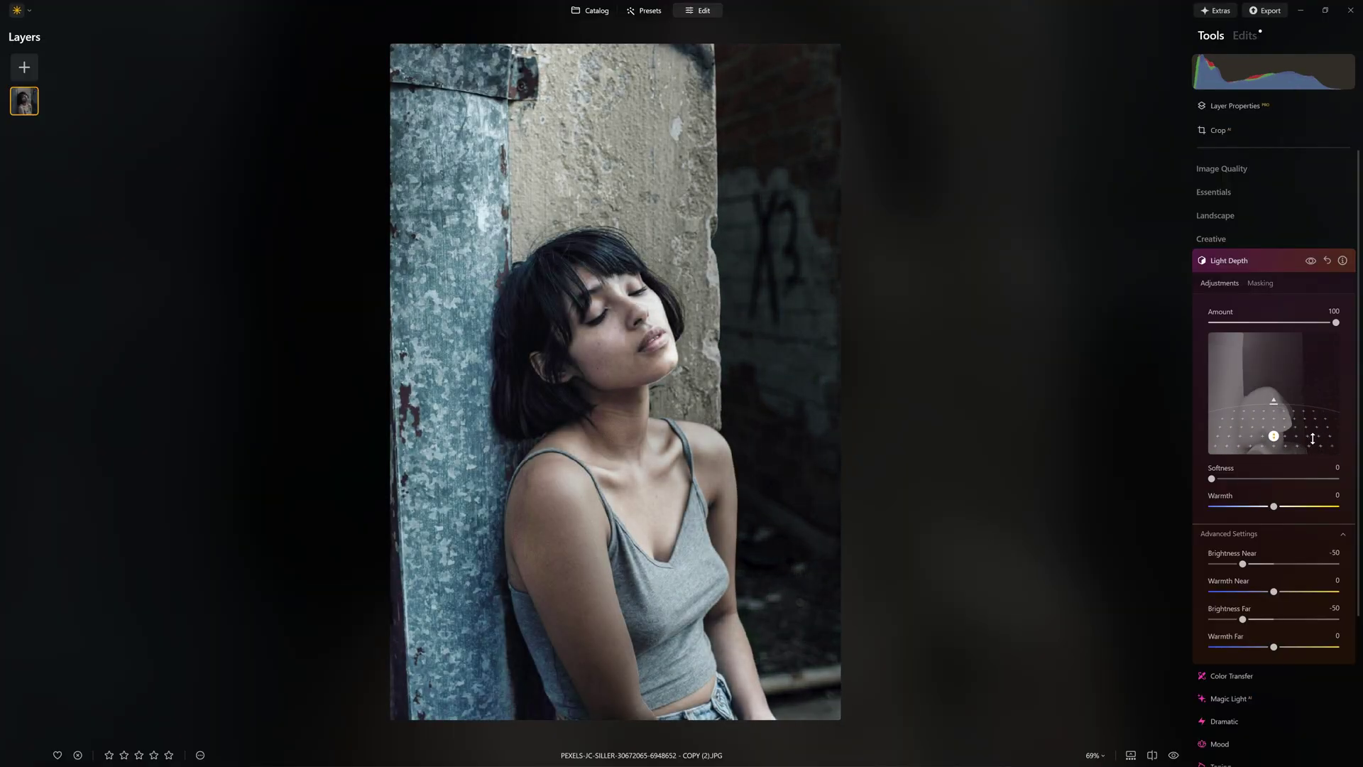
{"action": "left_click", "coordinate": [1314, 262]}
{"action": "left_click", "coordinate": [1312, 262]}
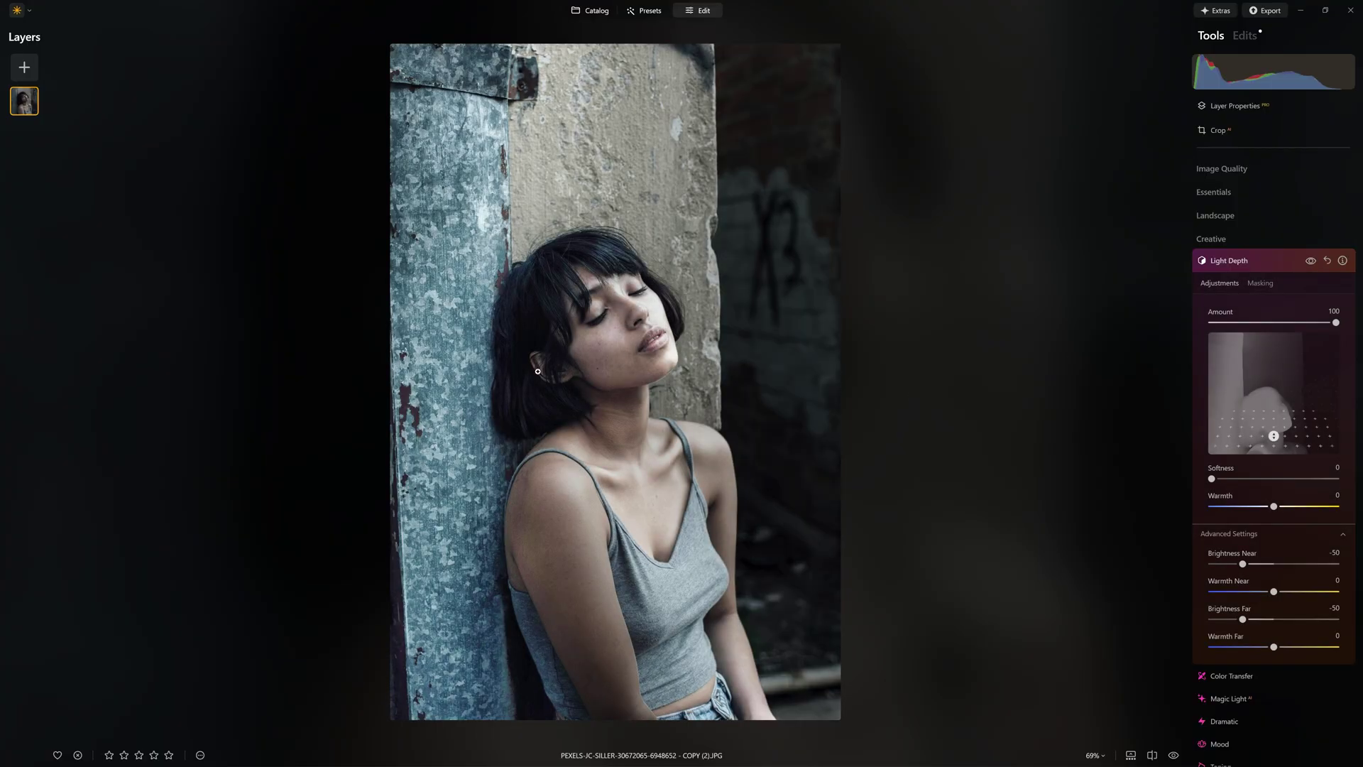
{"action": "key", "text": "ctrl+z"}
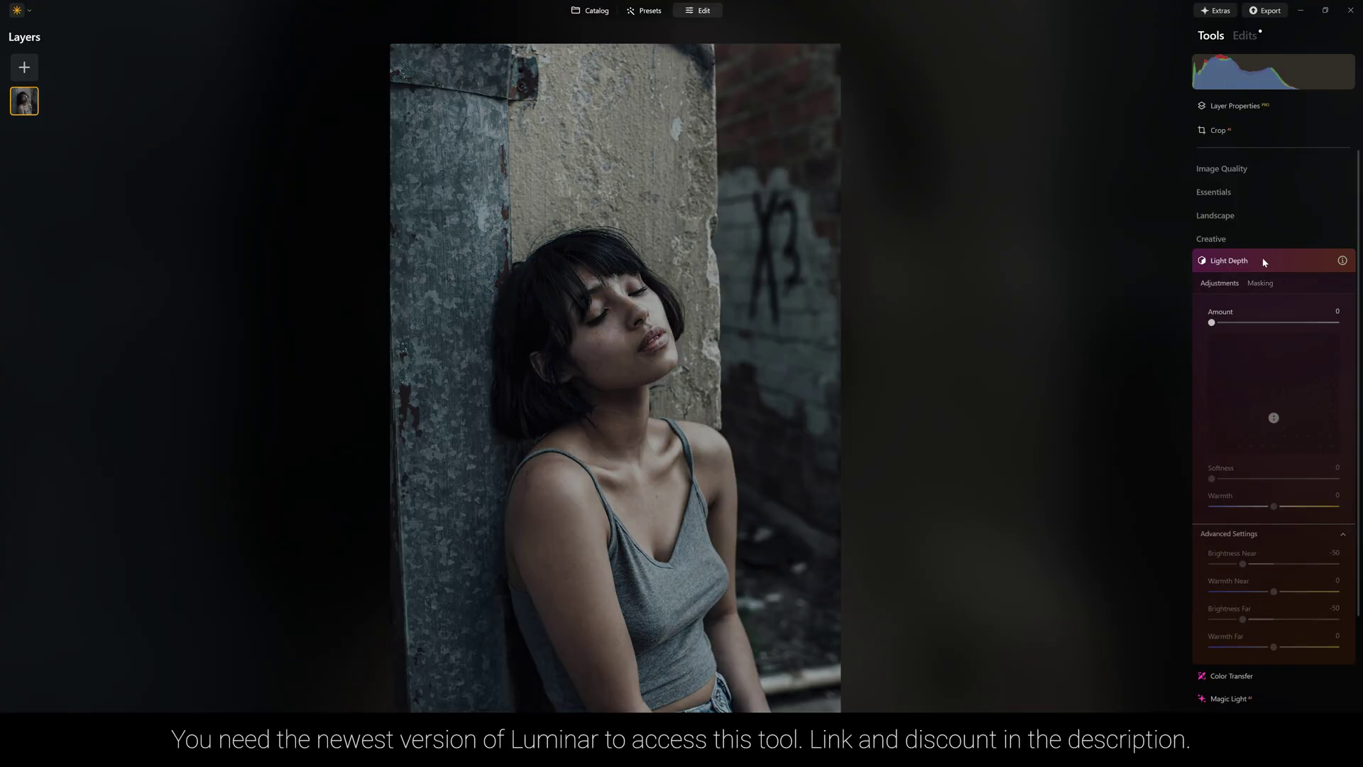
{"action": "left_click", "coordinate": [1264, 262]}
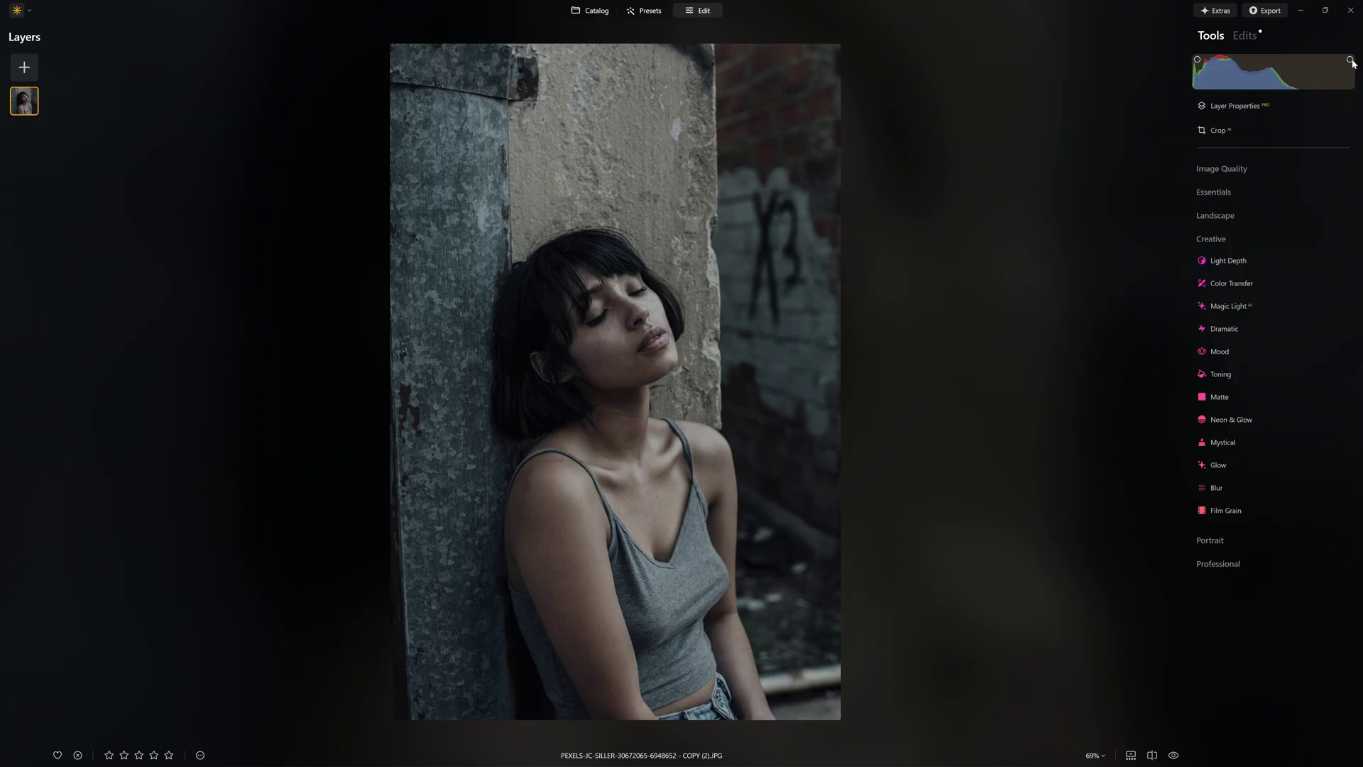
Check the photo for clipped shadows using the histogram's shadow clipping indicator.
{"action": "left_click", "coordinate": [1205, 63]}
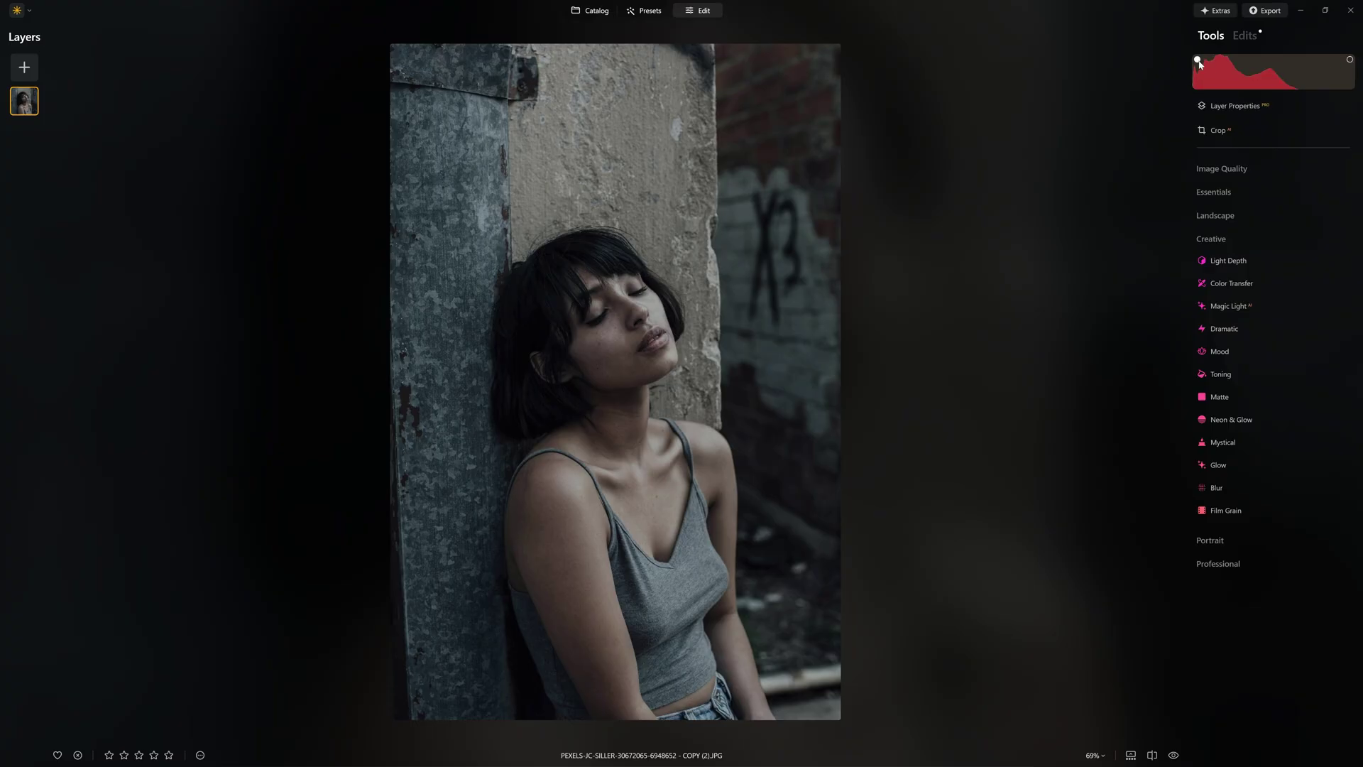
{"action": "left_click", "coordinate": [1198, 62]}
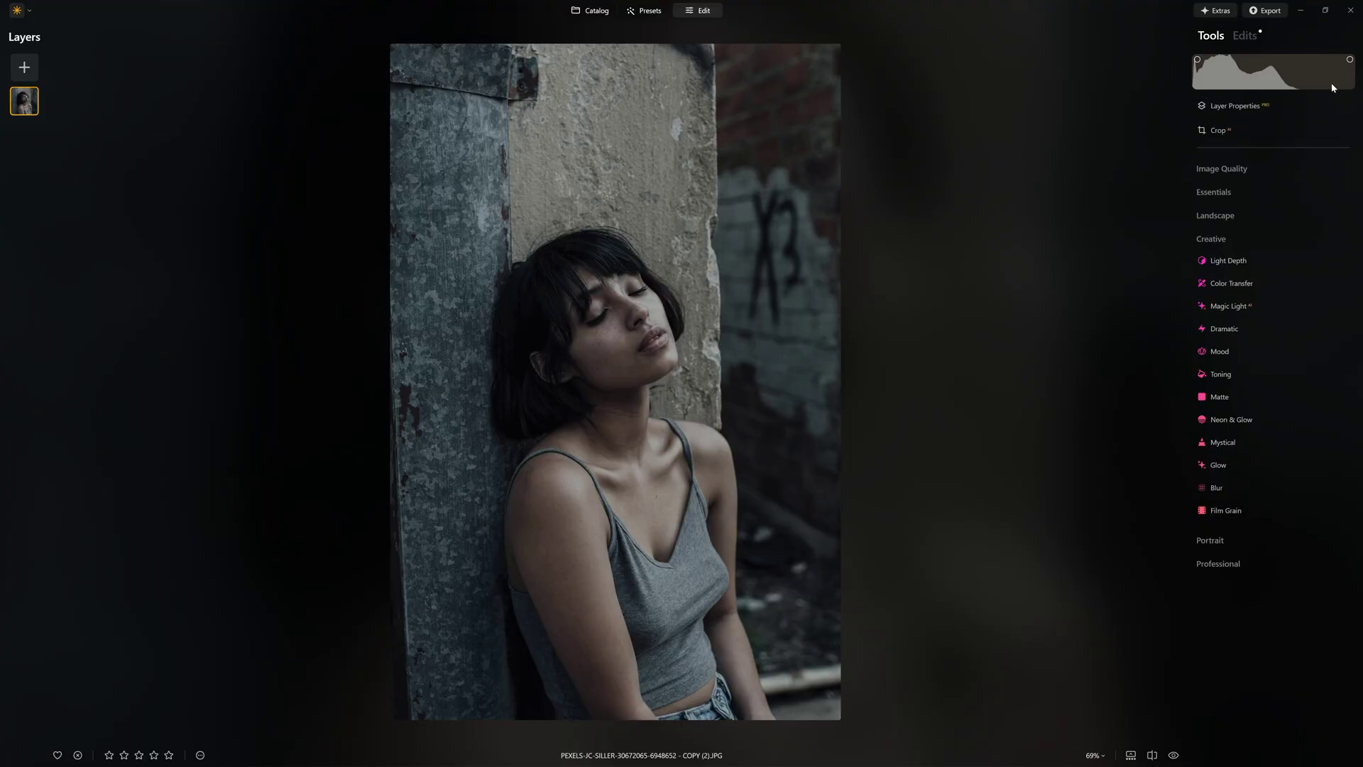
Try brightening the whole photo with a Develop exposure of 1.83, and reset the Develop adjustments.
{"action": "left_click", "coordinate": [1271, 192]}
{"action": "left_click", "coordinate": [1277, 211]}
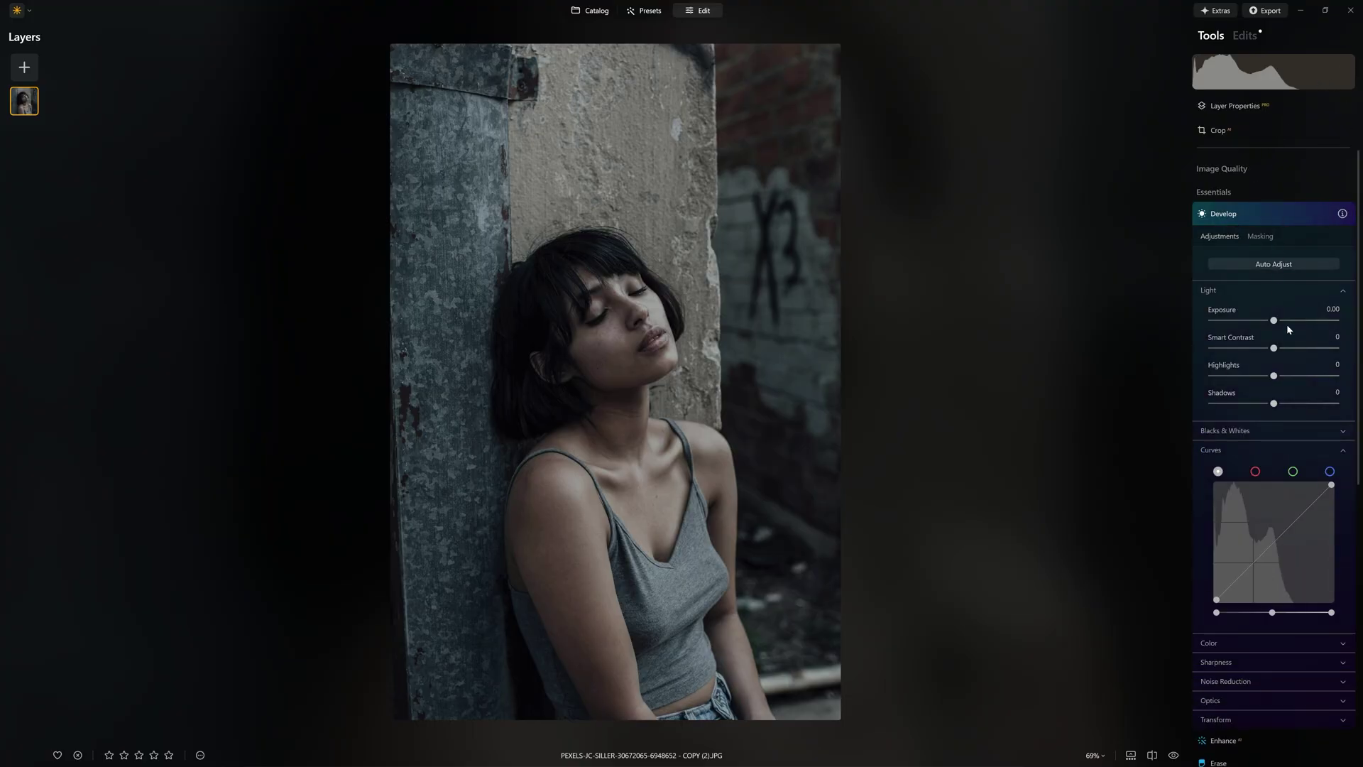
{"action": "left_click_drag", "start_coordinate": [1275, 321], "coordinate": [1296, 321]}
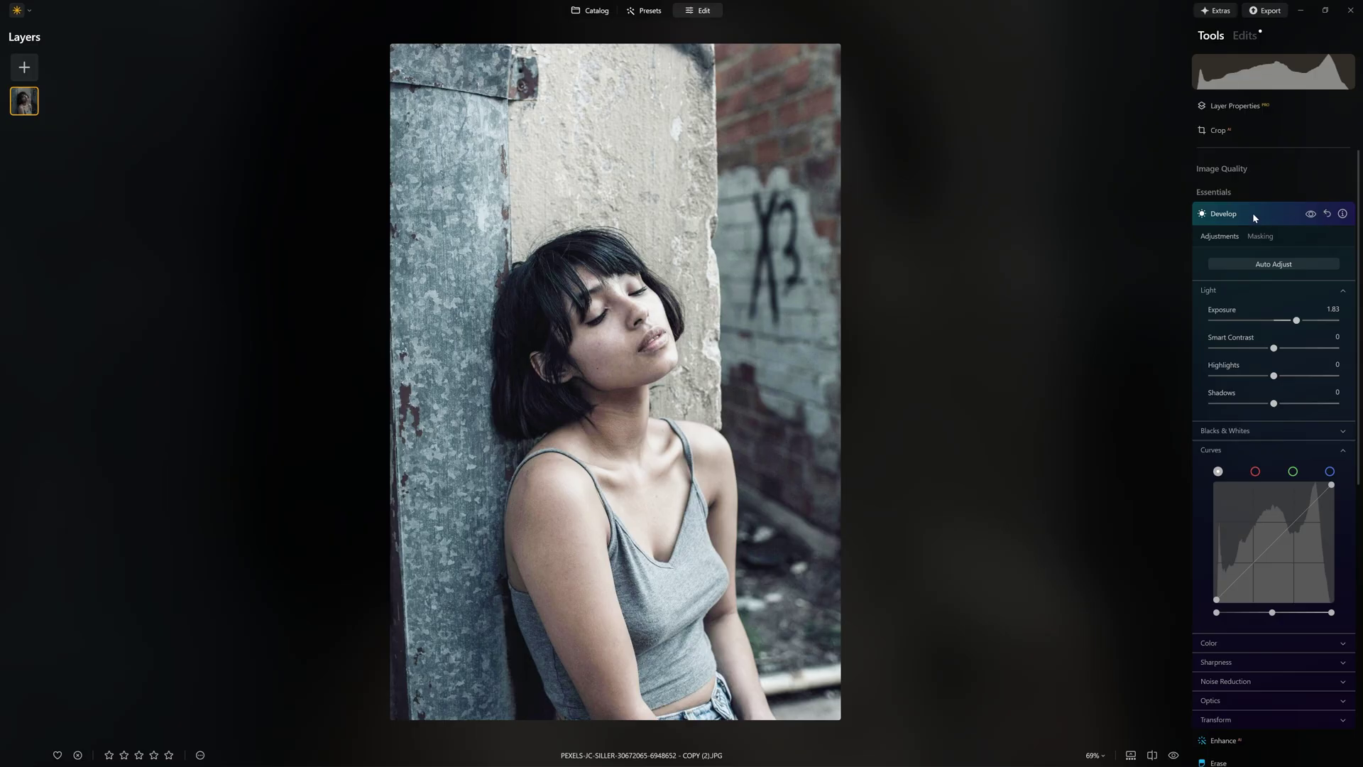
{"action": "left_click", "coordinate": [1327, 214]}
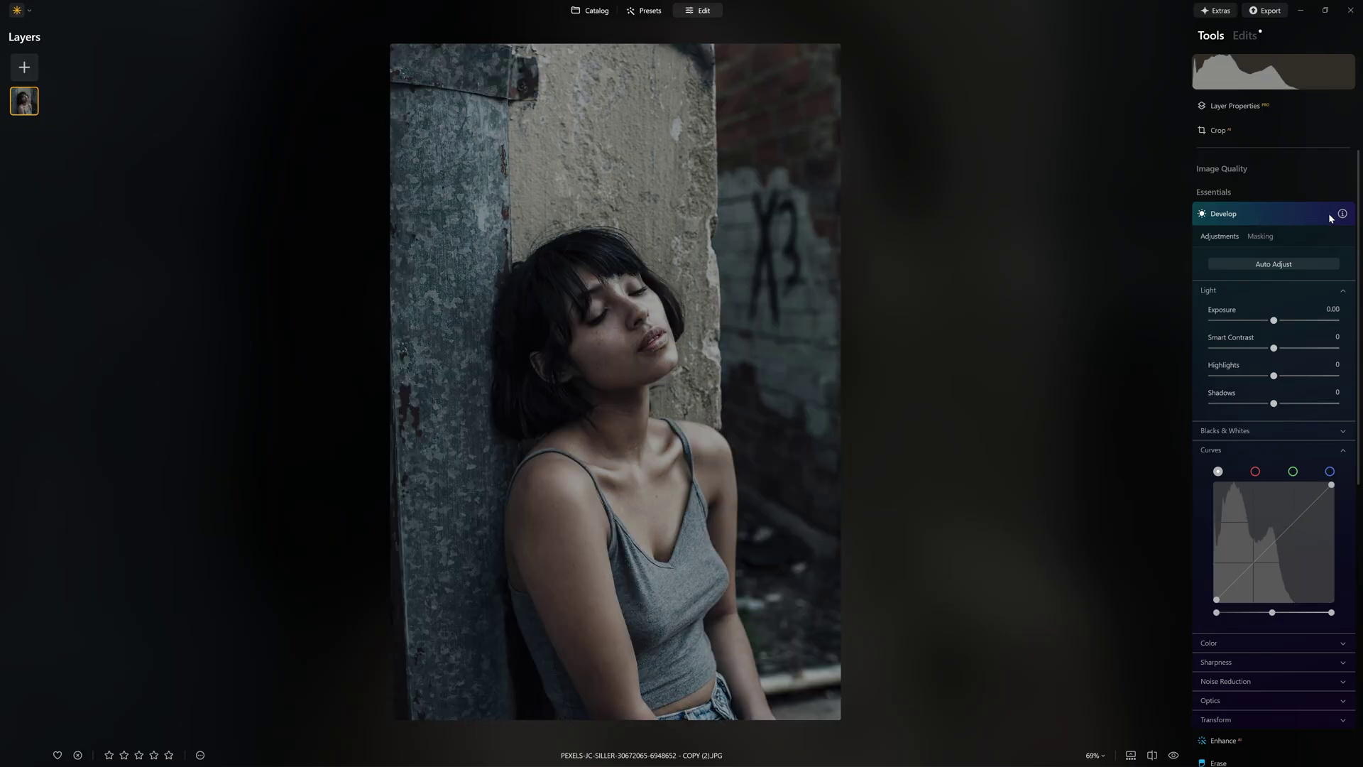
{"action": "left_click", "coordinate": [1279, 215]}
Apply Light Depth with Amount 100 and move the light position toward the foreground to brighten the woman.
{"action": "left_click", "coordinate": [1276, 468]}
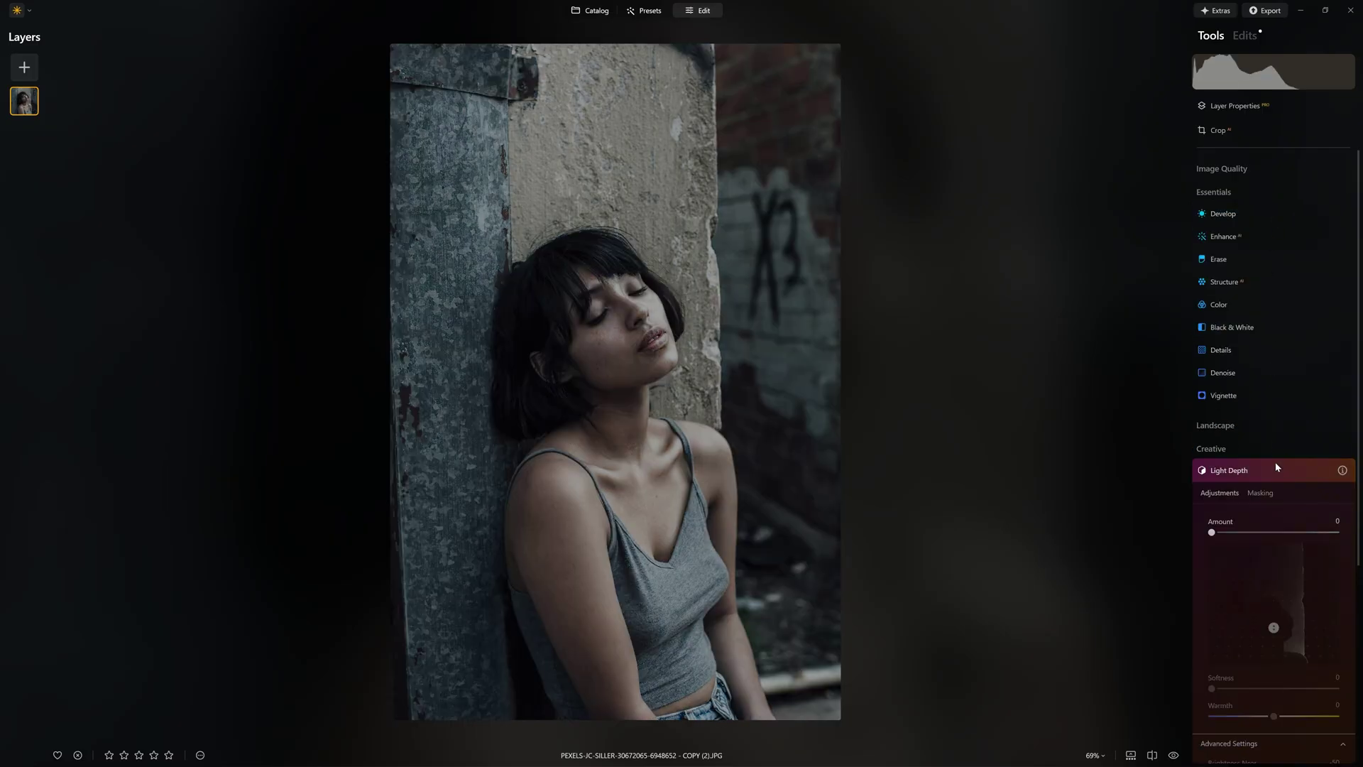
{"action": "left_click_drag", "start_coordinate": [1212, 403], "coordinate": [1337, 407]}
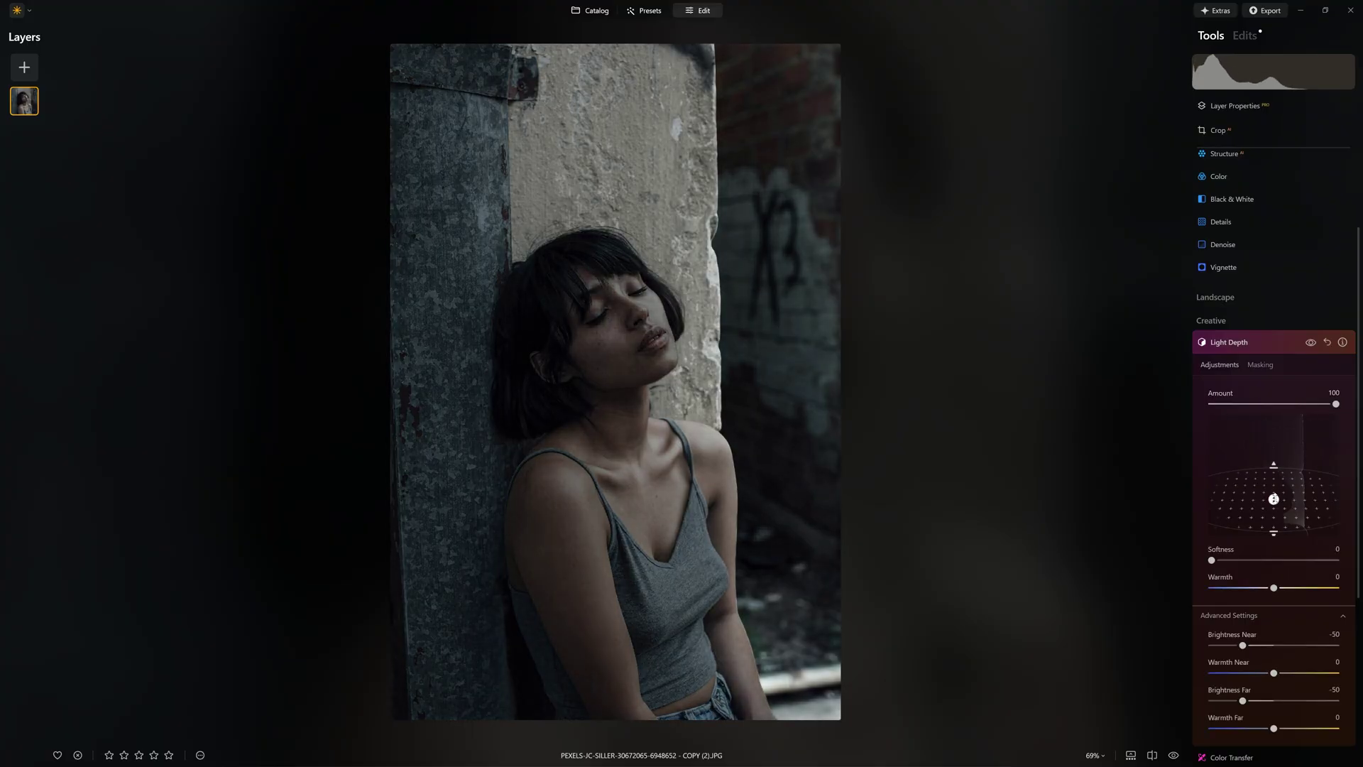
{"action": "left_click_drag", "start_coordinate": [1273, 499], "coordinate": [1274, 514]}
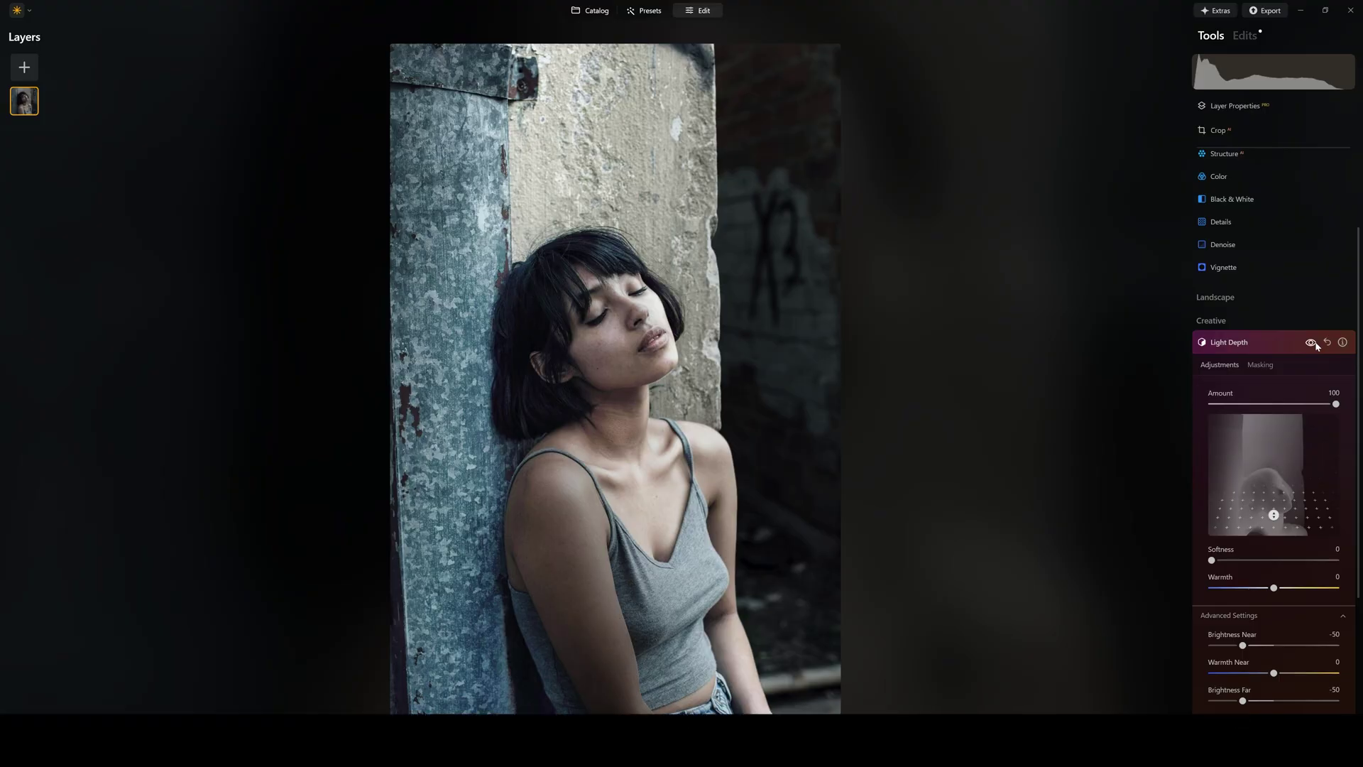
Compare the photo with and without the Light Depth effect.
{"action": "left_click", "coordinate": [1314, 343]}
{"action": "left_click", "coordinate": [1313, 343]}
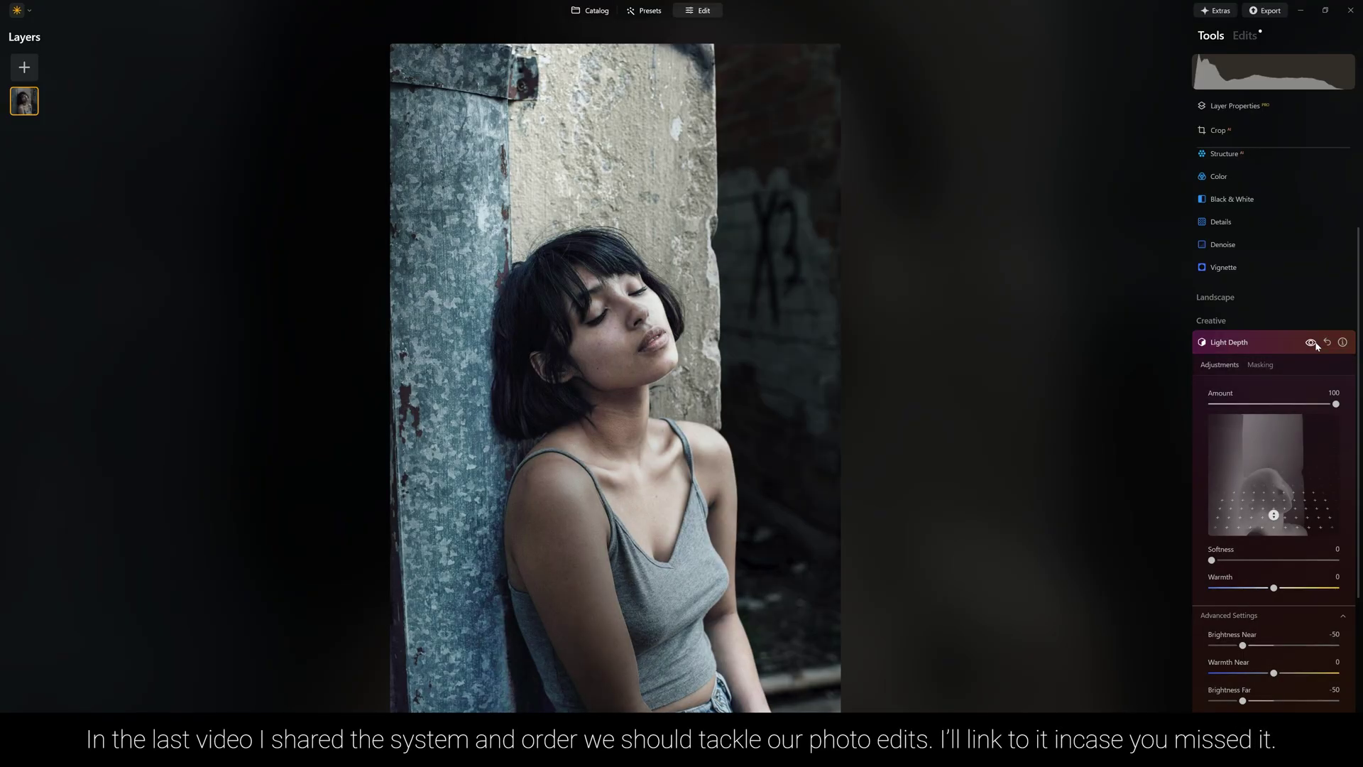
{"action": "left_click", "coordinate": [1314, 343]}
{"action": "left_click", "coordinate": [1313, 344]}
{"action": "left_click", "coordinate": [1313, 344]}
{"action": "left_click", "coordinate": [1313, 344]}
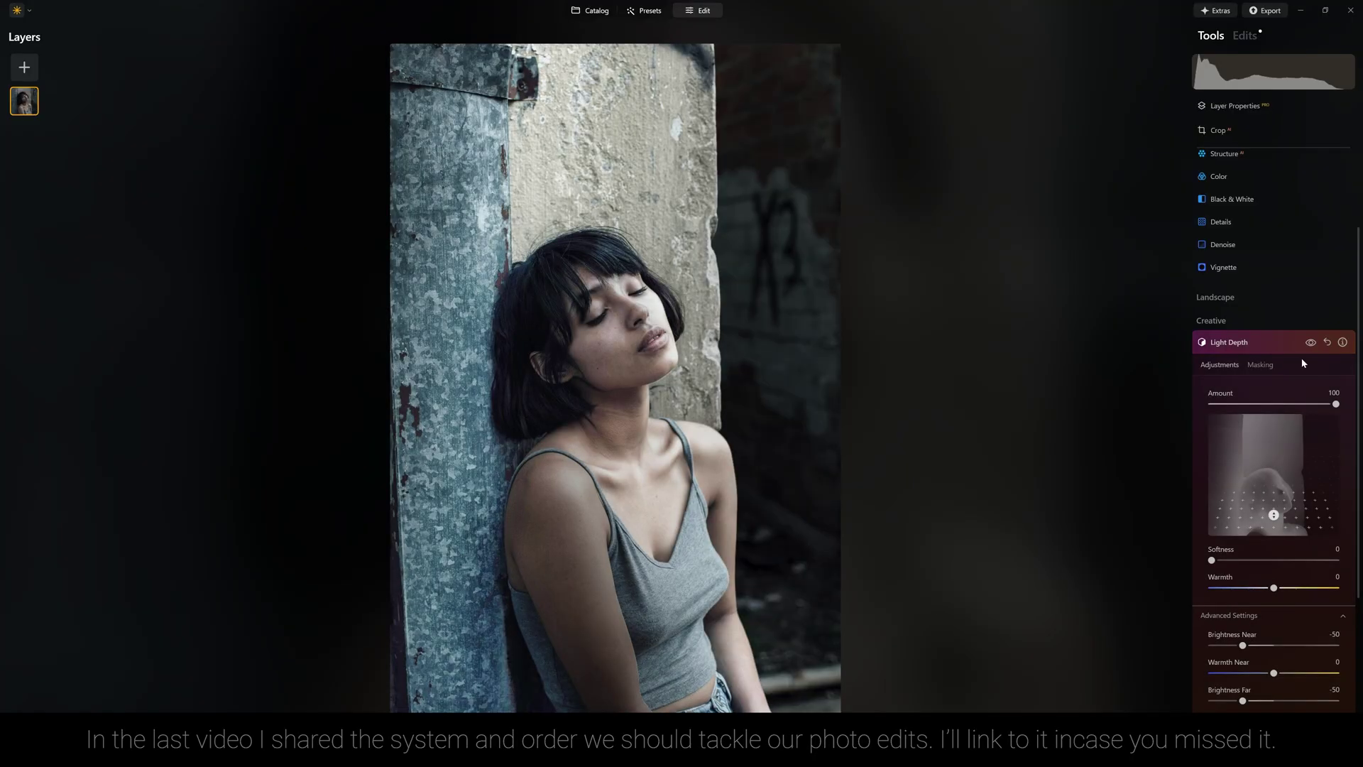
Paint the Light Depth mask over the woman's face and body and the dark background with brush size 232 and strength 51.
{"action": "left_click", "coordinate": [1261, 366]}
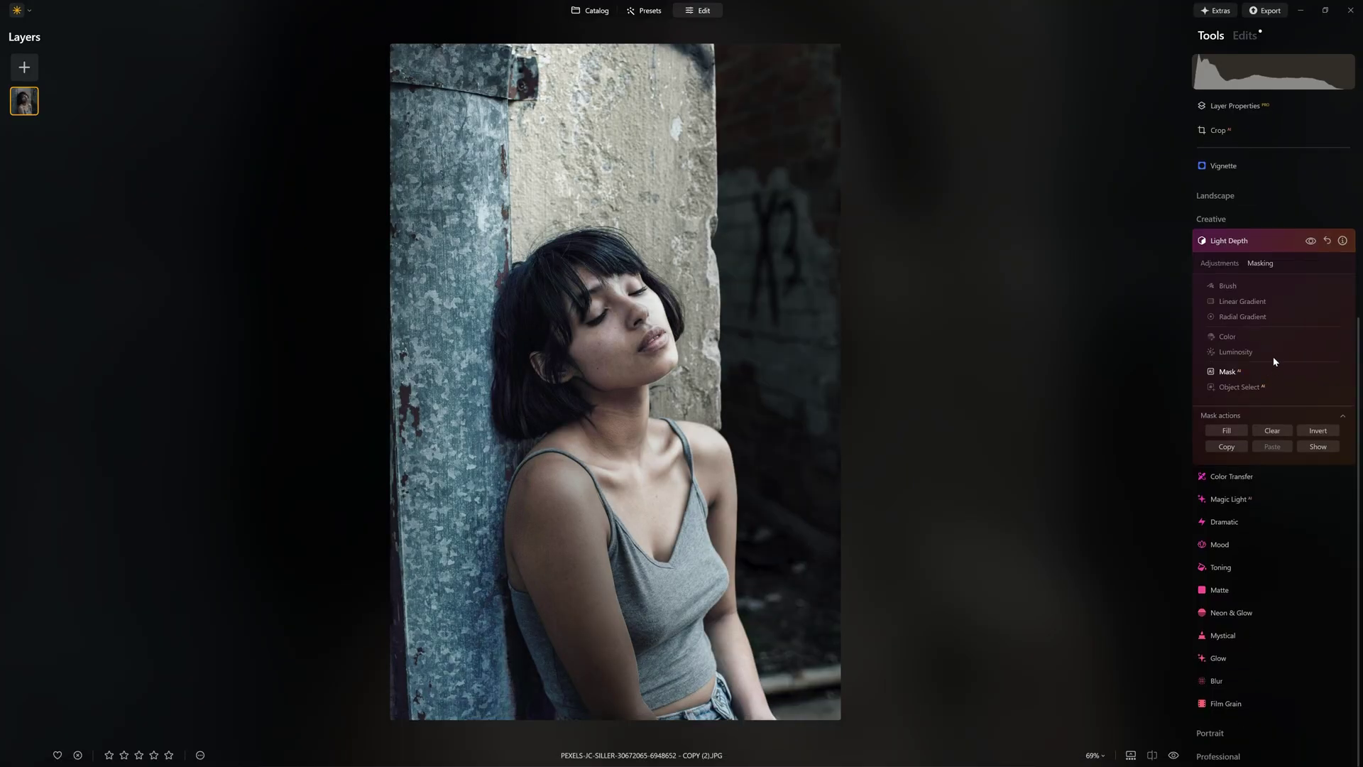
{"action": "left_click", "coordinate": [1228, 285]}
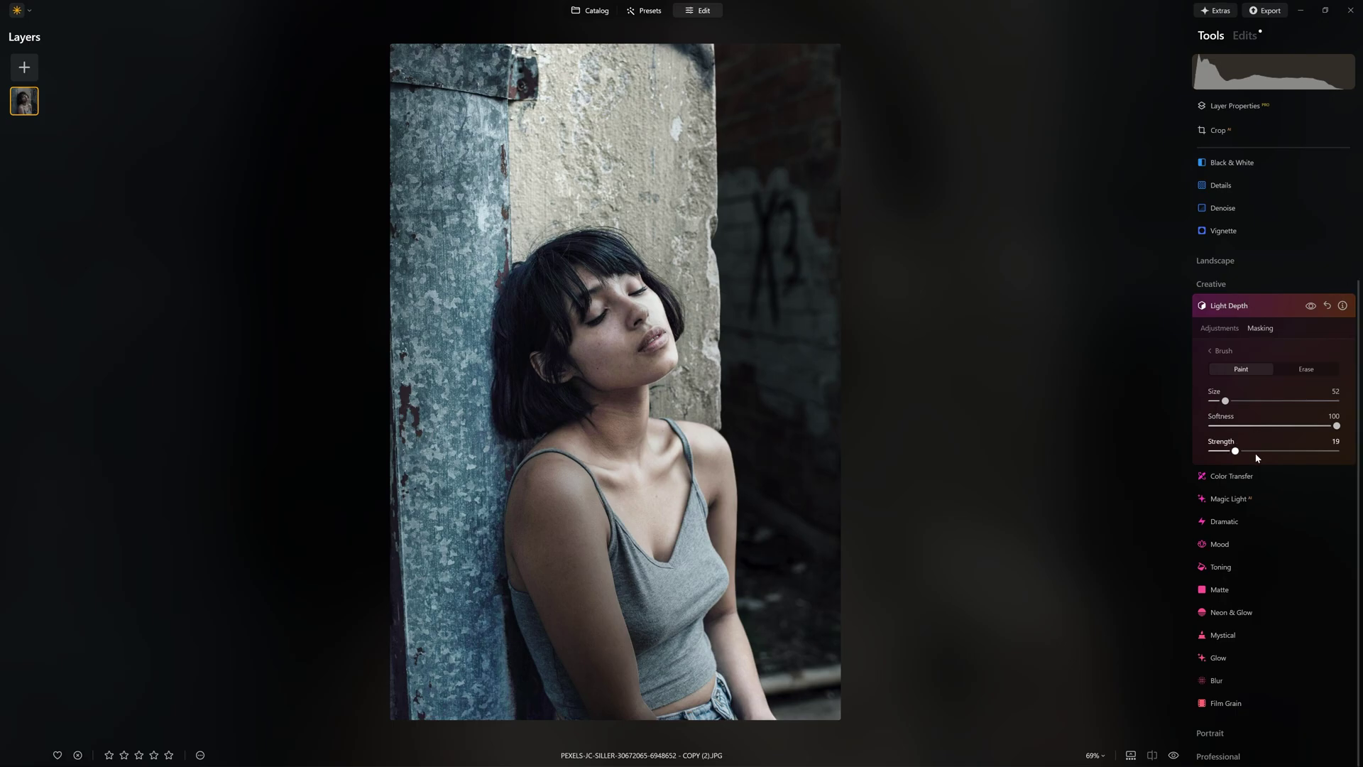
{"action": "left_click_drag", "start_coordinate": [1271, 454], "coordinate": [1275, 458]}
{"action": "scroll", "coordinate": [1262, 399], "scroll_direction": "up", "scroll_amount": 5}
{"action": "mouse_move", "coordinate": [653, 288]}
{"action": "left_mouse_down"}
{"action": "mouse_move", "coordinate": [612, 286]}
{"action": "mouse_move", "coordinate": [611, 328]}
{"action": "mouse_move", "coordinate": [675, 395]}
{"action": "left_mouse_up"}
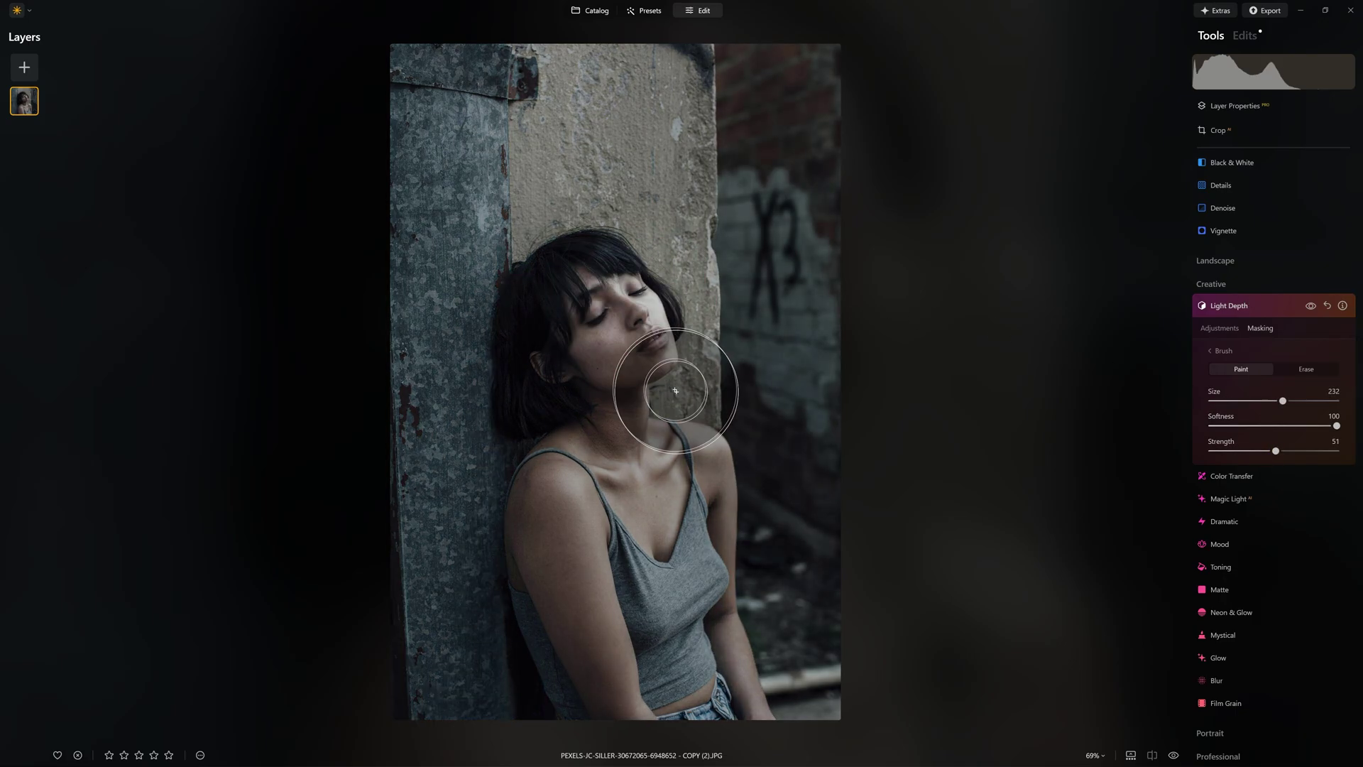
{"action": "mouse_move", "coordinate": [578, 584]}
{"action": "left_mouse_down"}
{"action": "mouse_move", "coordinate": [648, 718]}
{"action": "mouse_move", "coordinate": [715, 586]}
{"action": "mouse_move", "coordinate": [700, 487]}
{"action": "mouse_move", "coordinate": [655, 519]}
{"action": "left_mouse_up"}
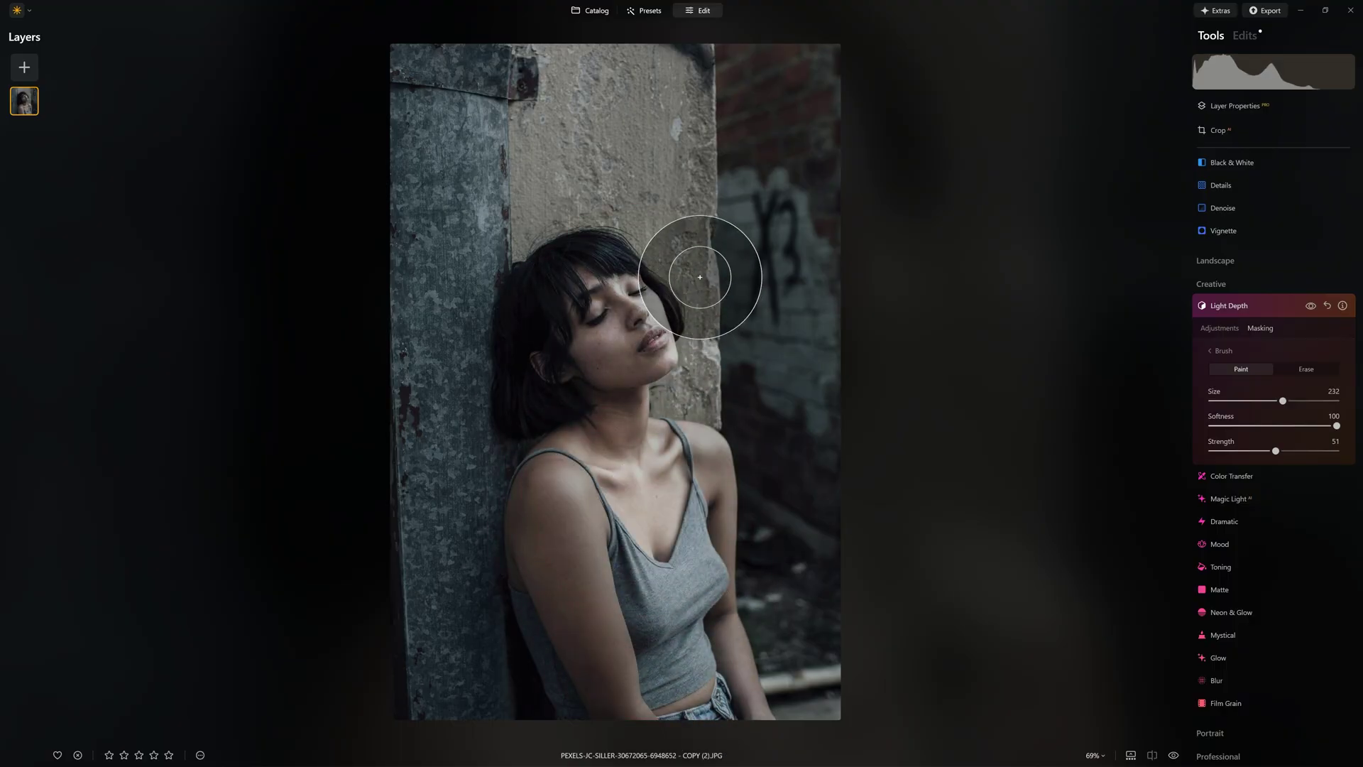
{"action": "mouse_move", "coordinate": [723, 59]}
{"action": "left_mouse_down"}
{"action": "mouse_move", "coordinate": [770, 313]}
{"action": "mouse_move", "coordinate": [782, 509]}
{"action": "mouse_move", "coordinate": [776, 355]}
{"action": "left_mouse_up"}
Compare the photo with and without the masked Light Depth effect and close the tool.
{"action": "scroll", "coordinate": [782, 508], "scroll_direction": "up", "scroll_amount": 1}
{"action": "left_click", "coordinate": [1311, 306]}
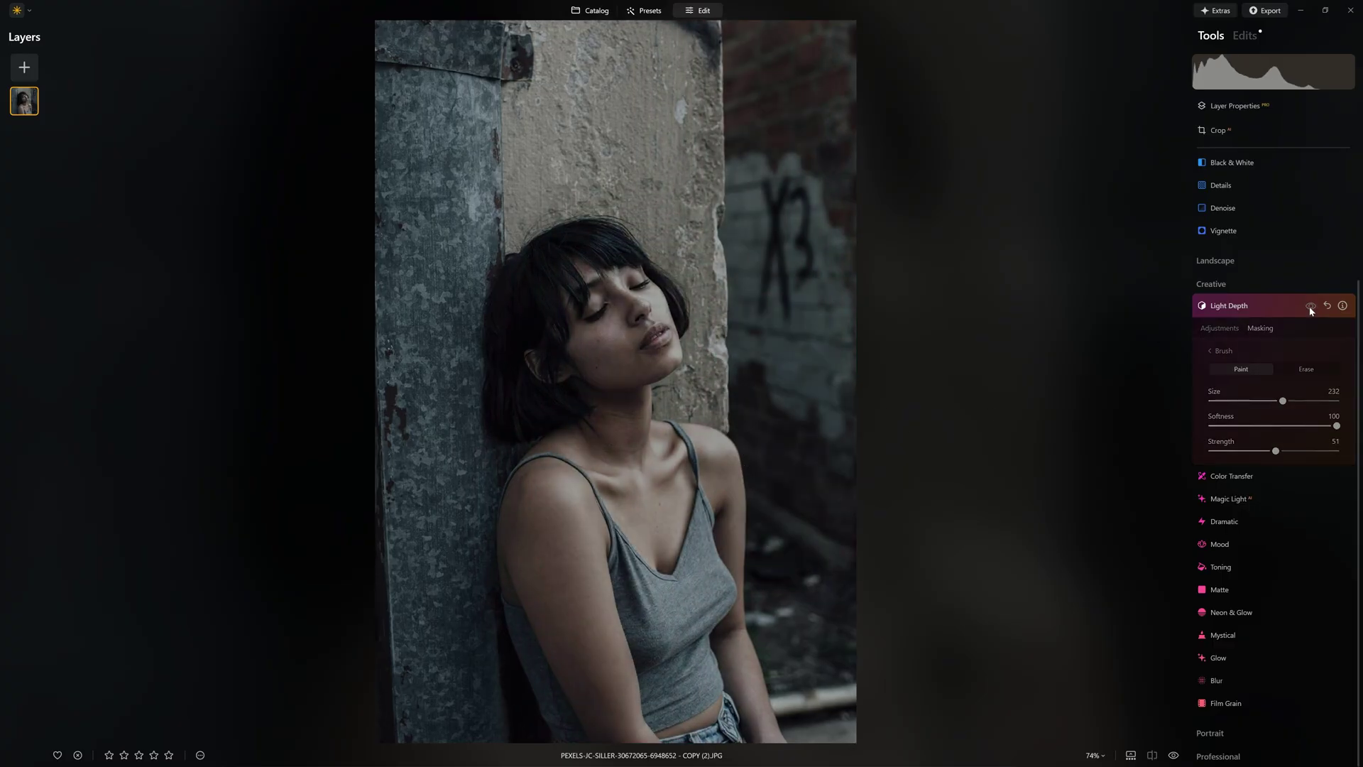
{"action": "left_click", "coordinate": [1311, 306]}
{"action": "scroll", "coordinate": [859, 326], "scroll_direction": "down", "scroll_amount": 1}
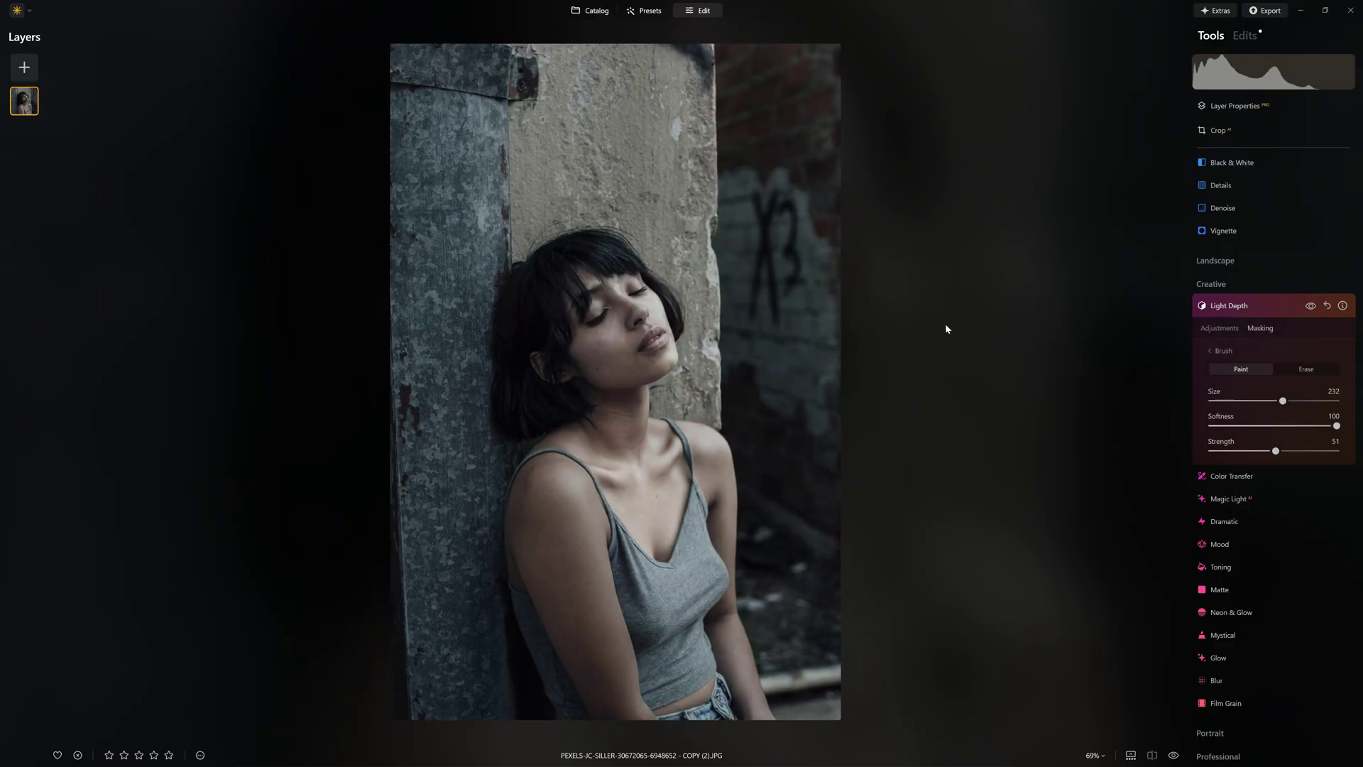
{"action": "left_click", "coordinate": [1249, 306]}
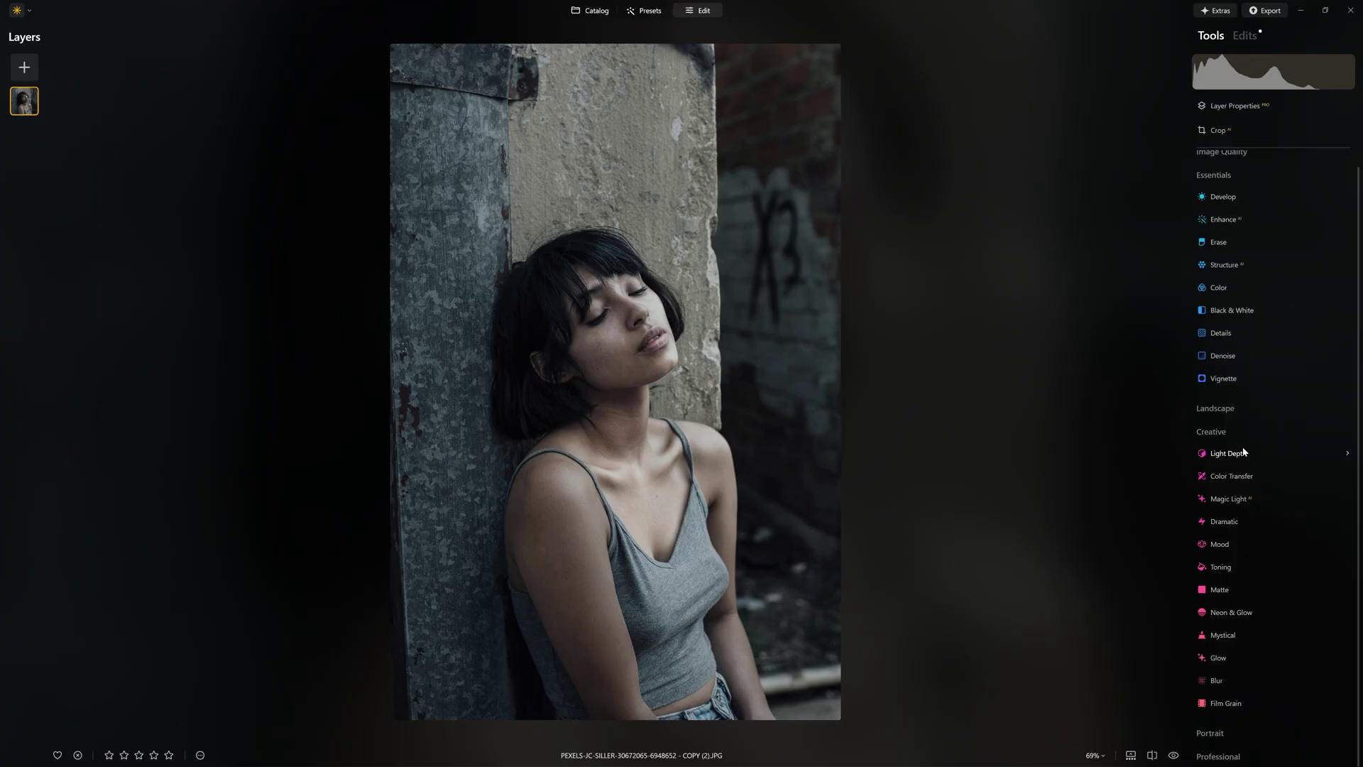
Start a second Light Depth adjustment with Amount 86 and place its light closer to the foreground, at the woman's depth.
{"action": "left_click", "coordinate": [1243, 454]}
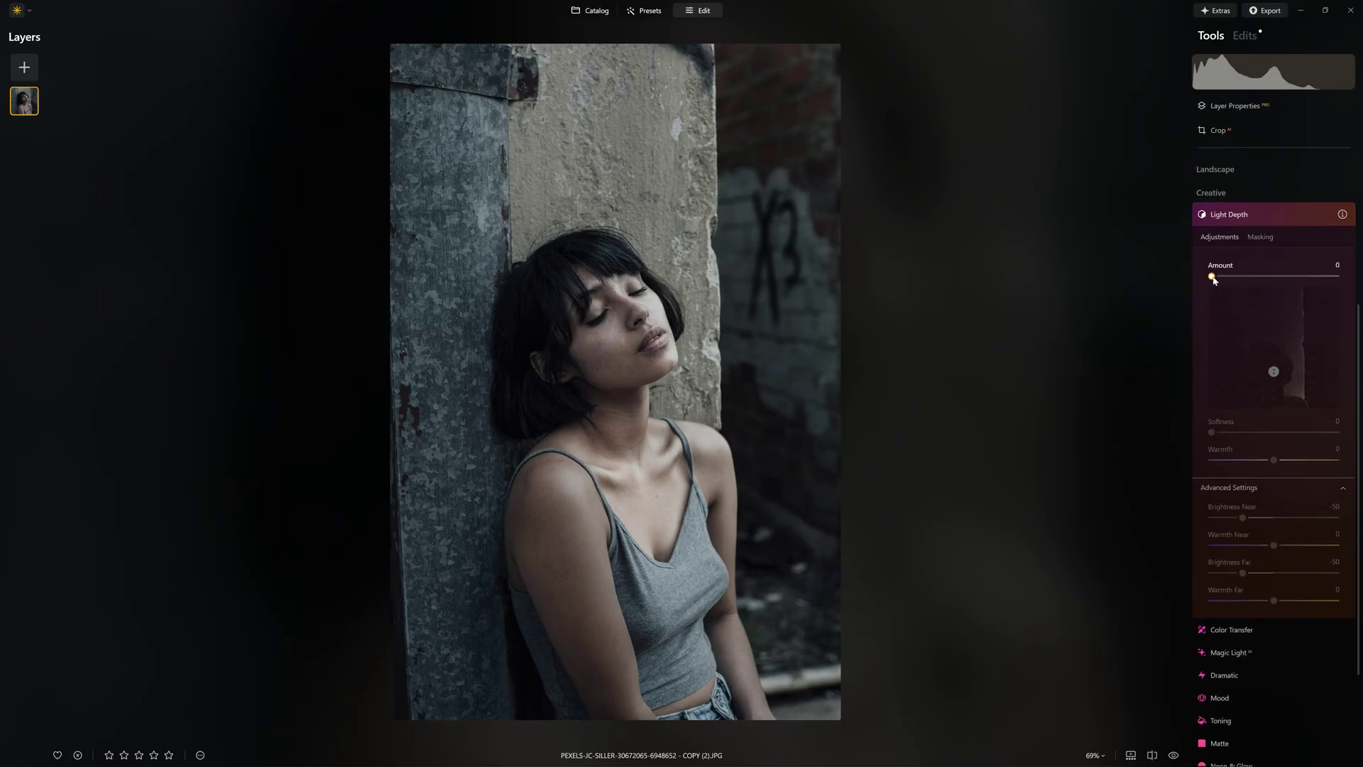
{"action": "left_click_drag", "start_coordinate": [1213, 280], "coordinate": [1318, 289]}
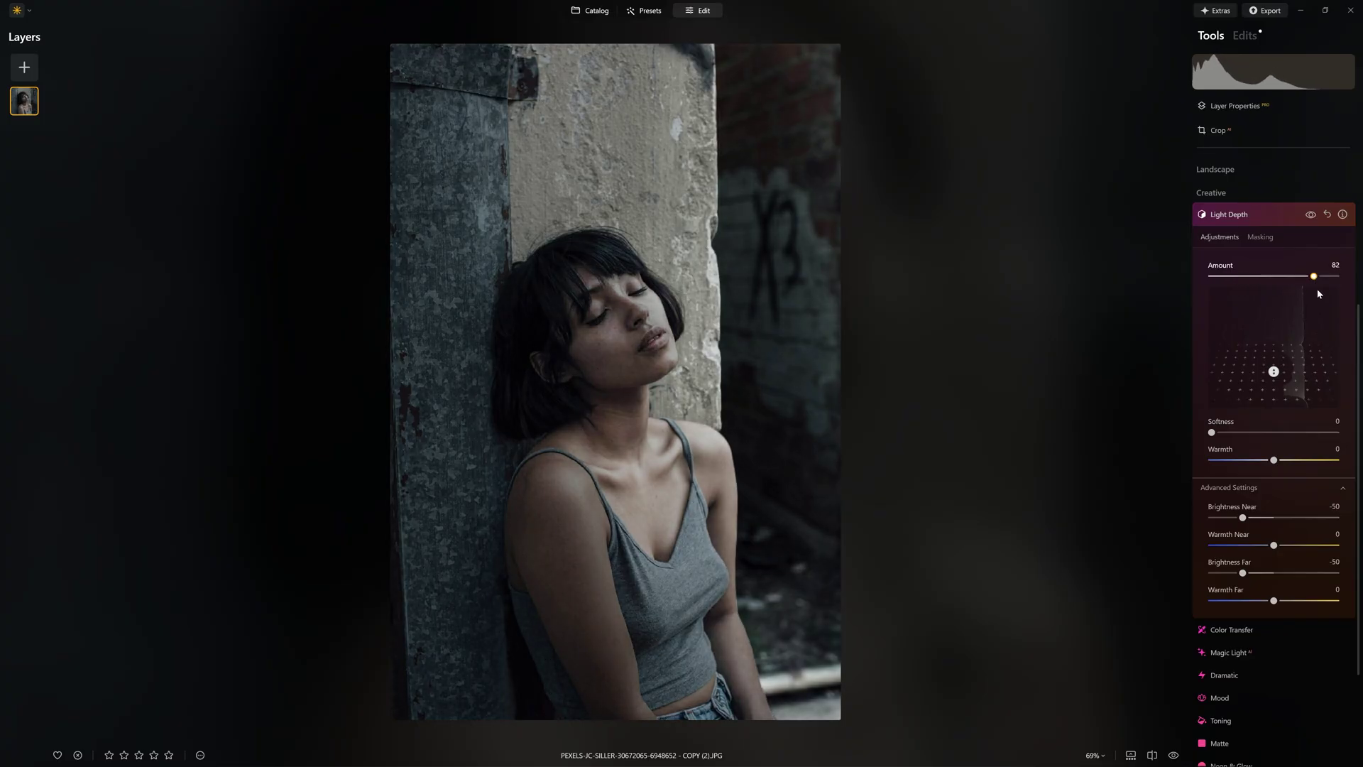
{"action": "mouse_move", "coordinate": [1273, 371]}
{"action": "left_mouse_down"}
{"action": "mouse_move", "coordinate": [1274, 383]}
{"action": "mouse_move", "coordinate": [1273, 361]}
{"action": "left_mouse_up"}
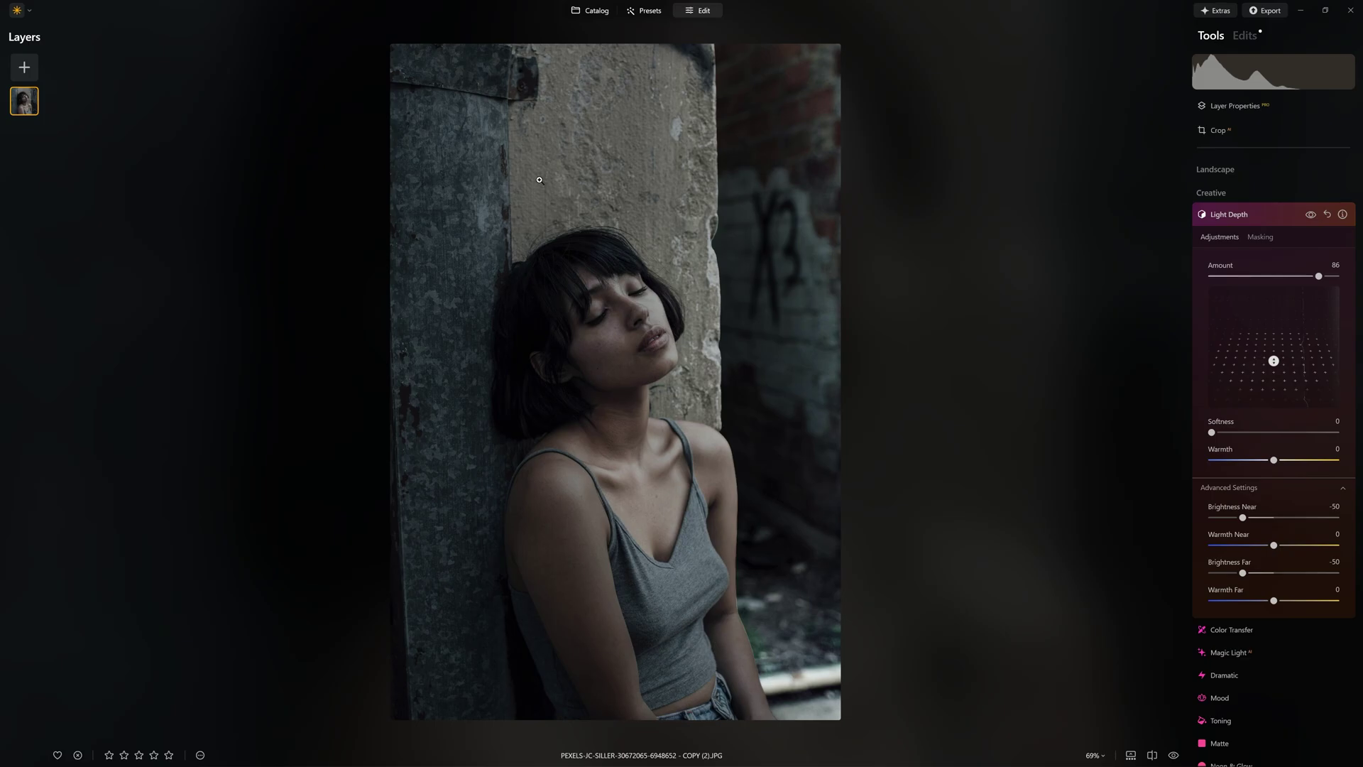
{"action": "left_click", "coordinate": [1315, 216]}
{"action": "left_click", "coordinate": [1315, 216]}
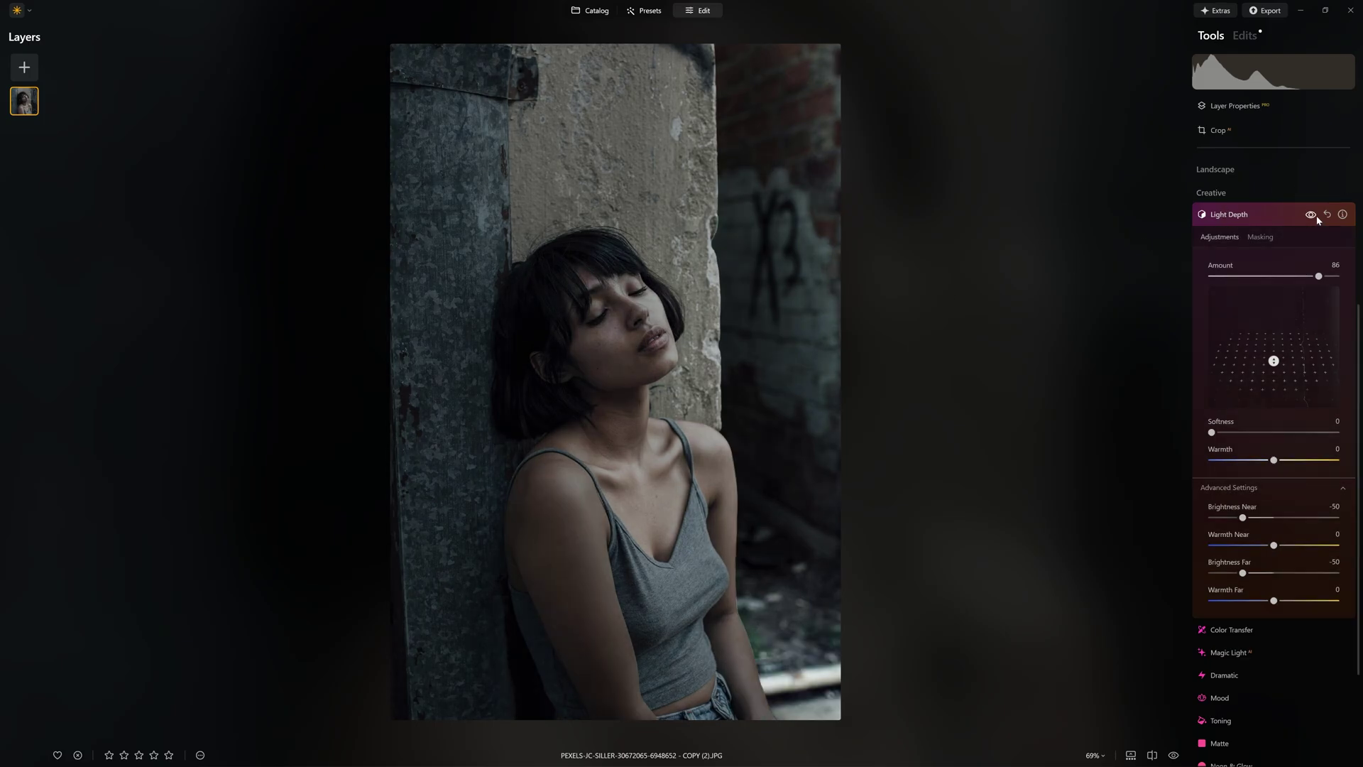
{"action": "mouse_move", "coordinate": [1273, 362]}
{"action": "left_mouse_down"}
{"action": "mouse_move", "coordinate": [1274, 397]}
{"action": "mouse_move", "coordinate": [1274, 332]}
{"action": "mouse_move", "coordinate": [1275, 369]}
{"action": "mouse_move", "coordinate": [1296, 387]}
{"action": "mouse_move", "coordinate": [1272, 389]}
{"action": "mouse_move", "coordinate": [1275, 369]}
{"action": "mouse_move", "coordinate": [1274, 386]}
{"action": "left_mouse_up"}
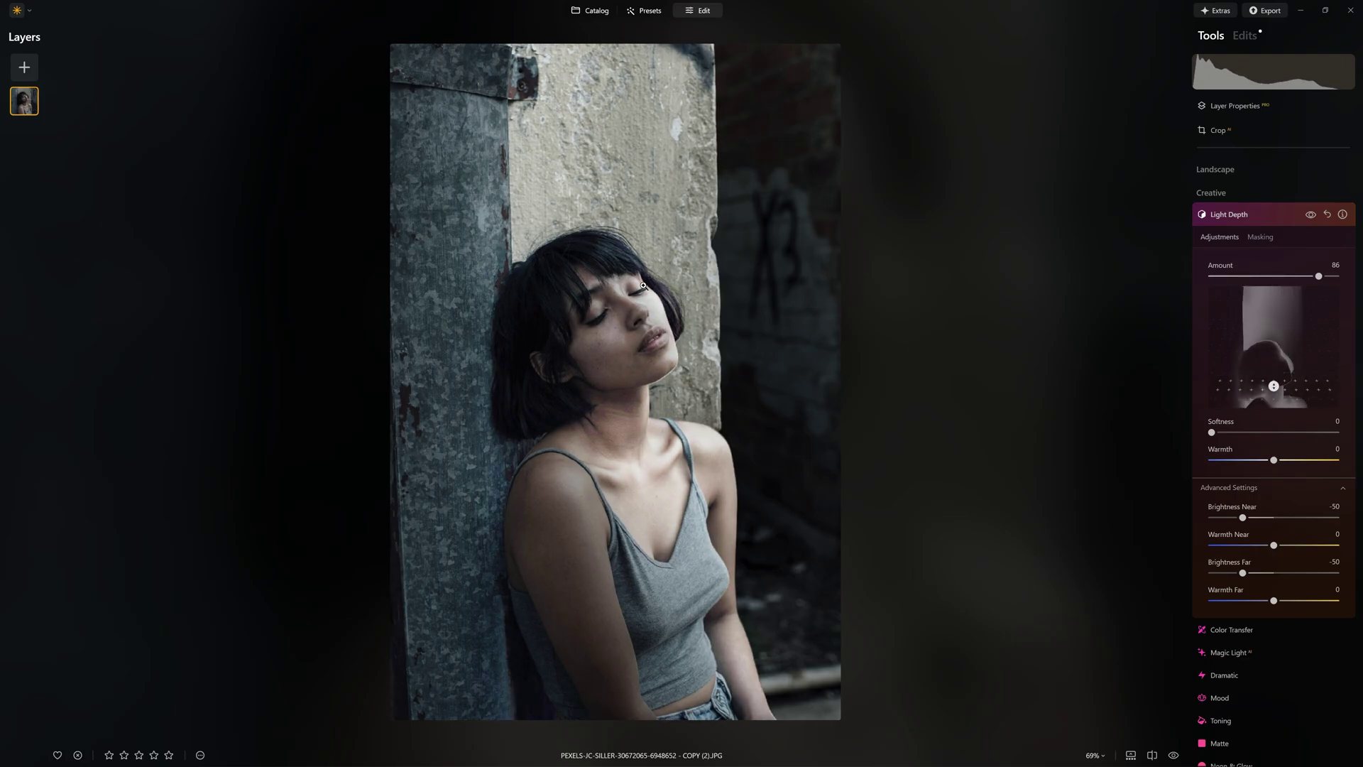
Inspect the woman's face at 100% zoom with the Light Depth effect on and off.
{"action": "left_click", "coordinate": [644, 285]}
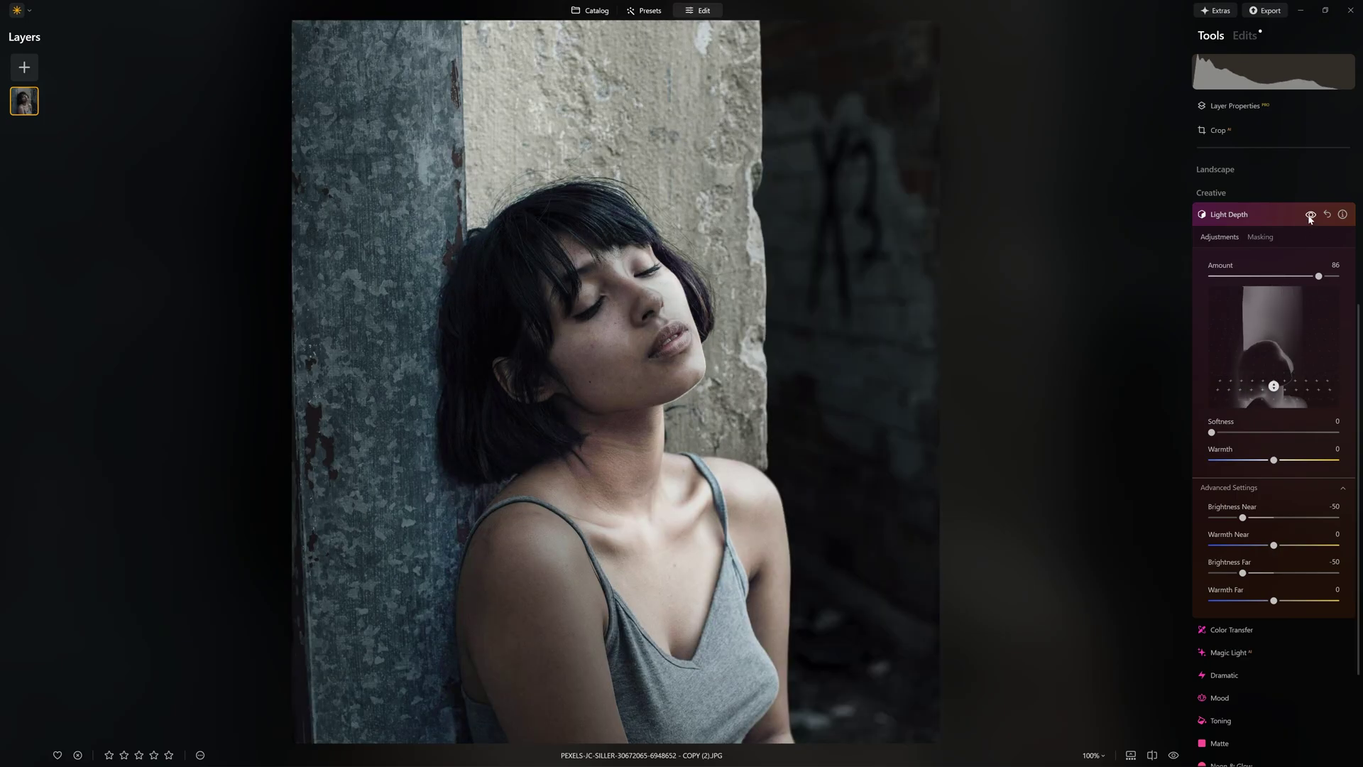
{"action": "left_click", "coordinate": [1310, 216]}
{"action": "left_click", "coordinate": [1310, 216]}
{"action": "left_click", "coordinate": [1310, 215]}
{"action": "left_click", "coordinate": [1308, 216]}
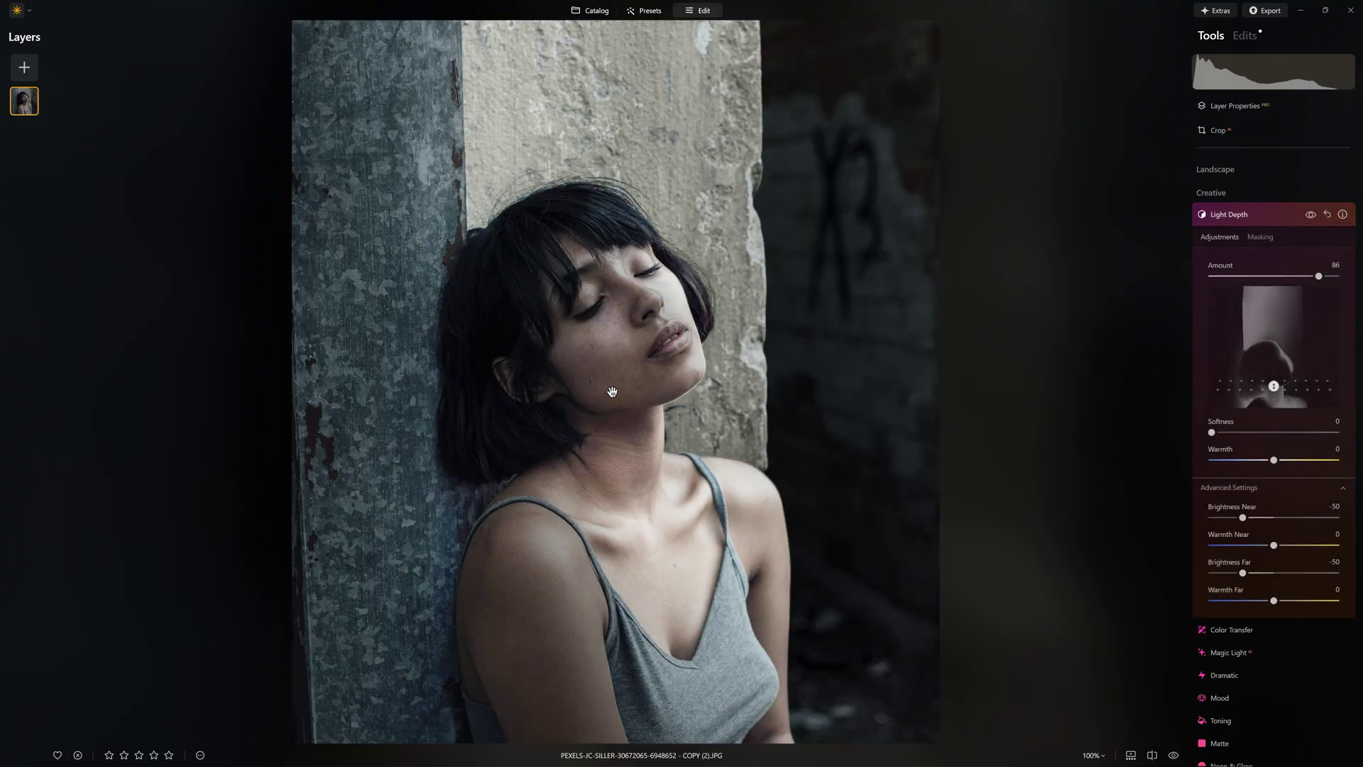
{"action": "left_click", "coordinate": [731, 375]}
Refine the second Light Depth adjustment with Softness 79, Warmth 0, Brightness Near -69 and Brightness Far -42, and compare it with the effect off.
{"action": "left_click_drag", "start_coordinate": [1211, 433], "coordinate": [1308, 461]}
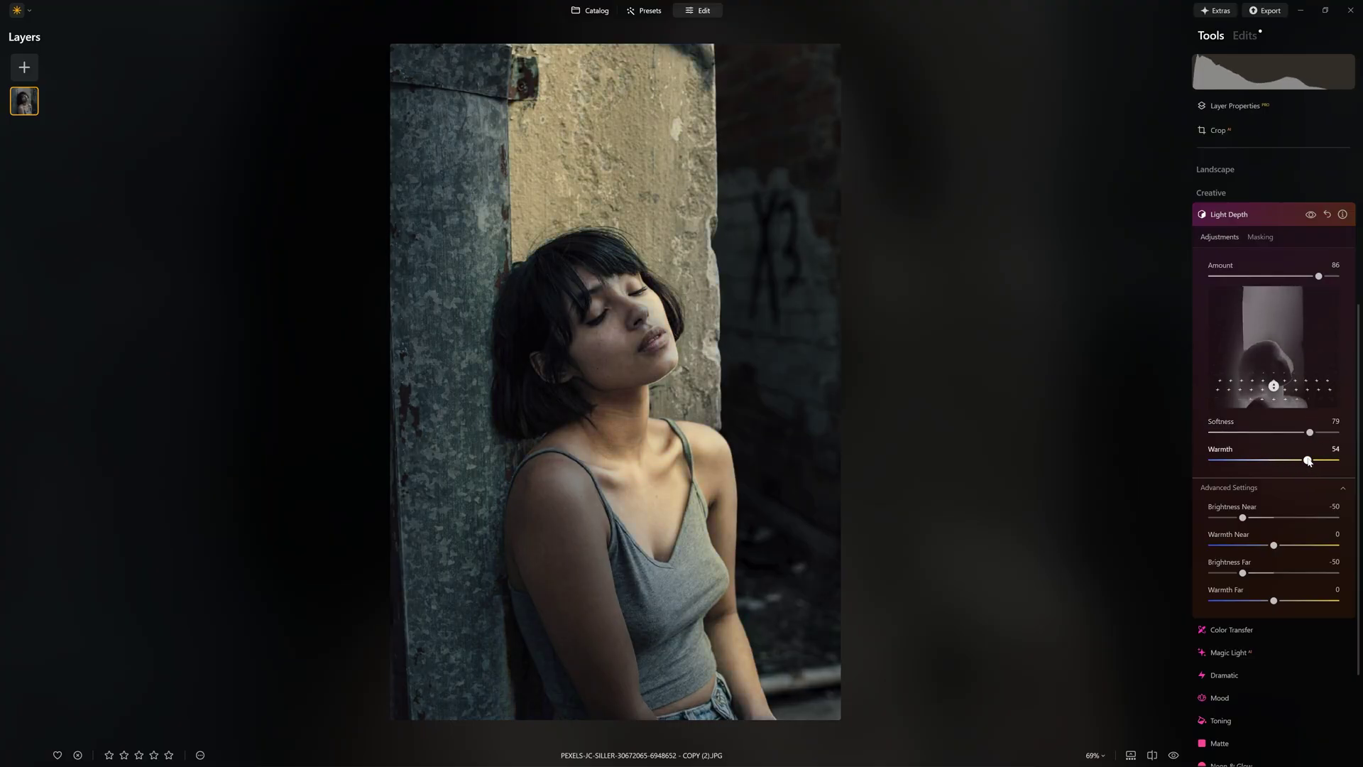
{"action": "scroll", "coordinate": [1261, 461], "scroll_direction": "down", "scroll_amount": 2}
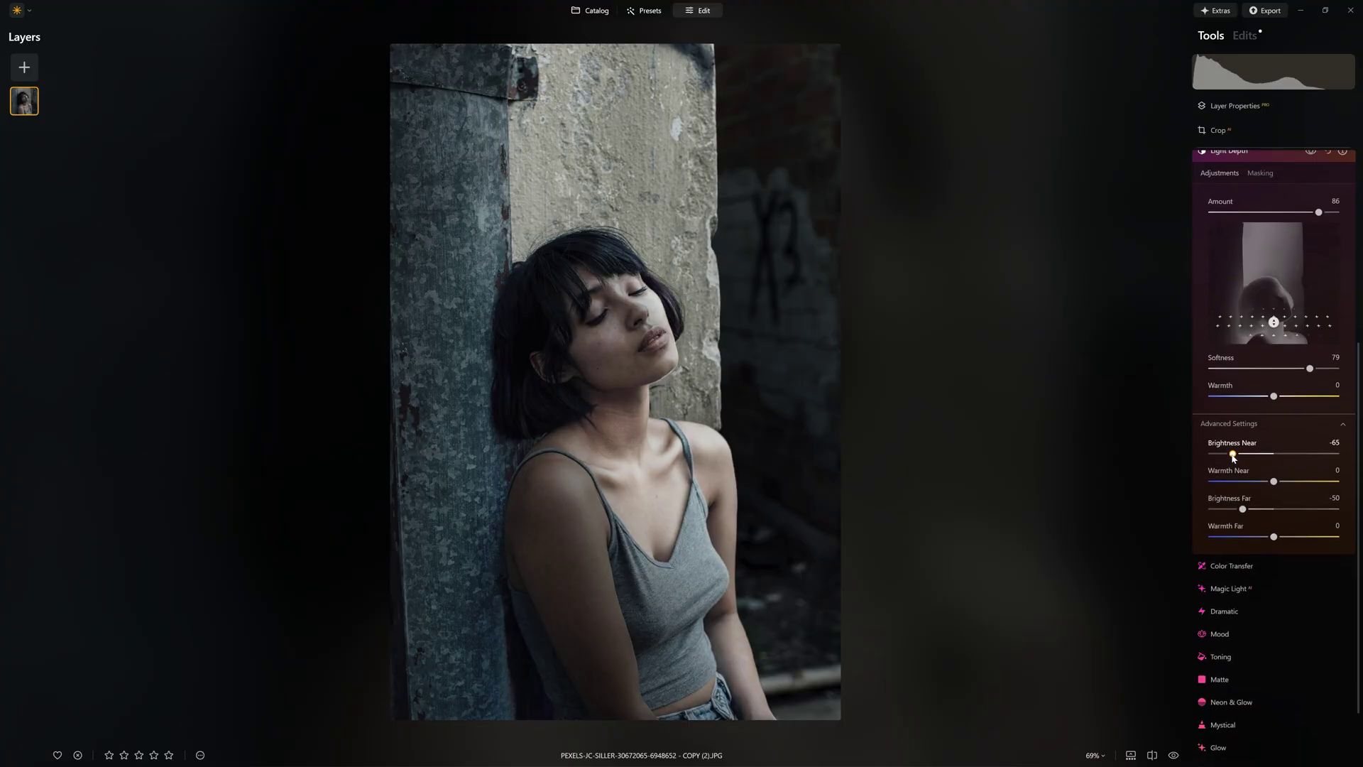
{"action": "mouse_move", "coordinate": [1233, 458]}
{"action": "left_mouse_down"}
{"action": "mouse_move", "coordinate": [1221, 456]}
{"action": "mouse_move", "coordinate": [1234, 453]}
{"action": "left_mouse_up"}
{"action": "mouse_move", "coordinate": [1247, 513]}
{"action": "left_mouse_down"}
{"action": "mouse_move", "coordinate": [1218, 511]}
{"action": "mouse_move", "coordinate": [1334, 522]}
{"action": "mouse_move", "coordinate": [1247, 510]}
{"action": "left_mouse_up"}
{"action": "scroll", "coordinate": [1314, 213], "scroll_direction": "up", "scroll_amount": 3}
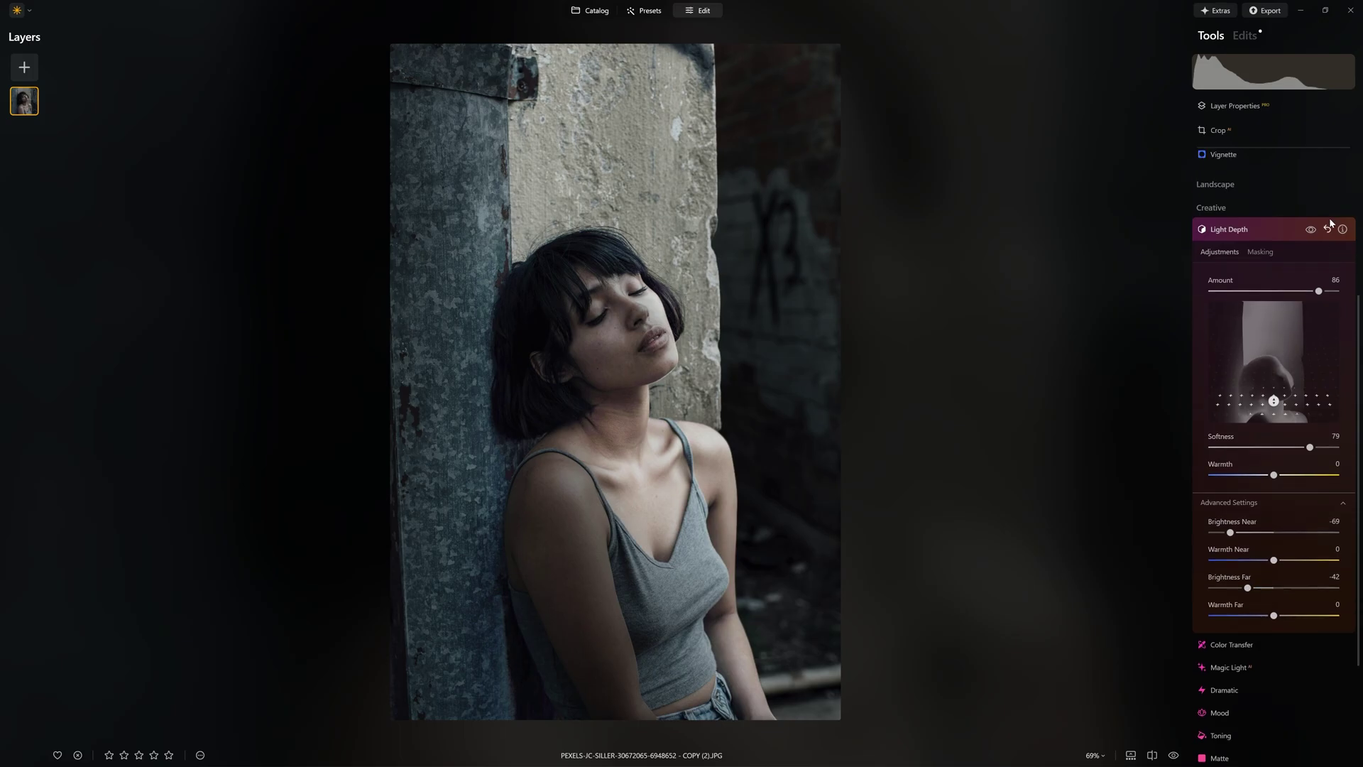
{"action": "left_click", "coordinate": [1309, 279]}
{"action": "left_click", "coordinate": [1310, 279]}
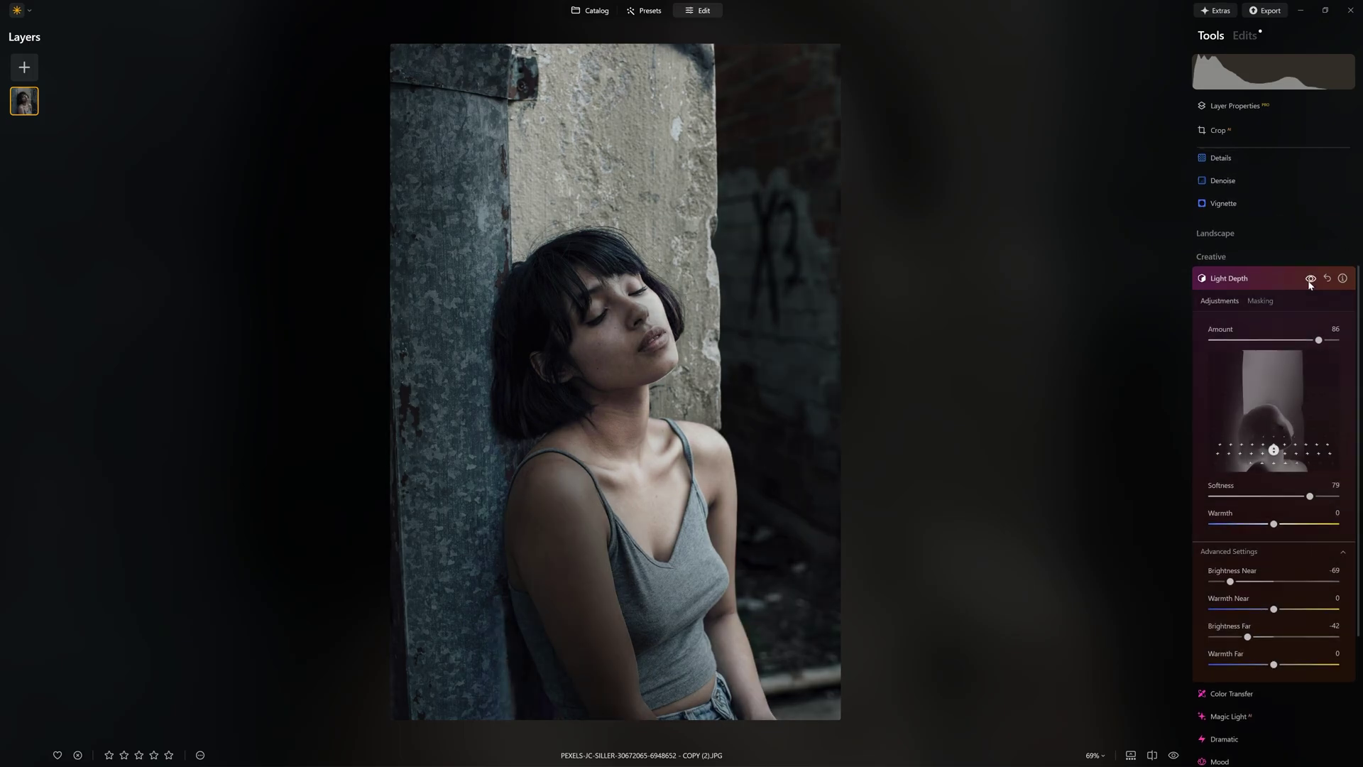
Review the two applied Light Depth edits and compare the photo with the earlier one on and off.
{"action": "left_click", "coordinate": [1312, 284]}
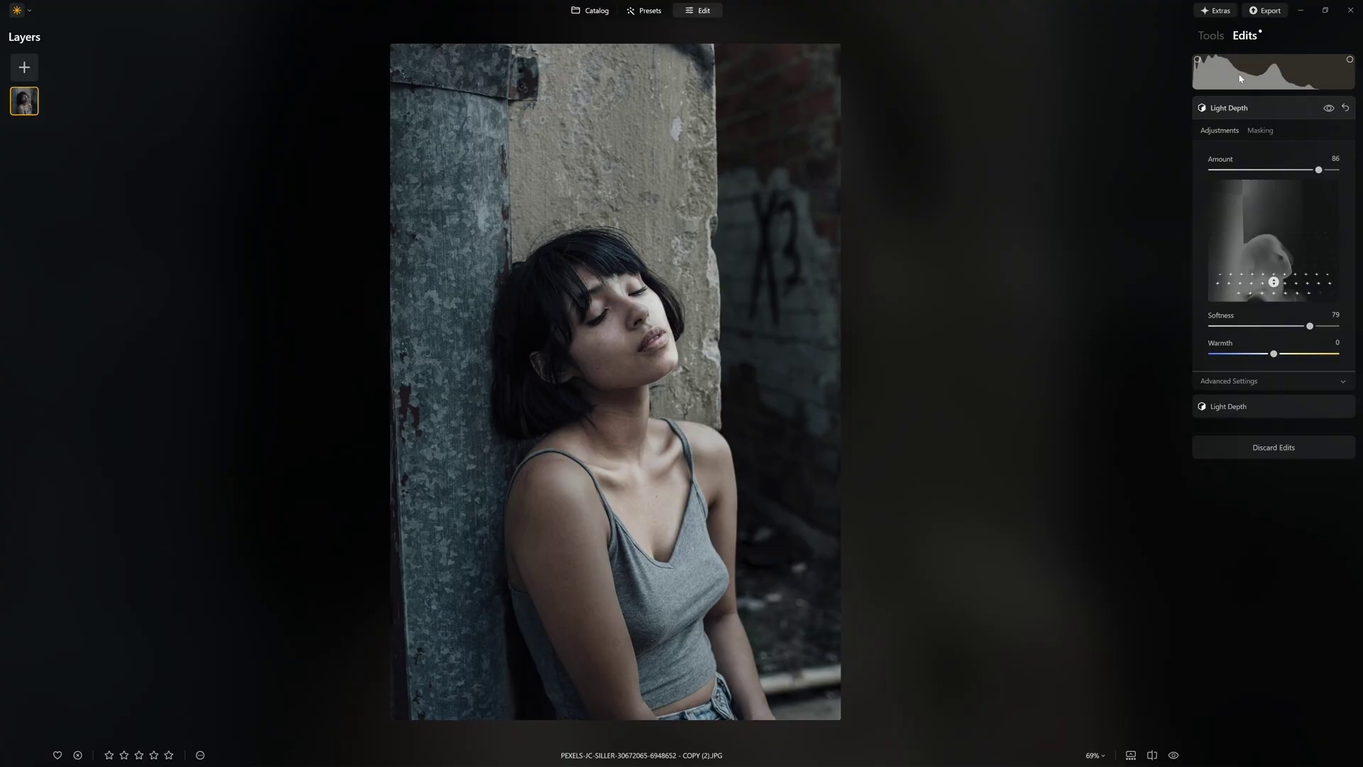
{"action": "left_click", "coordinate": [1265, 109]}
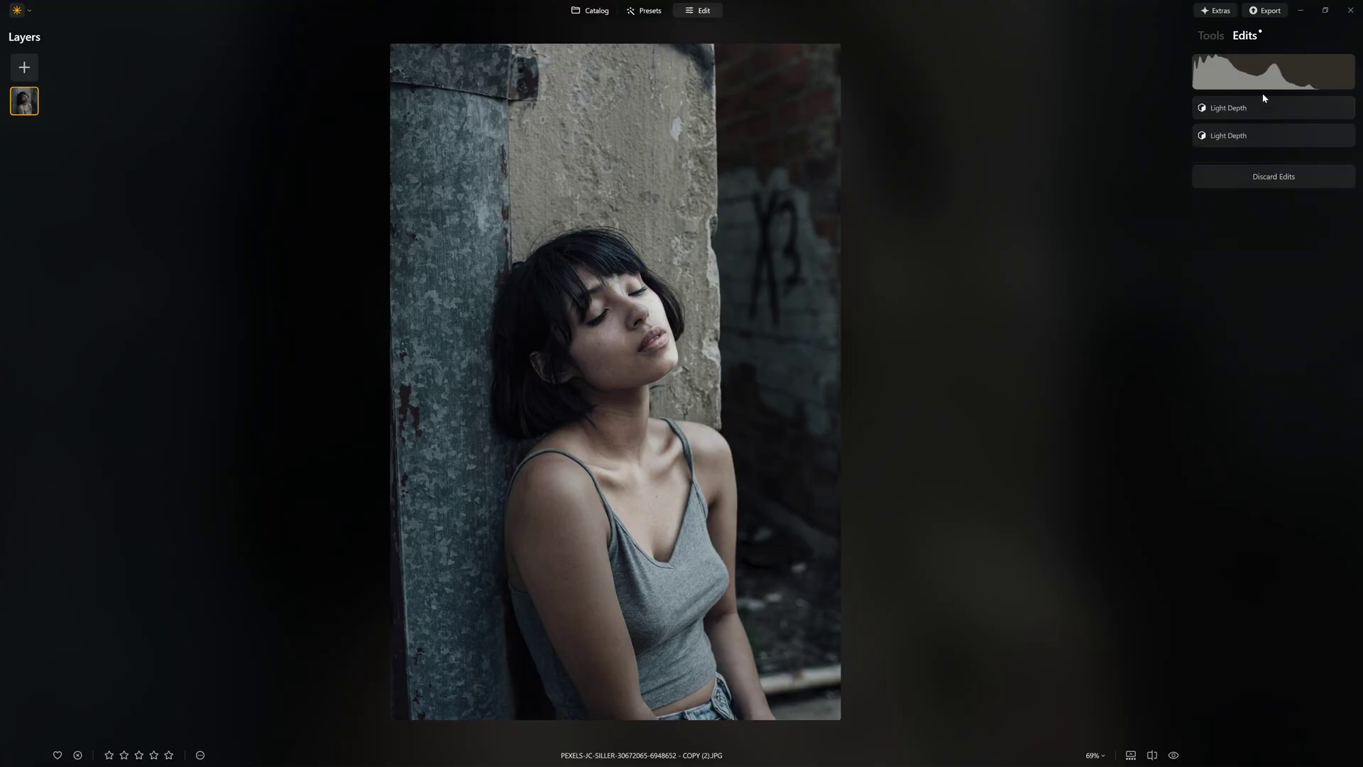
{"action": "left_click", "coordinate": [1258, 138]}
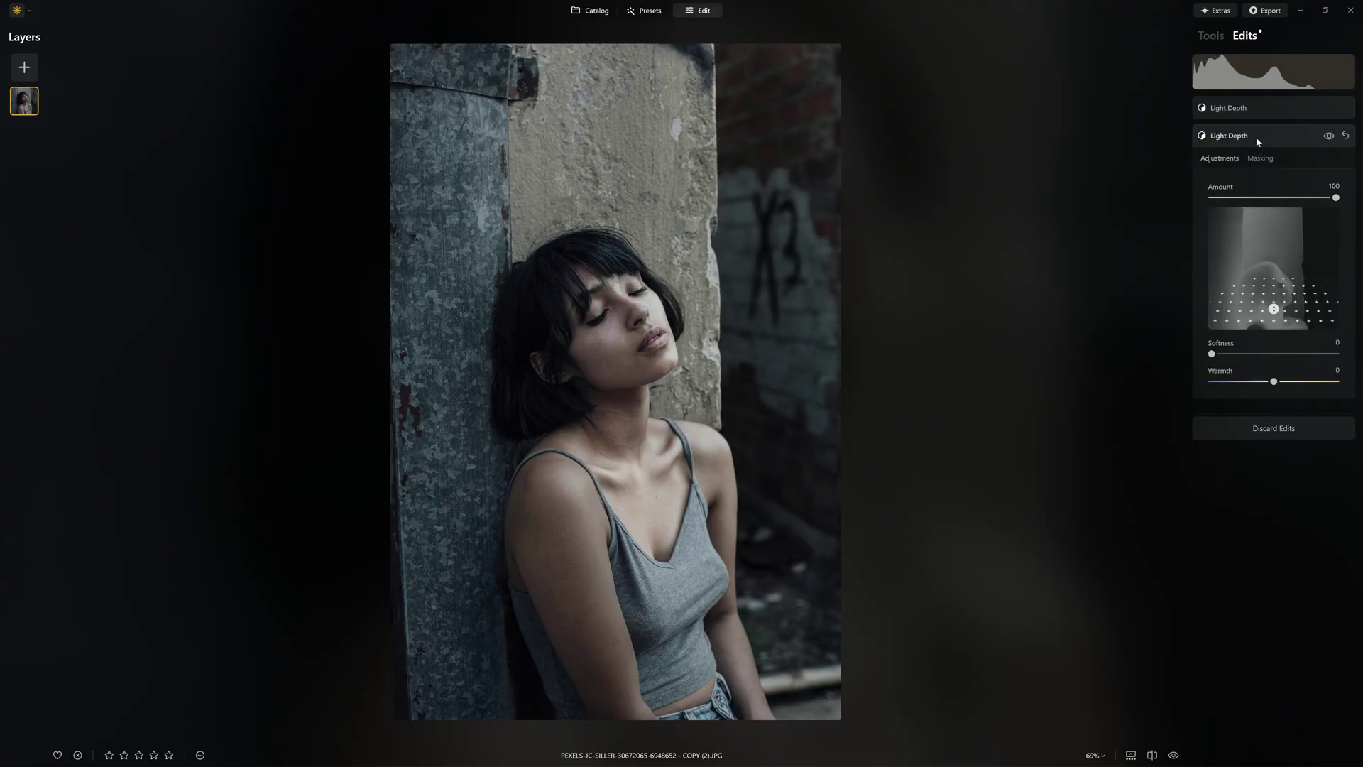
{"action": "left_click", "coordinate": [1327, 136]}
{"action": "left_click", "coordinate": [1329, 136]}
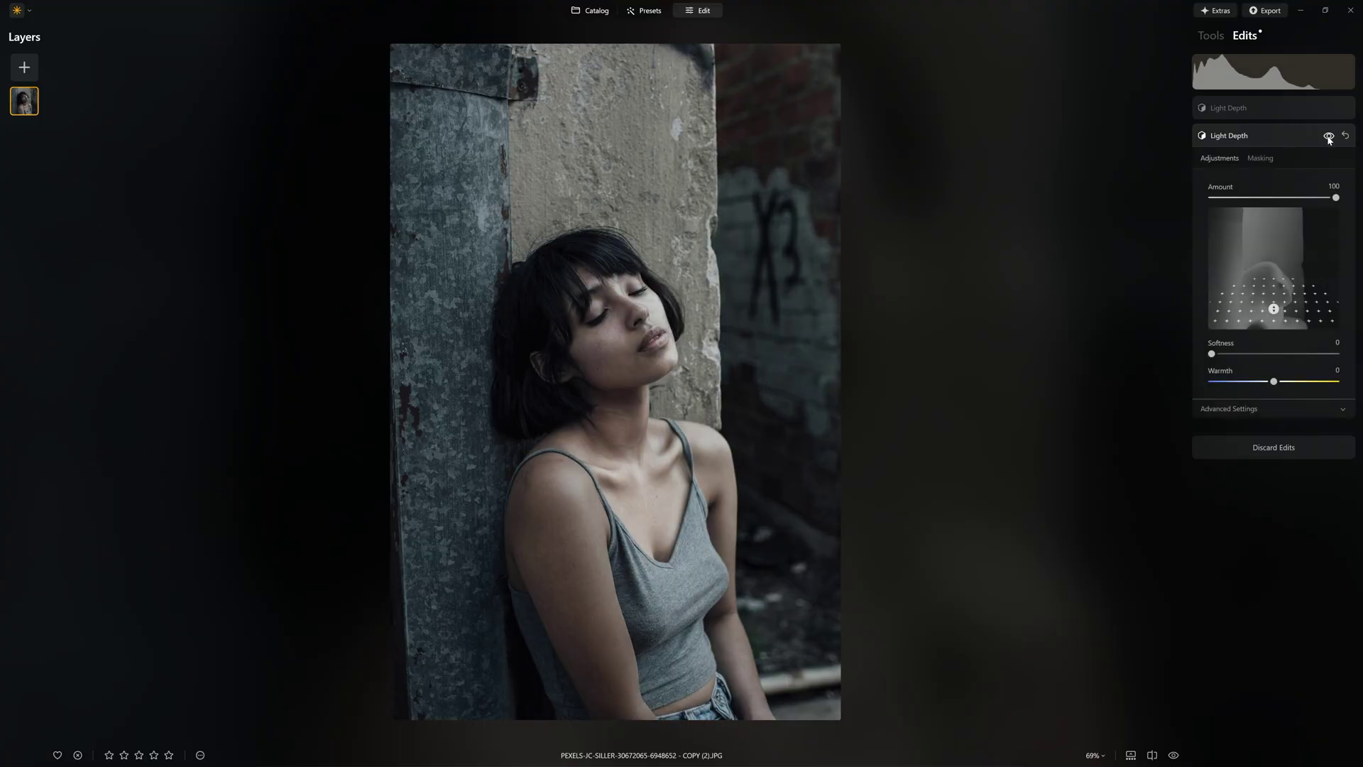
{"action": "left_click", "coordinate": [1329, 136]}
{"action": "left_click", "coordinate": [1328, 136]}
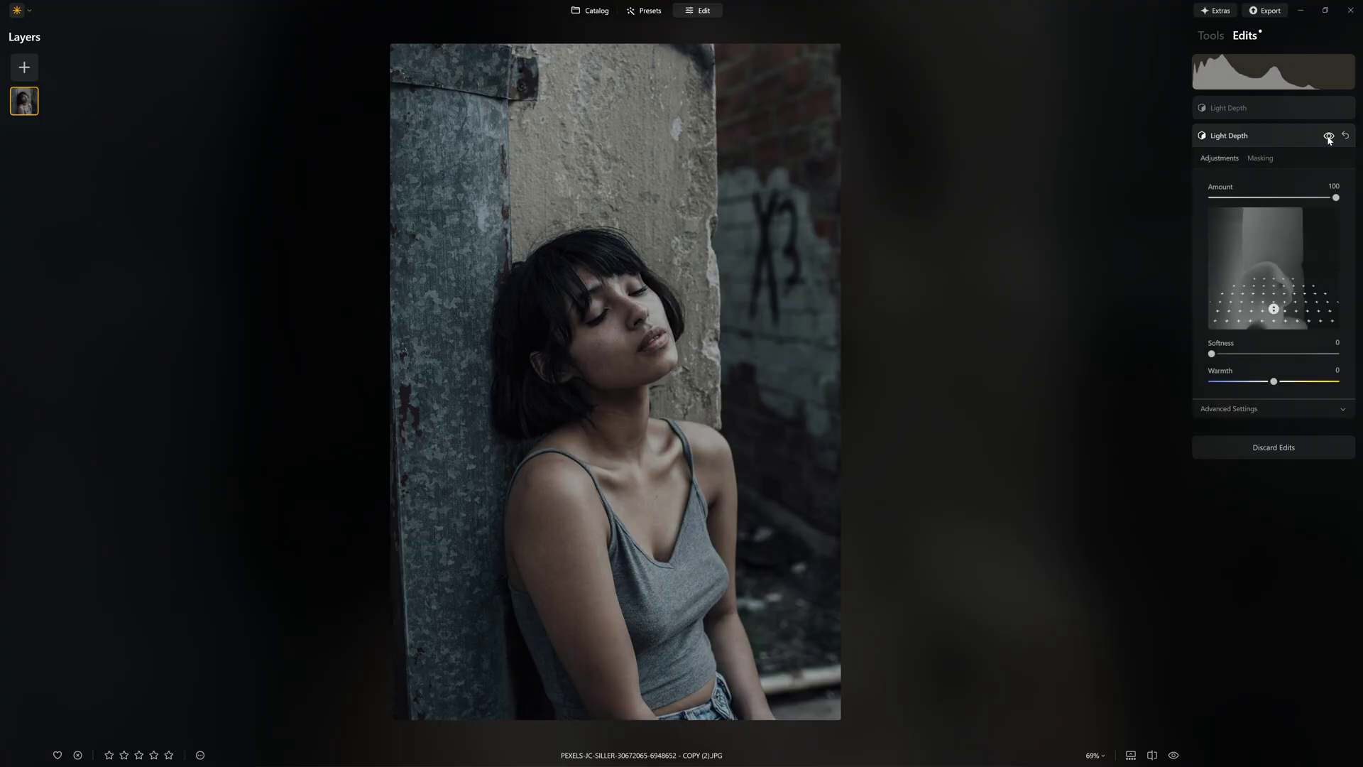
Erase the earlier Light Depth adjustment's mask over the woman's shoulder and torso with a soft brush, and compare the effect on and off.
{"action": "left_click", "coordinate": [1271, 156]}
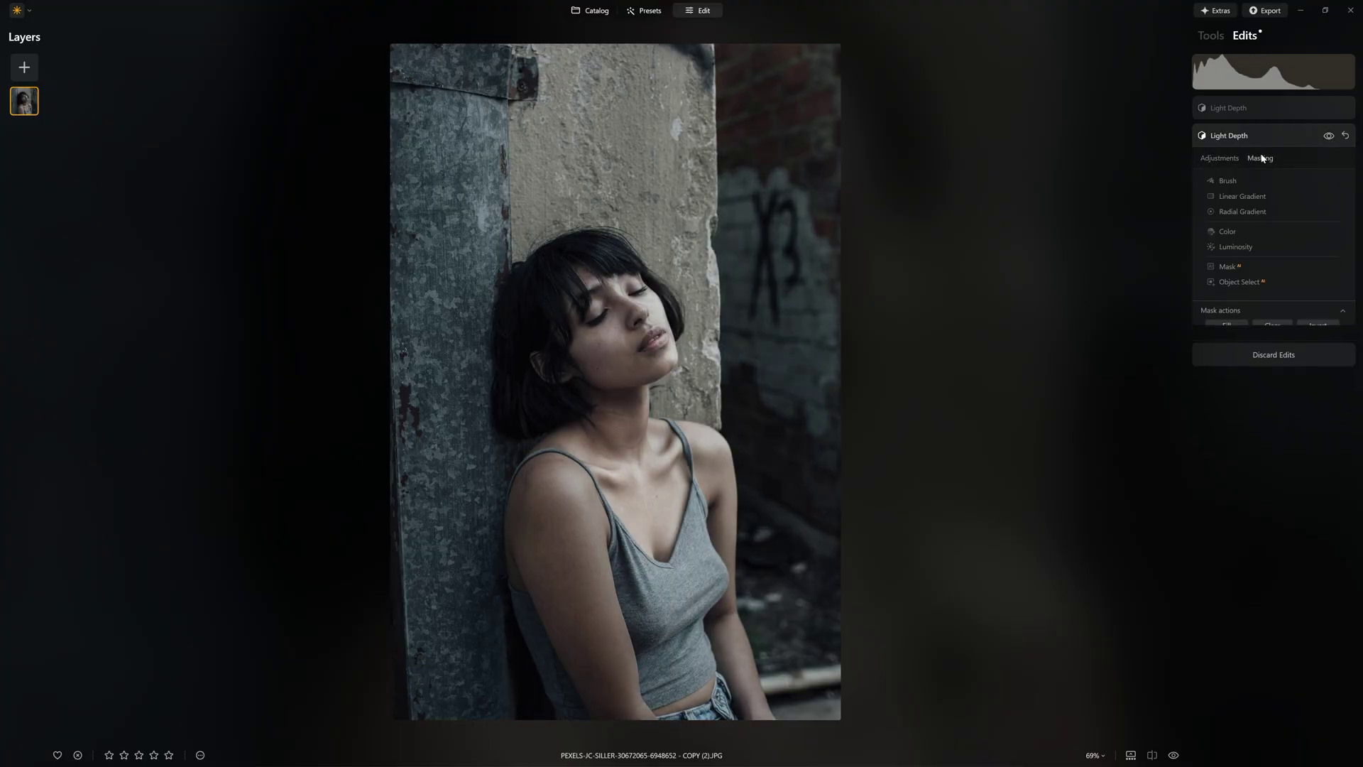
{"action": "left_click", "coordinate": [1228, 181]}
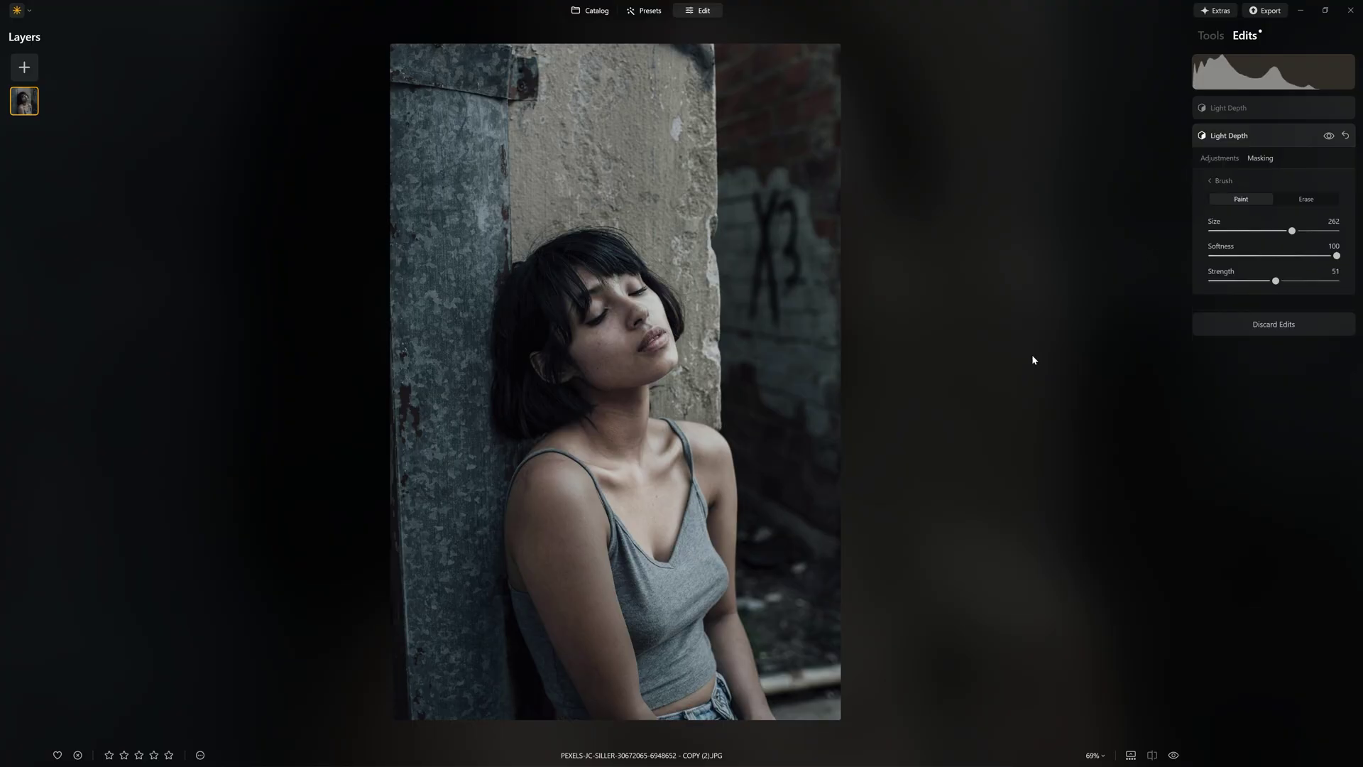
{"action": "left_click", "coordinate": [1322, 203]}
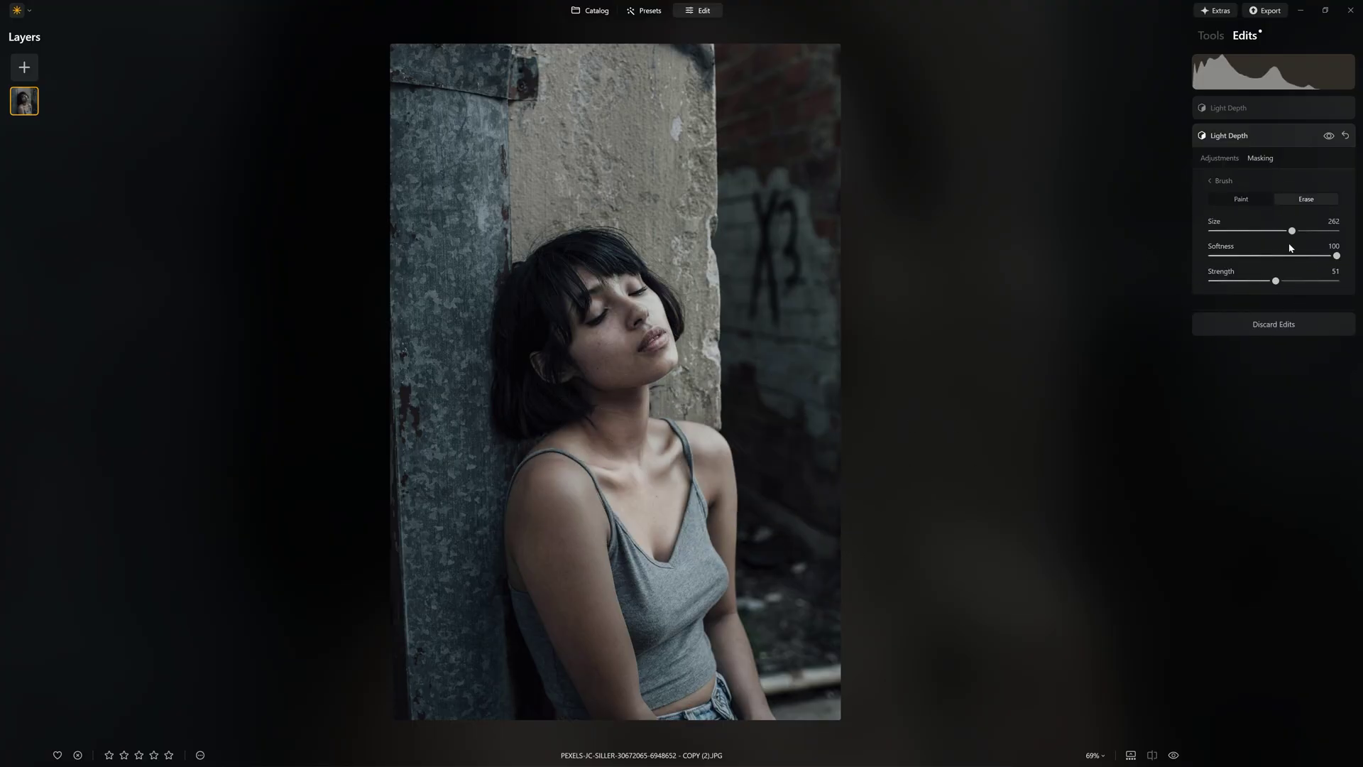
{"action": "mouse_move", "coordinate": [773, 481]}
{"action": "left_mouse_down"}
{"action": "mouse_move", "coordinate": [667, 457]}
{"action": "mouse_move", "coordinate": [668, 480]}
{"action": "mouse_move", "coordinate": [604, 499]}
{"action": "left_mouse_up"}
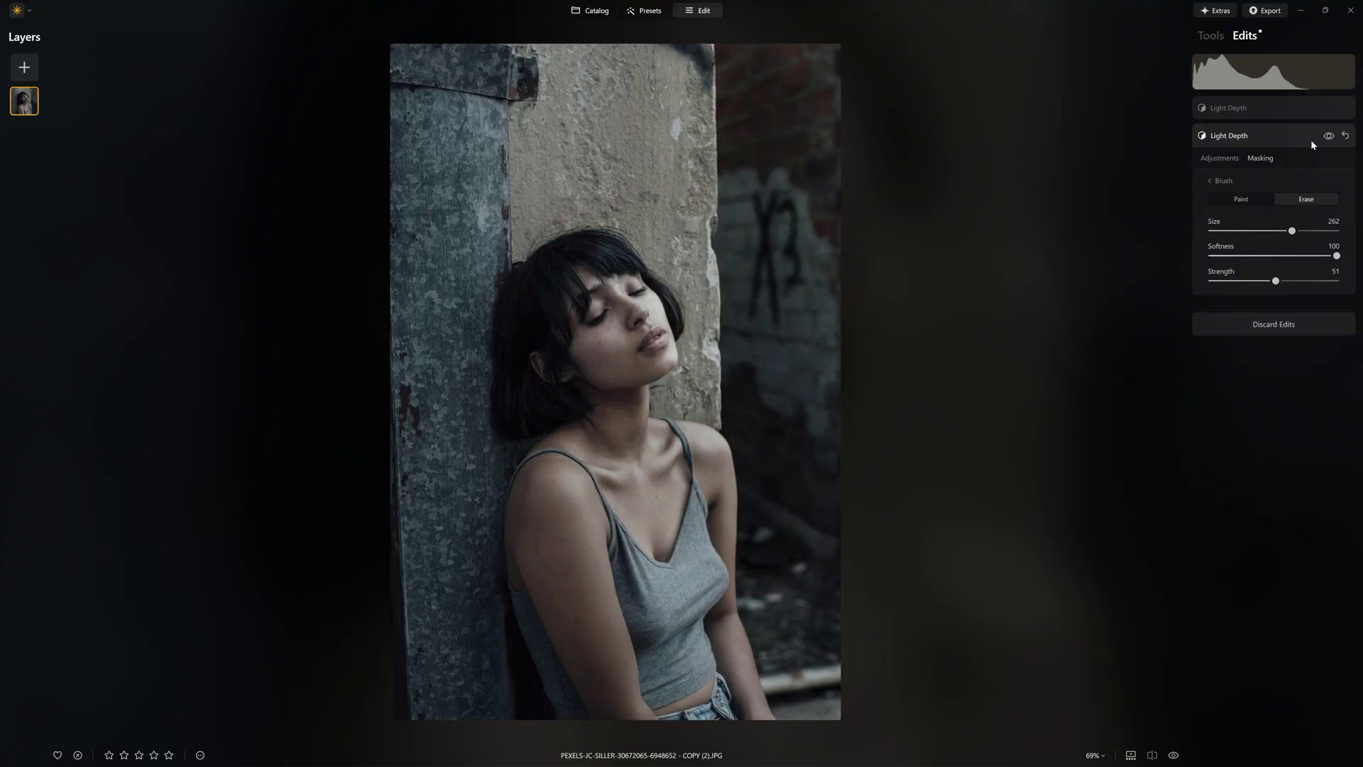
{"action": "left_click", "coordinate": [1329, 136]}
{"action": "left_click", "coordinate": [1329, 137]}
Close the existing Light Depth edits and start a third Light Depth adjustment with a raised Amount.
{"action": "left_click", "coordinate": [1285, 113]}
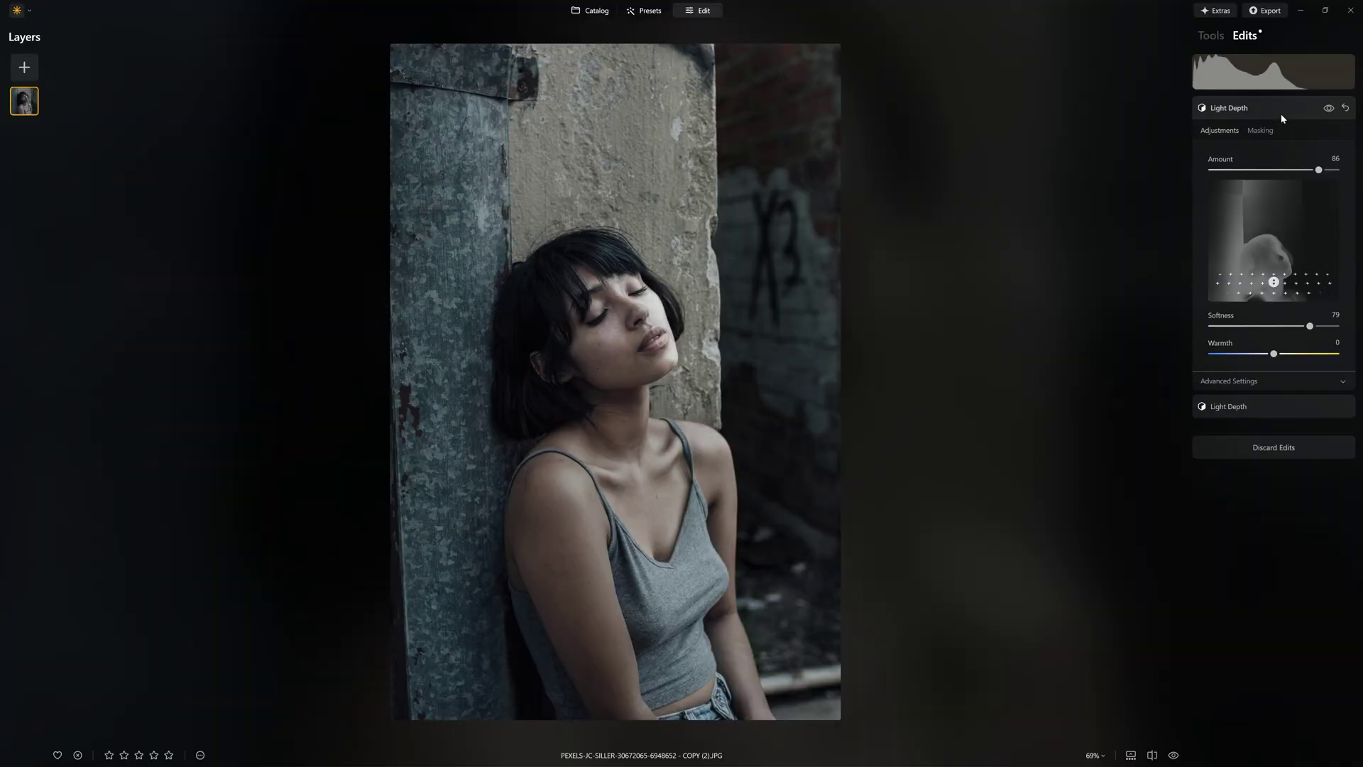
{"action": "left_click", "coordinate": [1284, 114]}
{"action": "left_click", "coordinate": [1221, 35]}
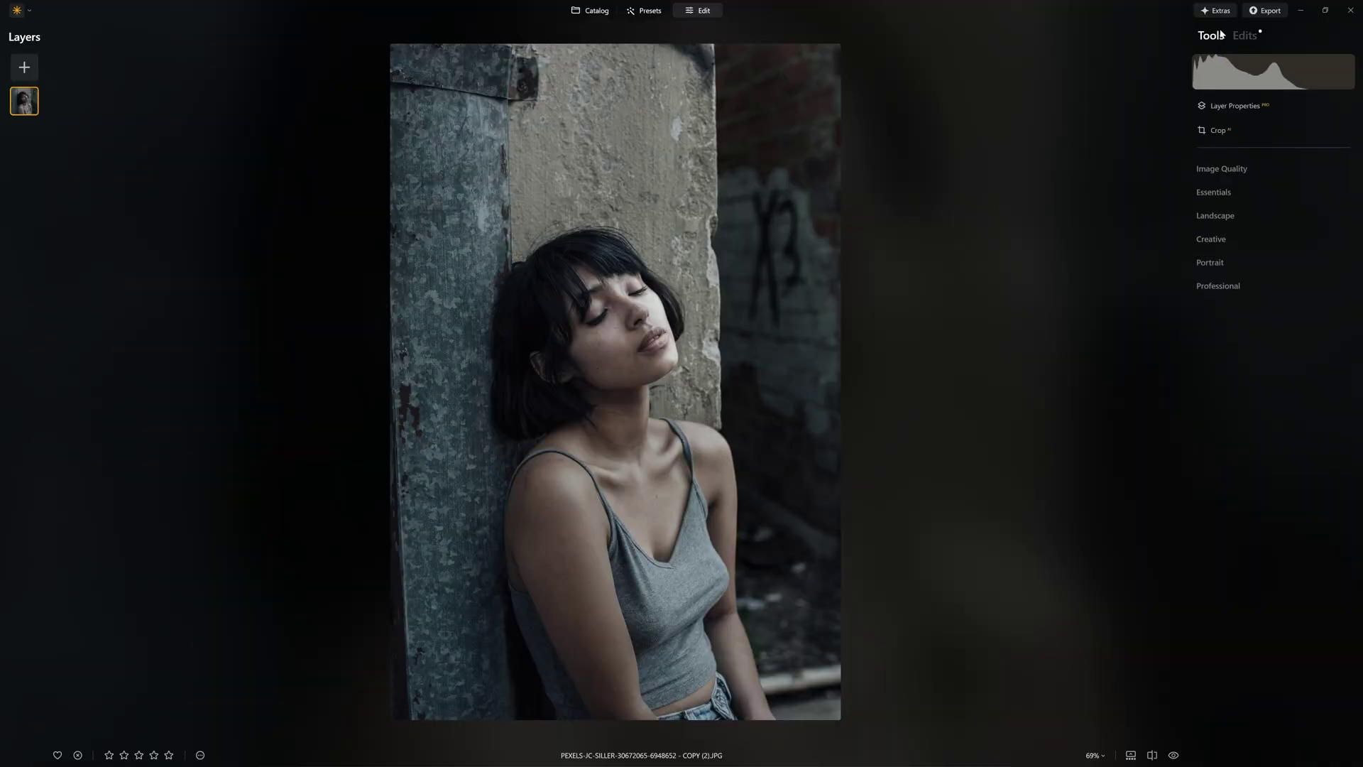
{"action": "left_click", "coordinate": [1215, 240]}
{"action": "left_click", "coordinate": [1235, 261]}
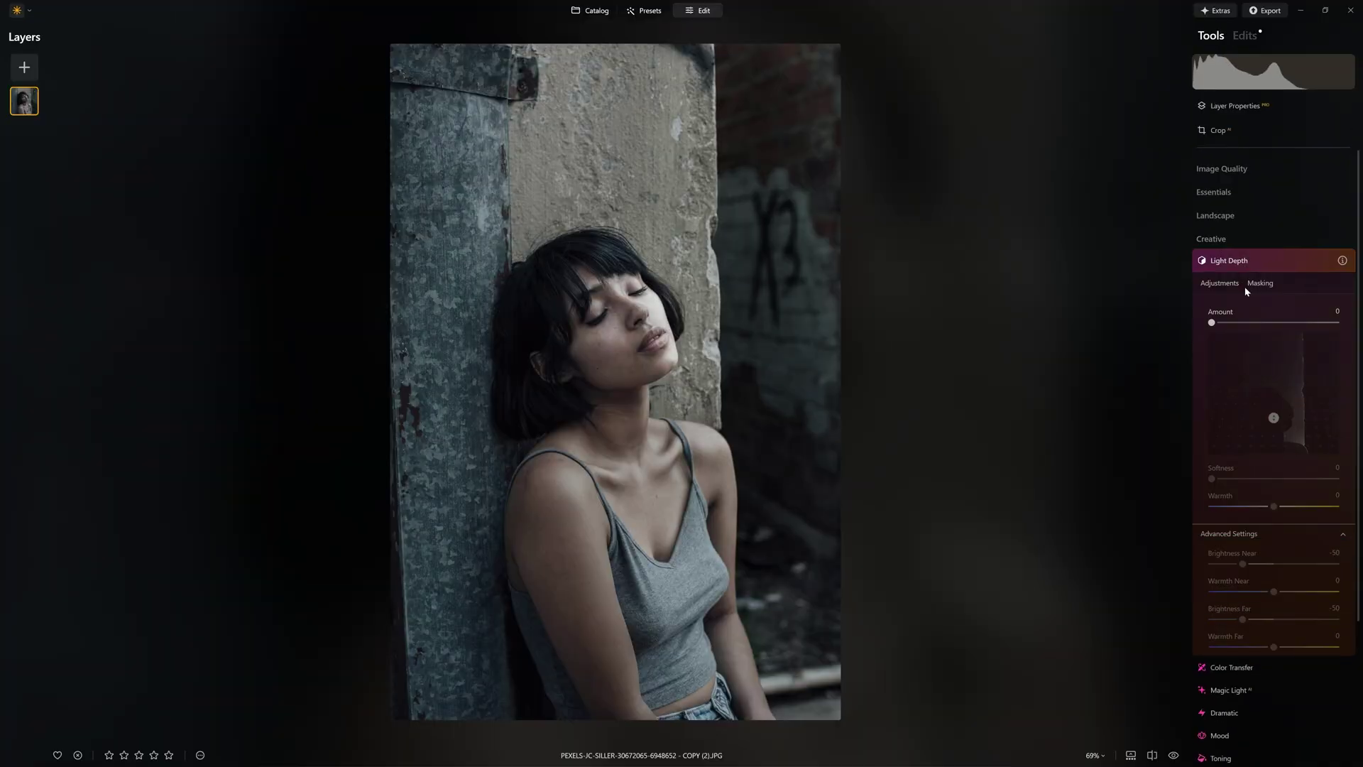
{"action": "left_click_drag", "start_coordinate": [1245, 323], "coordinate": [1306, 322]}
Brush-mask the third Light Depth adjustment onto the dark graffiti wall beside the woman at Size 262 and Strength 51, and compare it on and off.
{"action": "left_click", "coordinate": [1266, 283]}
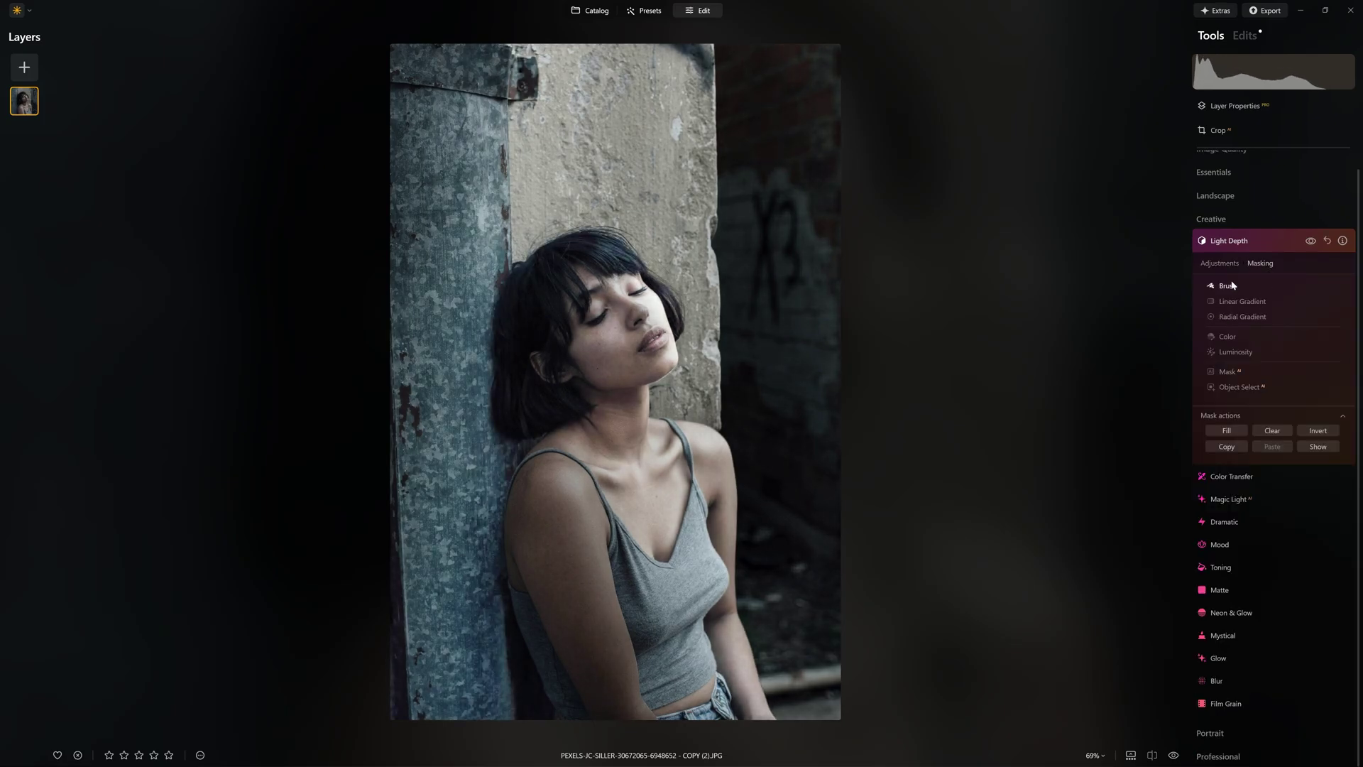
{"action": "left_click", "coordinate": [1236, 285]}
{"action": "left_click", "coordinate": [1312, 262]}
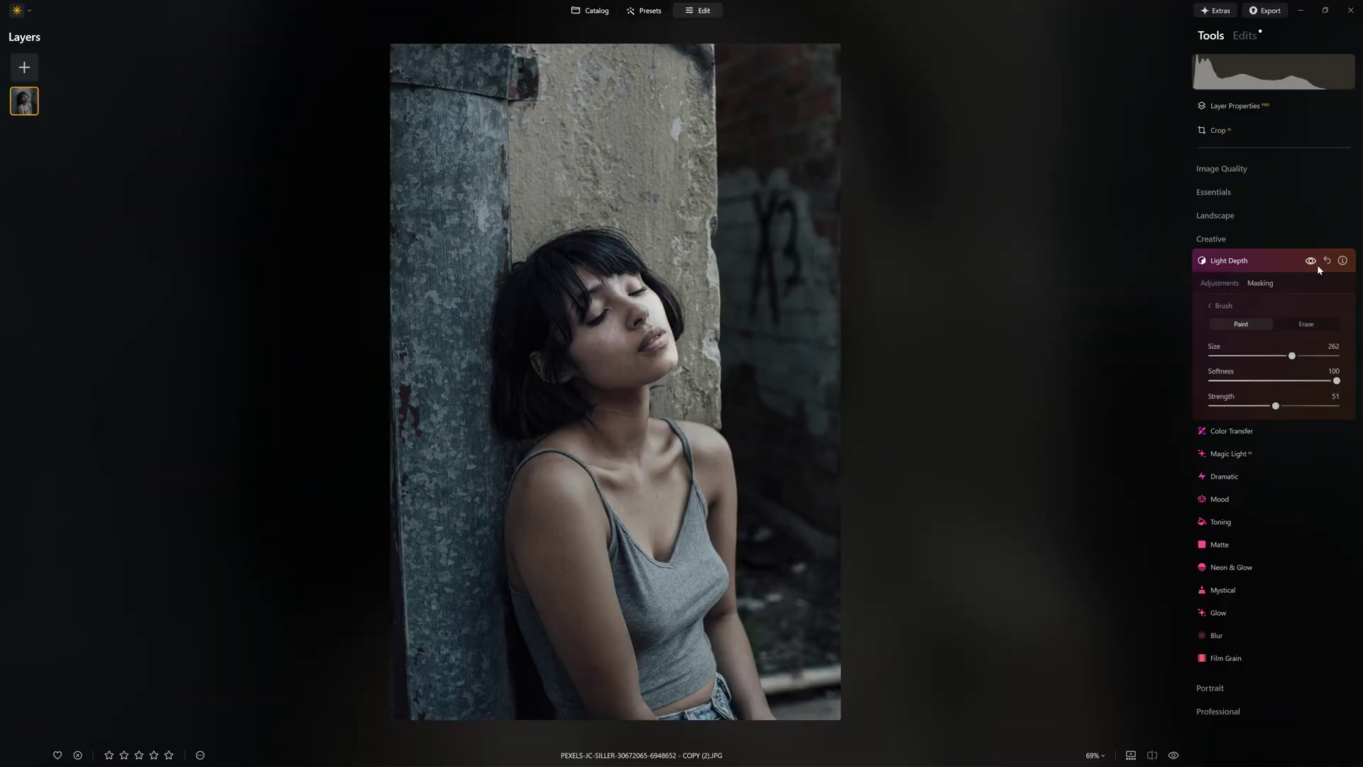
{"action": "left_click", "coordinate": [1317, 264]}
{"action": "left_click", "coordinate": [1317, 266]}
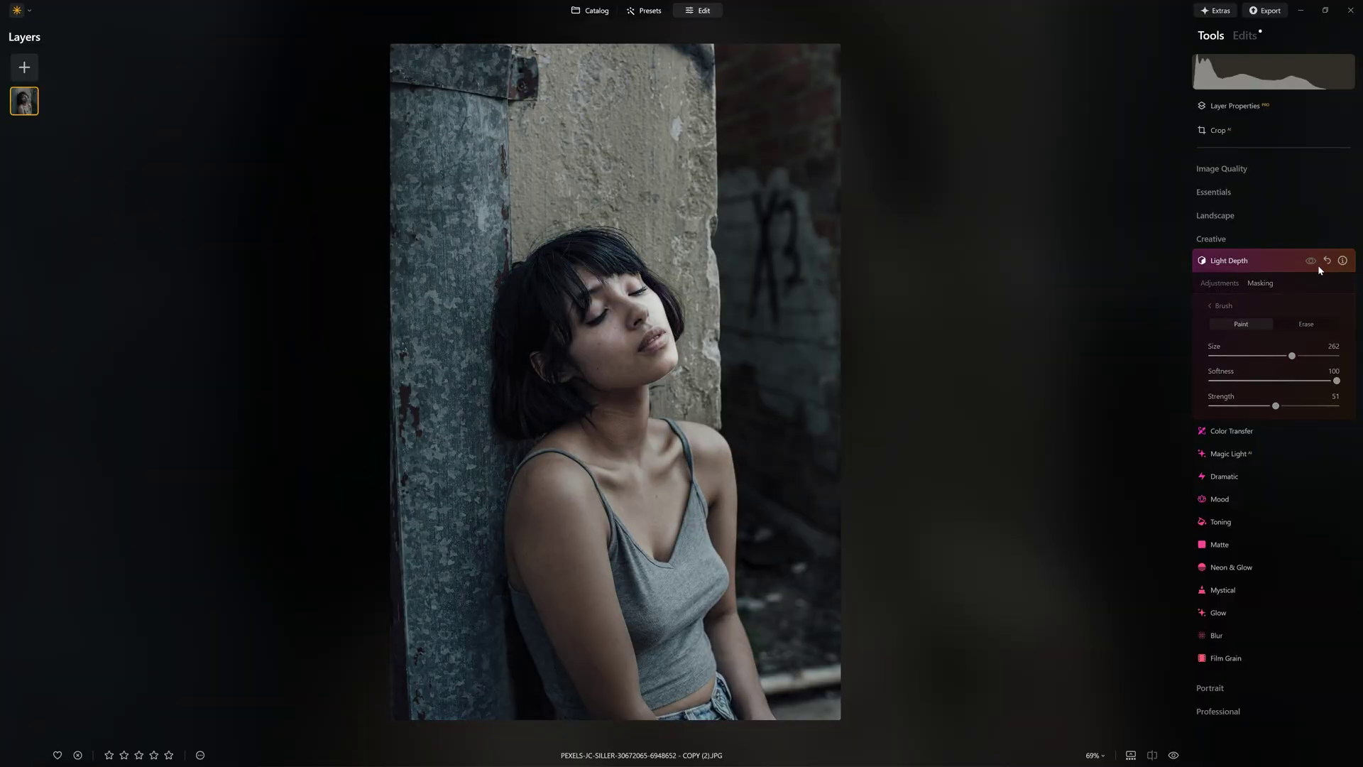
{"action": "left_click", "coordinate": [1317, 265]}
{"action": "left_click", "coordinate": [1314, 264]}
{"action": "left_click", "coordinate": [1314, 264]}
{"action": "left_click", "coordinate": [1314, 264]}
{"action": "mouse_move", "coordinate": [770, 265]}
{"action": "left_mouse_down"}
{"action": "mouse_move", "coordinate": [786, 365]}
{"action": "mouse_move", "coordinate": [777, 204]}
{"action": "mouse_move", "coordinate": [785, 227]}
{"action": "left_mouse_up"}
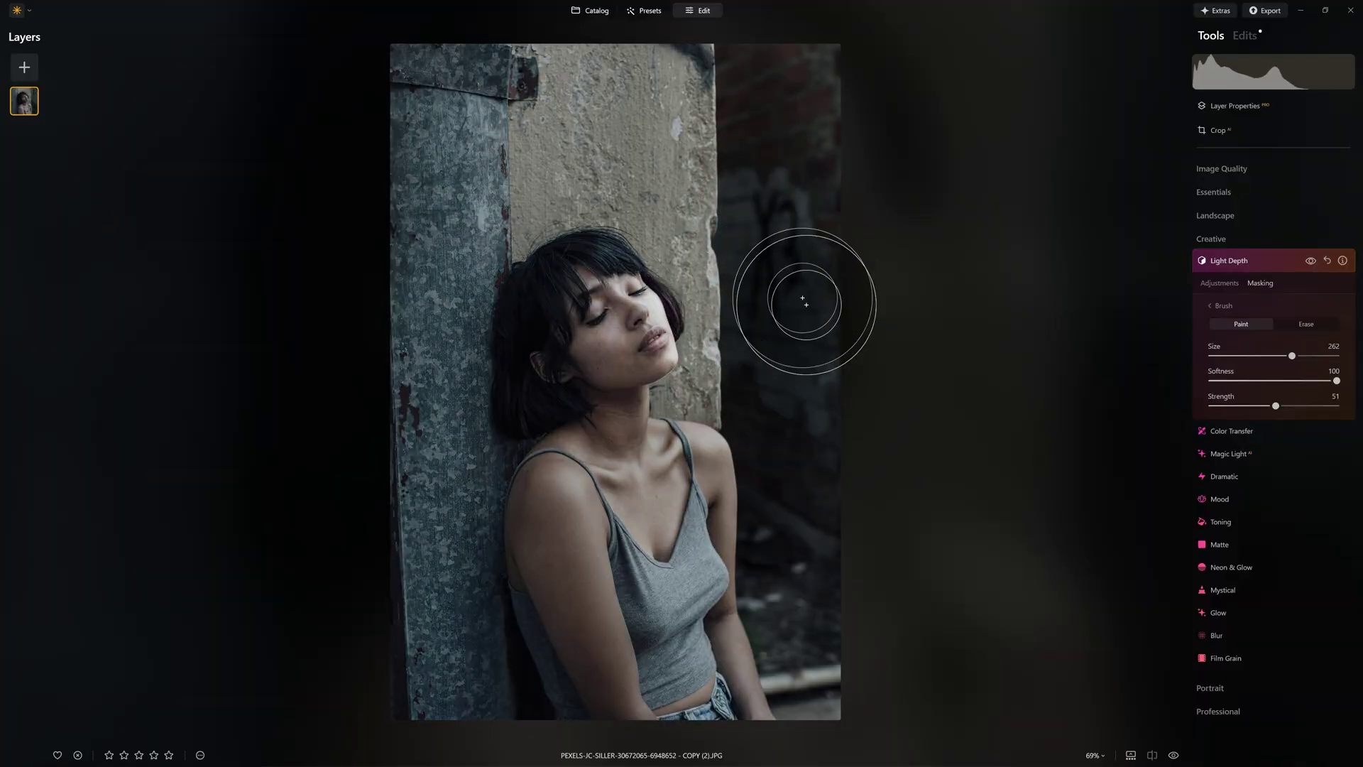
{"action": "left_click", "coordinate": [1314, 263]}
{"action": "left_click", "coordinate": [1313, 264]}
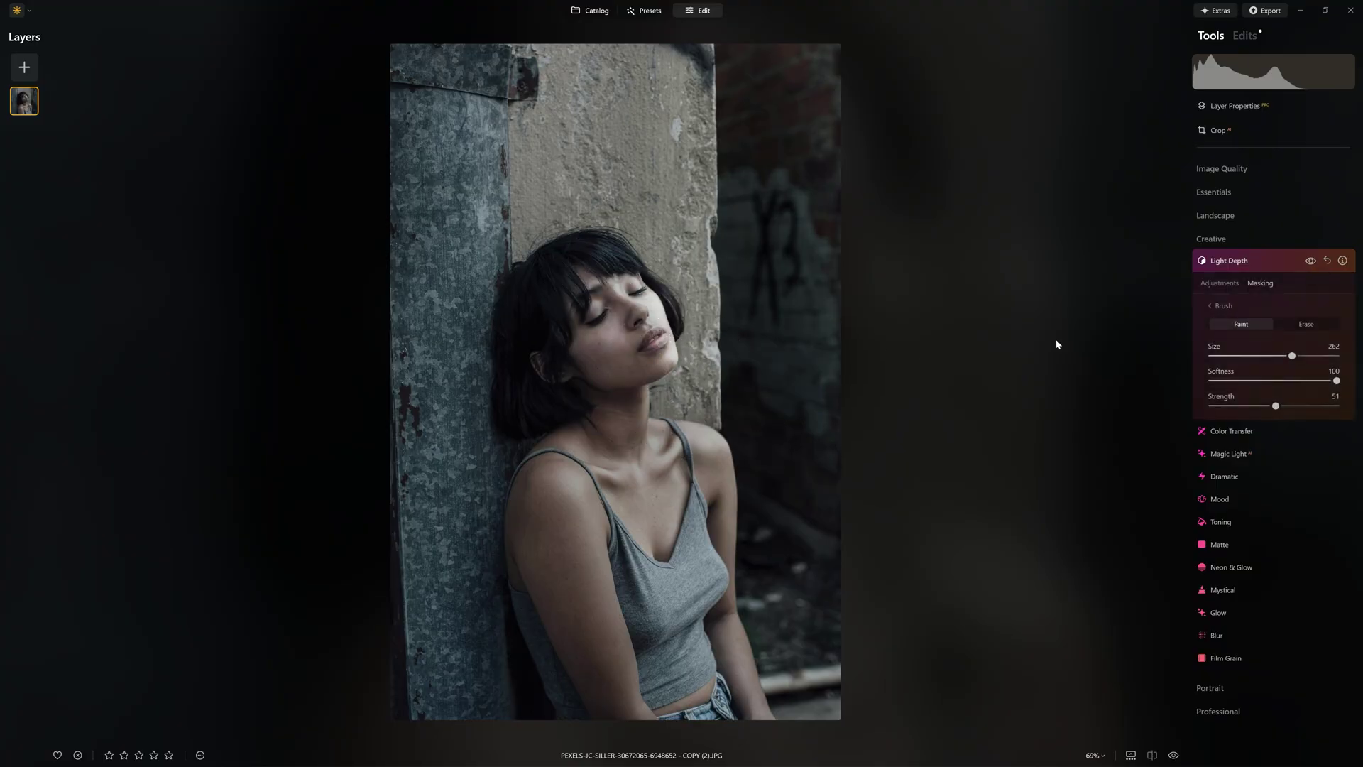
Paint the mask along the woman's shoulder and arm beside the dark wall with brush Strength 32 and Size 190, comparing the effect on and off.
{"action": "left_click_drag", "start_coordinate": [1276, 406], "coordinate": [1251, 406]}
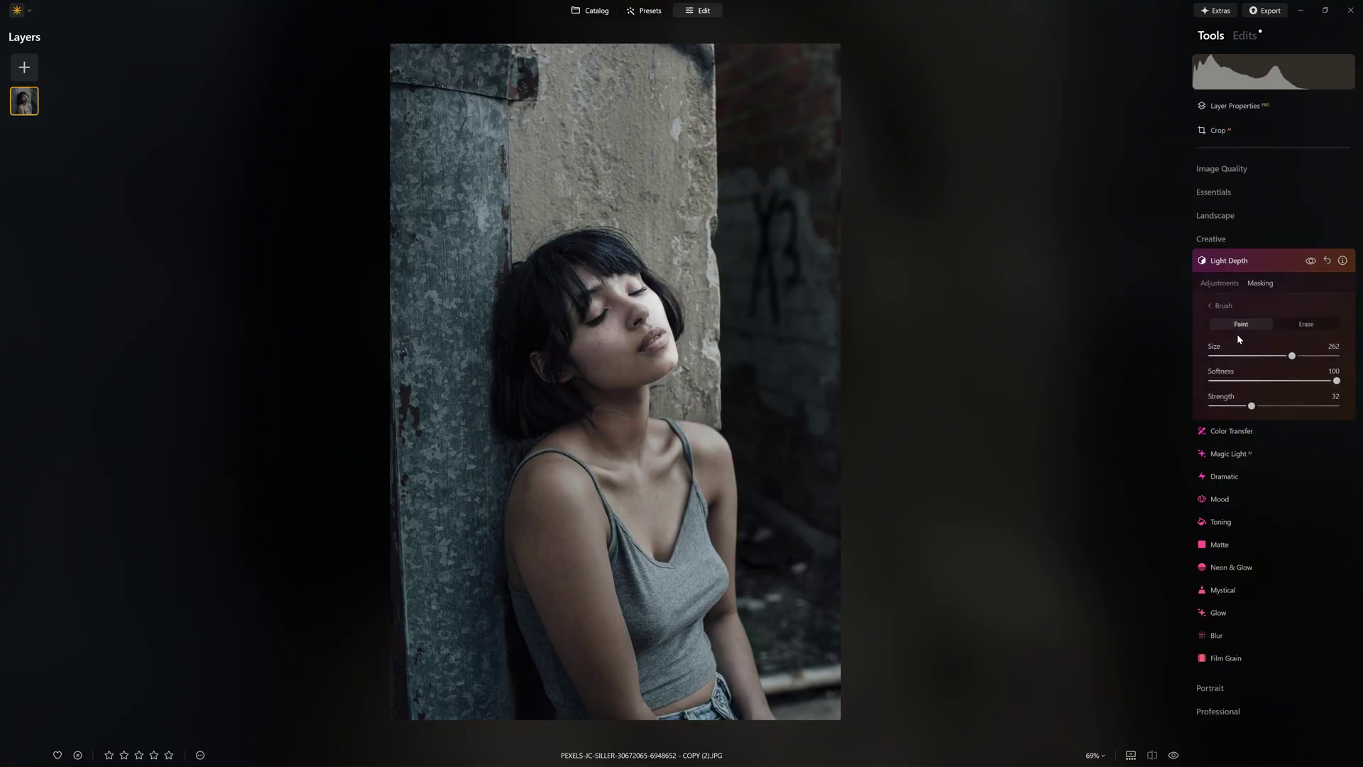
{"action": "left_click", "coordinate": [1313, 262]}
{"action": "left_click", "coordinate": [1313, 262]}
{"action": "key", "text": "bracketleft"}
{"action": "key", "text": "bracketleft"}
{"action": "key", "text": "bracketleft"}
{"action": "left_click_drag", "start_coordinate": [686, 426], "coordinate": [756, 681]}
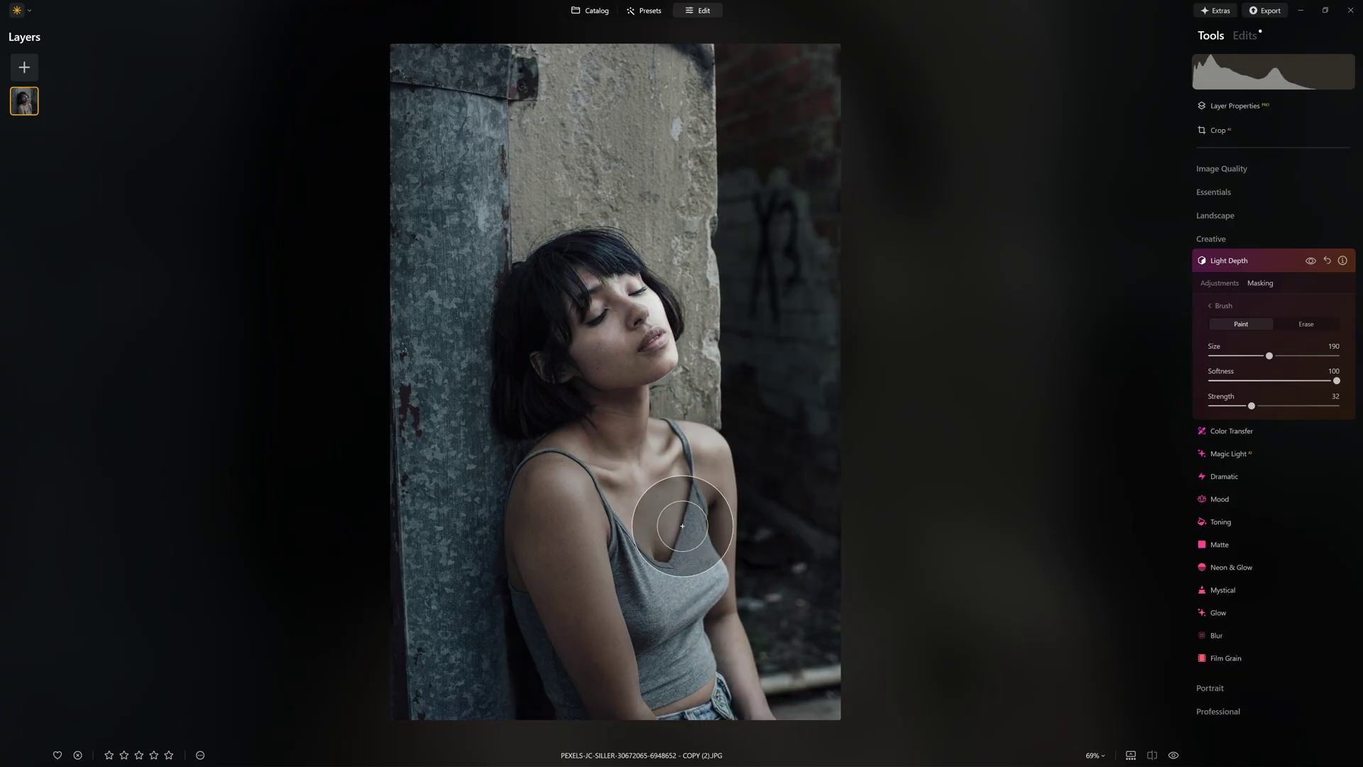
{"action": "left_click", "coordinate": [1309, 263]}
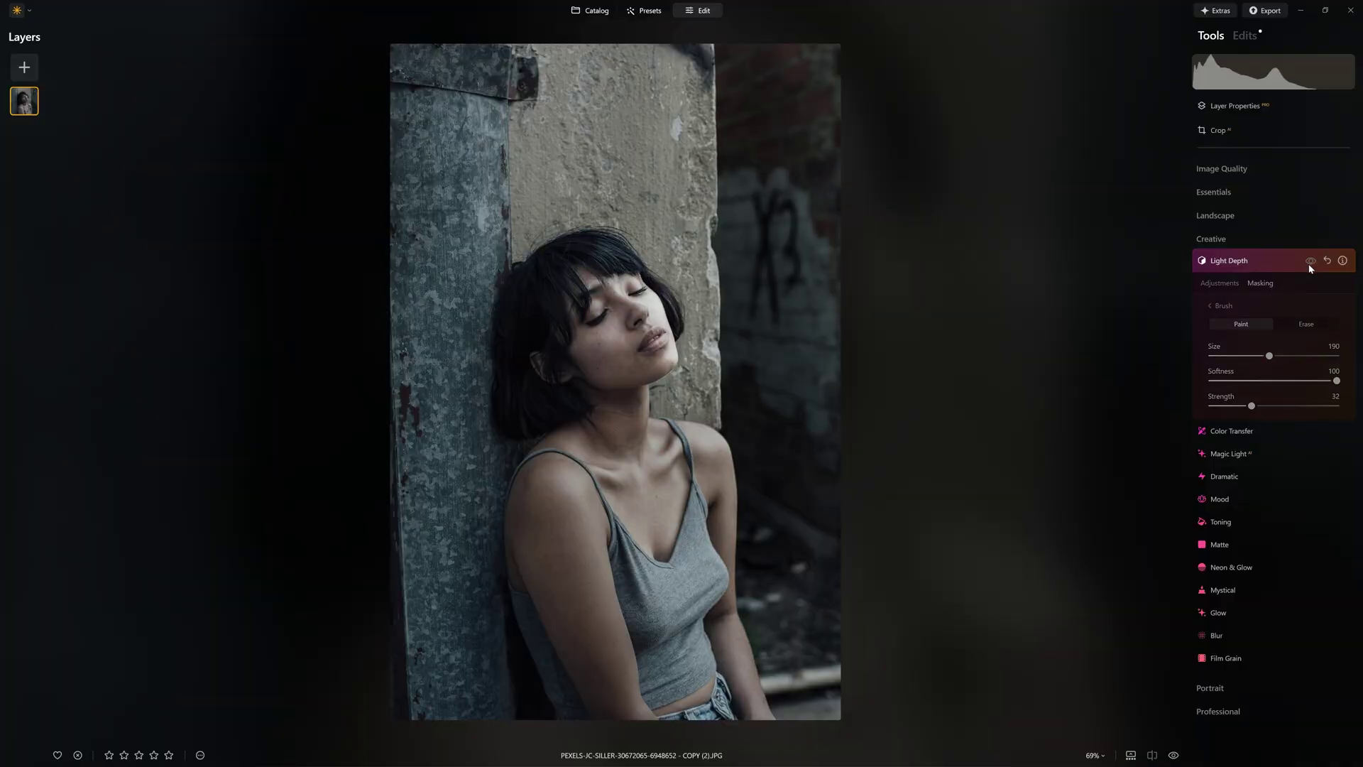
{"action": "left_click", "coordinate": [1310, 263]}
{"action": "left_click", "coordinate": [1310, 263]}
{"action": "left_click", "coordinate": [1310, 262]}
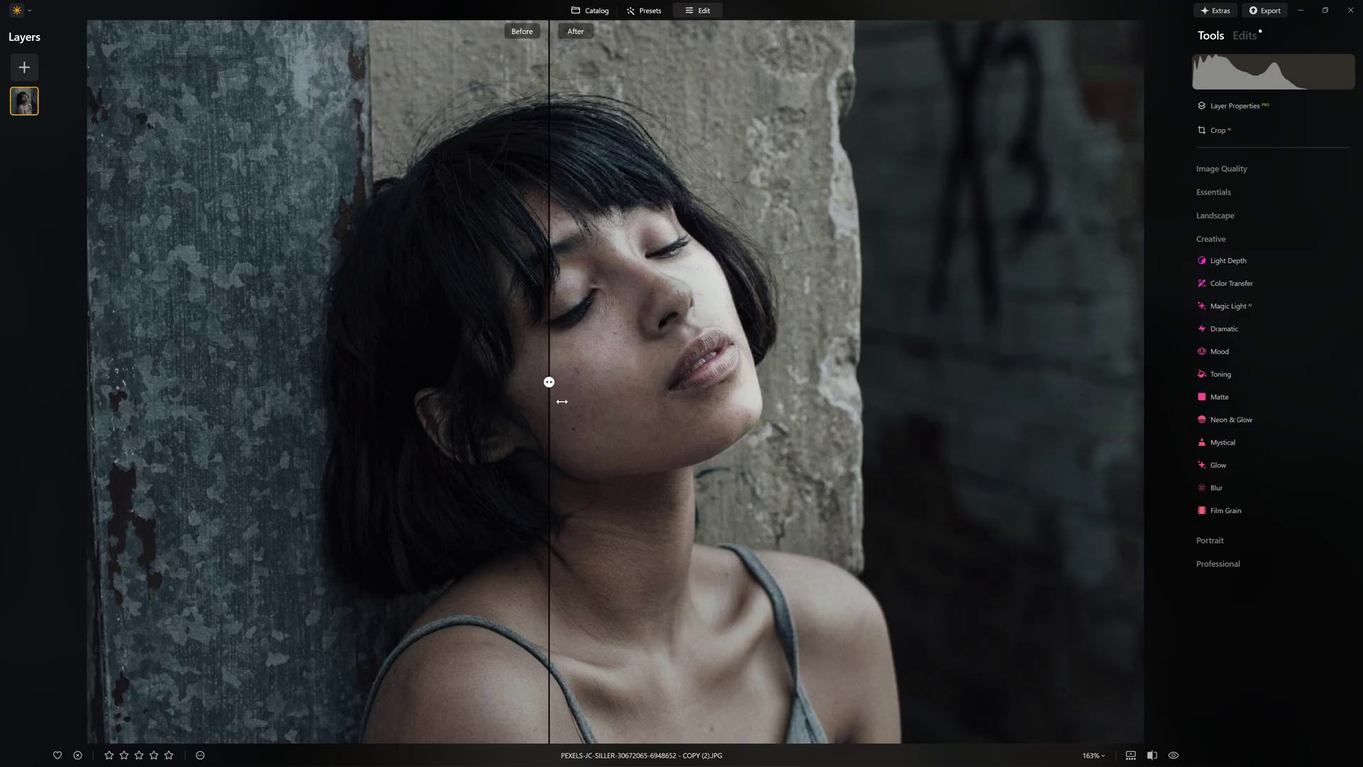
Inspect the whole portrait and the woman's face in the before/after split view.
{"action": "left_click_drag", "start_coordinate": [547, 387], "coordinate": [337, 380]}
{"action": "left_click", "coordinate": [554, 364]}
{"action": "scroll", "coordinate": [647, 378], "scroll_direction": "up", "scroll_amount": 2}
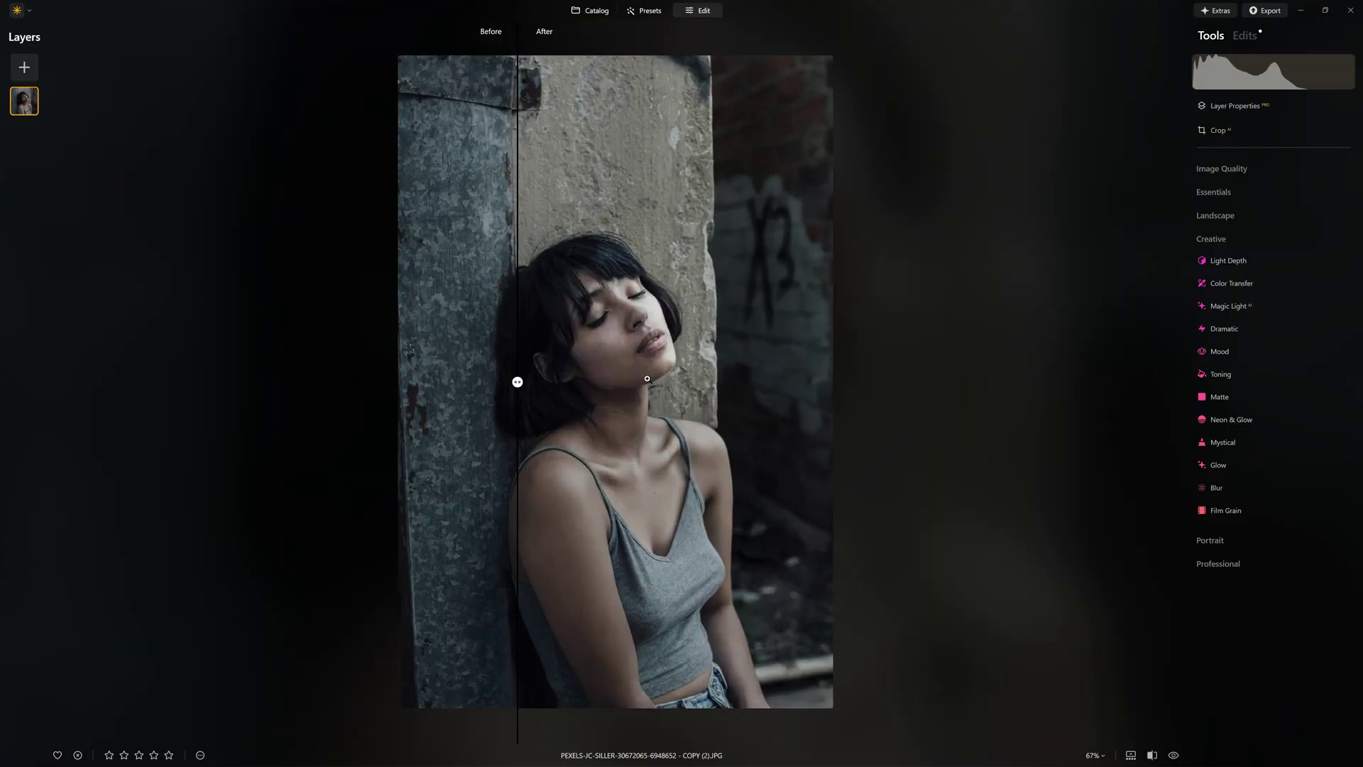
{"action": "scroll", "coordinate": [659, 319], "scroll_direction": "up", "scroll_amount": 1}
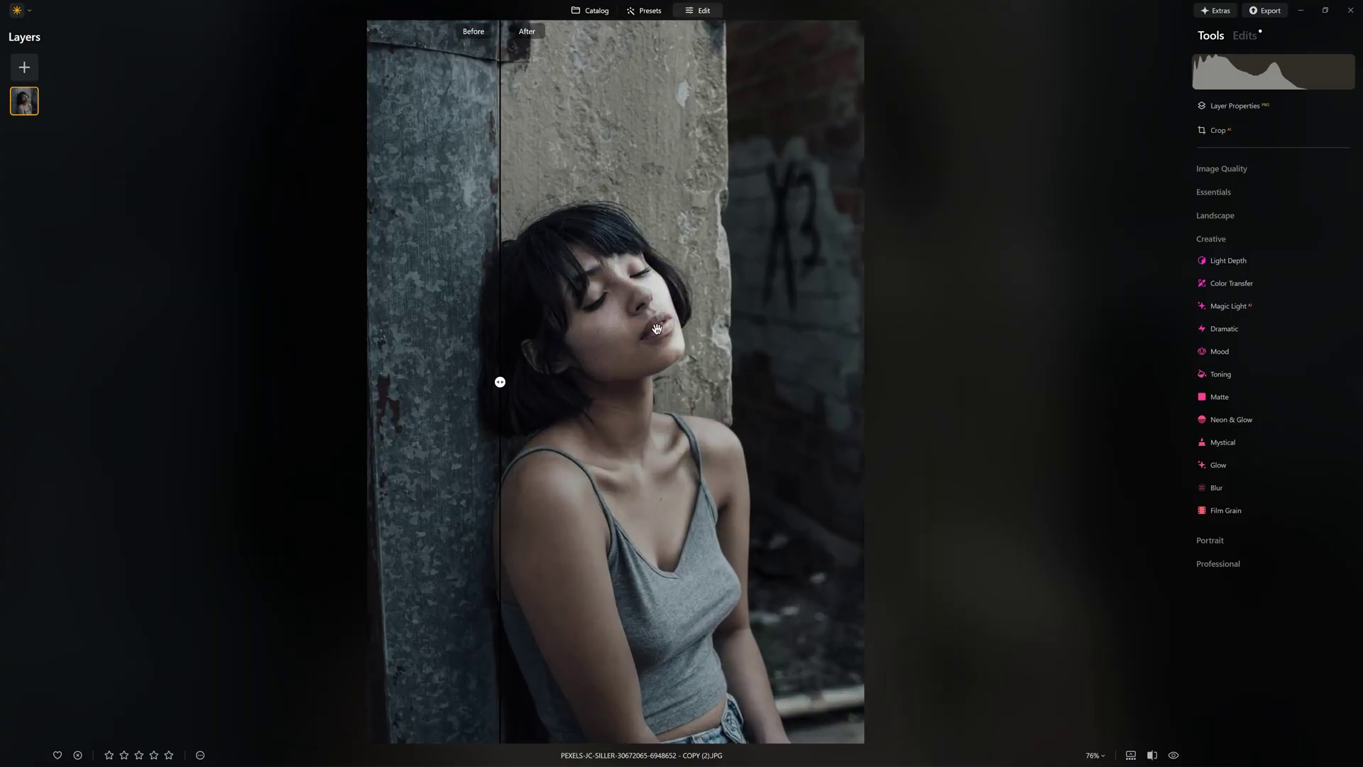
{"action": "scroll", "coordinate": [829, 290], "scroll_direction": "down", "scroll_amount": 1}
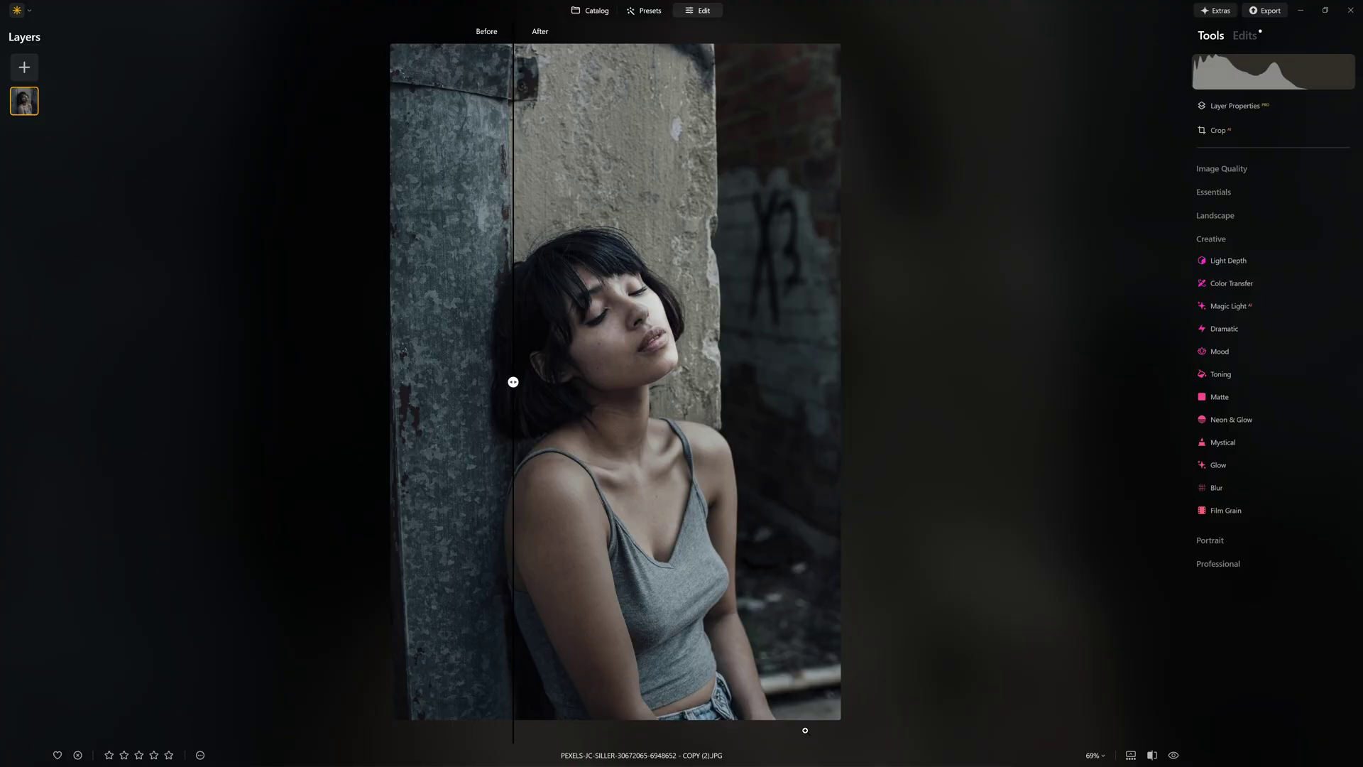
Clone dark ground over the bright debris and pipe beside the woman's arm with Size 64, Softness 100 and Strength 49.
{"action": "scroll", "coordinate": [805, 730], "scroll_direction": "up", "scroll_amount": 3}
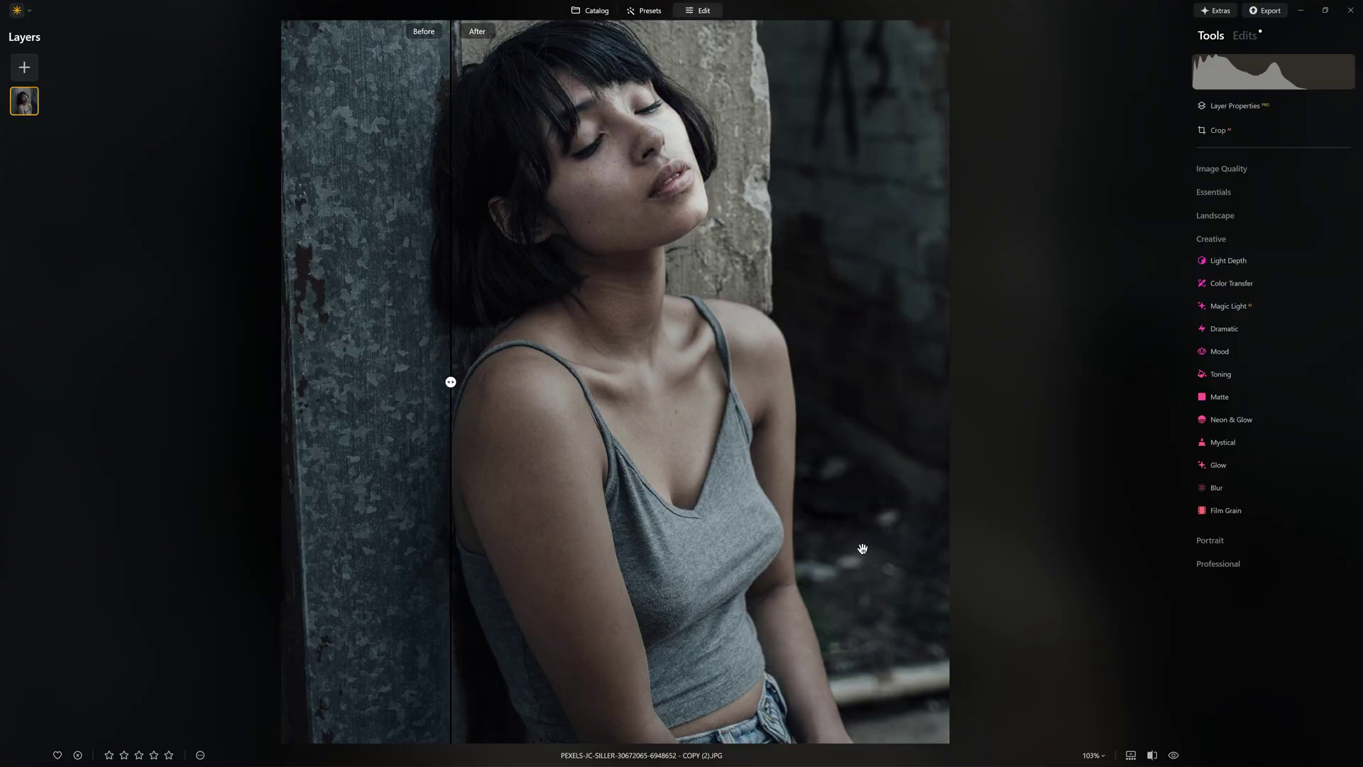
{"action": "left_click", "coordinate": [1240, 564]}
{"action": "left_click", "coordinate": [1234, 653]}
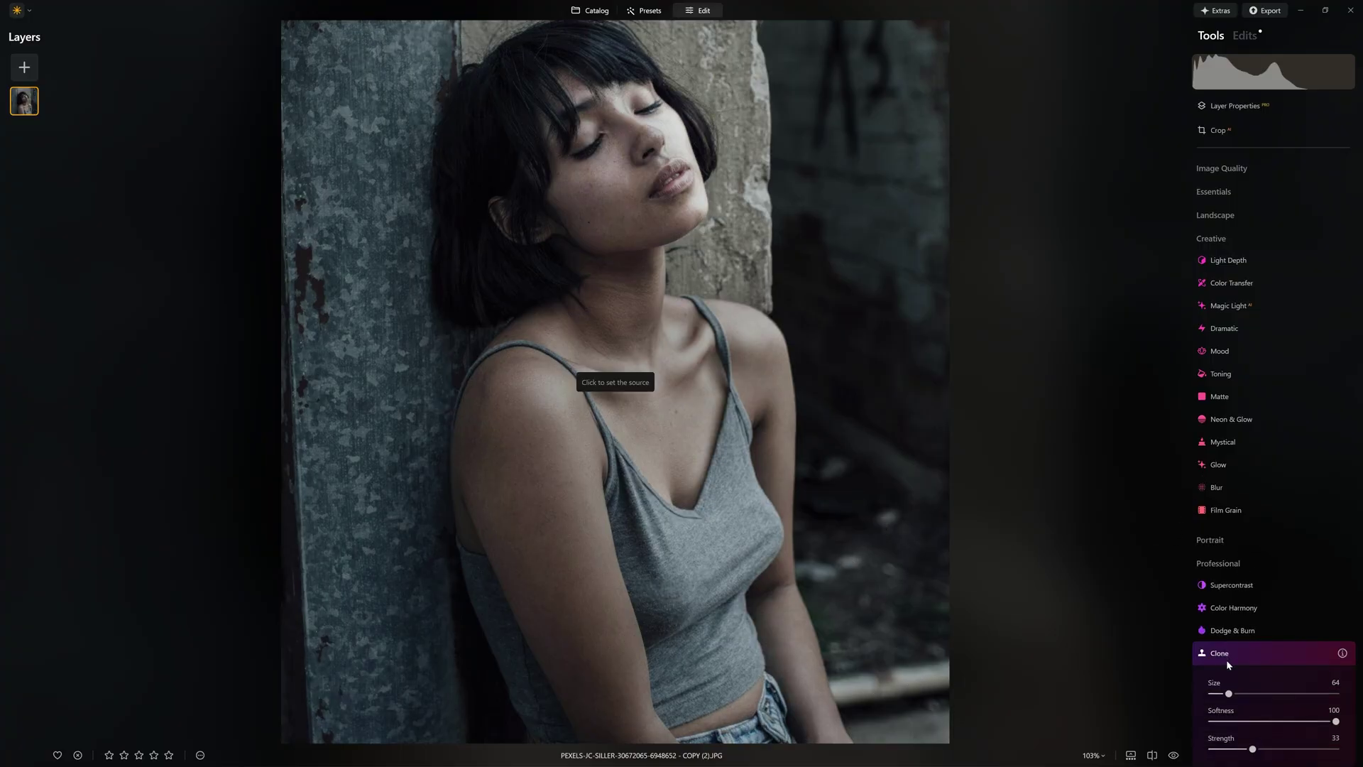
{"action": "left_click", "coordinate": [1283, 746]}
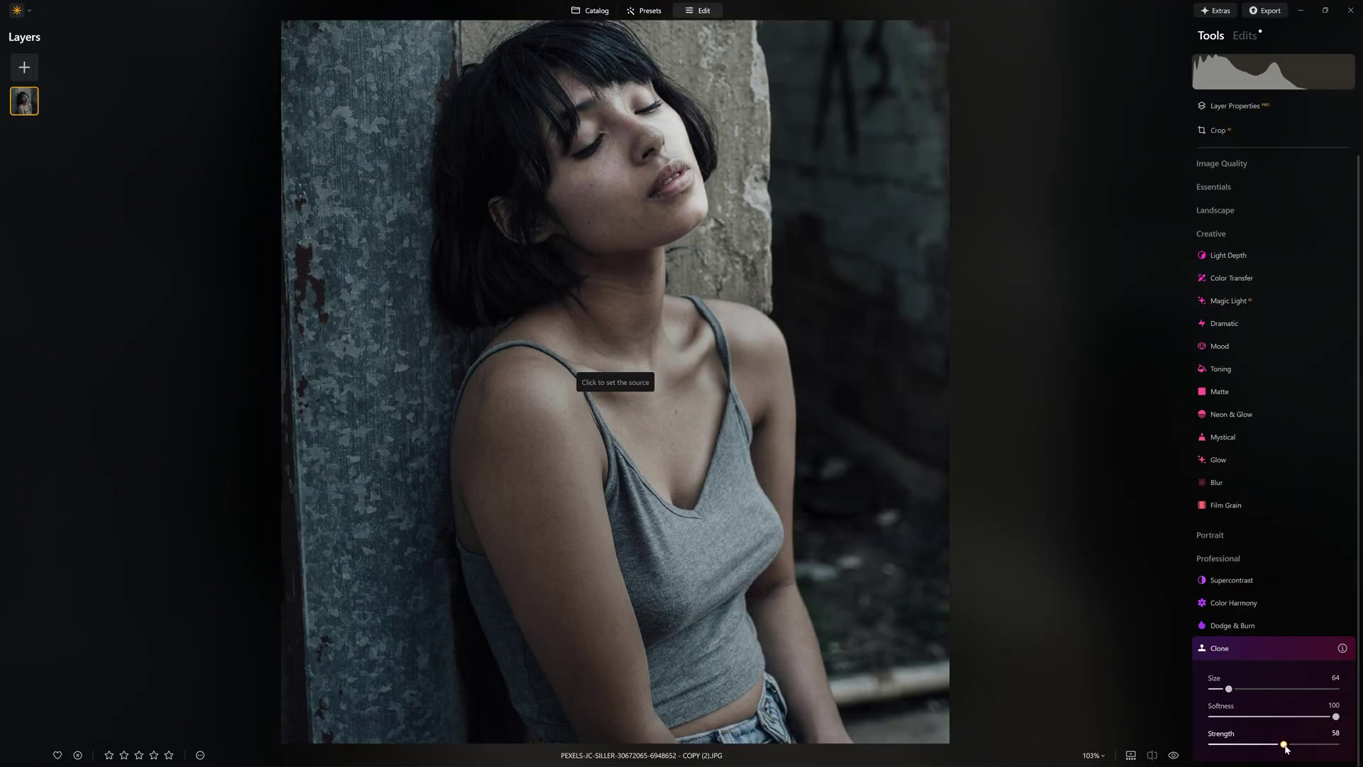
{"action": "left_click_drag", "start_coordinate": [1282, 751], "coordinate": [1275, 751]}
{"action": "left_click", "coordinate": [915, 548]}
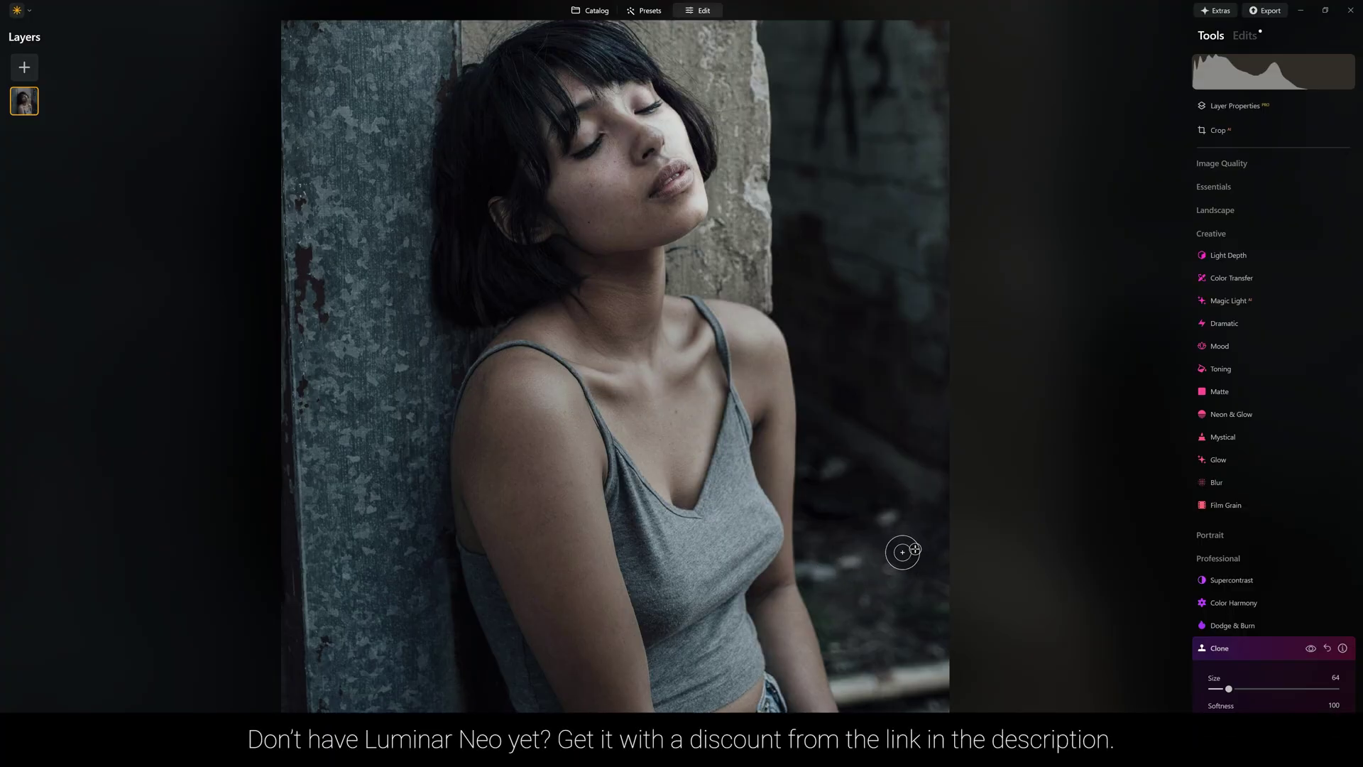
{"action": "mouse_move", "coordinate": [843, 565]}
{"action": "left_mouse_down"}
{"action": "mouse_move", "coordinate": [856, 561]}
{"action": "mouse_move", "coordinate": [847, 606]}
{"action": "left_mouse_up"}
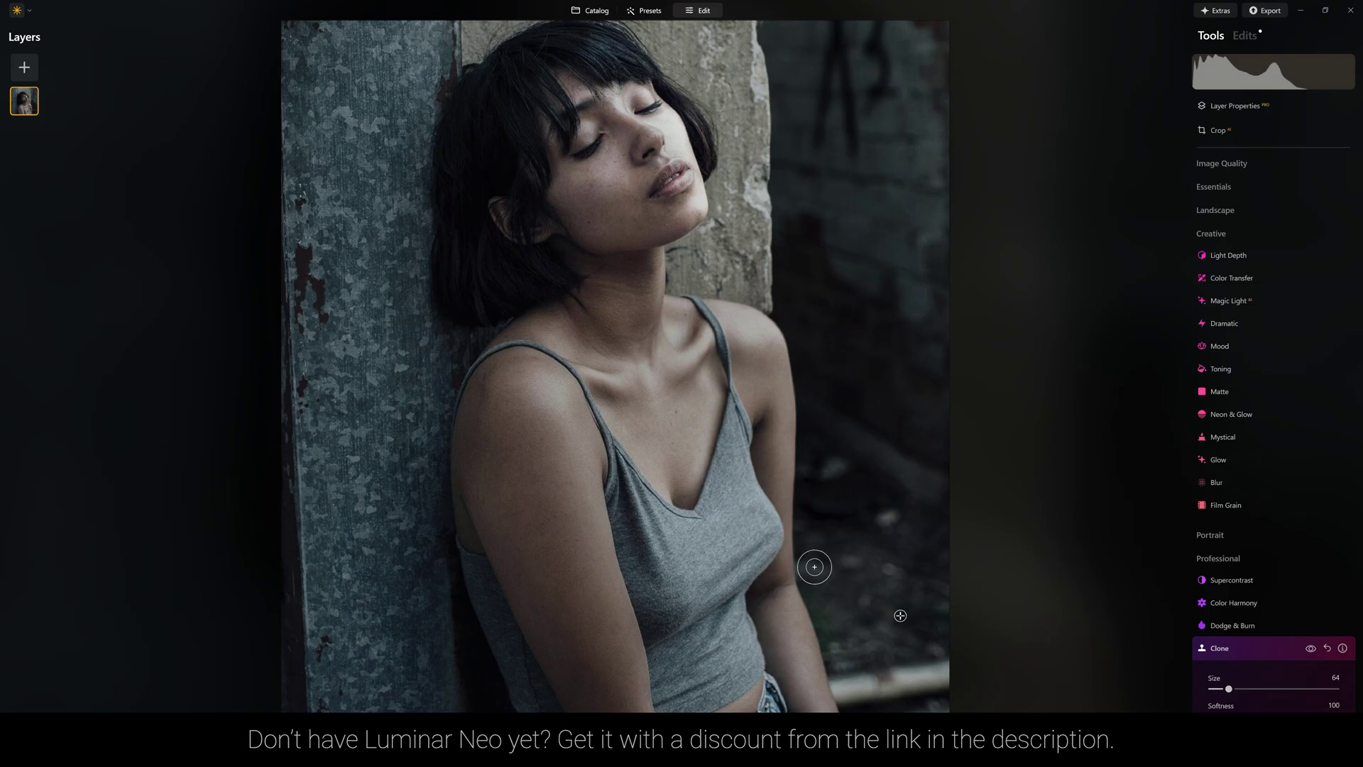
{"action": "left_click_drag", "start_coordinate": [889, 517], "coordinate": [883, 506]}
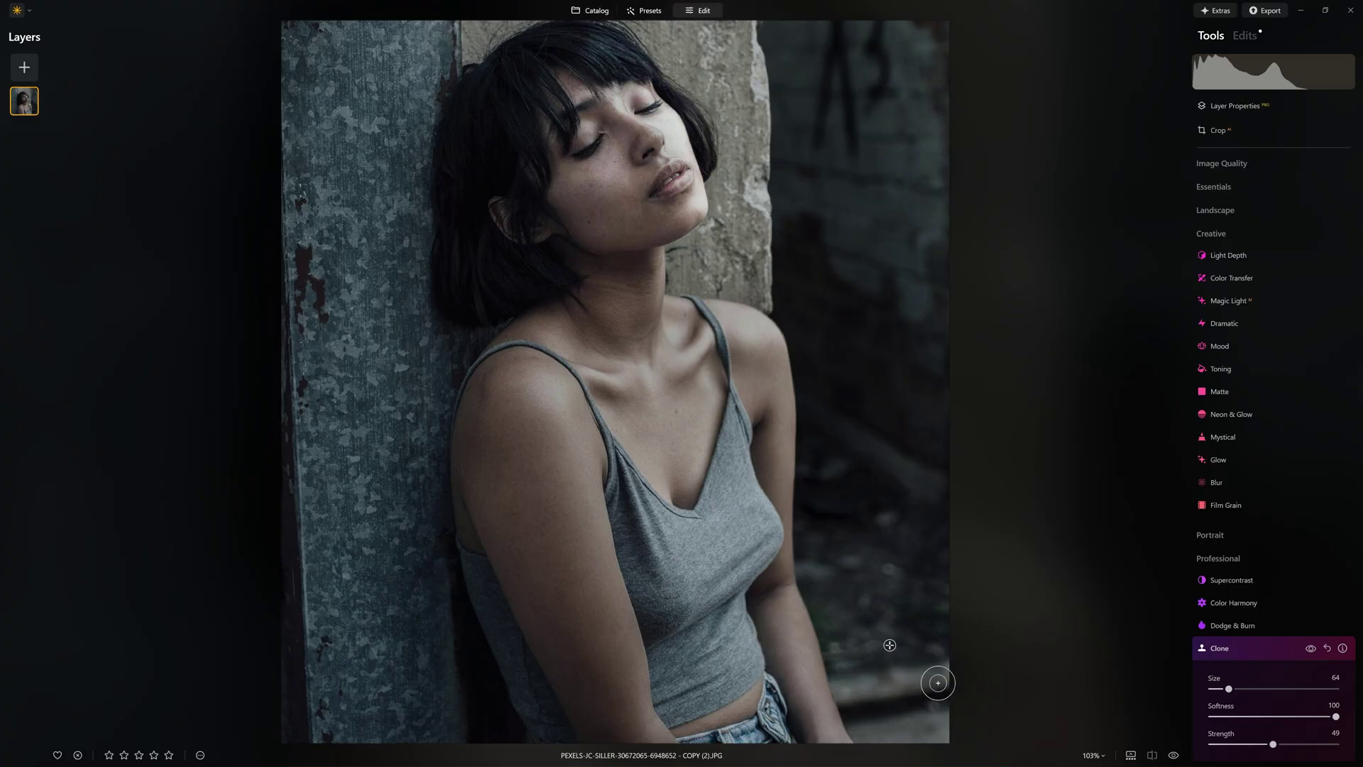
Compare the background with the Clone retouching on and off.
{"action": "left_click", "coordinate": [1310, 649]}
{"action": "left_click", "coordinate": [1310, 649]}
{"action": "left_click", "coordinate": [1310, 649]}
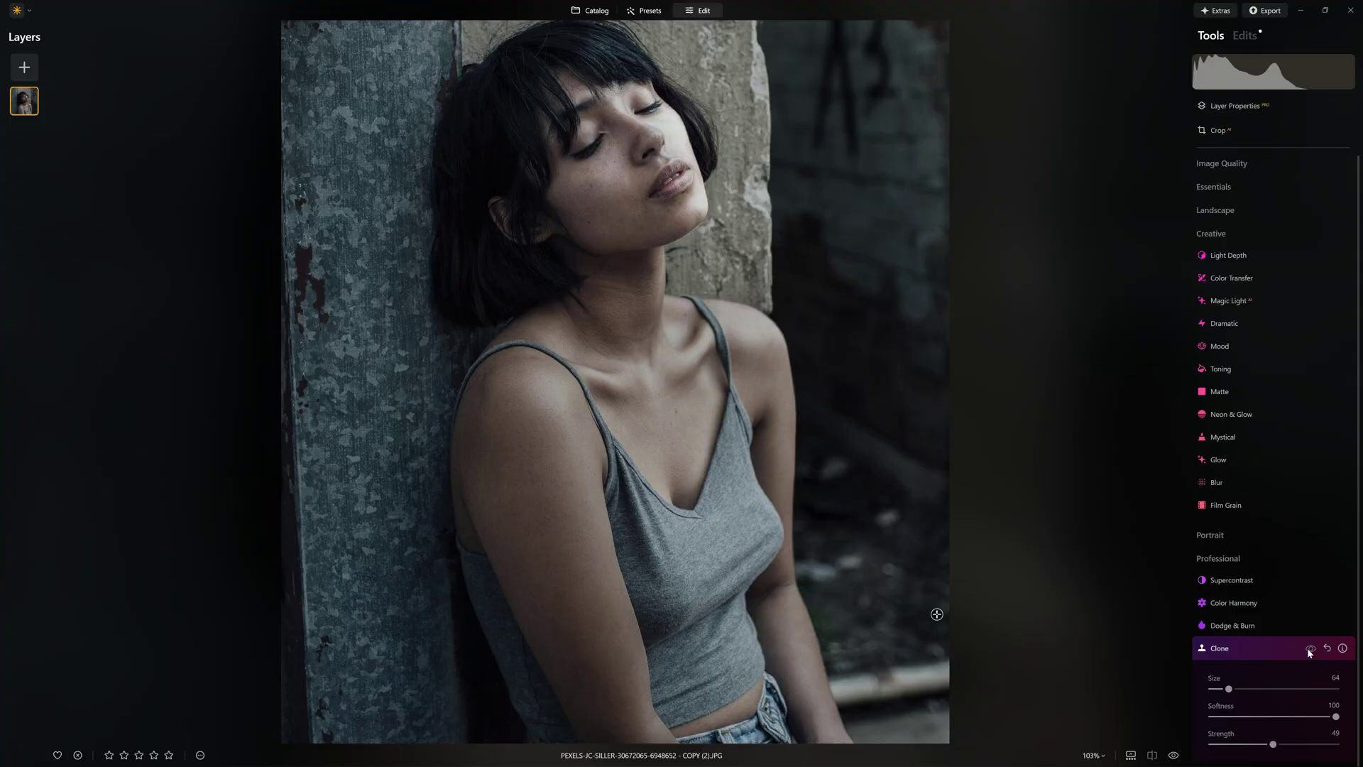
{"action": "left_click", "coordinate": [1310, 649]}
Sample the ground beside the woman's forearm and clone it across the pale horizontal pipe below.
{"action": "left_click", "coordinate": [864, 623]}
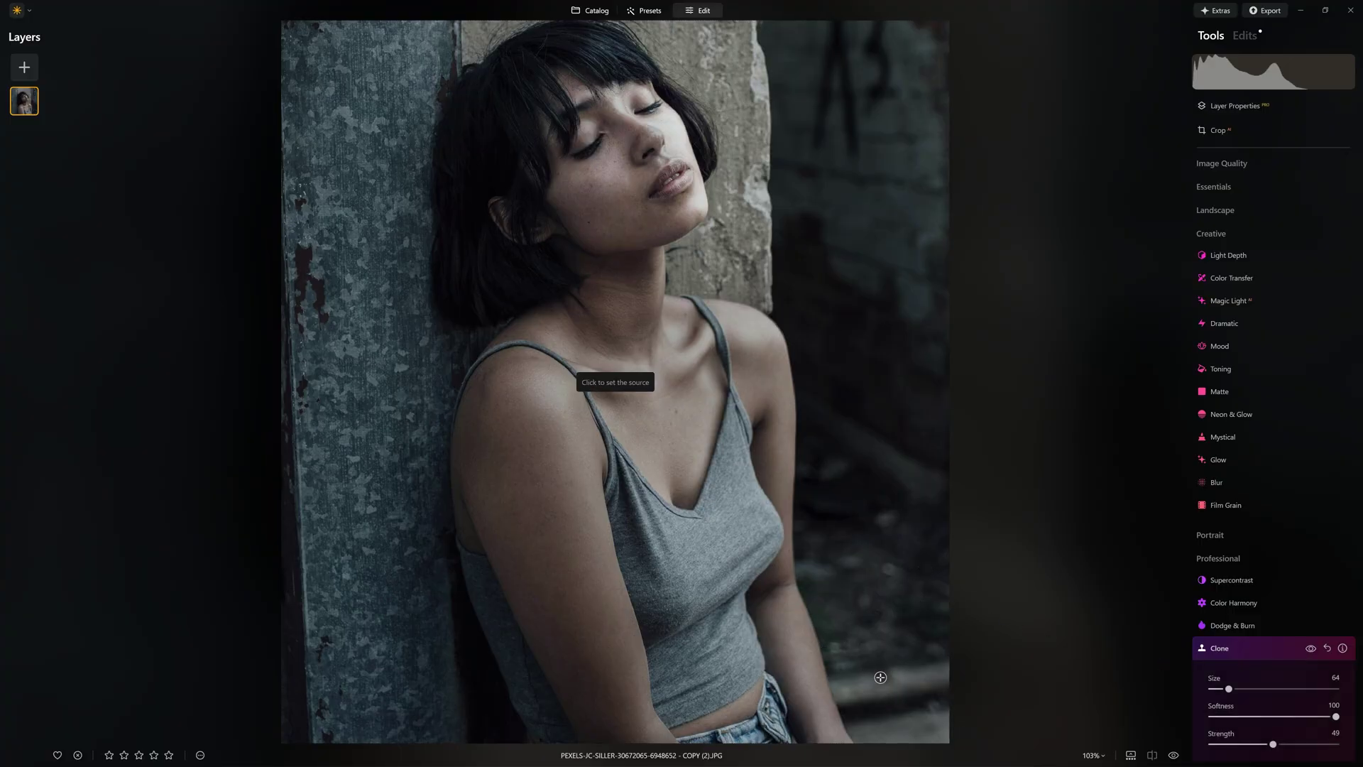
{"action": "left_click", "coordinate": [820, 637]}
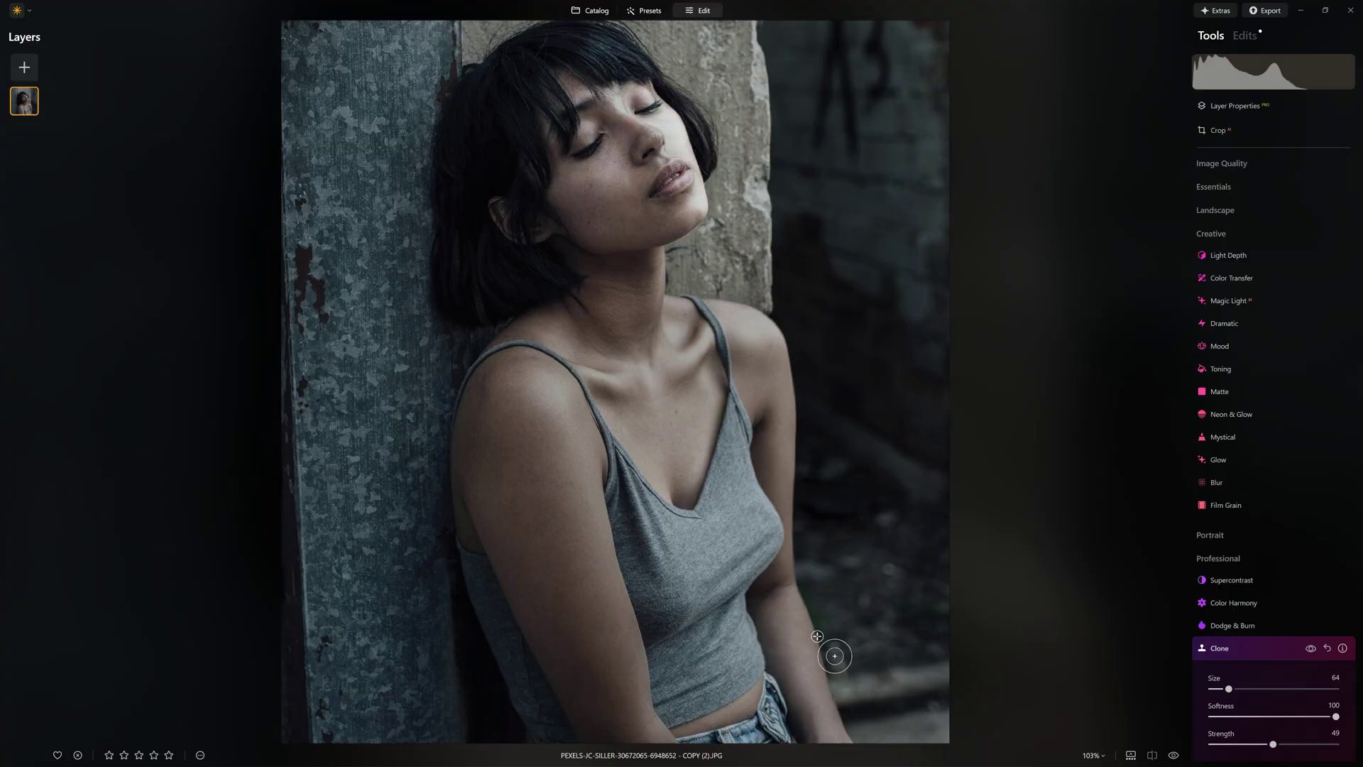
{"action": "left_click", "coordinate": [816, 636]}
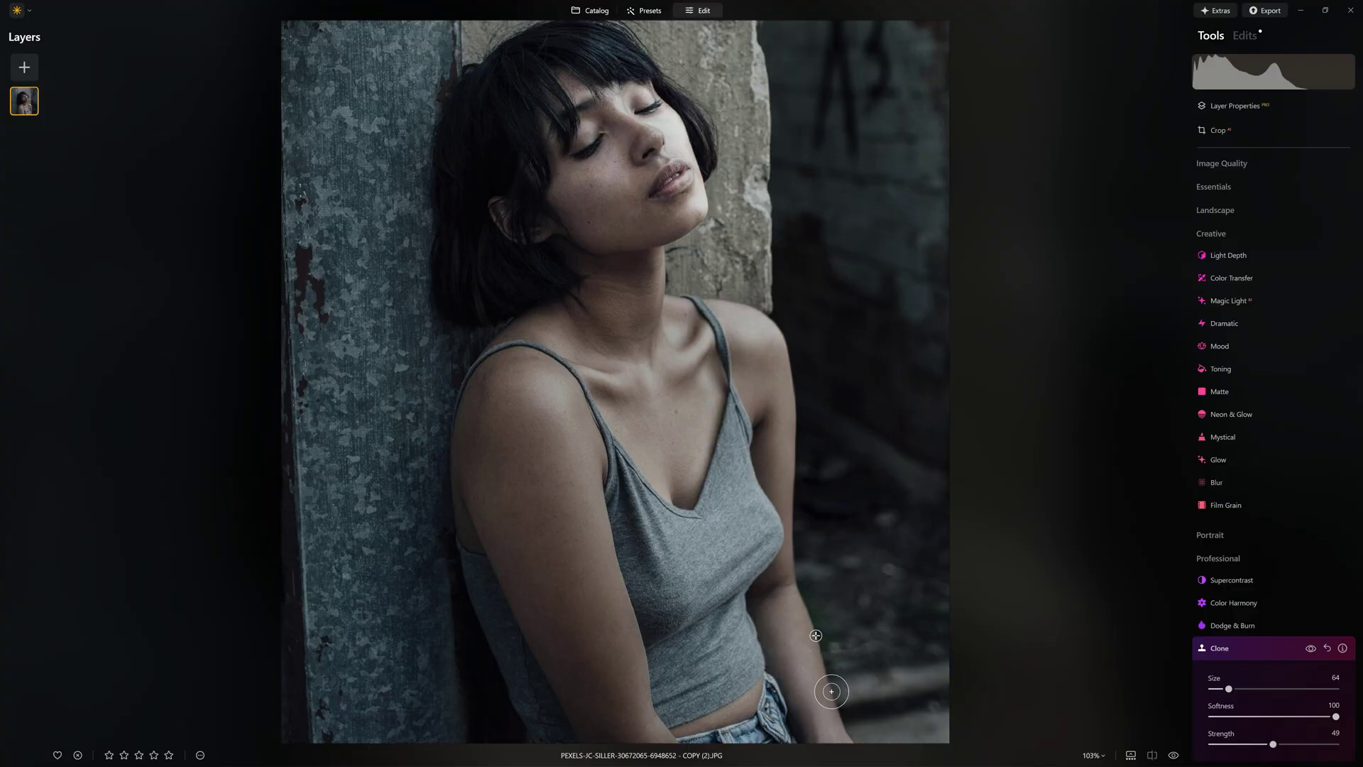
{"action": "mouse_move", "coordinate": [830, 691]}
{"action": "left_mouse_down"}
{"action": "mouse_move", "coordinate": [954, 671]}
{"action": "mouse_move", "coordinate": [860, 686]}
{"action": "mouse_move", "coordinate": [934, 696]}
{"action": "left_mouse_up"}
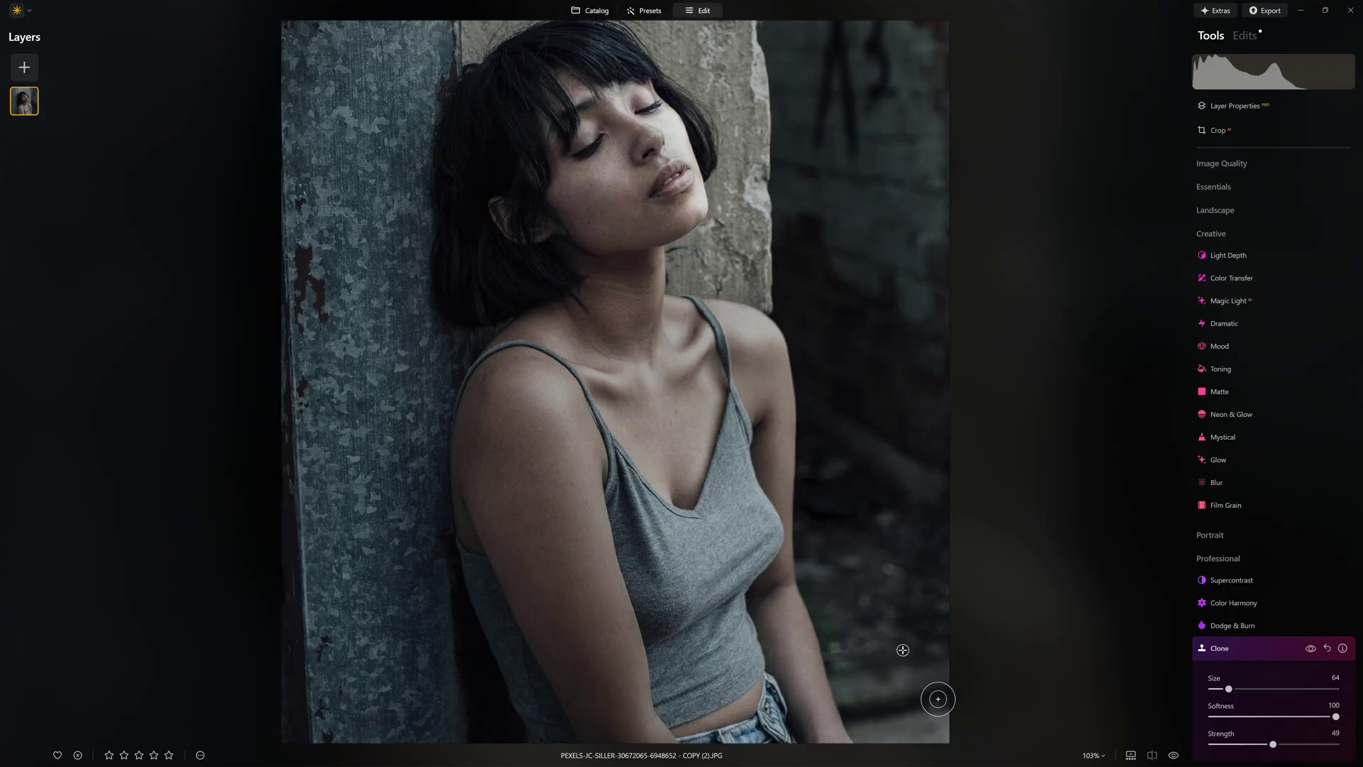
Examine the woman, the wall and the cloned background close up and whole, and compare the portrait before and after the edits.
{"action": "scroll", "coordinate": [1134, 582], "scroll_direction": "up", "scroll_amount": 3}
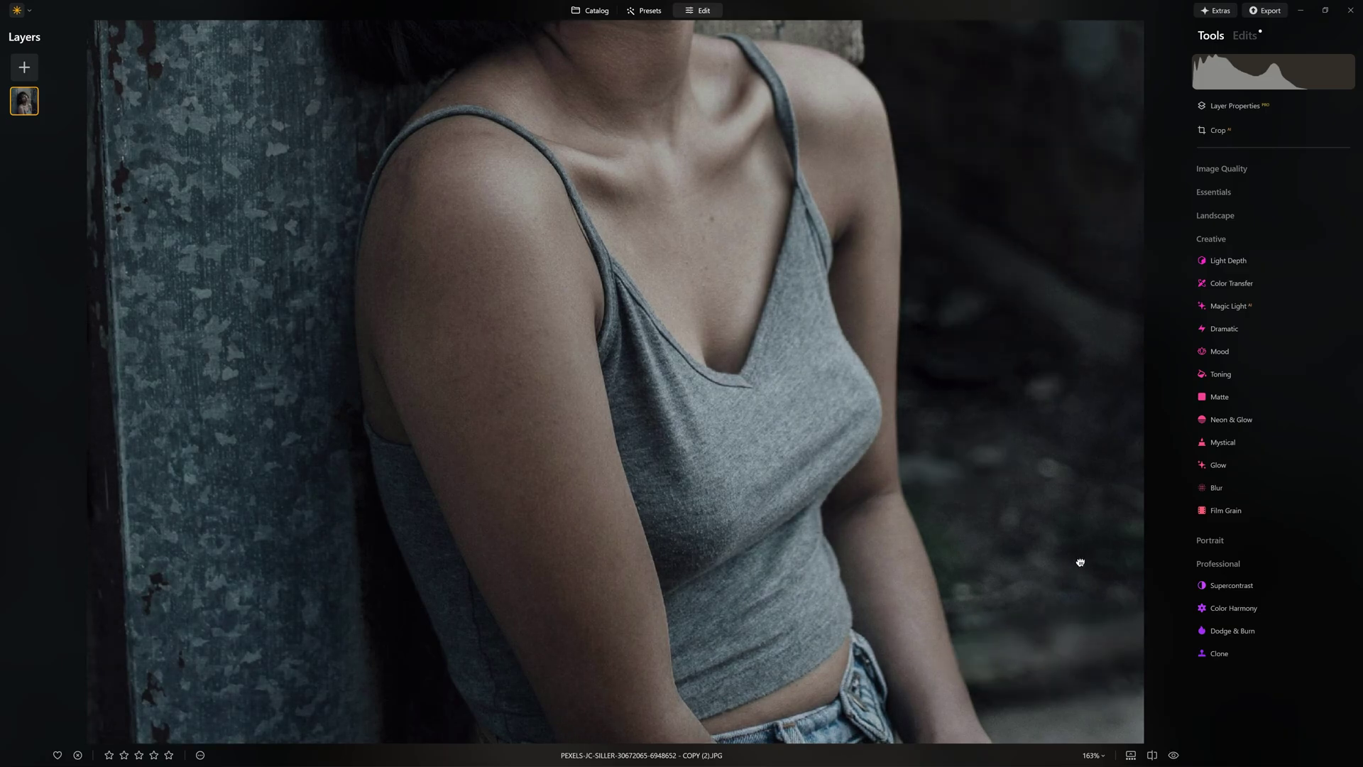
{"action": "scroll", "coordinate": [1080, 562], "scroll_direction": "down", "scroll_amount": 5}
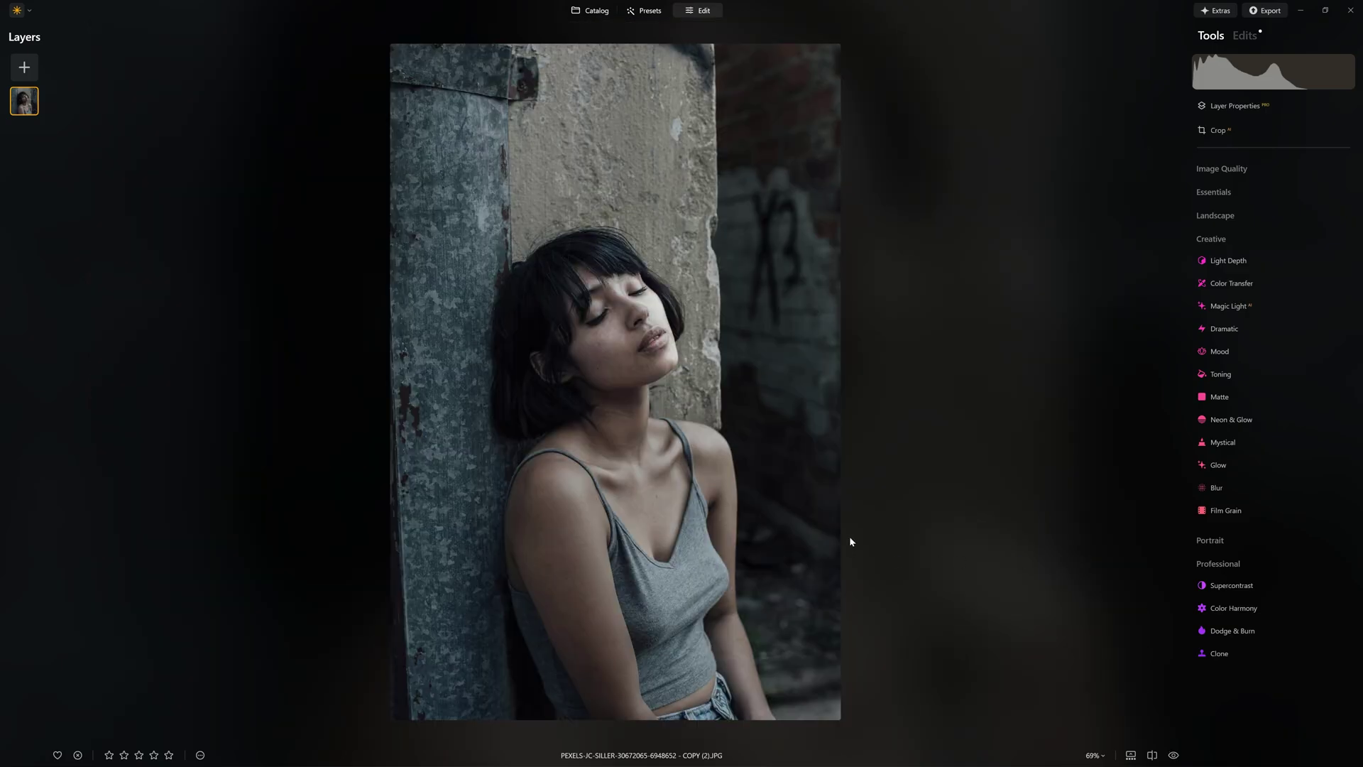
{"action": "left_click", "coordinate": [664, 255]}
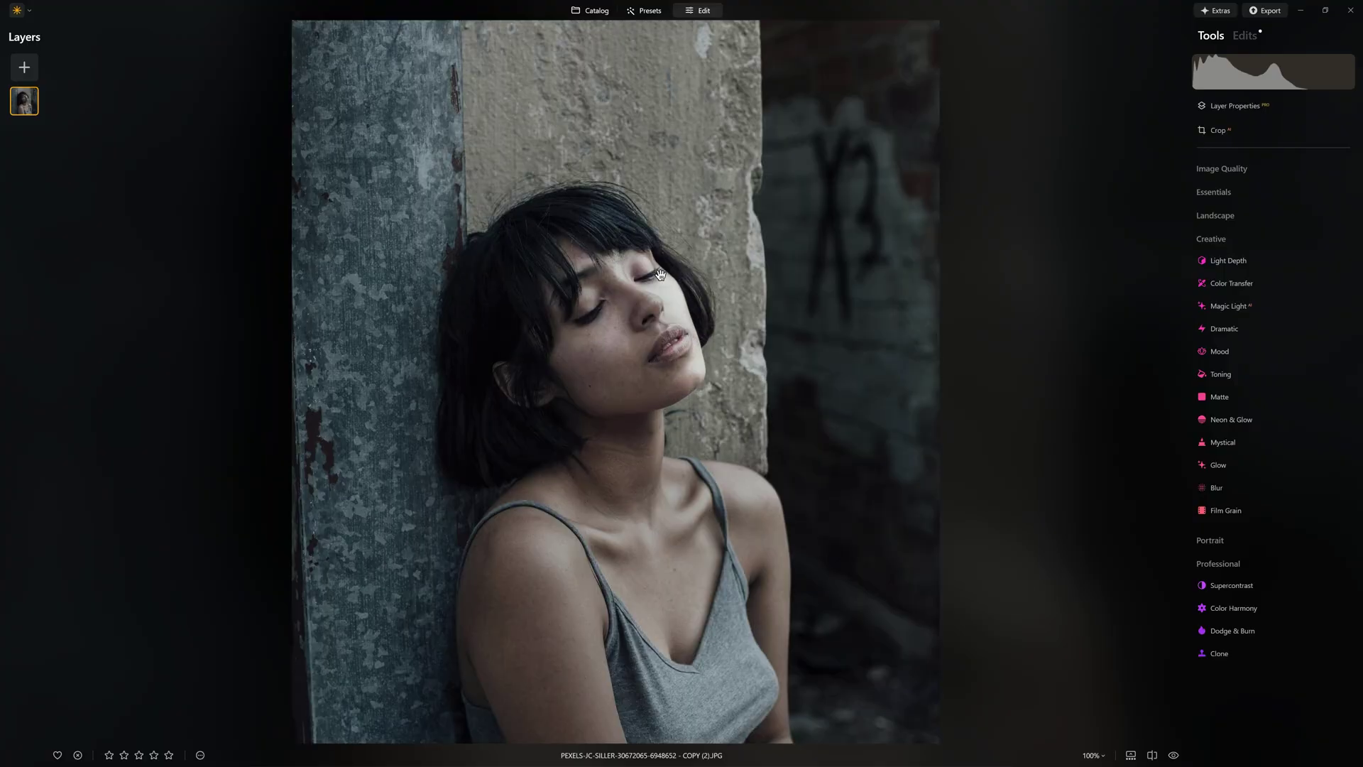
{"action": "left_click_drag", "start_coordinate": [765, 334], "coordinate": [652, 475]}
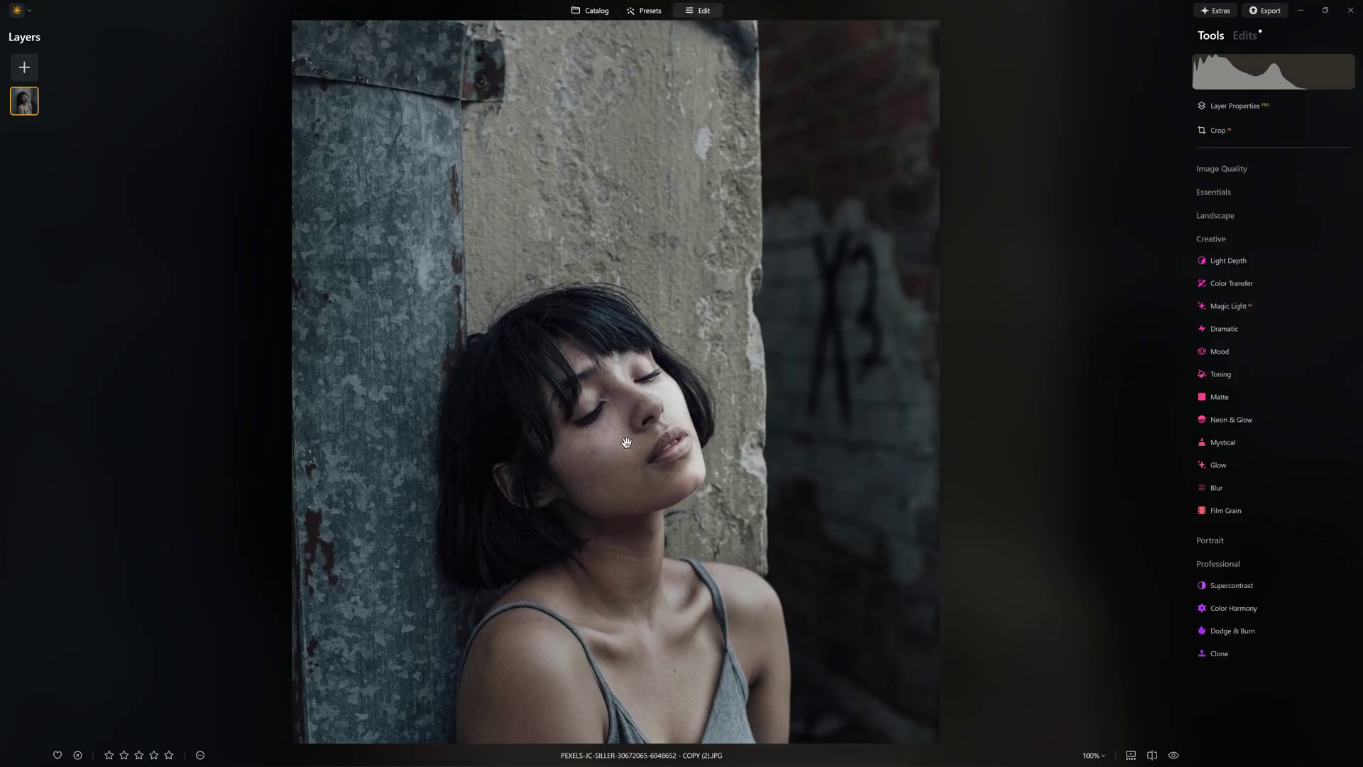
{"action": "scroll", "coordinate": [713, 448], "scroll_direction": "down", "scroll_amount": 4}
{"action": "scroll", "coordinate": [724, 462], "scroll_direction": "up", "scroll_amount": 2}
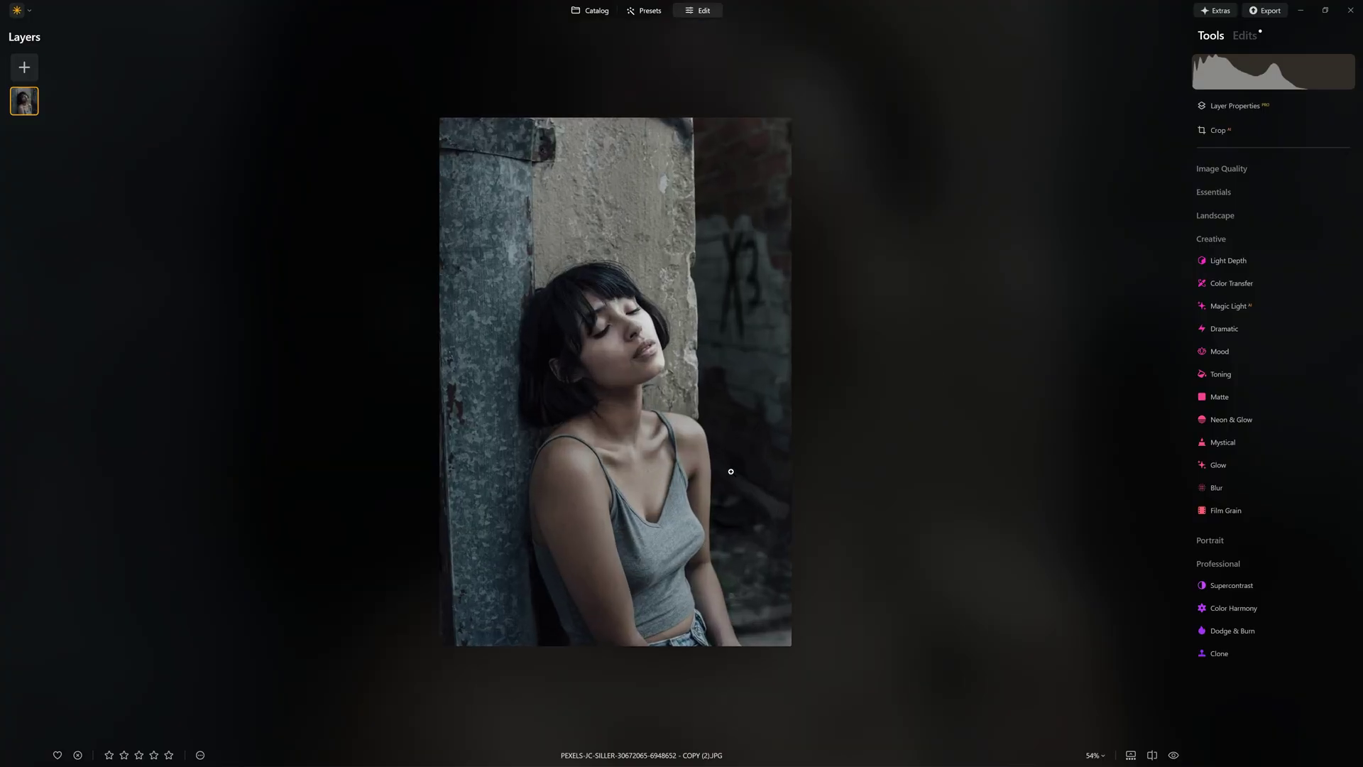
{"action": "scroll", "coordinate": [730, 471], "scroll_direction": "up", "scroll_amount": 2}
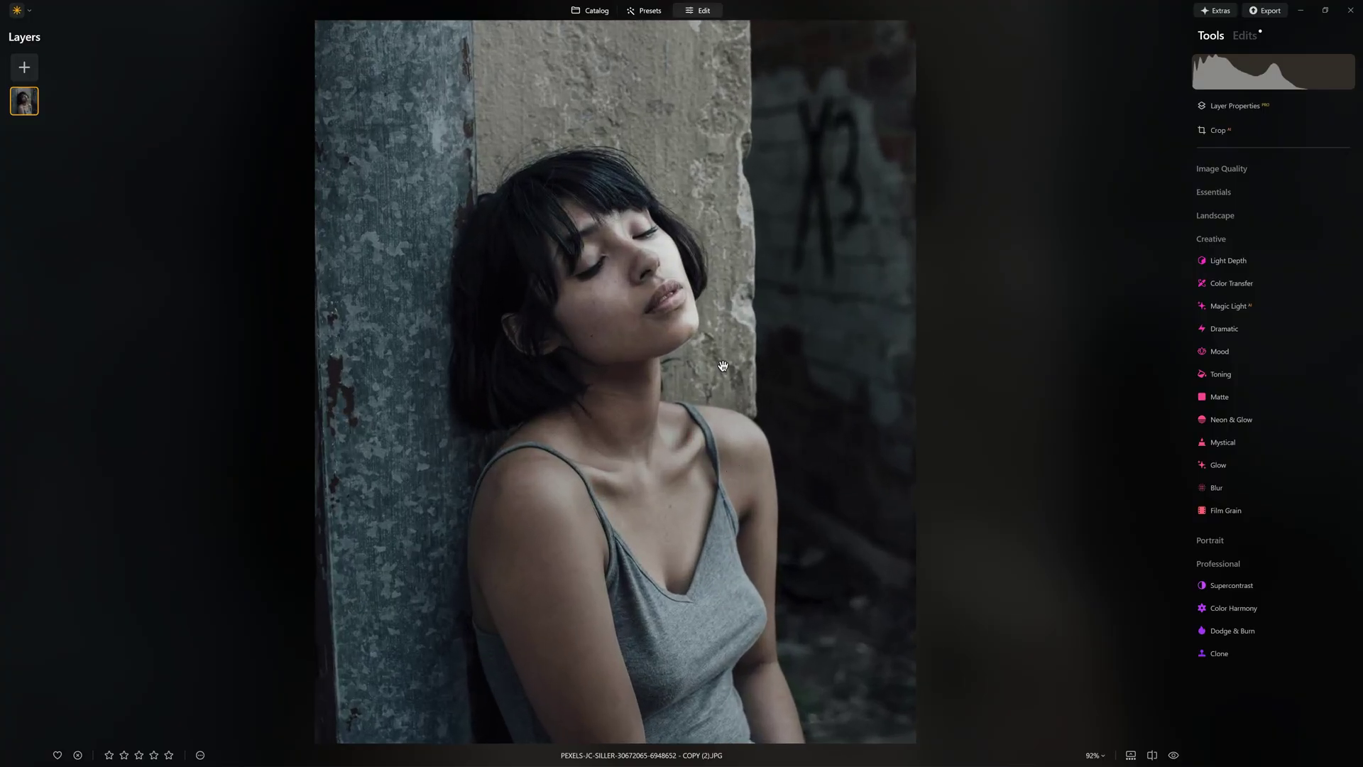
{"action": "mouse_move", "coordinate": [731, 470]}
{"action": "left_mouse_down"}
{"action": "mouse_move", "coordinate": [694, 491]}
{"action": "mouse_move", "coordinate": [717, 470]}
{"action": "mouse_move", "coordinate": [713, 484]}
{"action": "left_mouse_up"}
{"action": "scroll", "coordinate": [719, 455], "scroll_direction": "up", "scroll_amount": 1}
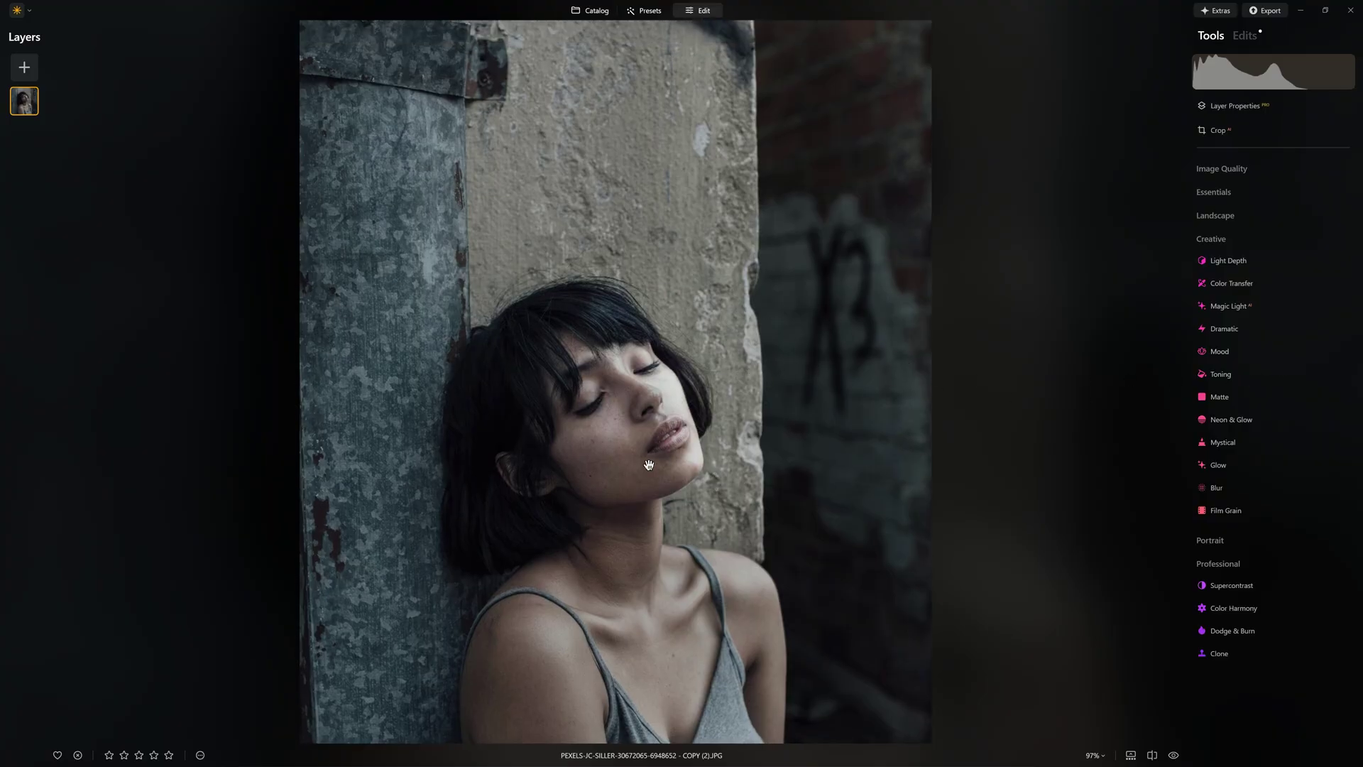
{"action": "left_click_drag", "start_coordinate": [570, 396], "coordinate": [707, 193]}
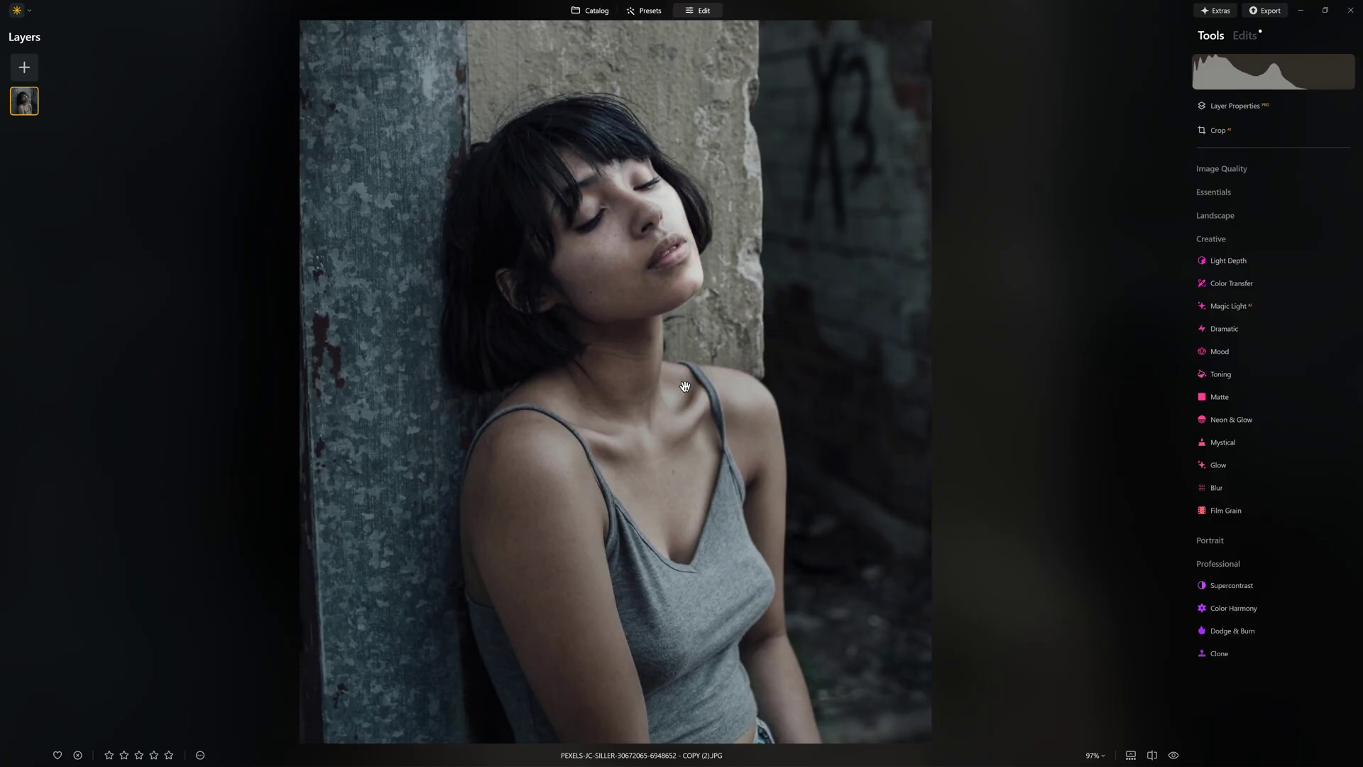
{"action": "scroll", "coordinate": [771, 354], "scroll_direction": "up", "scroll_amount": 2}
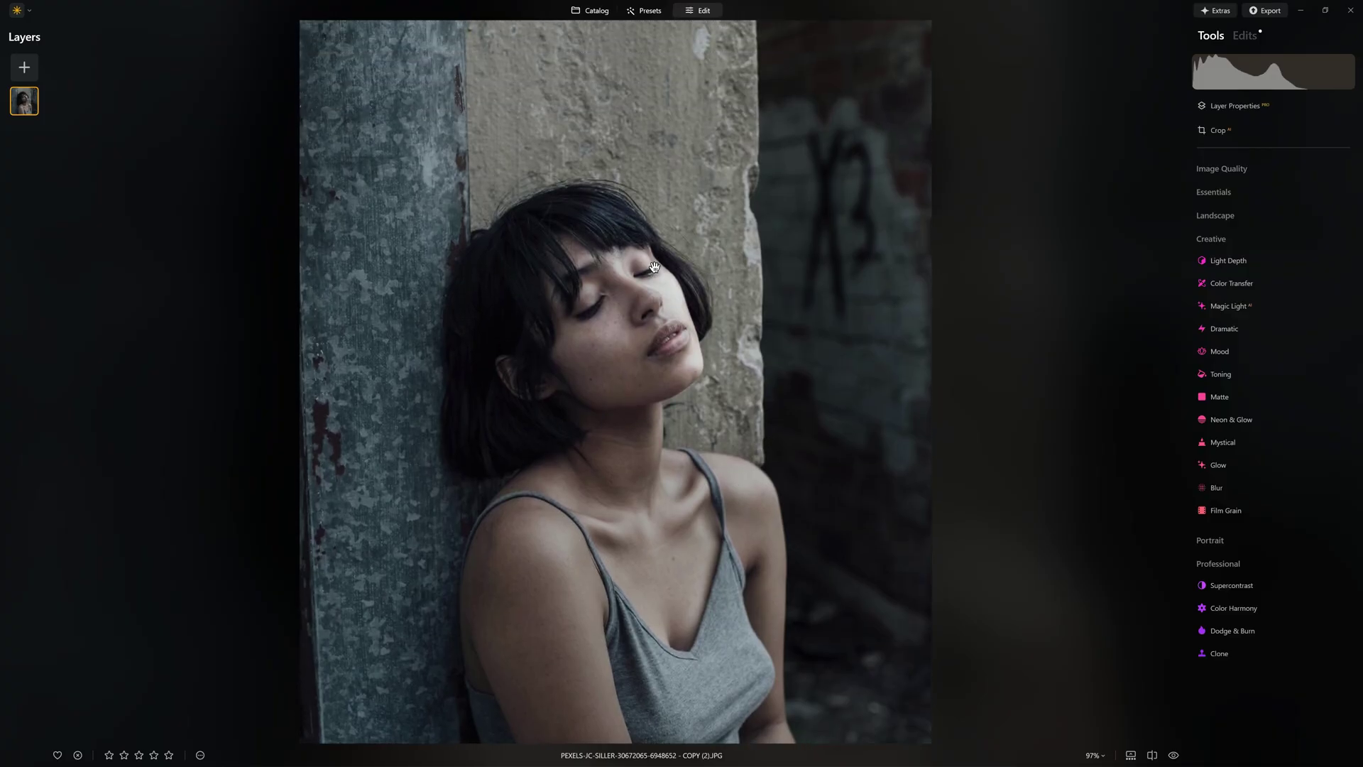
{"action": "scroll", "coordinate": [682, 351], "scroll_direction": "up", "scroll_amount": 2}
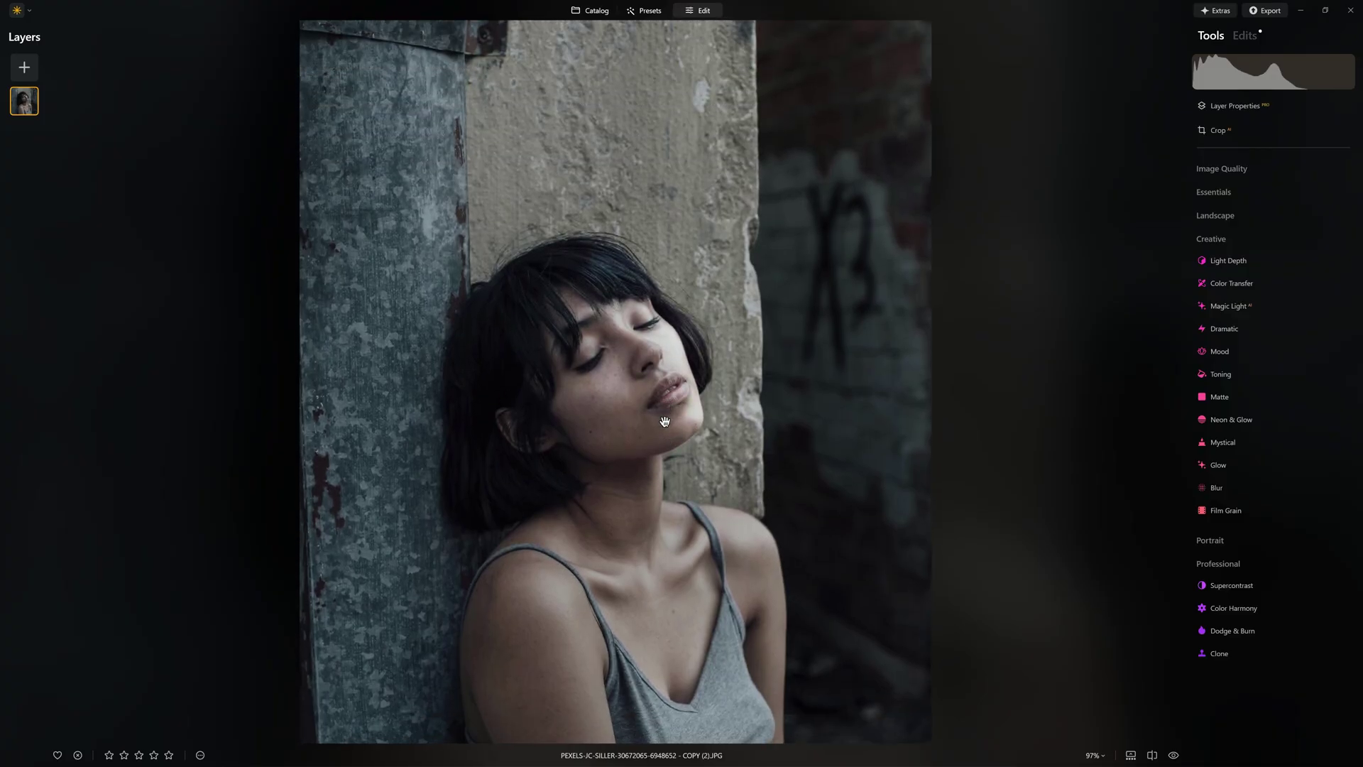
{"action": "key", "text": "ctrl+minus"}
{"action": "key", "text": "ctrl+minus"}
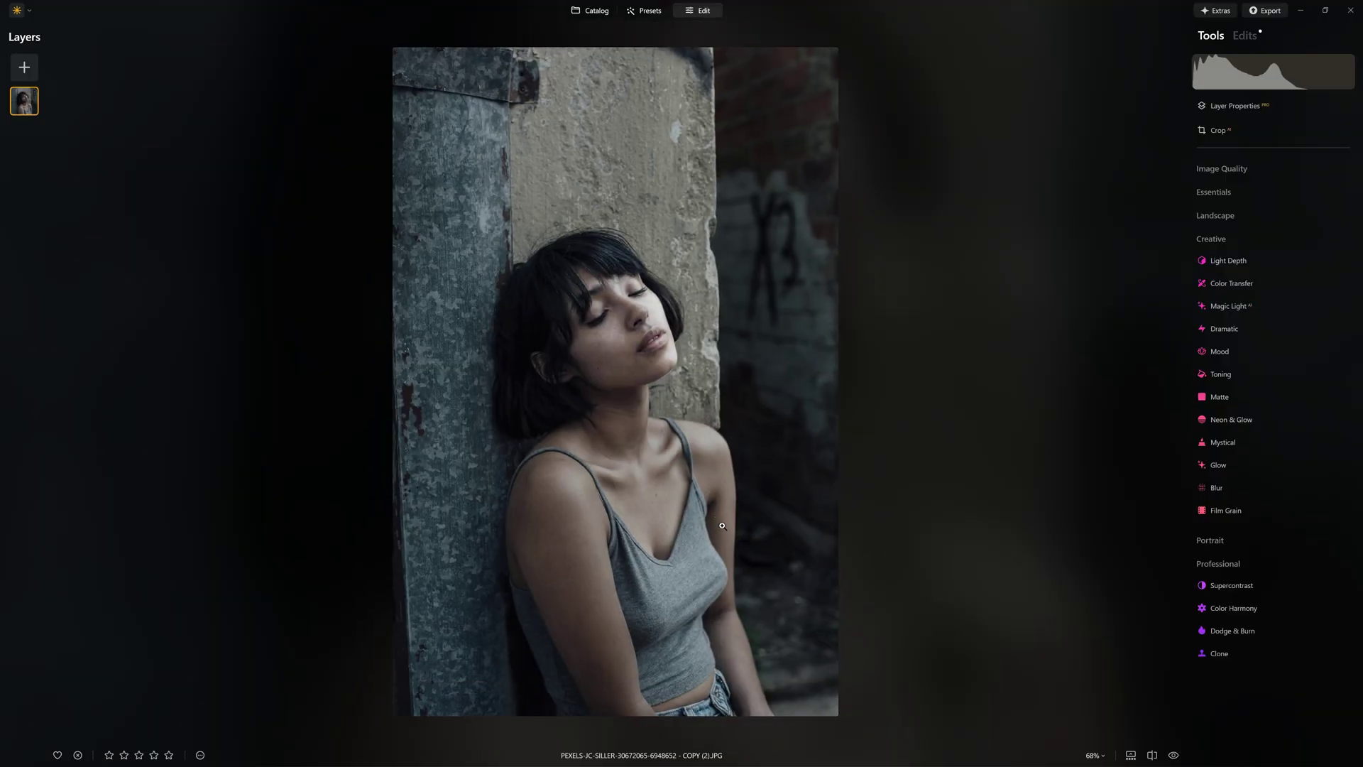
{"action": "key", "text": "backslash"}
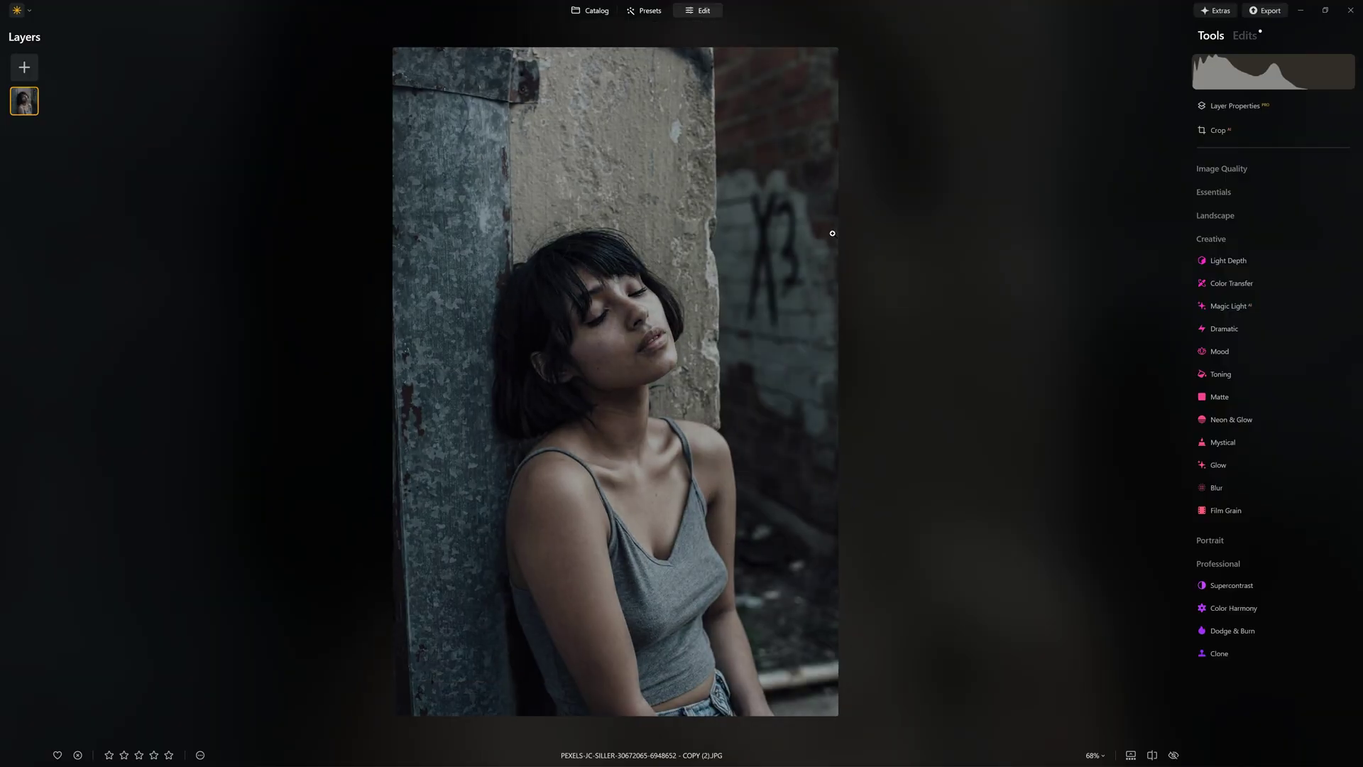
{"action": "key", "text": "backslash"}
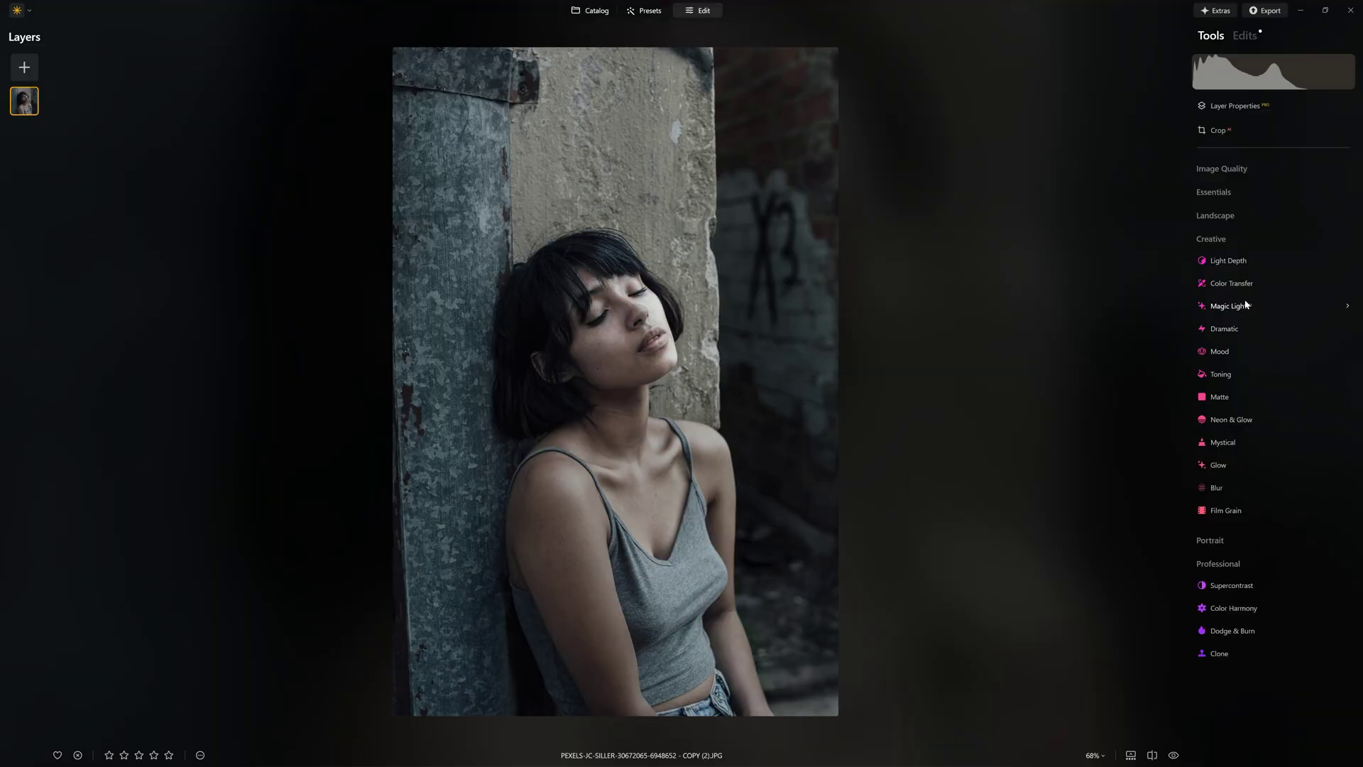
Add a Magic Light source in the photo's upper-right corner with Intensity 100 and compare the effect on and off.
{"action": "left_click", "coordinate": [1229, 306]}
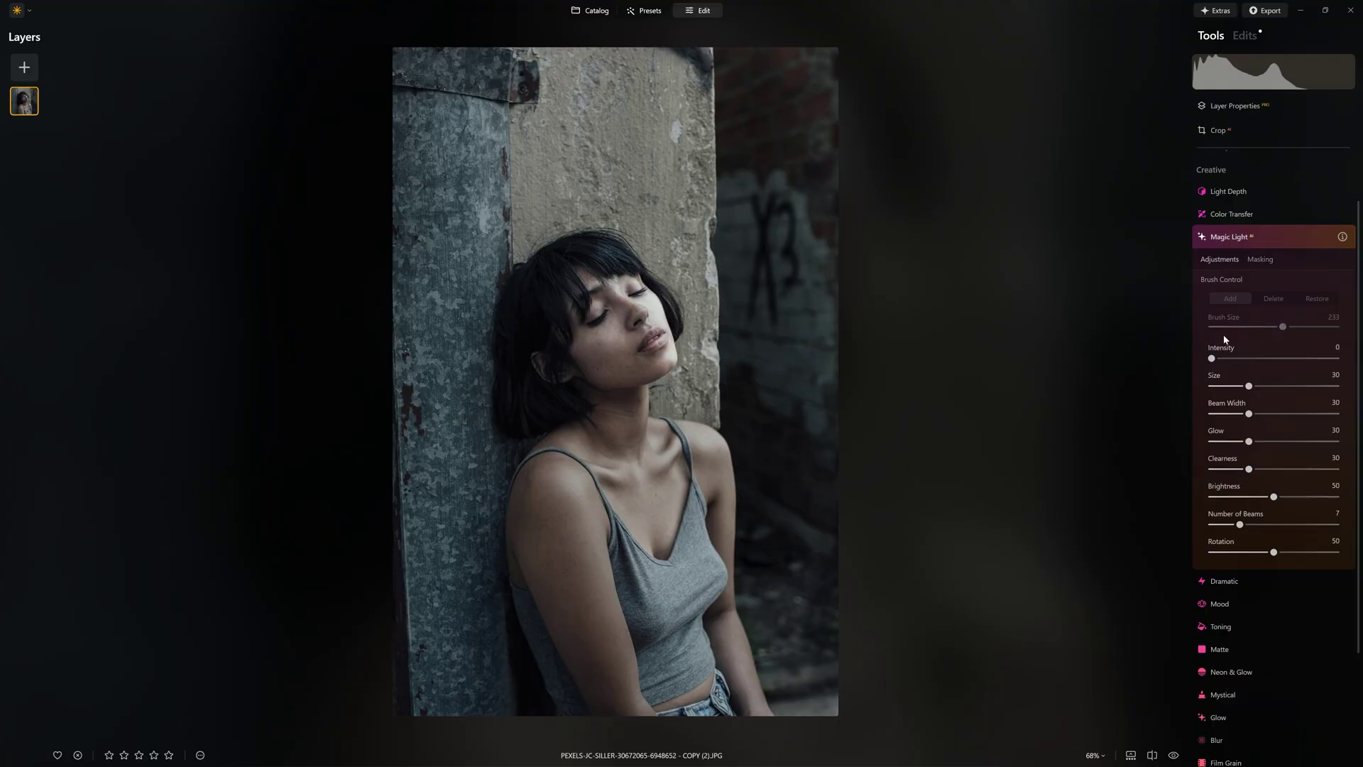
{"action": "left_click_drag", "start_coordinate": [1212, 359], "coordinate": [1314, 358]}
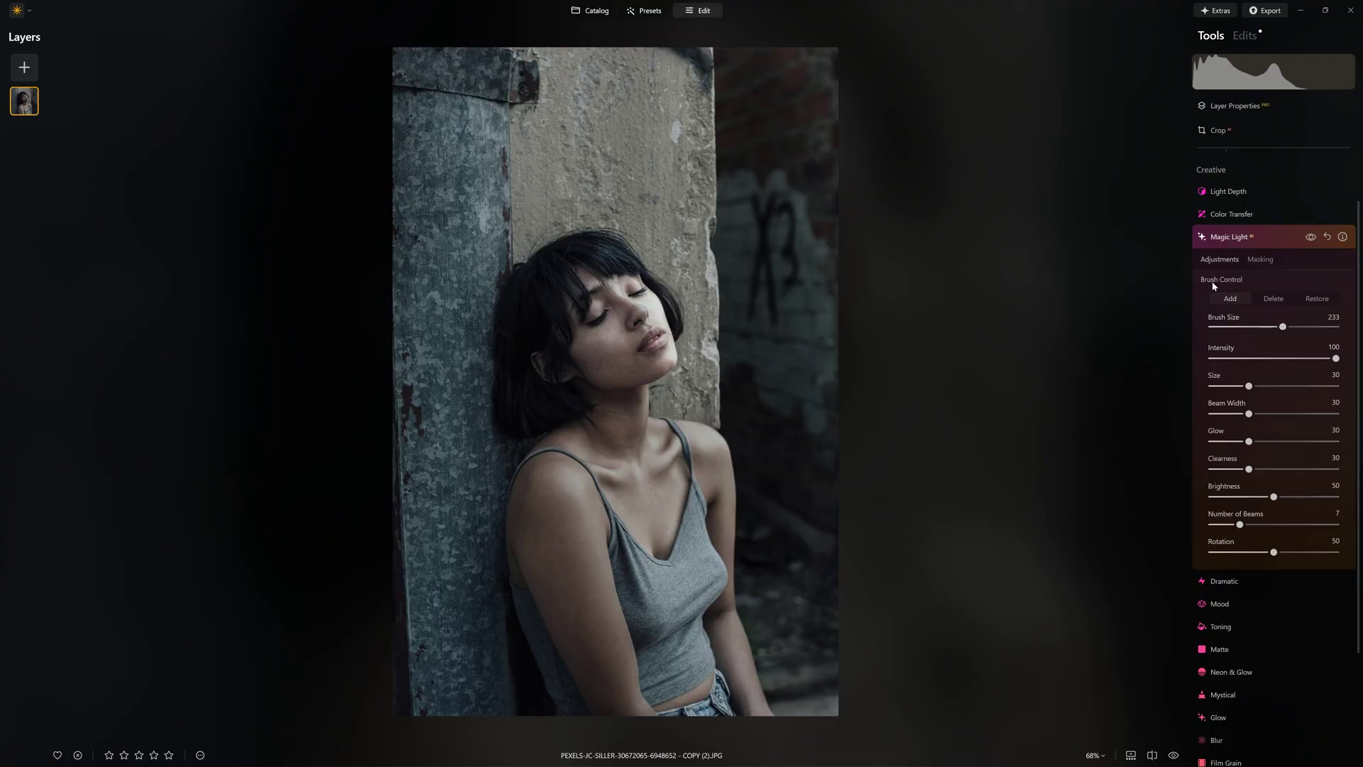
{"action": "left_click", "coordinate": [832, 55]}
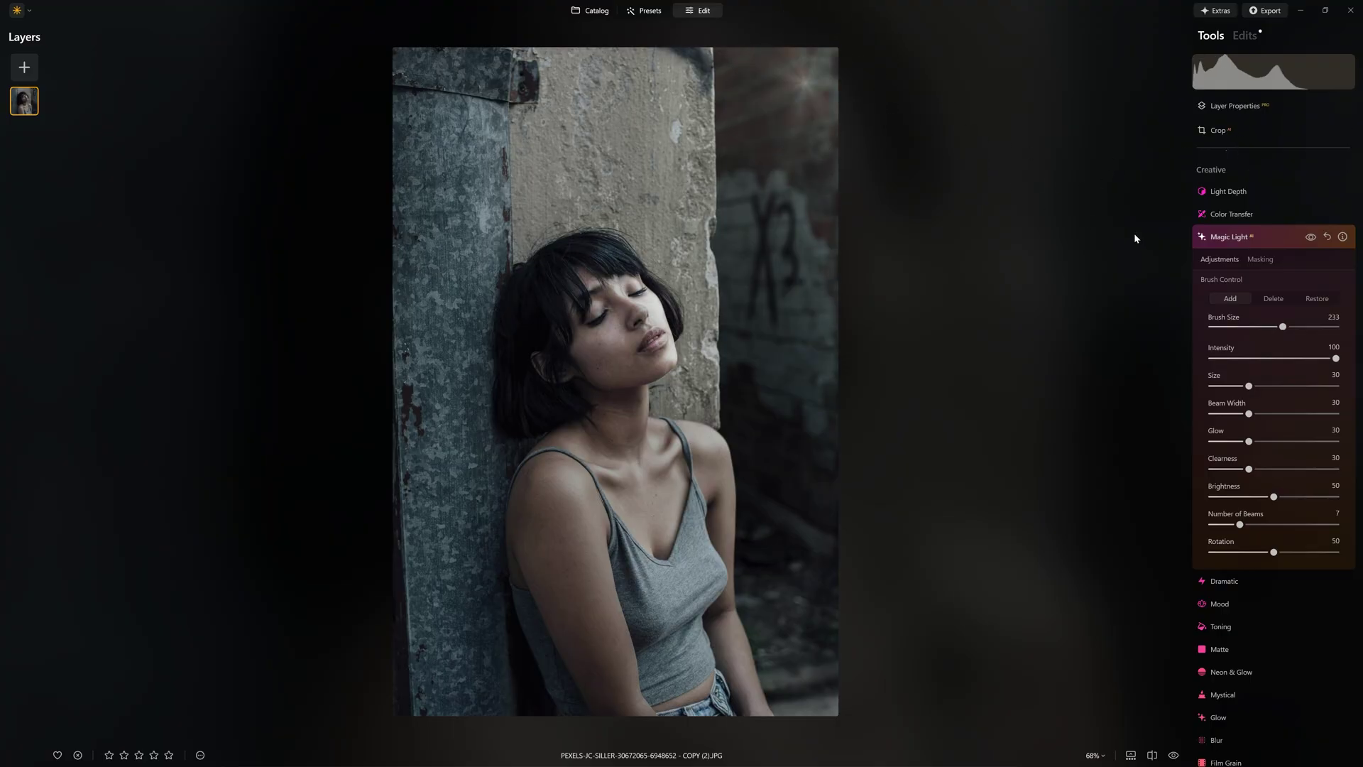
{"action": "left_click", "coordinate": [1310, 240]}
{"action": "left_click", "coordinate": [1310, 240]}
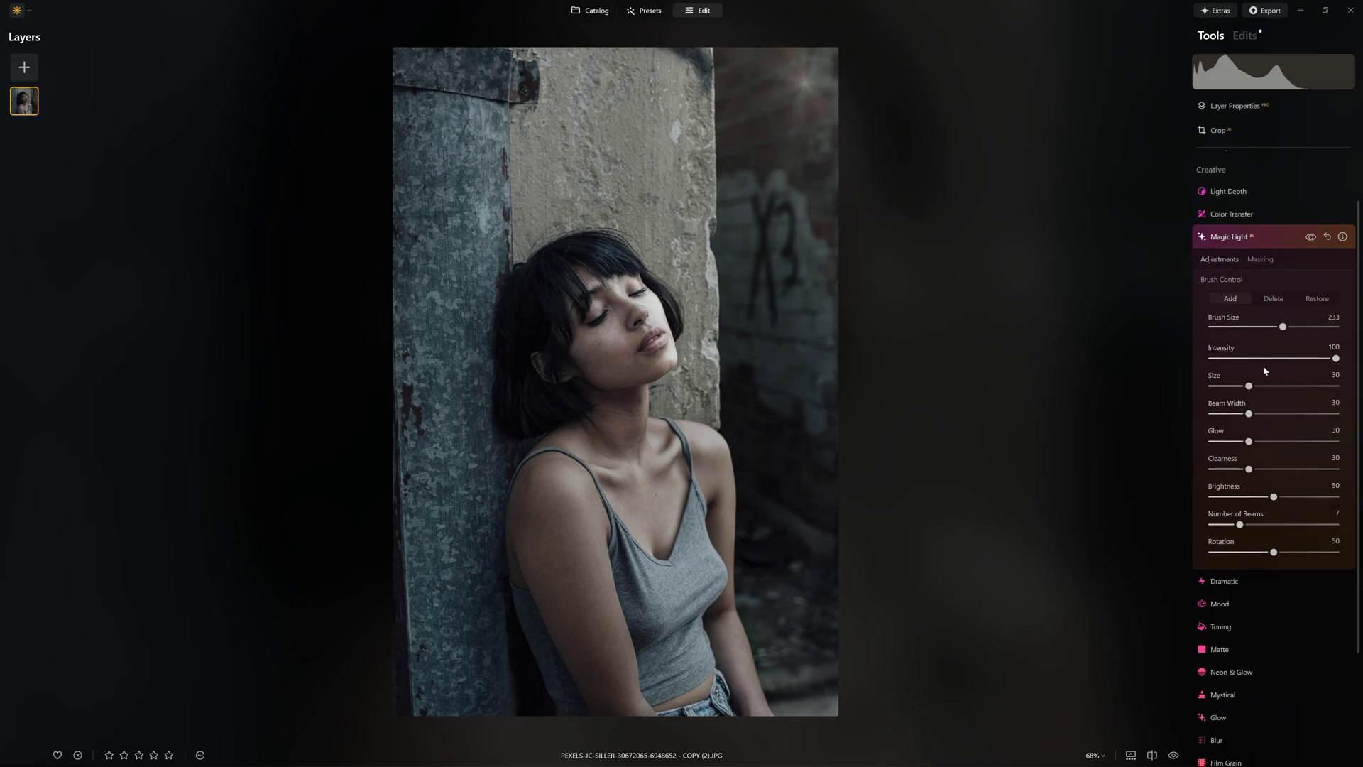
Set the Magic Light Size to 100, Beam Width to 0 and Glow to 92, and compare the effect on and off.
{"action": "scroll", "coordinate": [1270, 355], "scroll_direction": "down", "scroll_amount": 1}
{"action": "left_click_drag", "start_coordinate": [1249, 324], "coordinate": [1335, 324]}
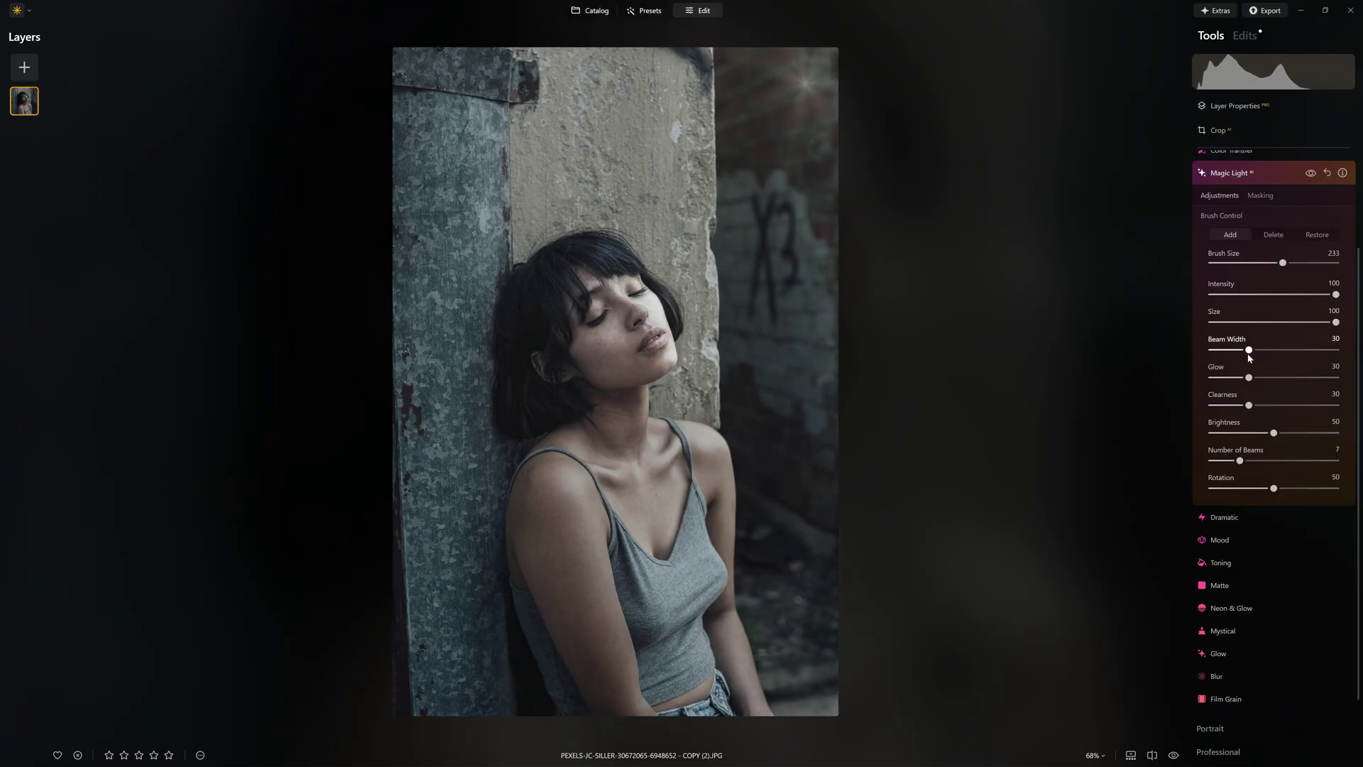
{"action": "left_click_drag", "start_coordinate": [1268, 350], "coordinate": [1336, 349]}
{"action": "mouse_move", "coordinate": [1327, 354]}
{"action": "left_mouse_down"}
{"action": "mouse_move", "coordinate": [1204, 353]}
{"action": "mouse_move", "coordinate": [1257, 378]}
{"action": "mouse_move", "coordinate": [1344, 385]}
{"action": "mouse_move", "coordinate": [1327, 383]}
{"action": "left_mouse_up"}
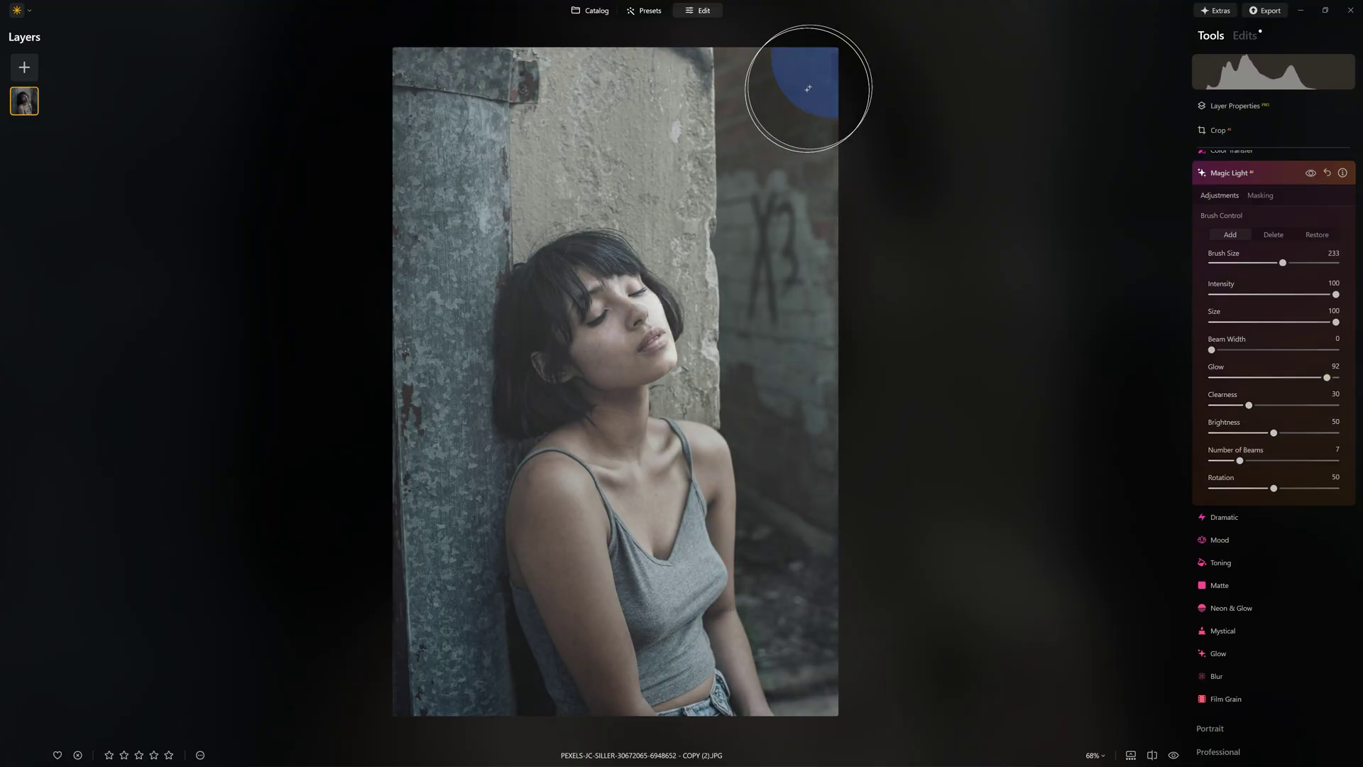
{"action": "left_click", "coordinate": [808, 88]}
{"action": "left_click", "coordinate": [1312, 174]}
{"action": "left_click", "coordinate": [1312, 174]}
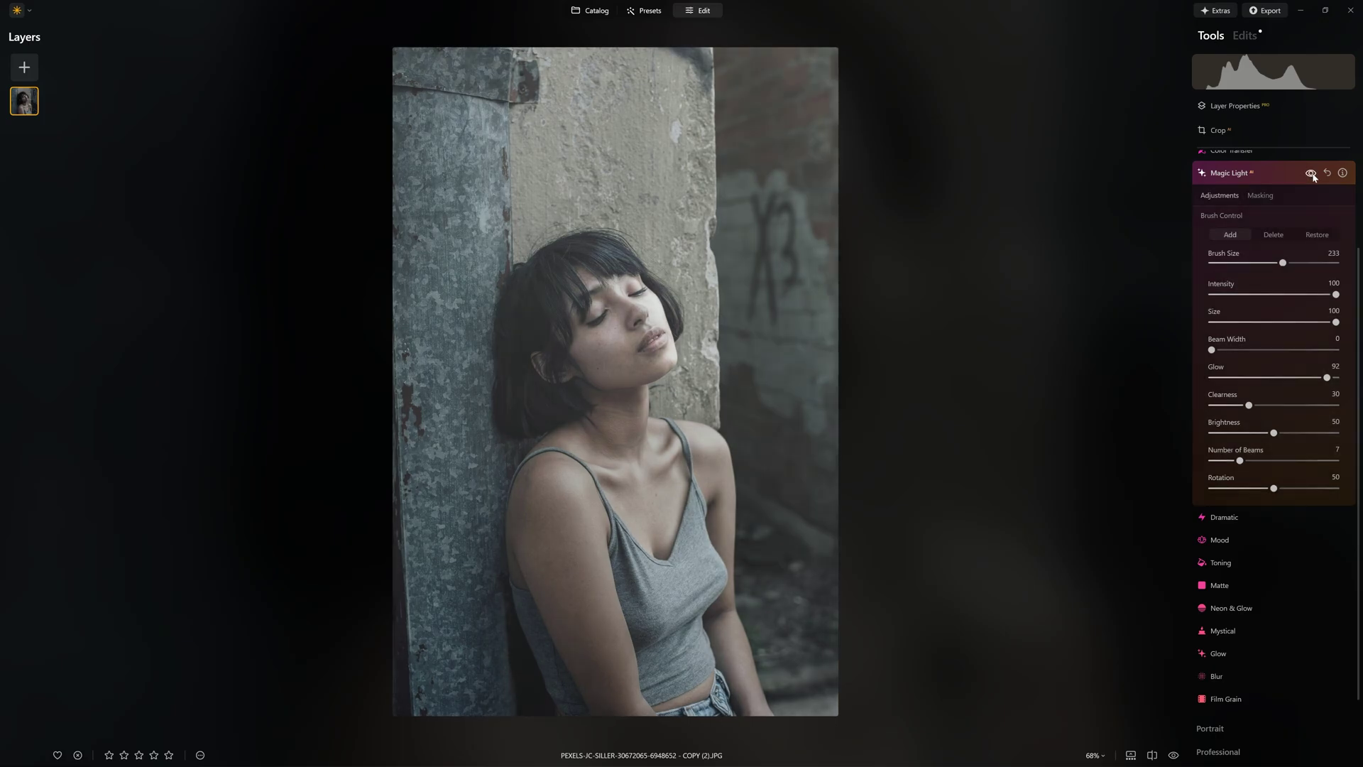
Reduce the Magic Light Glow to 86 and Size to 55, compare the effect on and off, and close the tool.
{"action": "left_click_drag", "start_coordinate": [1329, 378], "coordinate": [1319, 377]}
{"action": "mouse_move", "coordinate": [1336, 323]}
{"action": "left_mouse_down"}
{"action": "mouse_move", "coordinate": [1217, 316]}
{"action": "mouse_move", "coordinate": [1337, 323]}
{"action": "mouse_move", "coordinate": [1250, 323]}
{"action": "mouse_move", "coordinate": [1290, 324]}
{"action": "mouse_move", "coordinate": [1254, 322]}
{"action": "mouse_move", "coordinate": [1276, 326]}
{"action": "left_mouse_up"}
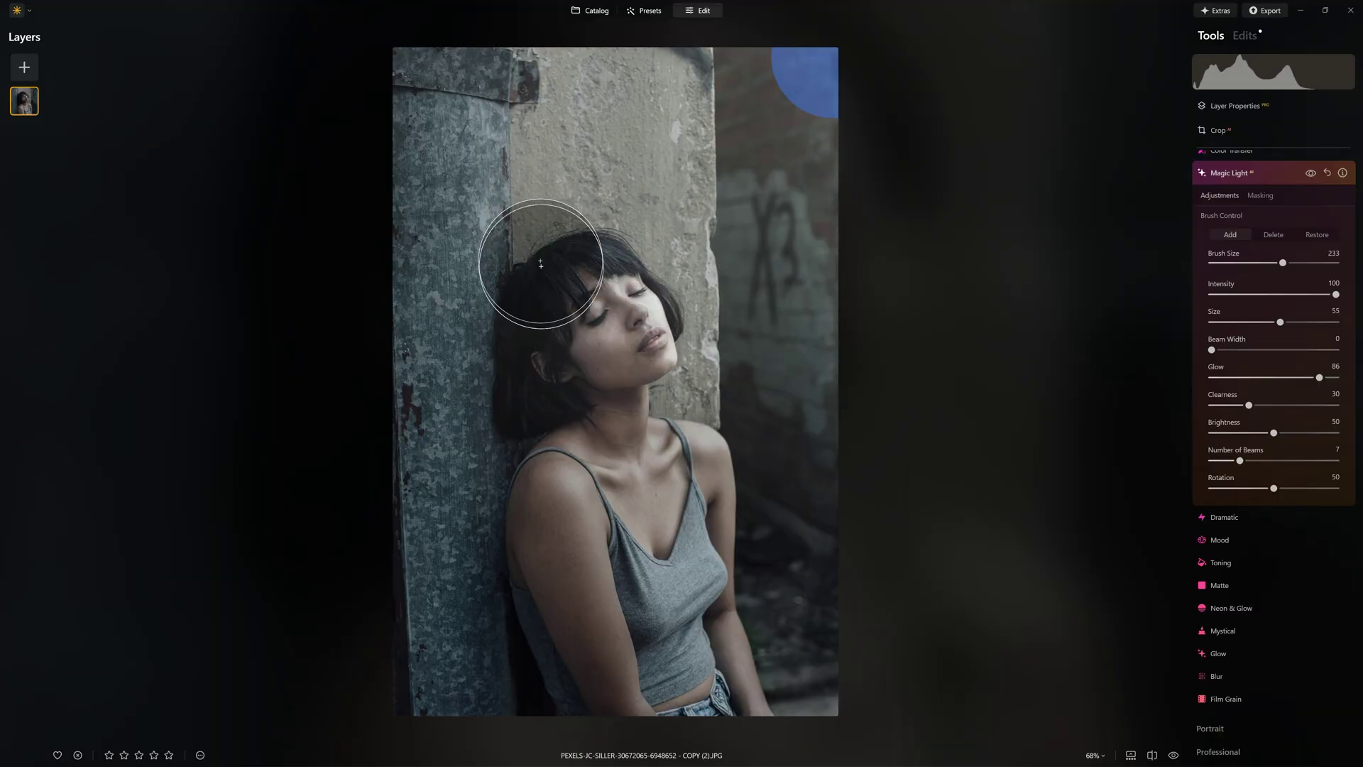
{"action": "left_click", "coordinate": [1310, 175]}
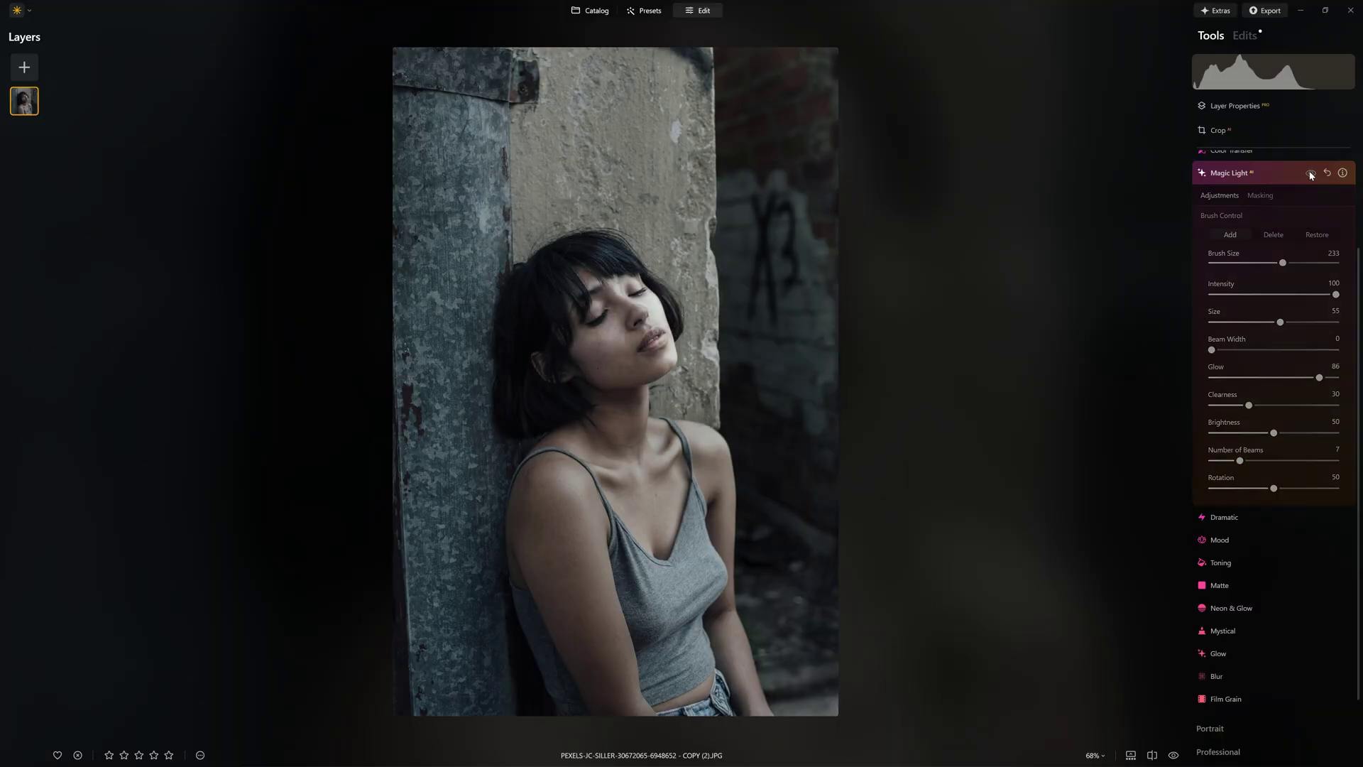
{"action": "left_click", "coordinate": [1309, 175]}
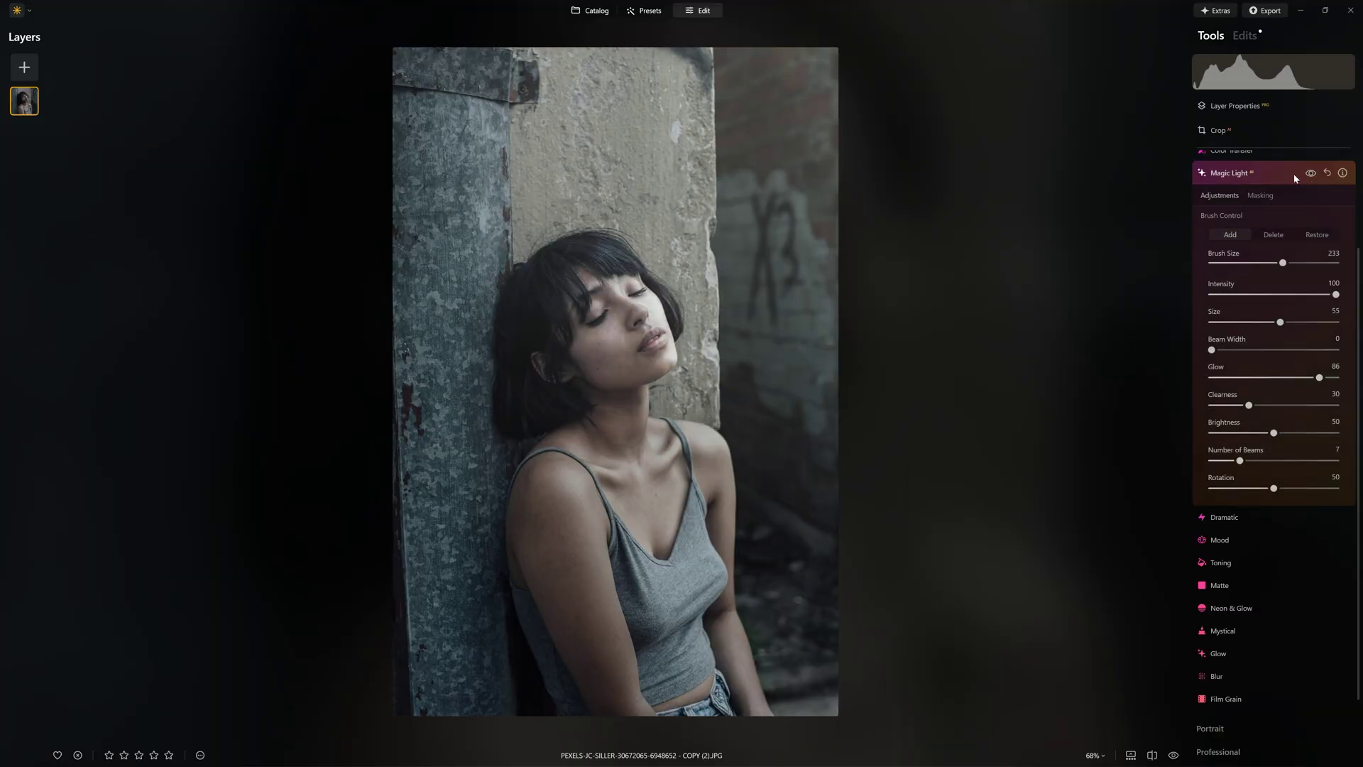
{"action": "left_click", "coordinate": [1295, 176]}
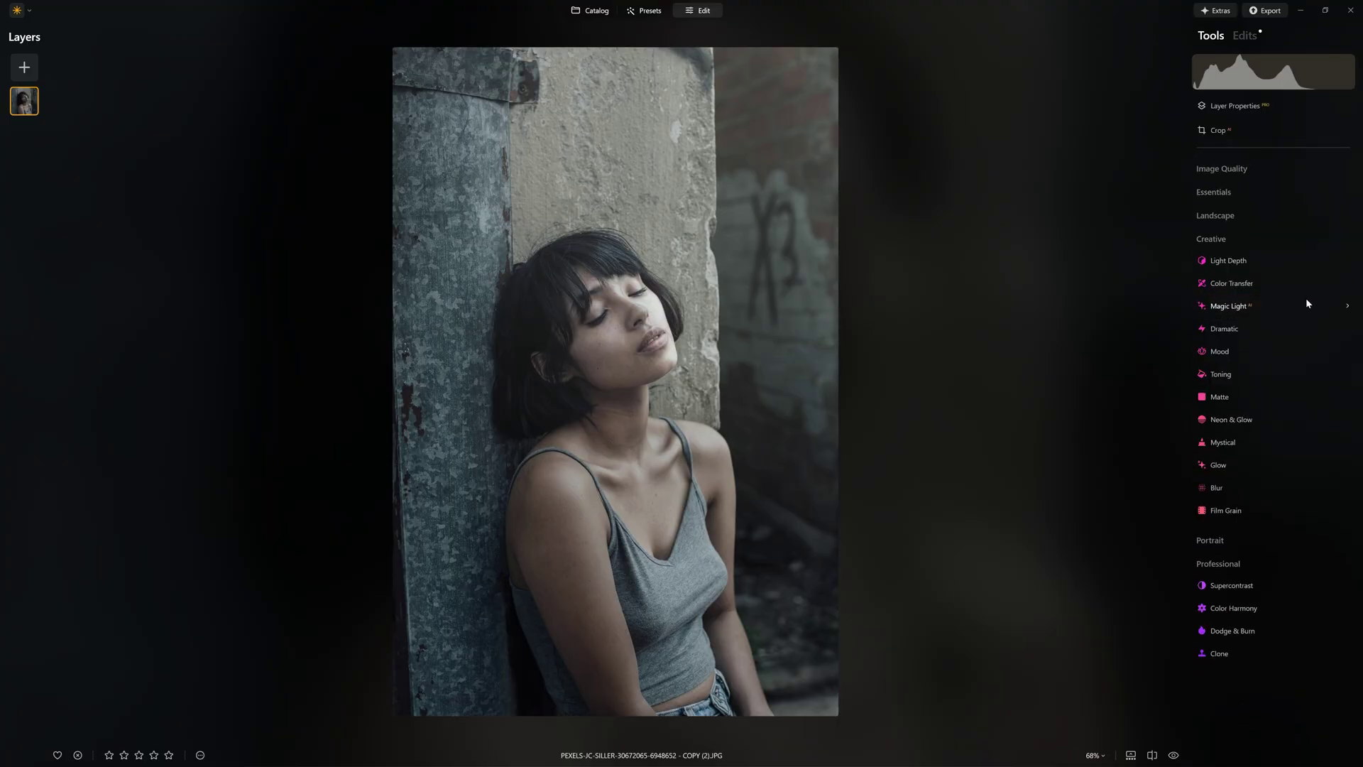
Draw a small neon smiley face with two eyes and a mouth in the photo's upper-right corner using Neon & Glow.
{"action": "left_click", "coordinate": [1236, 422]}
{"action": "scroll", "coordinate": [1267, 428], "scroll_direction": "down", "scroll_amount": 2}
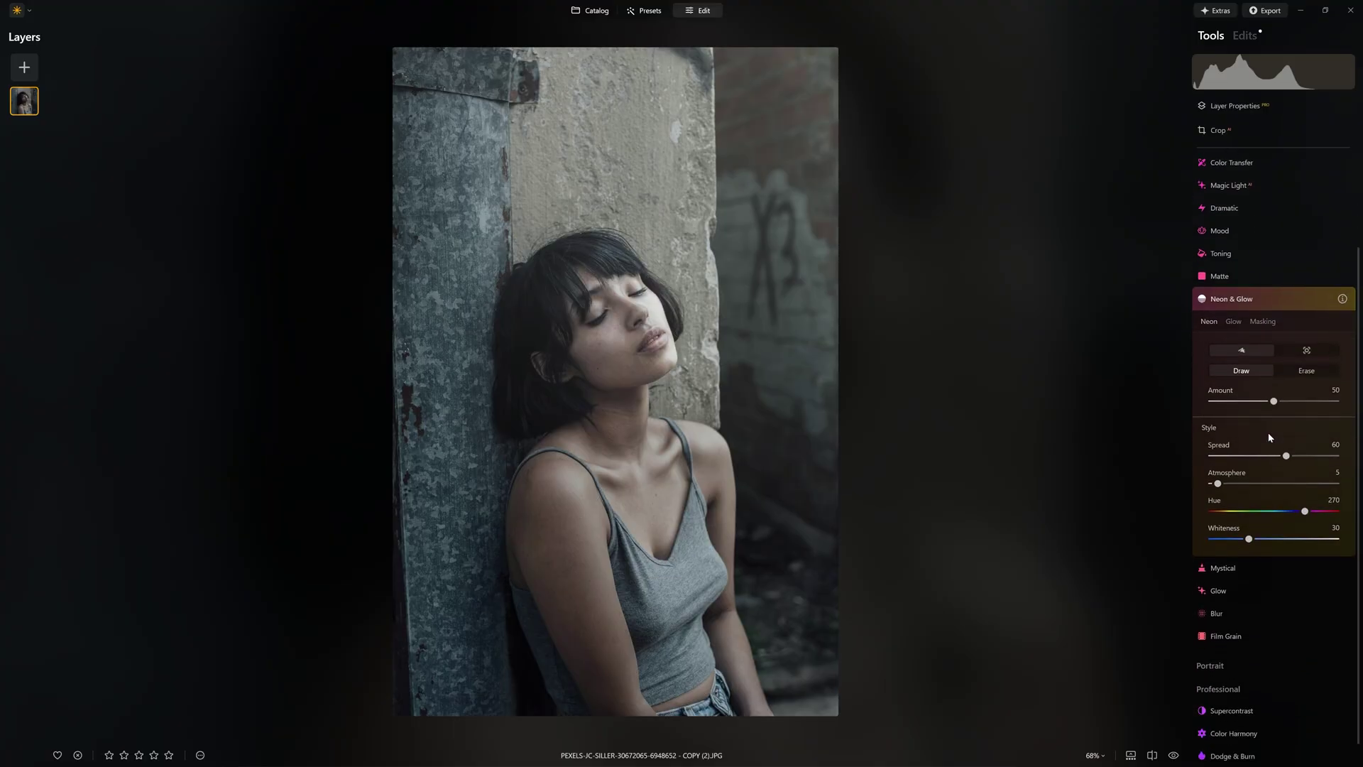
{"action": "left_click", "coordinate": [807, 58]}
{"action": "left_click", "coordinate": [826, 55]}
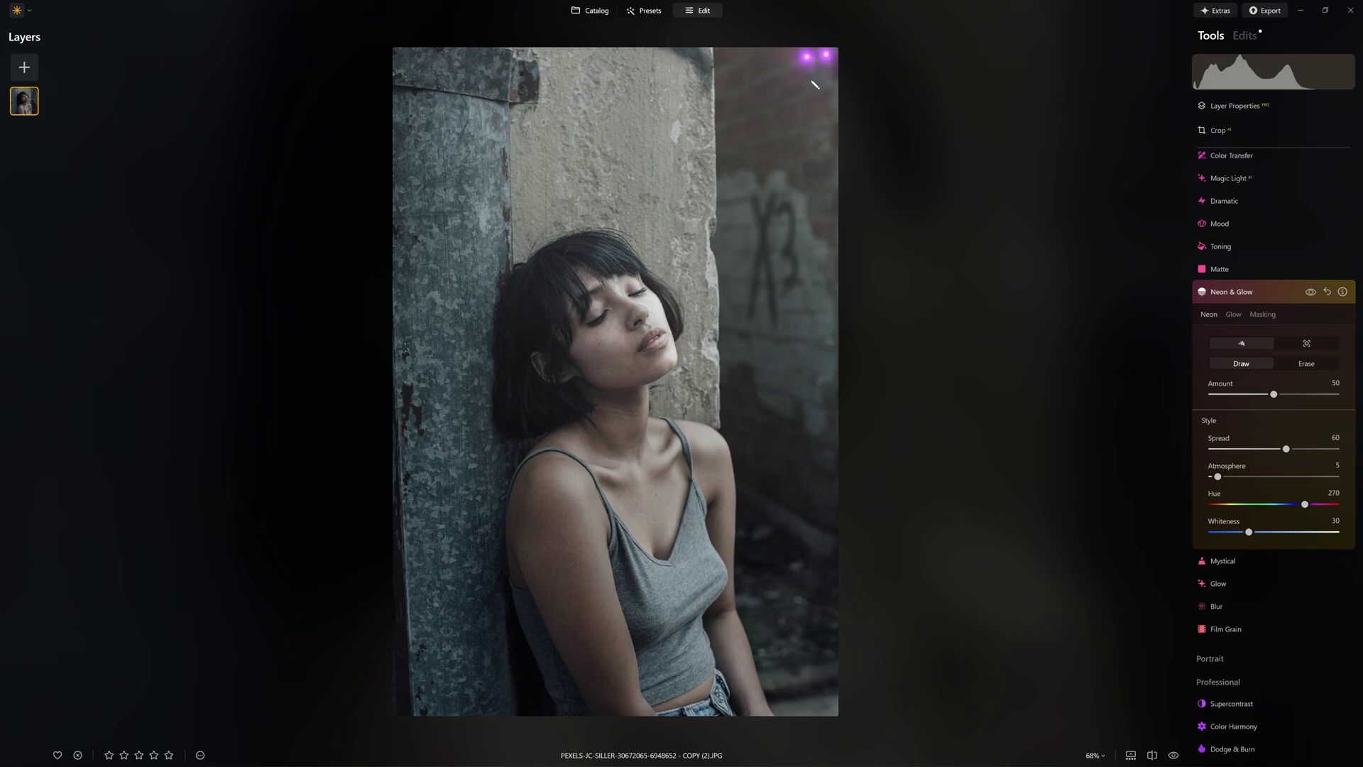
{"action": "left_click_drag", "start_coordinate": [836, 85], "coordinate": [837, 87]}
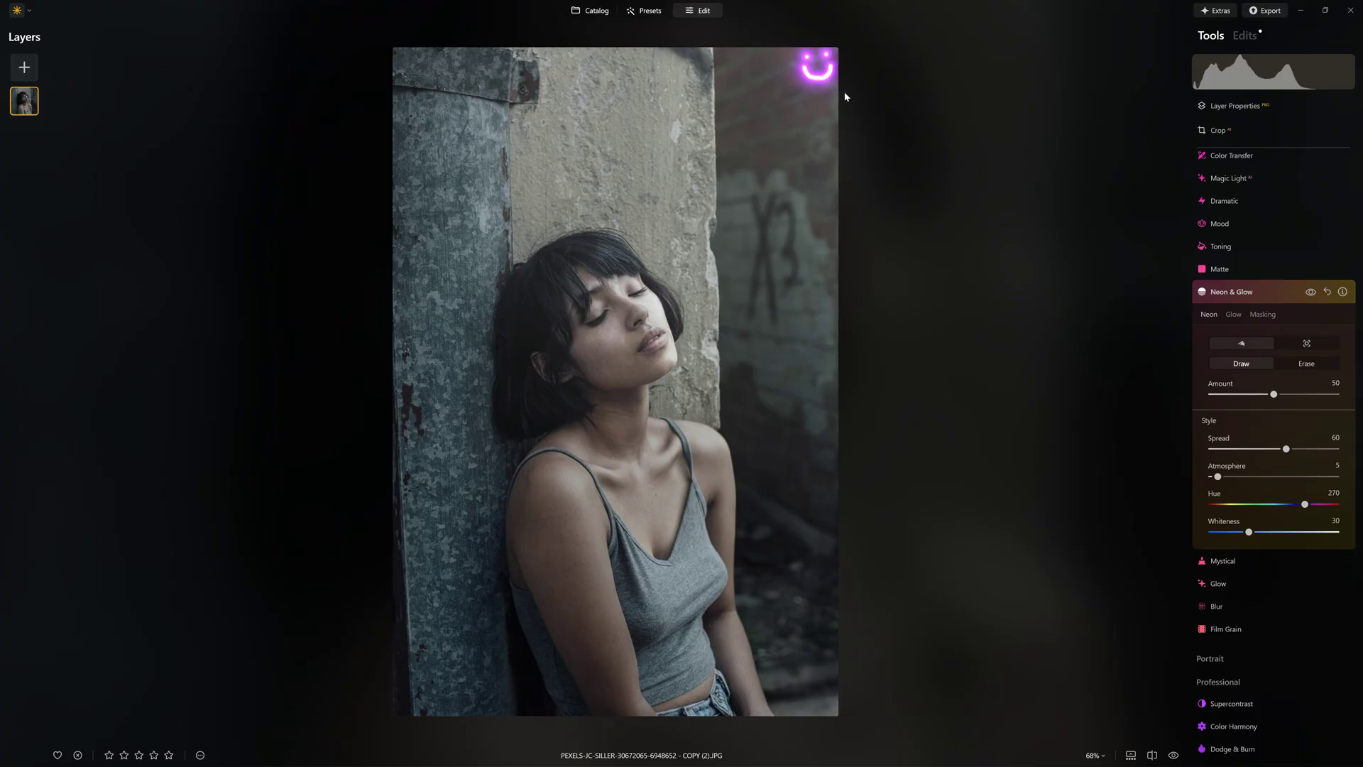
Set the neon smiley's Spread to 97 and Amount to 100, and compare the effect on and off.
{"action": "left_click_drag", "start_coordinate": [1294, 450], "coordinate": [1333, 449]}
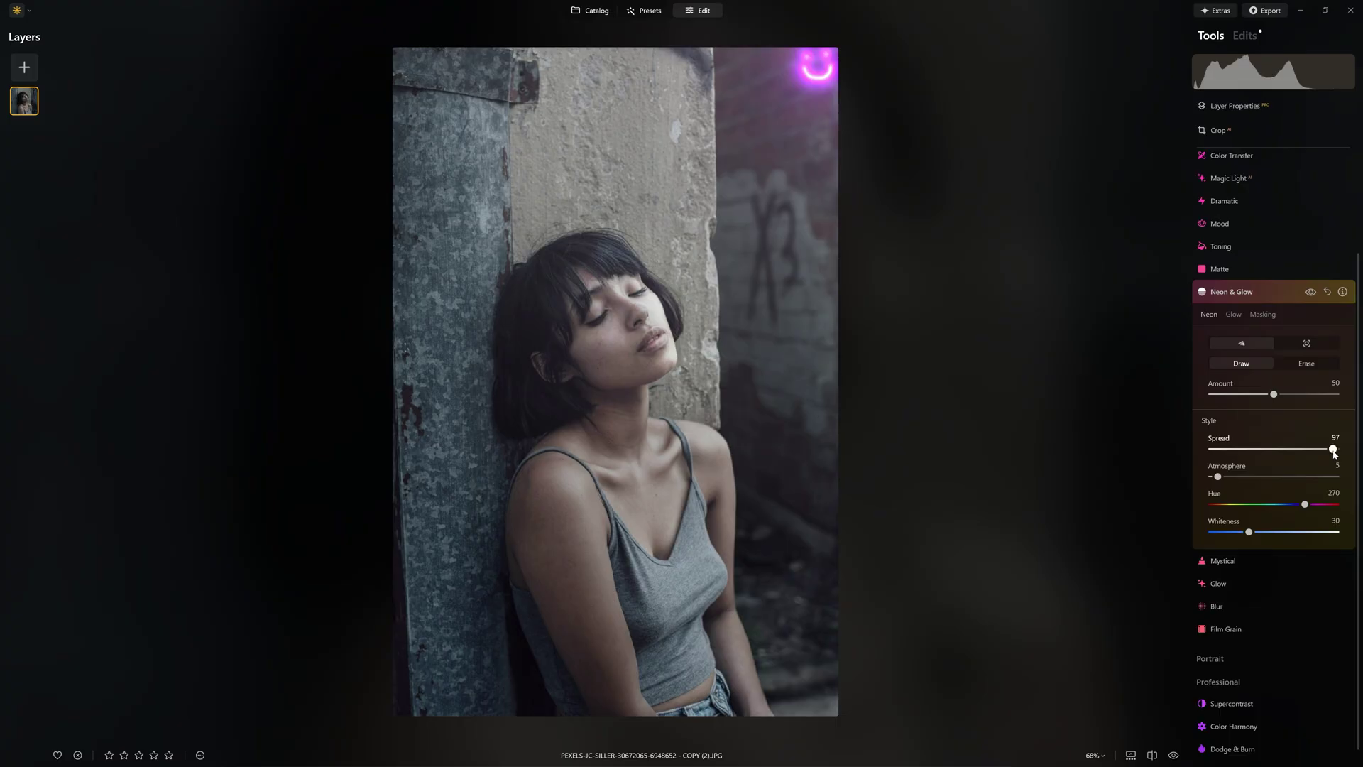
{"action": "left_click_drag", "start_coordinate": [1278, 393], "coordinate": [1344, 398]}
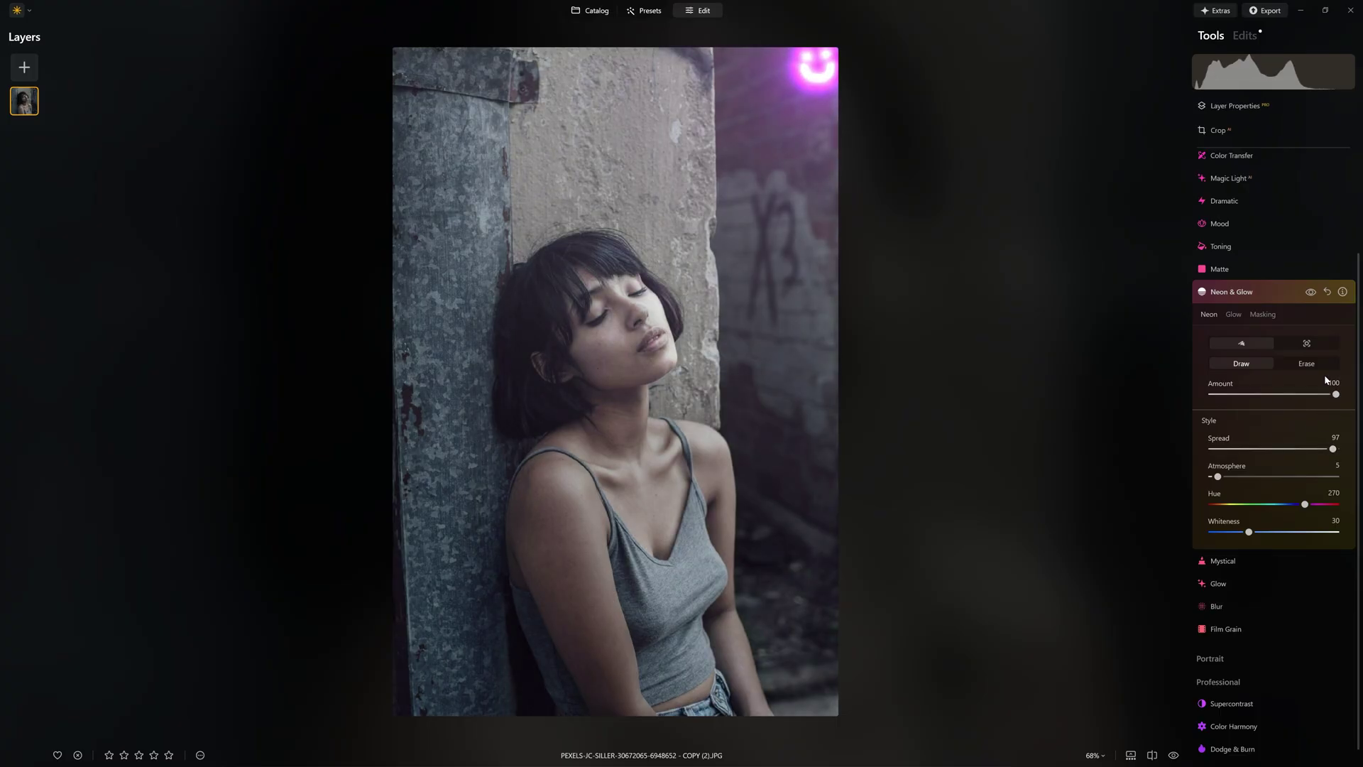
{"action": "left_click", "coordinate": [1311, 291]}
{"action": "left_click", "coordinate": [1310, 292]}
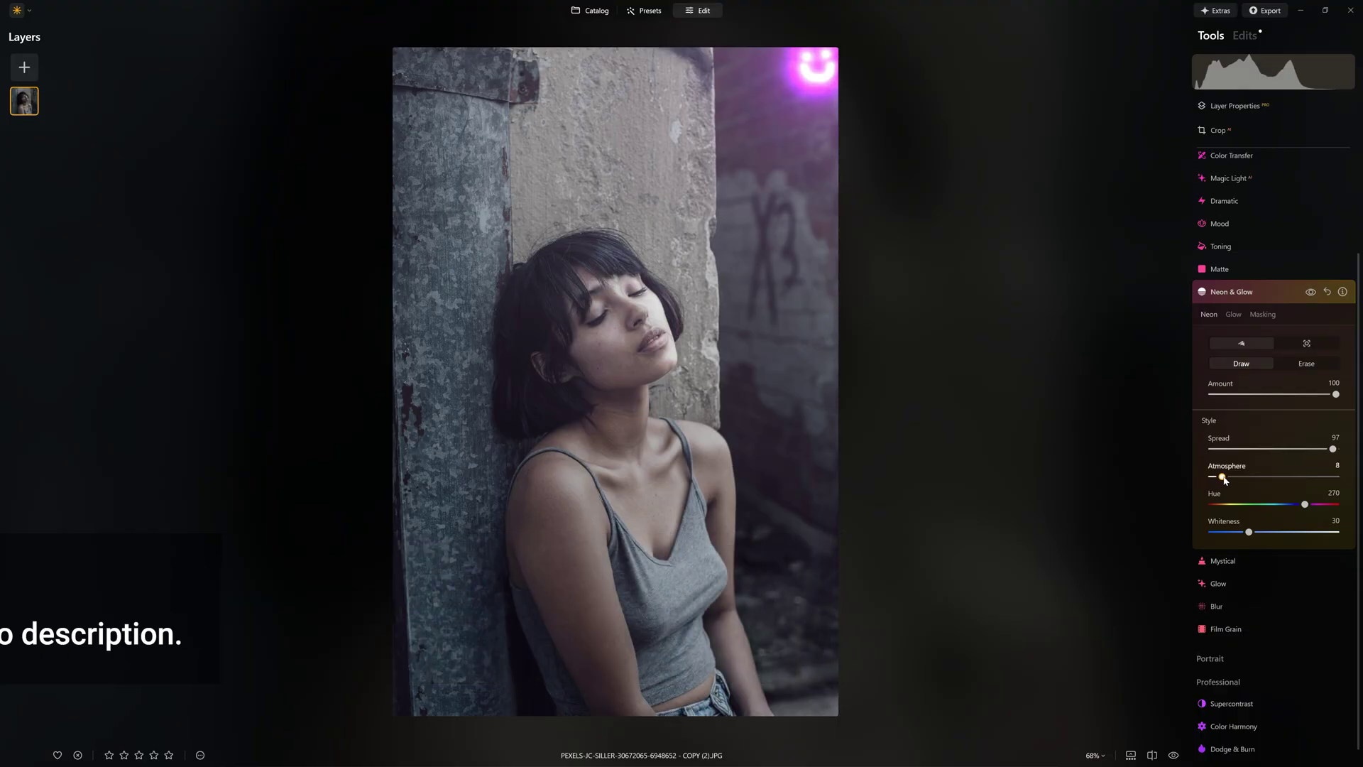
Set the neon Atmosphere to 100 and compare the photo with the effect on and off.
{"action": "left_click_drag", "start_coordinate": [1219, 480], "coordinate": [1339, 476]}
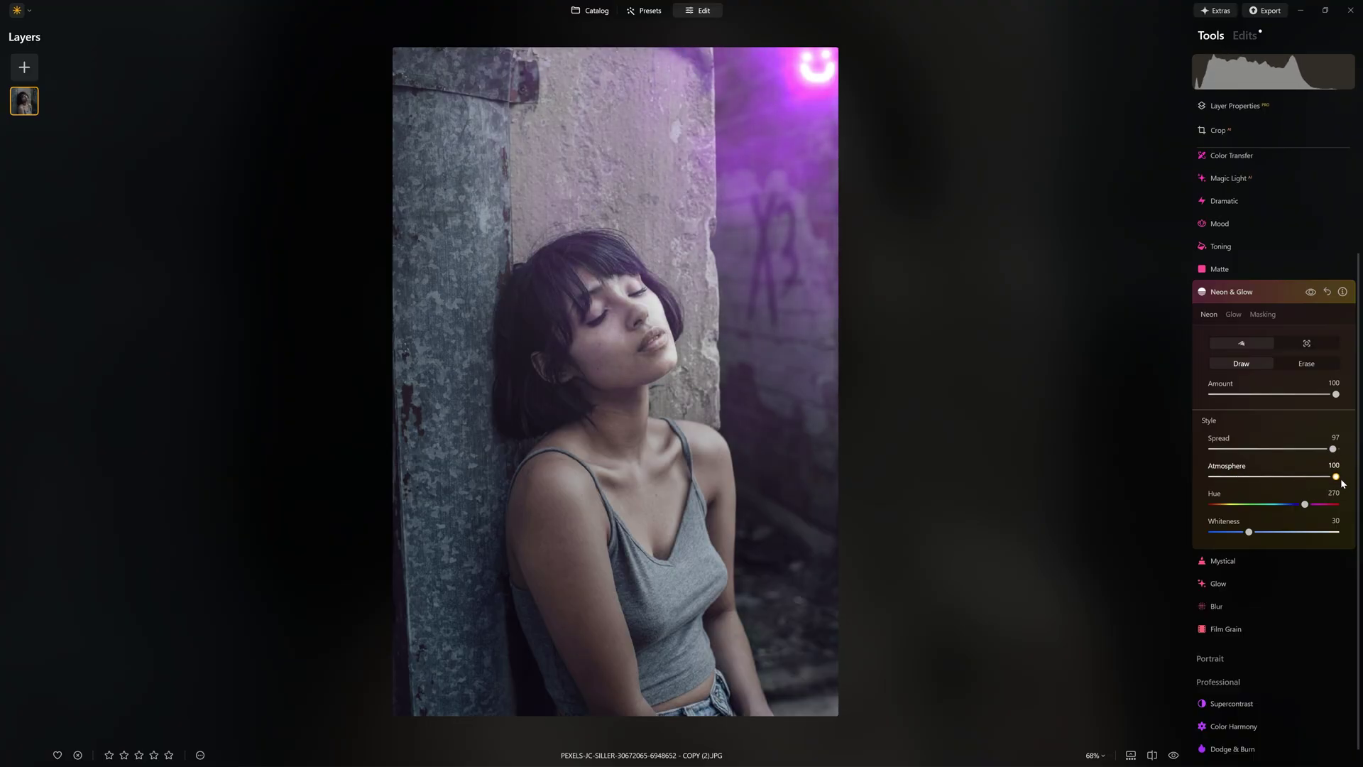
{"action": "left_click", "coordinate": [1311, 292]}
{"action": "left_click", "coordinate": [1311, 292]}
{"action": "left_click", "coordinate": [1311, 293]}
{"action": "left_click", "coordinate": [1311, 292]}
Set the neon light's Hue to 32, try a very low Whiteness, and raise the Whiteness to 100.
{"action": "left_click_drag", "start_coordinate": [1305, 505], "coordinate": [1223, 505]}
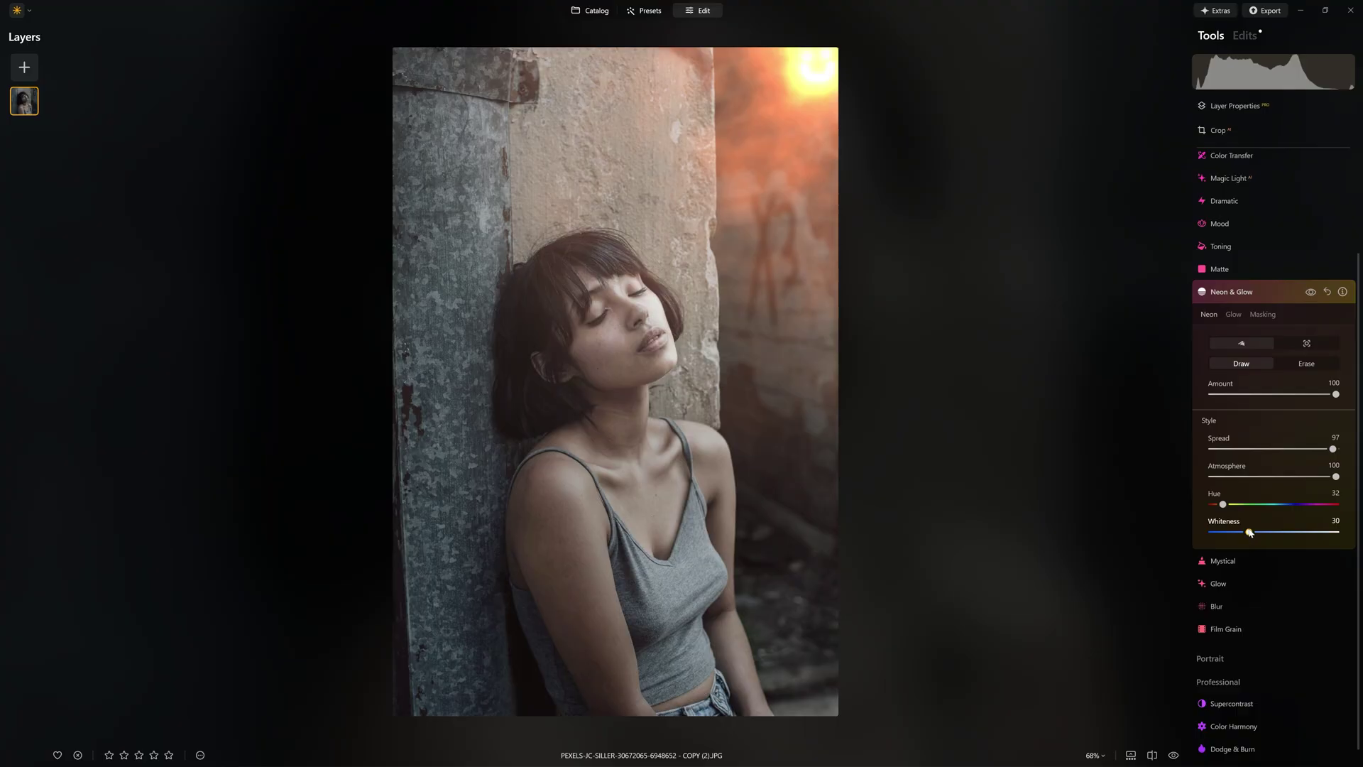
{"action": "left_click_drag", "start_coordinate": [1250, 533], "coordinate": [1207, 531]}
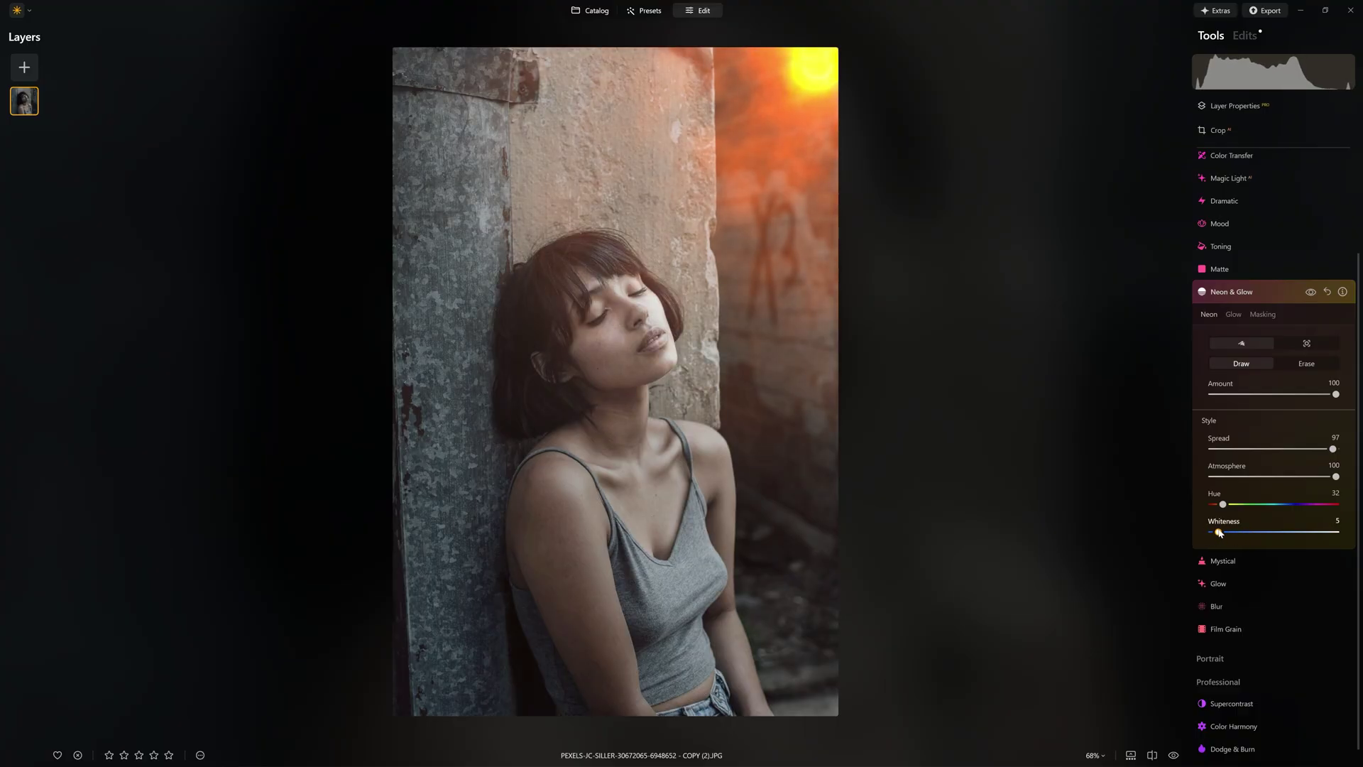
{"action": "left_click_drag", "start_coordinate": [1227, 533], "coordinate": [1349, 547]}
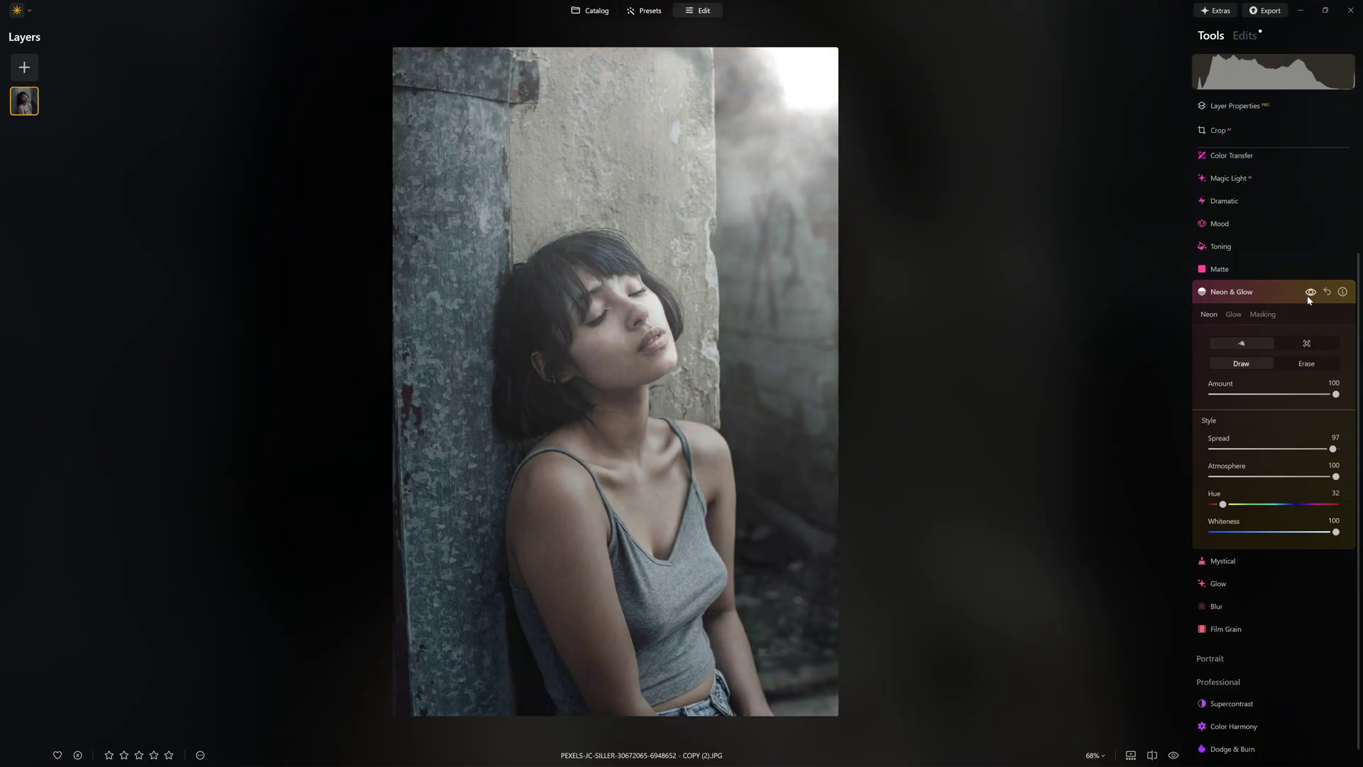
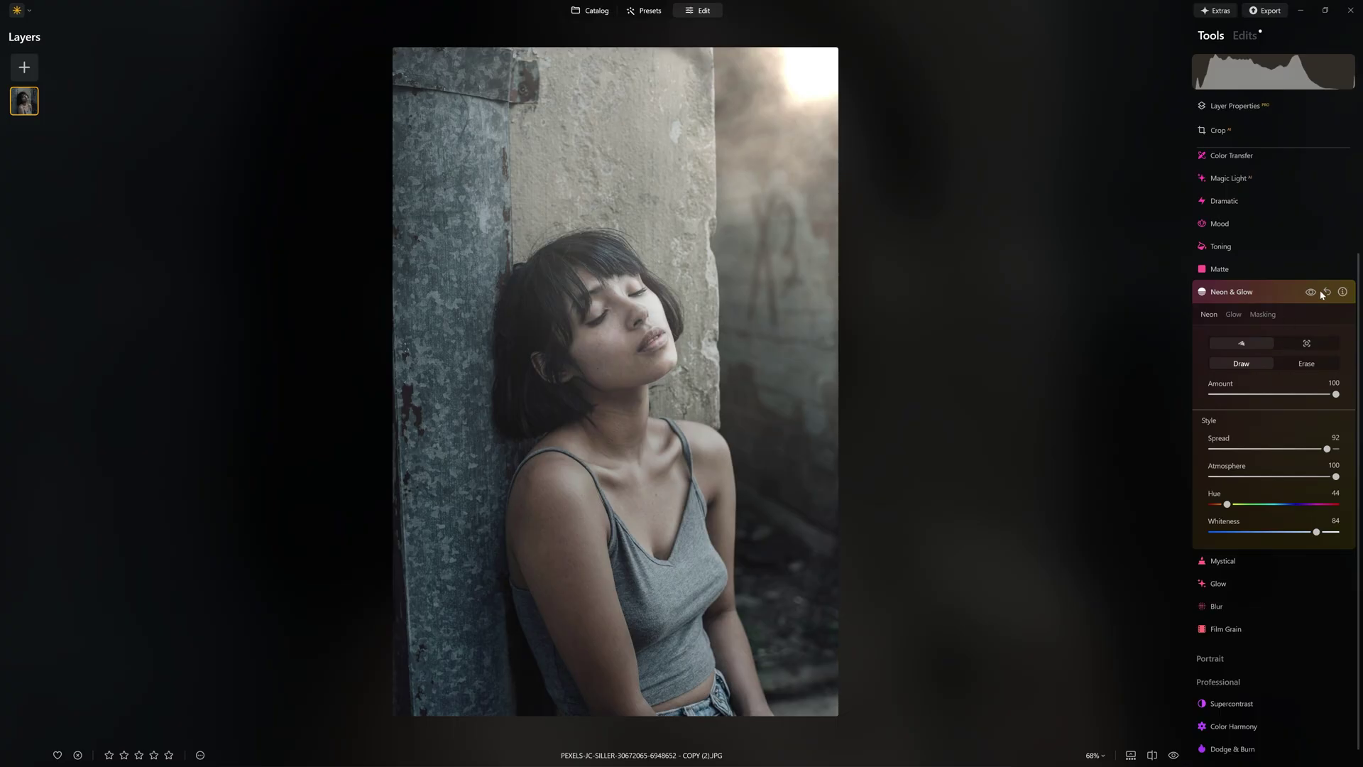
Erase the existing neon light, redraw it as a short stroke at the photo's upper-right corner, and compare the effect on and off.
{"action": "left_click", "coordinate": [1310, 292]}
{"action": "left_click", "coordinate": [1311, 292]}
{"action": "scroll", "coordinate": [824, 87], "scroll_direction": "up", "scroll_amount": 2}
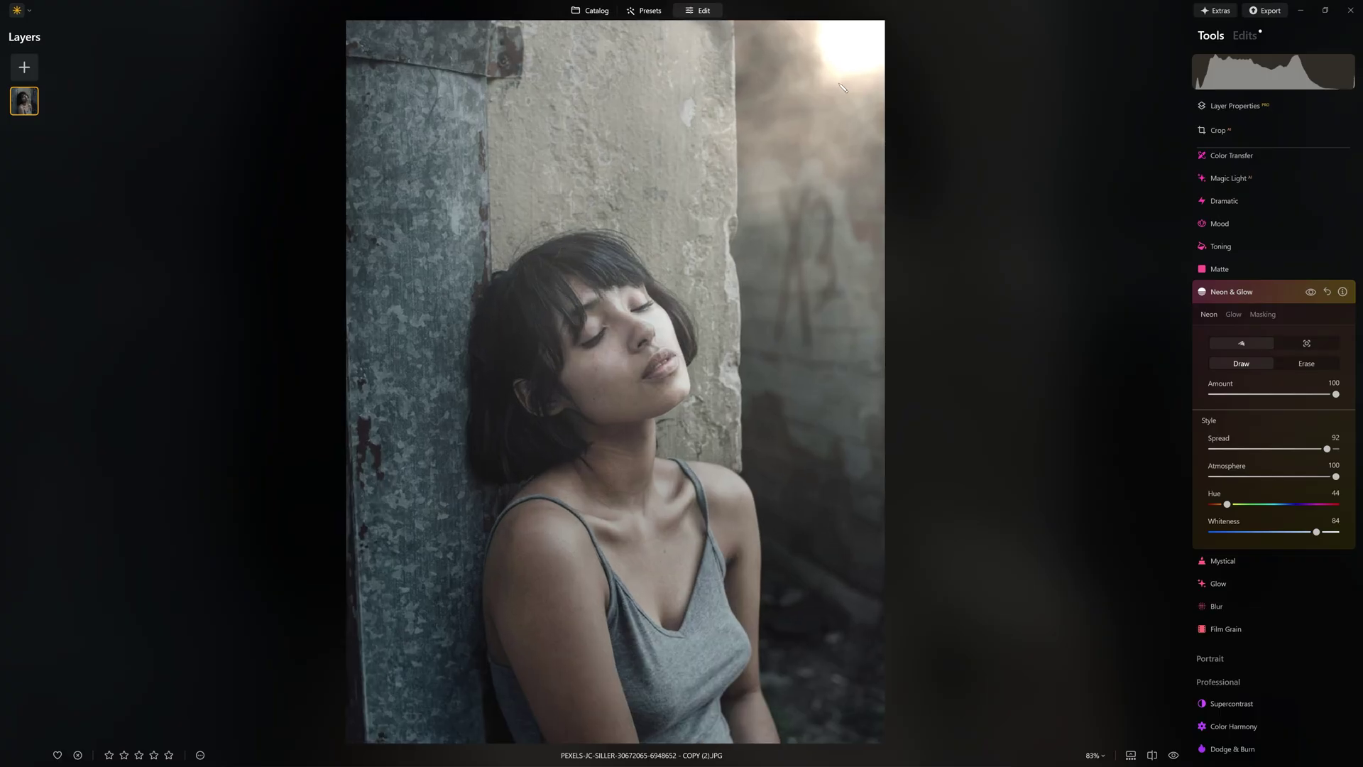
{"action": "left_click", "coordinate": [1307, 364]}
{"action": "mouse_move", "coordinate": [857, 35]}
{"action": "left_mouse_down"}
{"action": "mouse_move", "coordinate": [847, 65]}
{"action": "mouse_move", "coordinate": [884, 53]}
{"action": "left_mouse_up"}
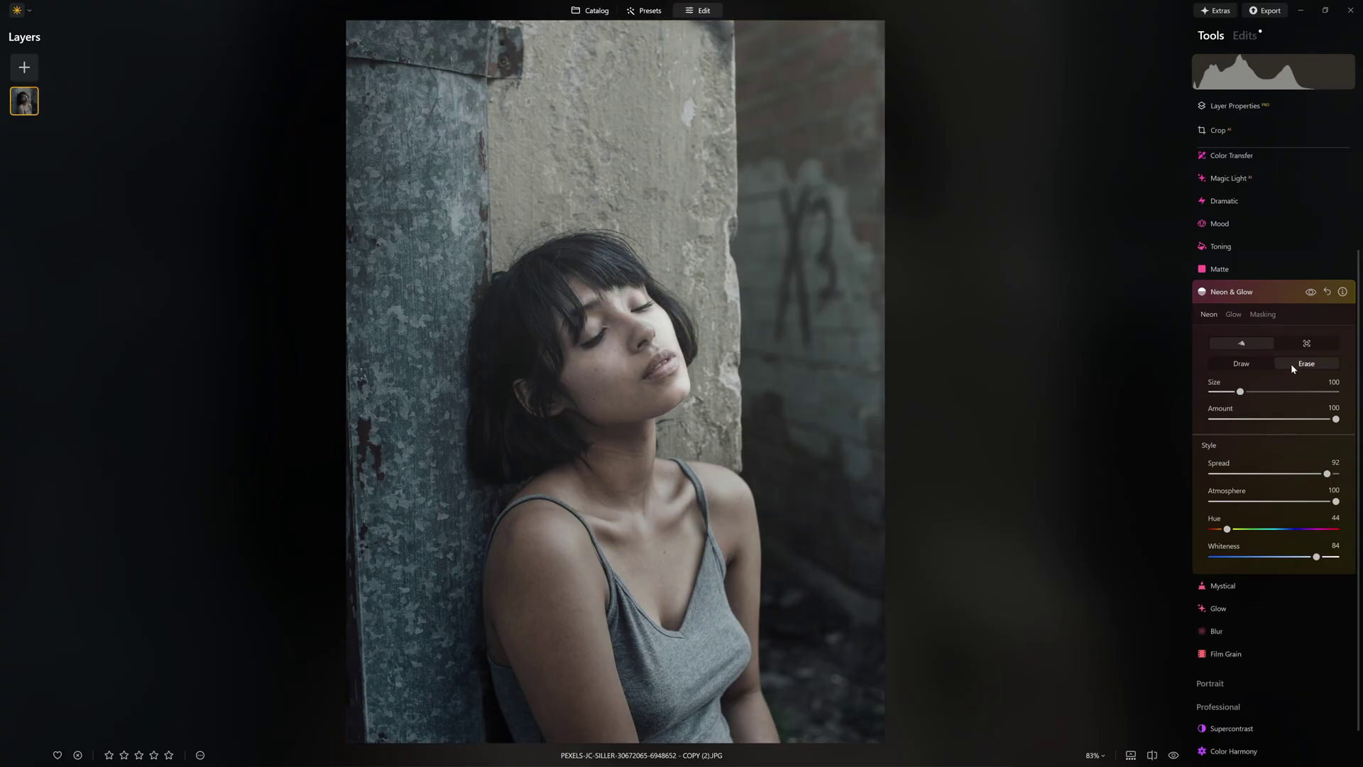
{"action": "left_click", "coordinate": [1241, 364]}
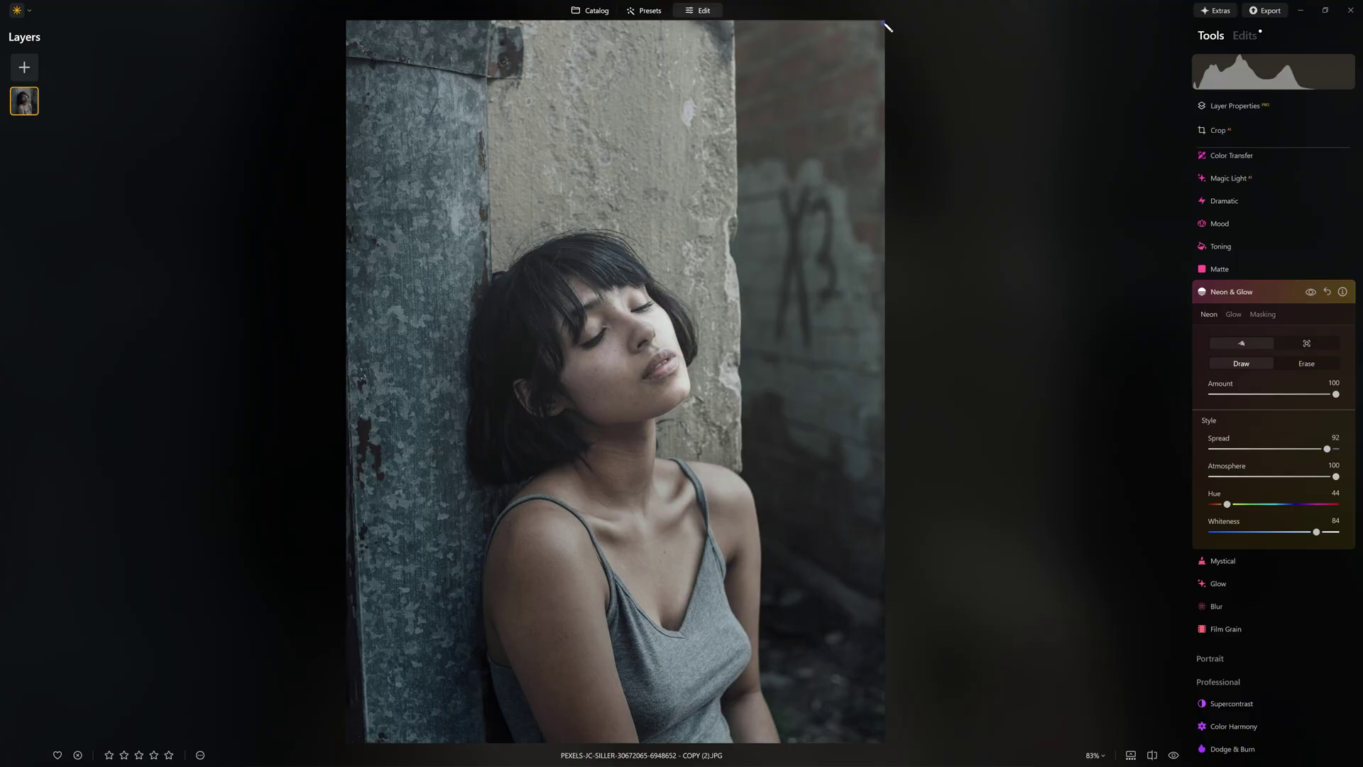
{"action": "left_click_drag", "start_coordinate": [887, 27], "coordinate": [883, 30]}
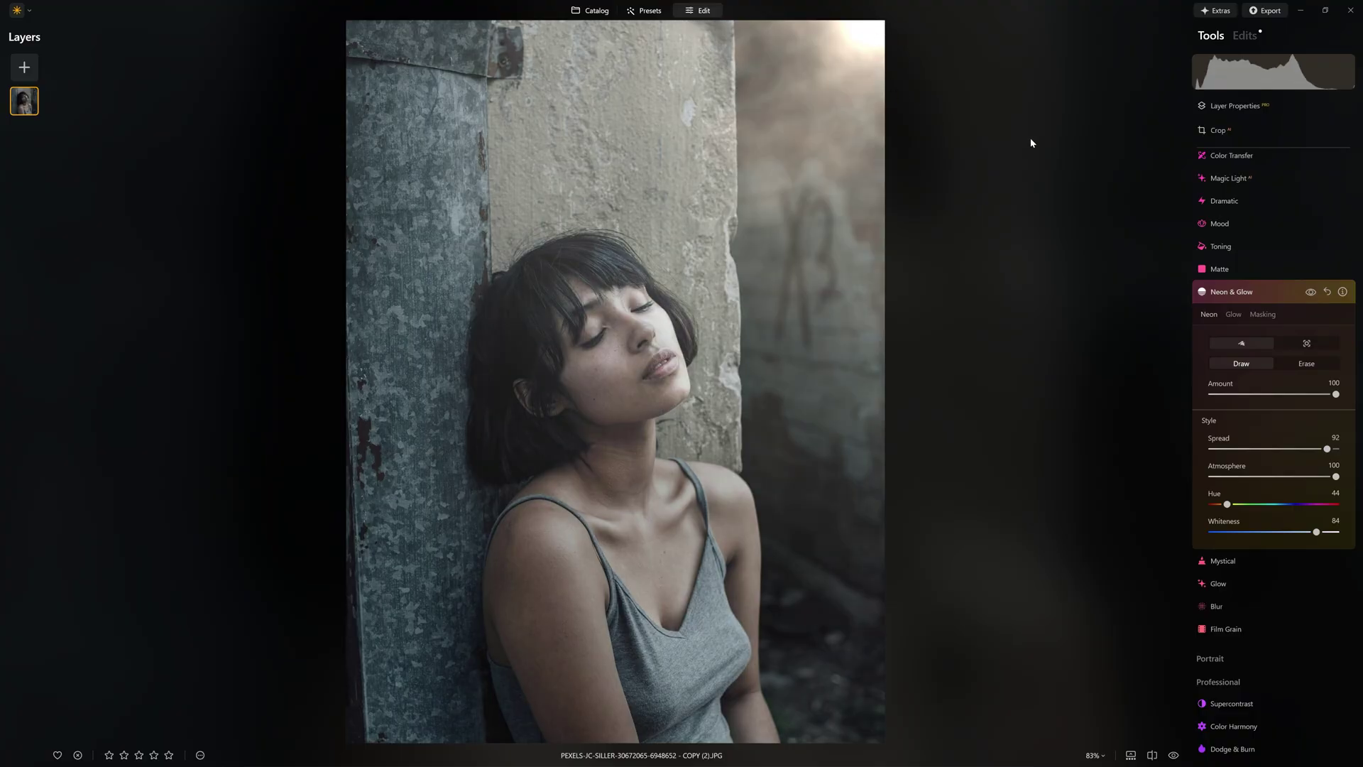
{"action": "left_click", "coordinate": [1315, 295]}
{"action": "left_click", "coordinate": [1314, 294]}
Erase the Neon & Glow mask over the bright corner spot with a size 190, strength 52 brush, and compare the effect on and off.
{"action": "left_click", "coordinate": [1261, 317]}
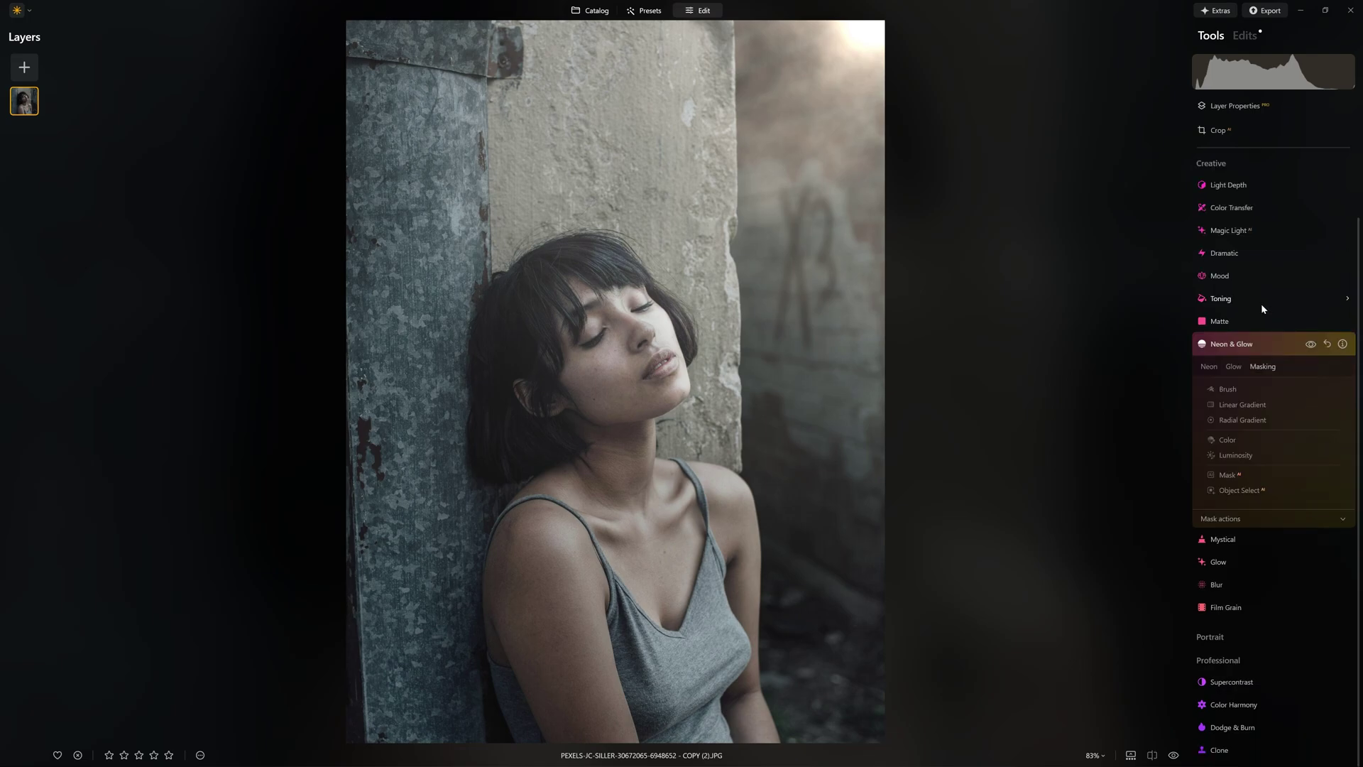
{"action": "left_click", "coordinate": [1224, 389]}
{"action": "left_click", "coordinate": [1302, 434]}
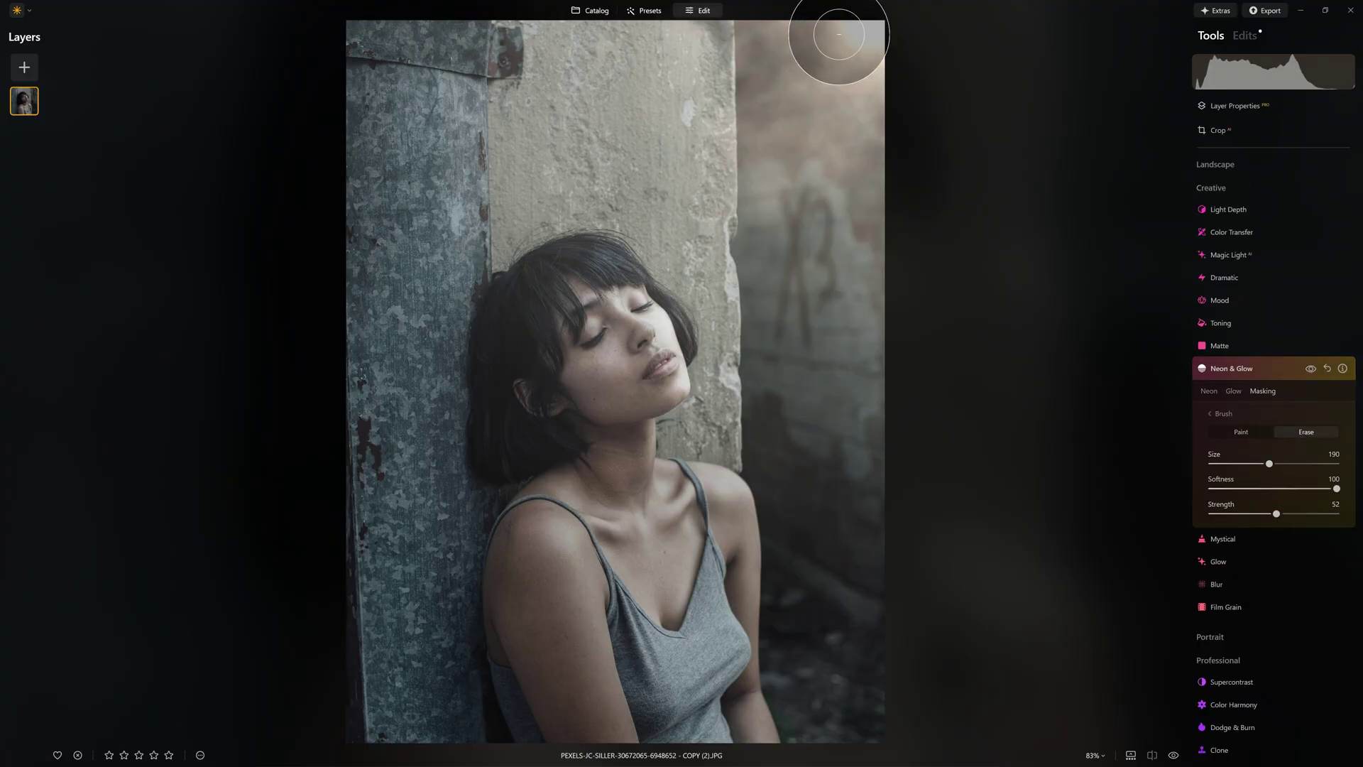
{"action": "left_click", "coordinate": [862, 40]}
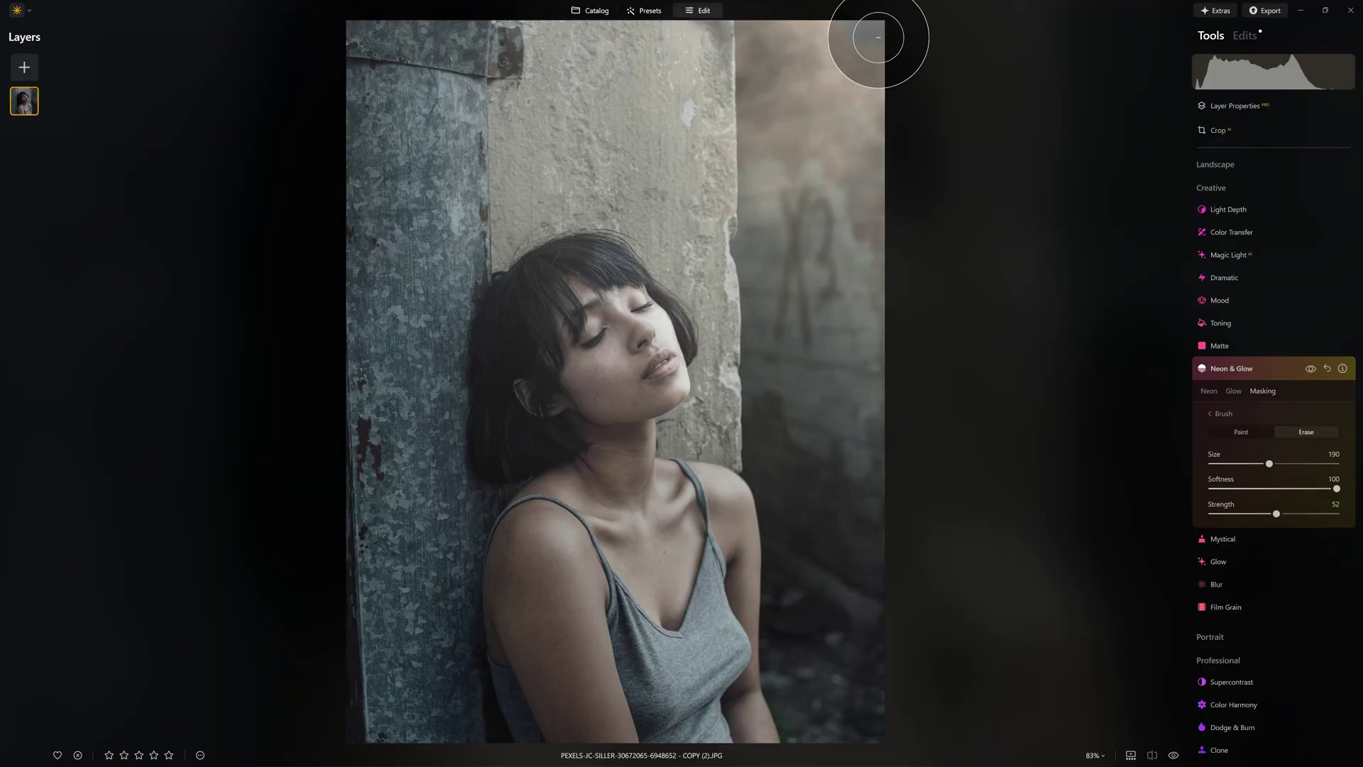
{"action": "left_click", "coordinate": [877, 37]}
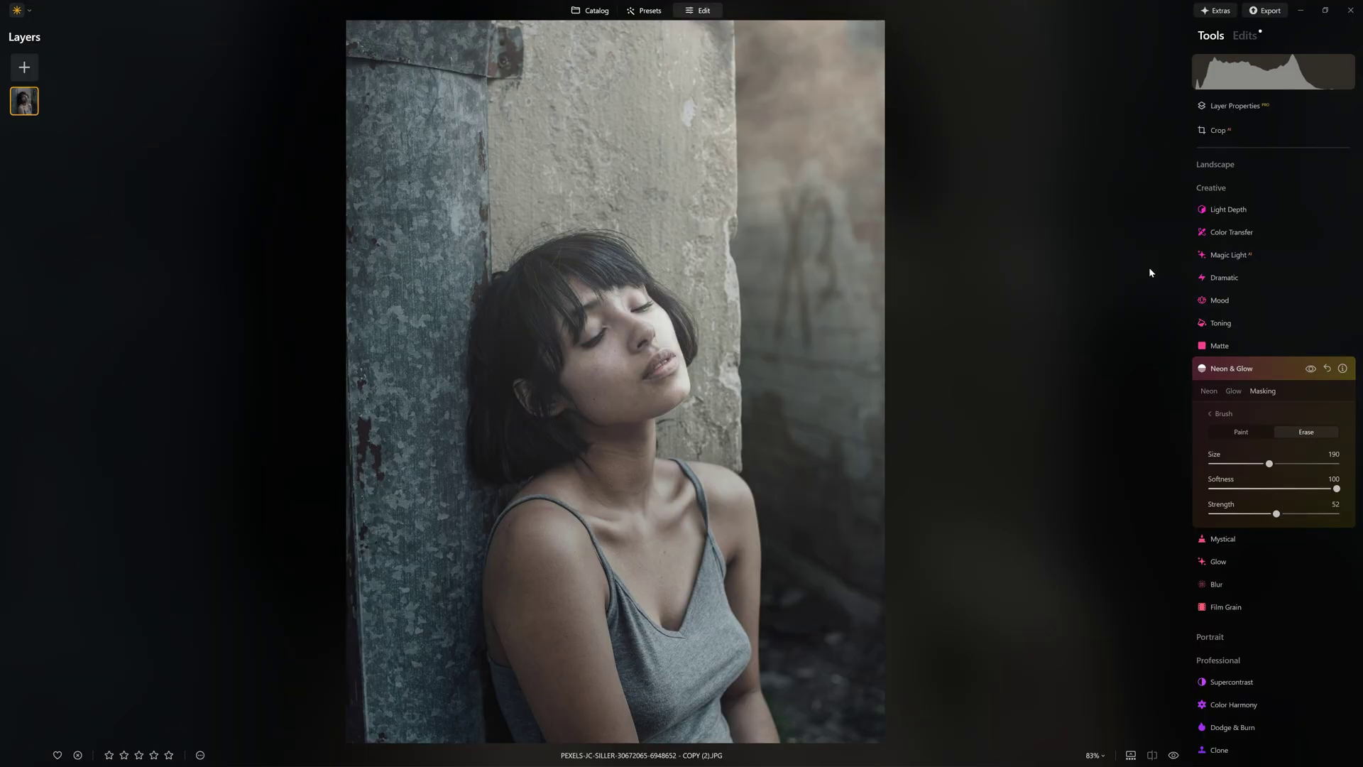
{"action": "left_click", "coordinate": [1310, 369]}
{"action": "left_click", "coordinate": [1310, 369]}
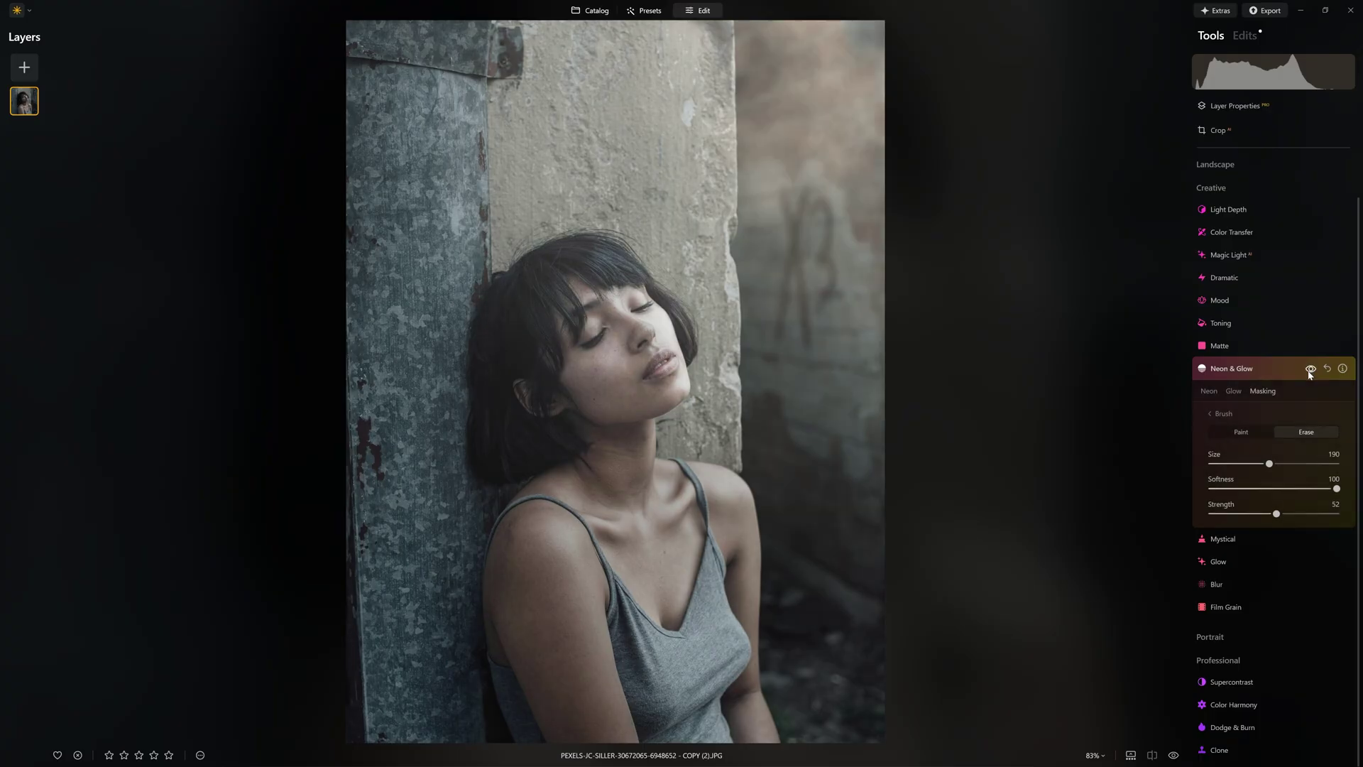
{"action": "left_click", "coordinate": [1296, 370]}
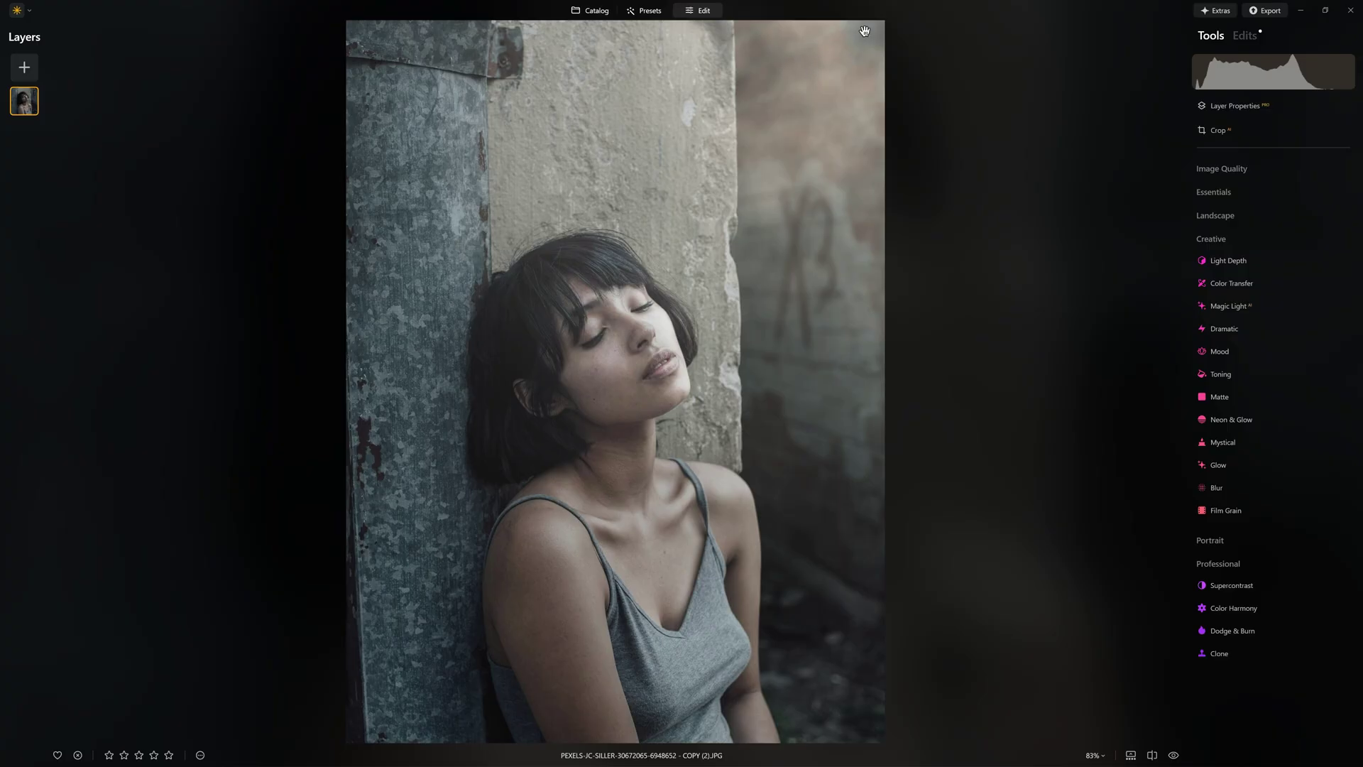
Clone smooth background texture within the photo's upper-right area, and compare the whole photo before and after.
{"action": "left_click", "coordinate": [1243, 654]}
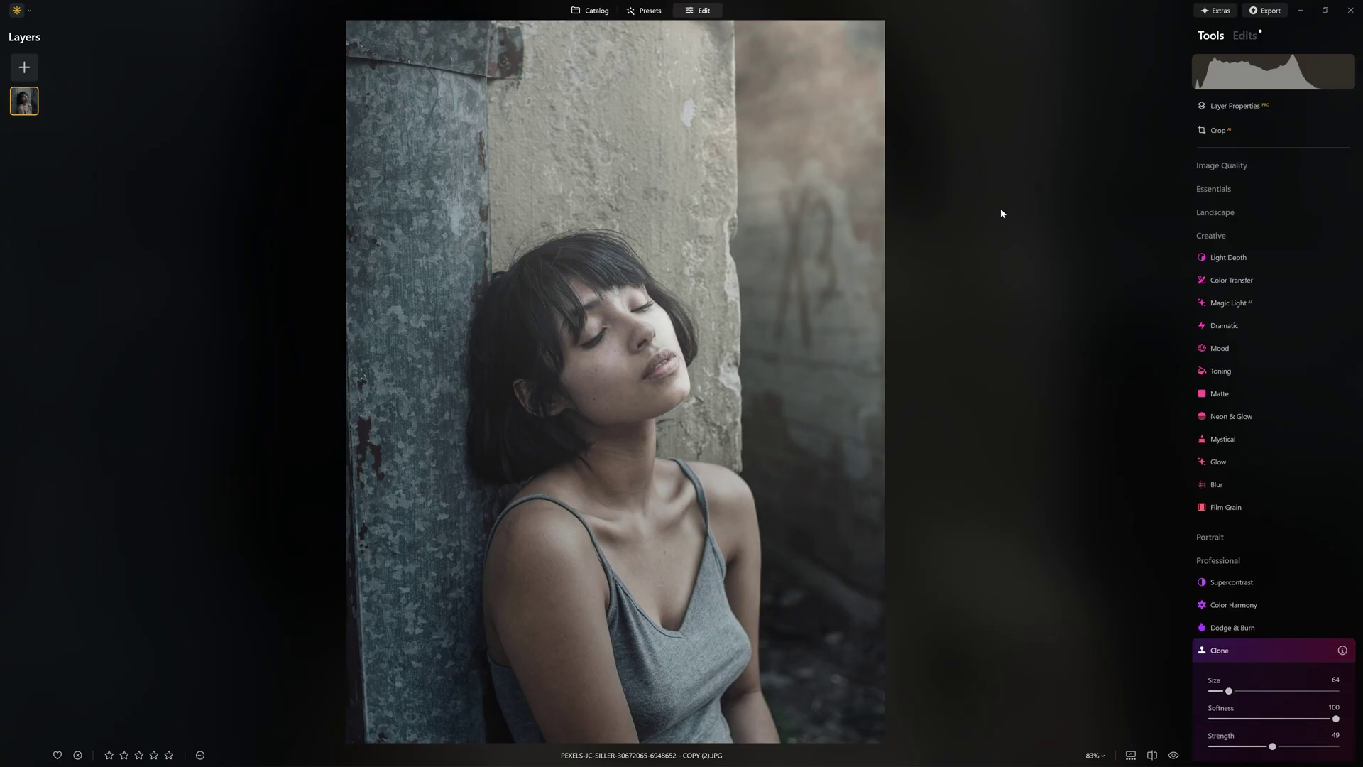
{"action": "left_click", "coordinate": [794, 48]}
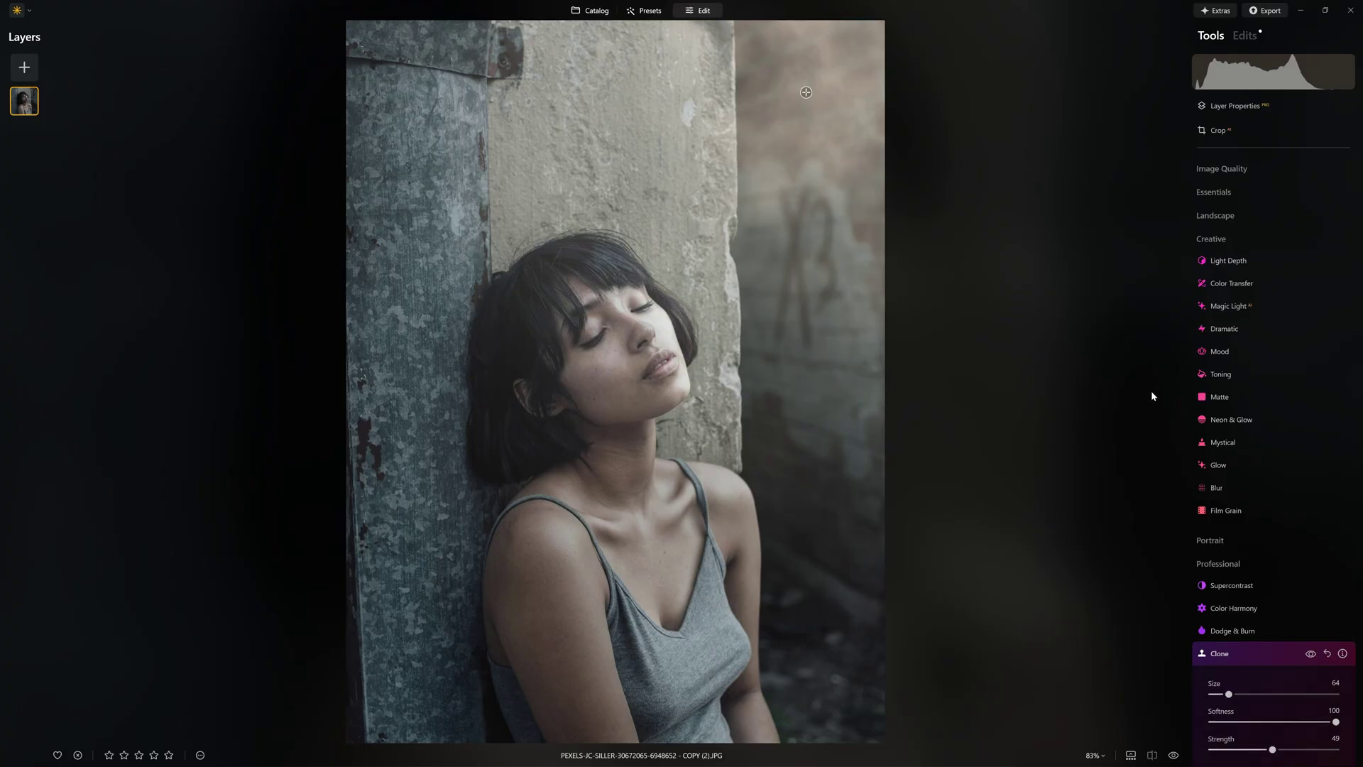
{"action": "key", "text": "Escape"}
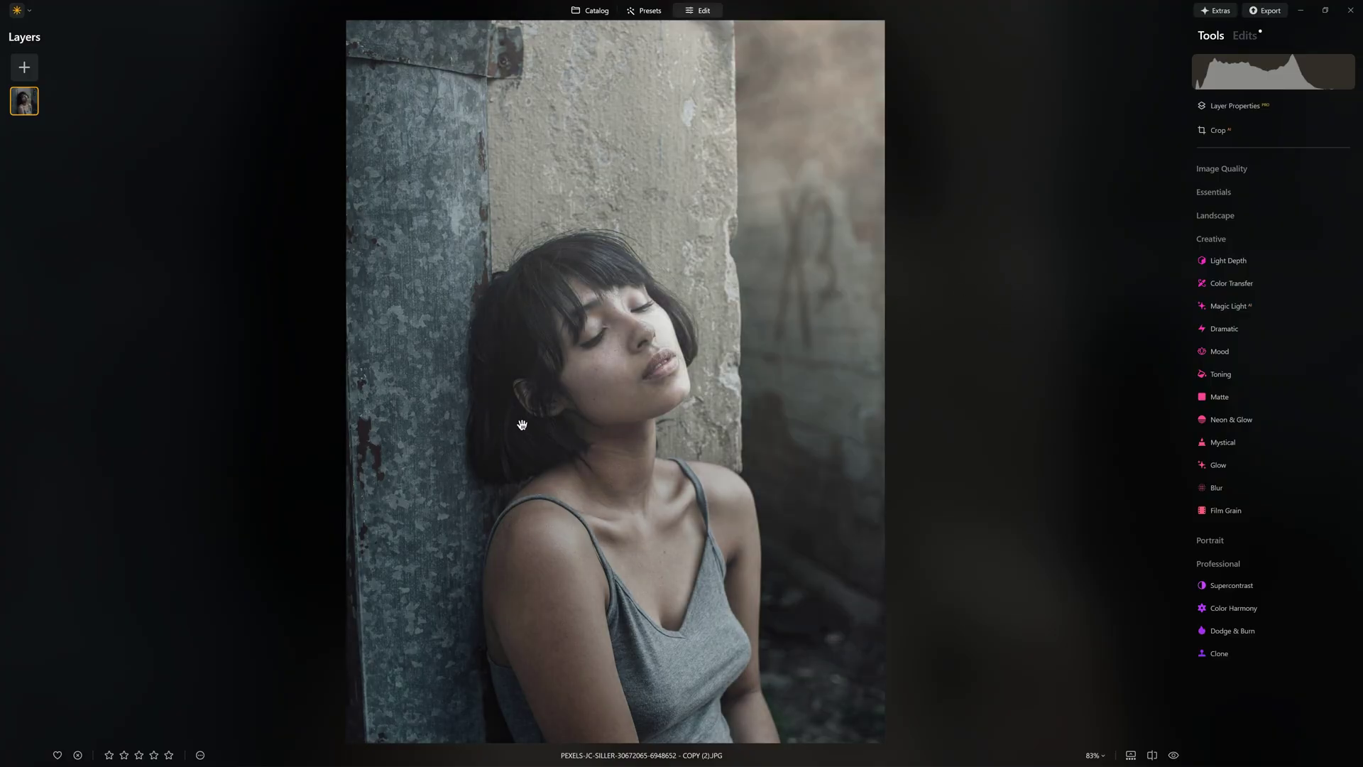
{"action": "key", "text": "backslash"}
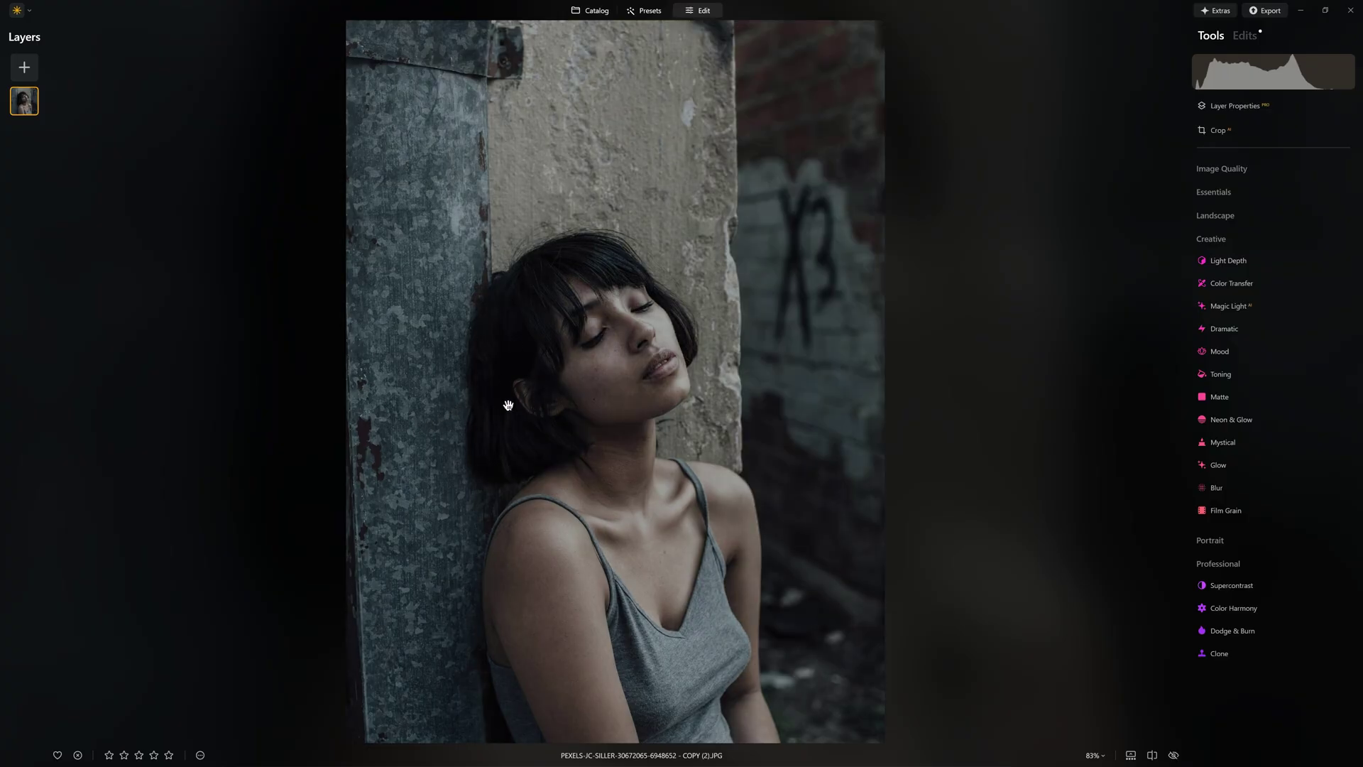
{"action": "key", "text": "backslash"}
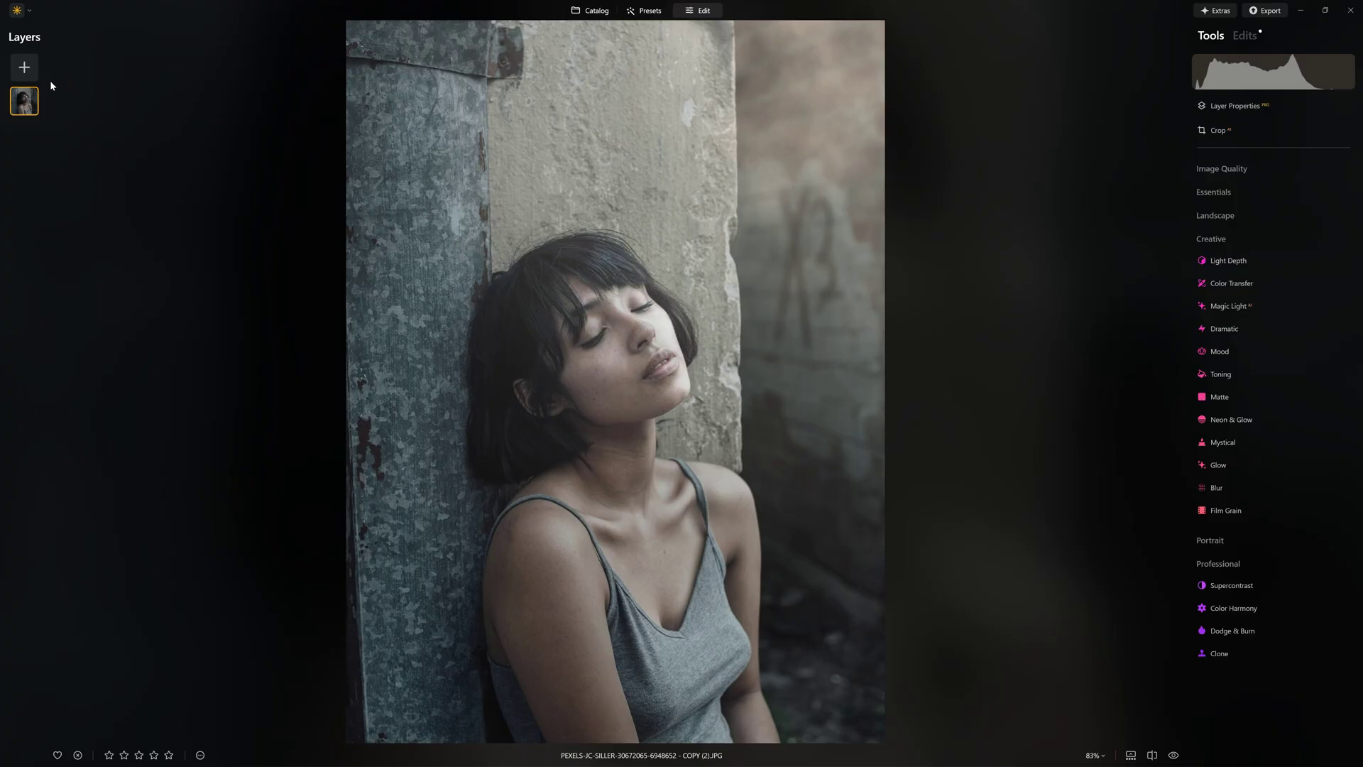
Duplicate the photo layer, set the copy's blend mode to Multiply, and lower its opacity to 60.
{"action": "right_click", "coordinate": [23, 98]}
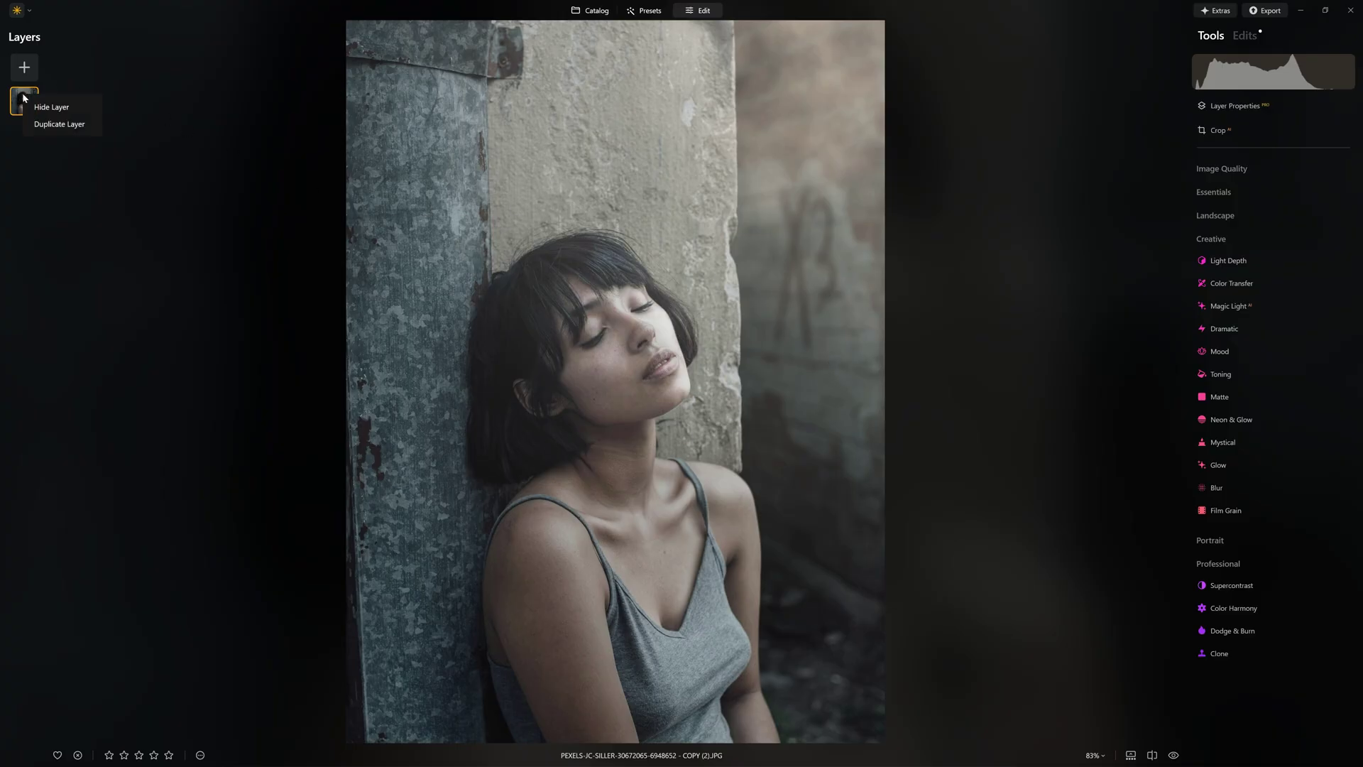
{"action": "left_click", "coordinate": [53, 125]}
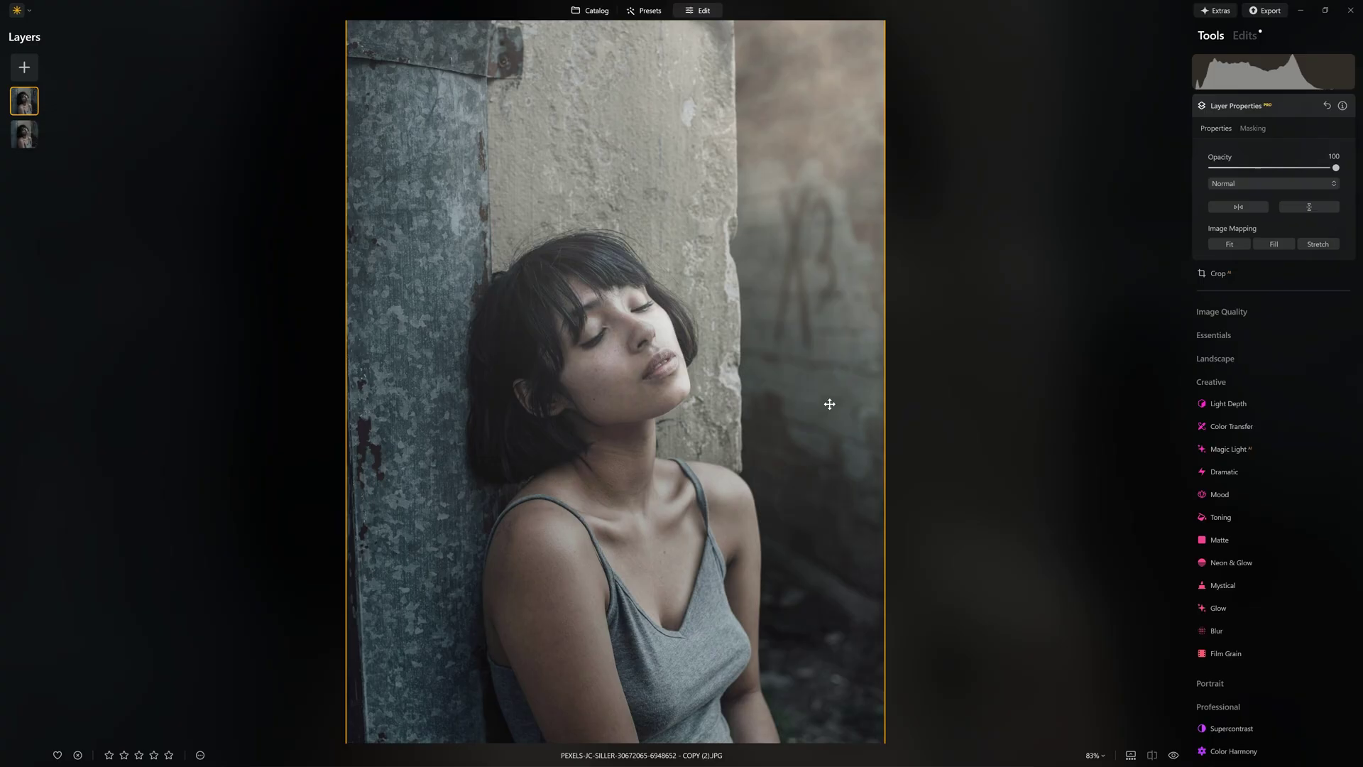
{"action": "left_click", "coordinate": [1244, 186]}
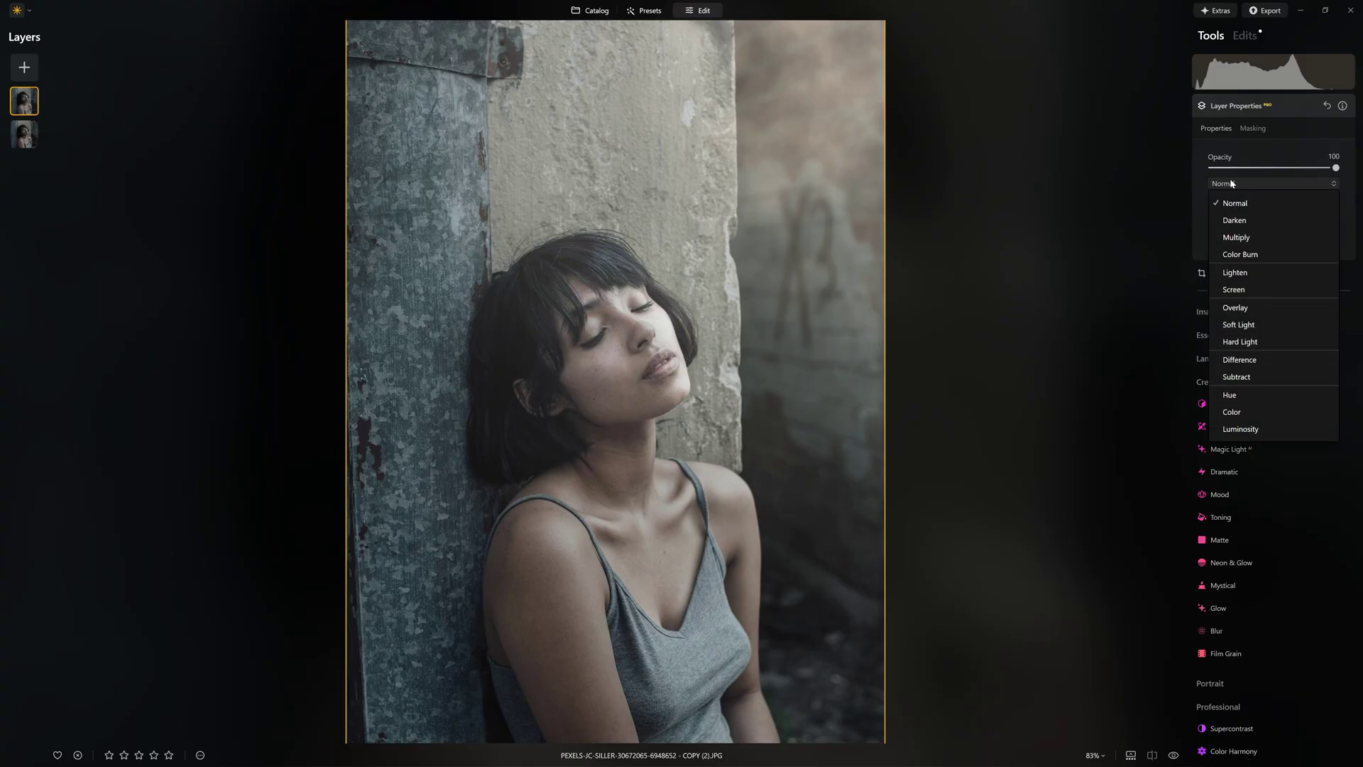
{"action": "left_click", "coordinate": [1261, 184]}
{"action": "left_click", "coordinate": [1234, 185]}
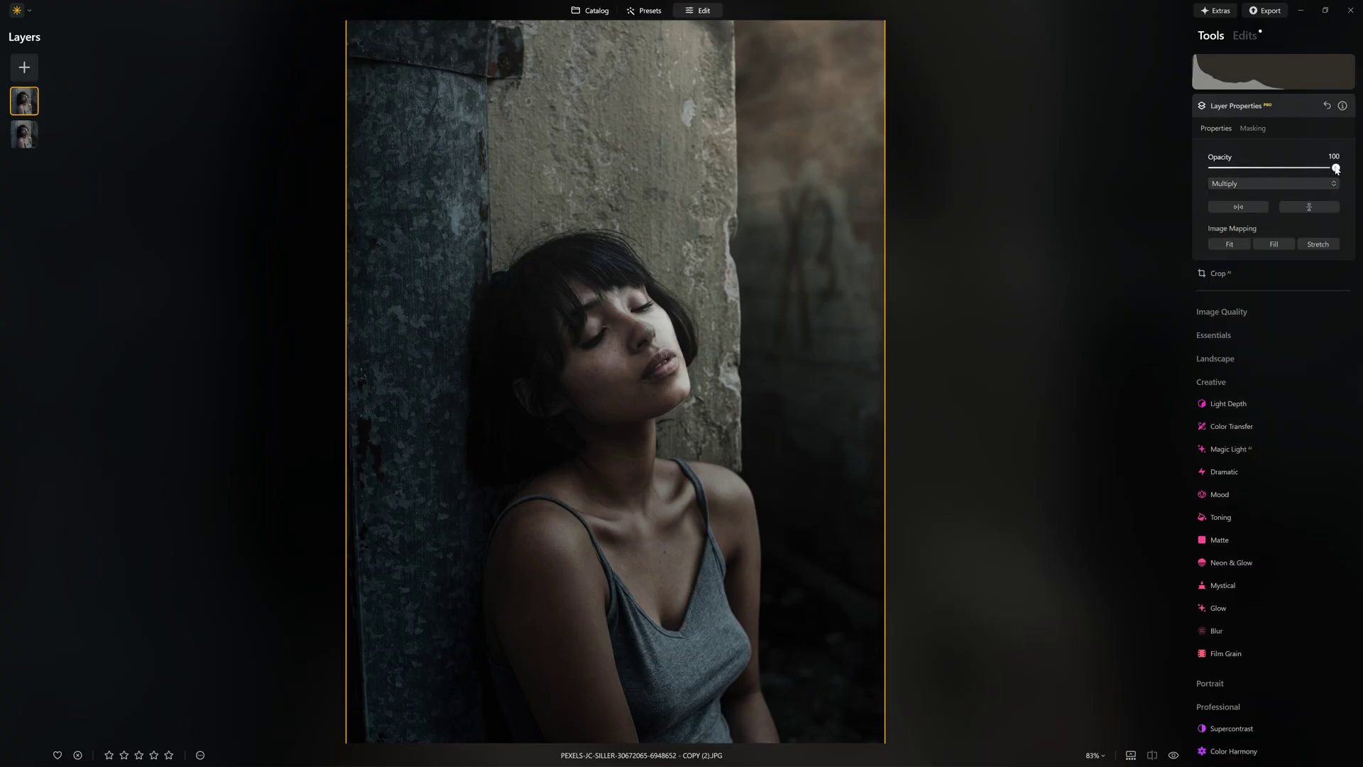
{"action": "left_click_drag", "start_coordinate": [1335, 169], "coordinate": [1290, 169]}
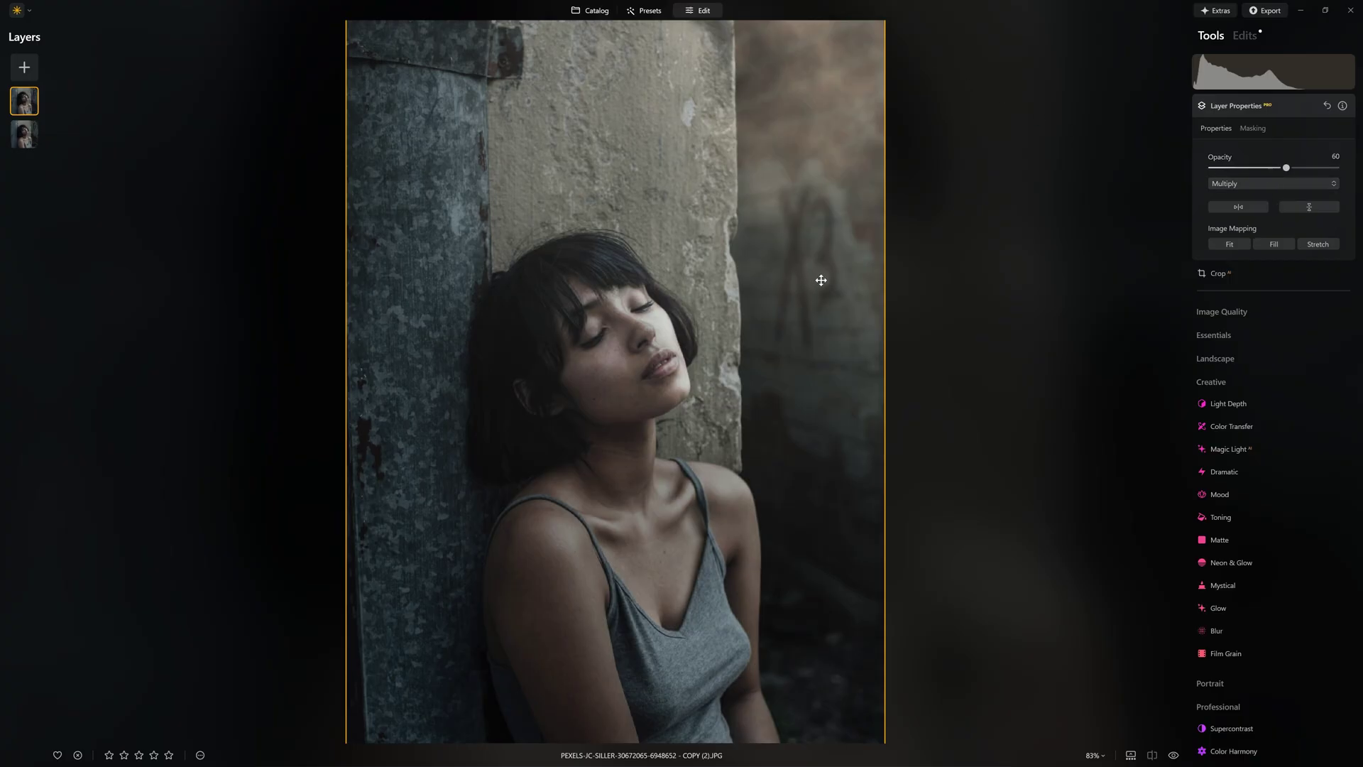
Mask the Multiply layer with a size 400, strength 50 brush, painting the metal wall, pillar edge and lower part of the photo.
{"action": "left_click", "coordinate": [1255, 127]}
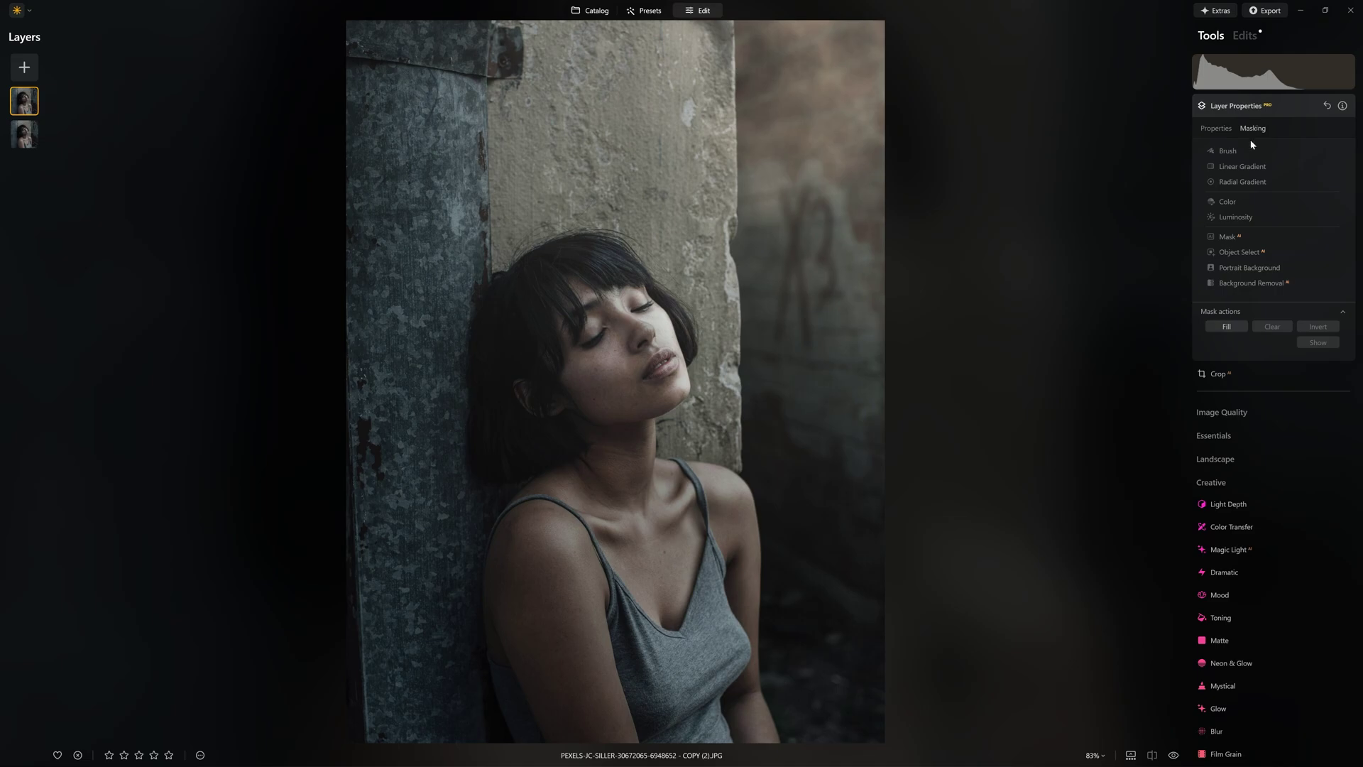
{"action": "left_click", "coordinate": [1233, 151]}
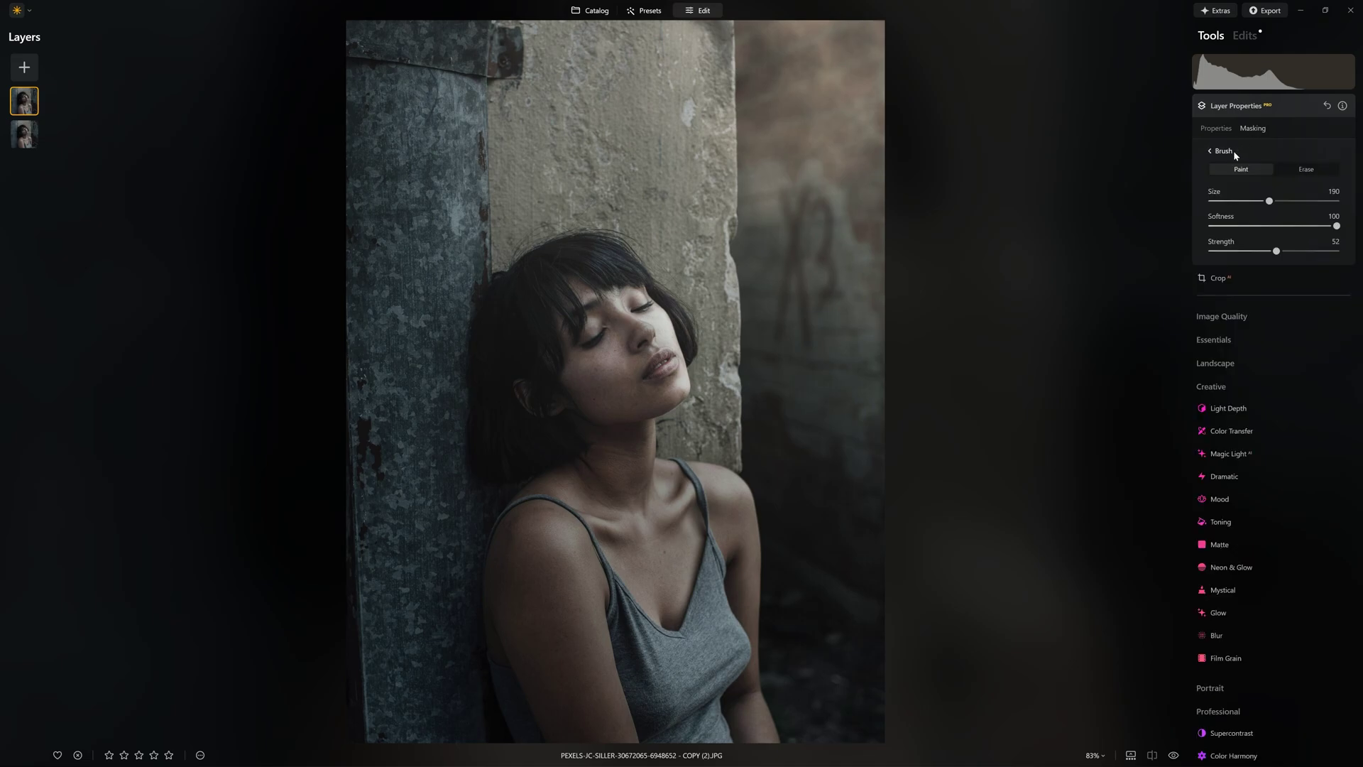
{"action": "left_click_drag", "start_coordinate": [1269, 201], "coordinate": [1338, 201]}
{"action": "left_click_drag", "start_coordinate": [1278, 254], "coordinate": [1274, 252]}
{"action": "mouse_move", "coordinate": [533, 100]}
{"action": "left_mouse_down"}
{"action": "mouse_move", "coordinate": [461, 58]}
{"action": "mouse_move", "coordinate": [417, 217]}
{"action": "mouse_move", "coordinate": [467, 618]}
{"action": "mouse_move", "coordinate": [443, 729]}
{"action": "mouse_move", "coordinate": [395, 751]}
{"action": "left_mouse_up"}
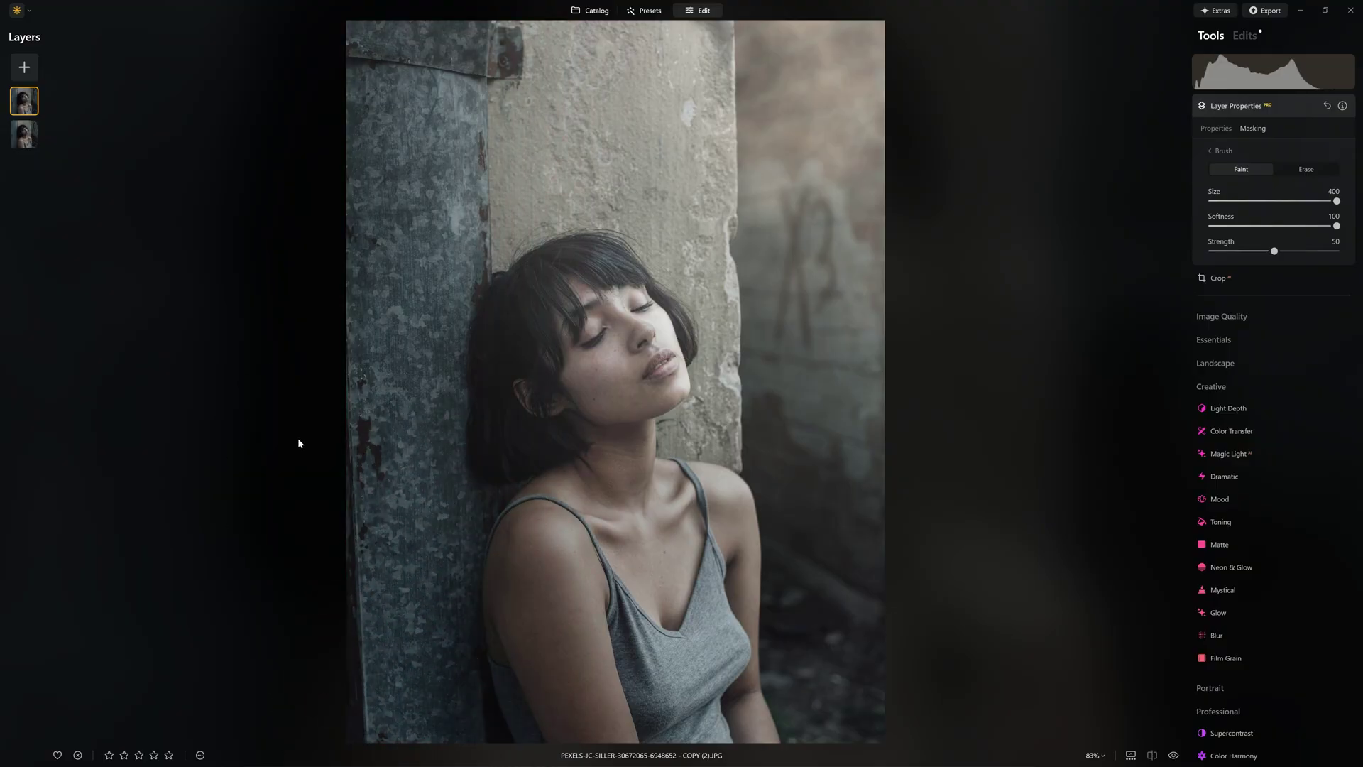
{"action": "mouse_move", "coordinate": [411, 74]}
{"action": "left_mouse_down"}
{"action": "mouse_move", "coordinate": [473, 72]}
{"action": "mouse_move", "coordinate": [492, 114]}
{"action": "mouse_move", "coordinate": [605, 127]}
{"action": "mouse_move", "coordinate": [628, 164]}
{"action": "mouse_move", "coordinate": [428, 265]}
{"action": "mouse_move", "coordinate": [511, 391]}
{"action": "mouse_move", "coordinate": [495, 331]}
{"action": "mouse_move", "coordinate": [481, 403]}
{"action": "mouse_move", "coordinate": [572, 454]}
{"action": "mouse_move", "coordinate": [596, 440]}
{"action": "mouse_move", "coordinate": [511, 514]}
{"action": "mouse_move", "coordinate": [615, 765]}
{"action": "mouse_move", "coordinate": [733, 738]}
{"action": "mouse_move", "coordinate": [791, 577]}
{"action": "mouse_move", "coordinate": [845, 668]}
{"action": "mouse_move", "coordinate": [859, 624]}
{"action": "mouse_move", "coordinate": [888, 618]}
{"action": "left_mouse_up"}
Shrink the mask brush to about 52 and paint shadows along the woman's cheek, jaw, neck and collarbones.
{"action": "key", "text": "bracketleft"}
{"action": "key", "text": "bracketleft"}
{"action": "key", "text": "bracketleft"}
{"action": "key", "text": "bracketleft"}
{"action": "key", "text": "bracketleft"}
{"action": "key", "text": "bracketleft"}
{"action": "key", "text": "bracketleft"}
{"action": "key", "text": "bracketleft"}
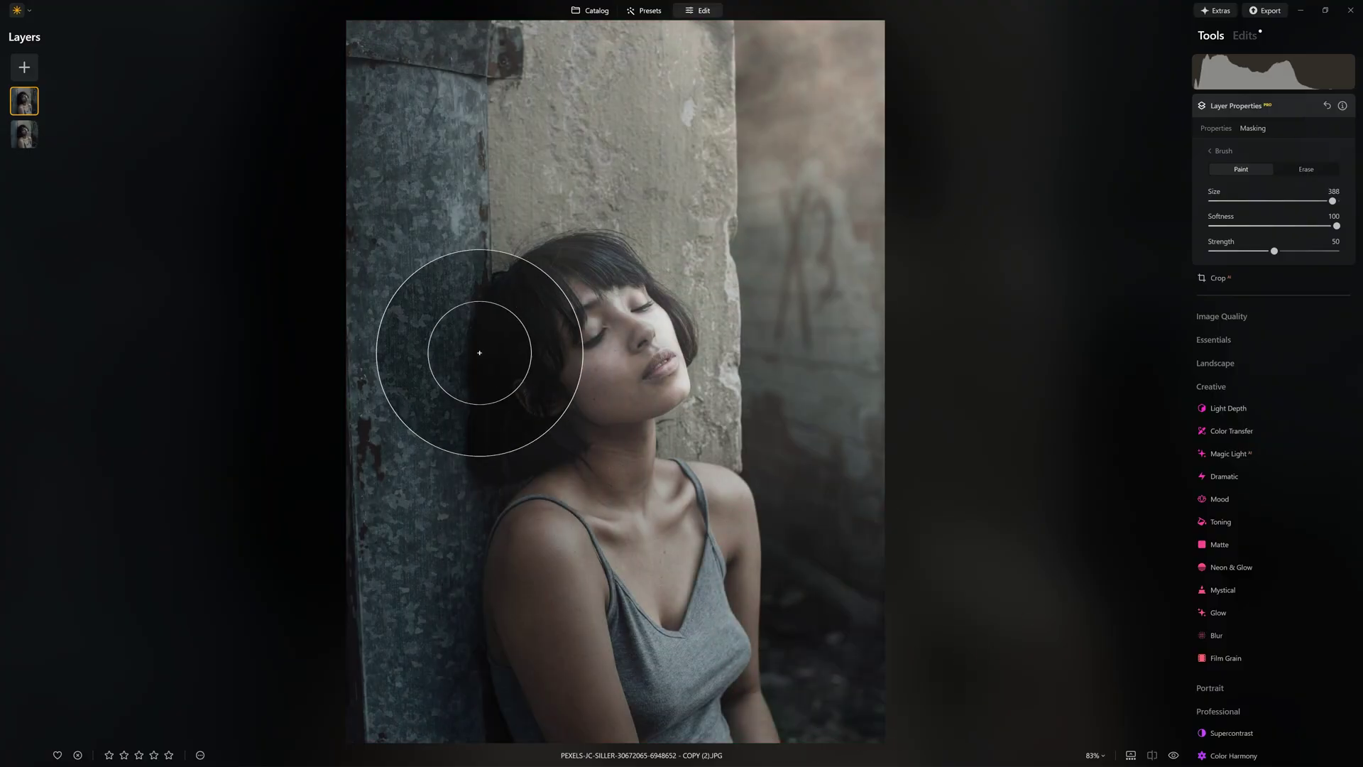
{"action": "key", "text": "bracketleft"}
{"action": "key", "text": "bracketleft"}
{"action": "key", "text": "bracketleft"}
{"action": "key", "text": "bracketleft"}
{"action": "key", "text": "bracketleft"}
{"action": "key", "text": "bracketleft"}
{"action": "key", "text": "bracketleft"}
{"action": "left_click_drag", "start_coordinate": [569, 416], "coordinate": [629, 443]}
{"action": "key", "text": "bracketleft"}
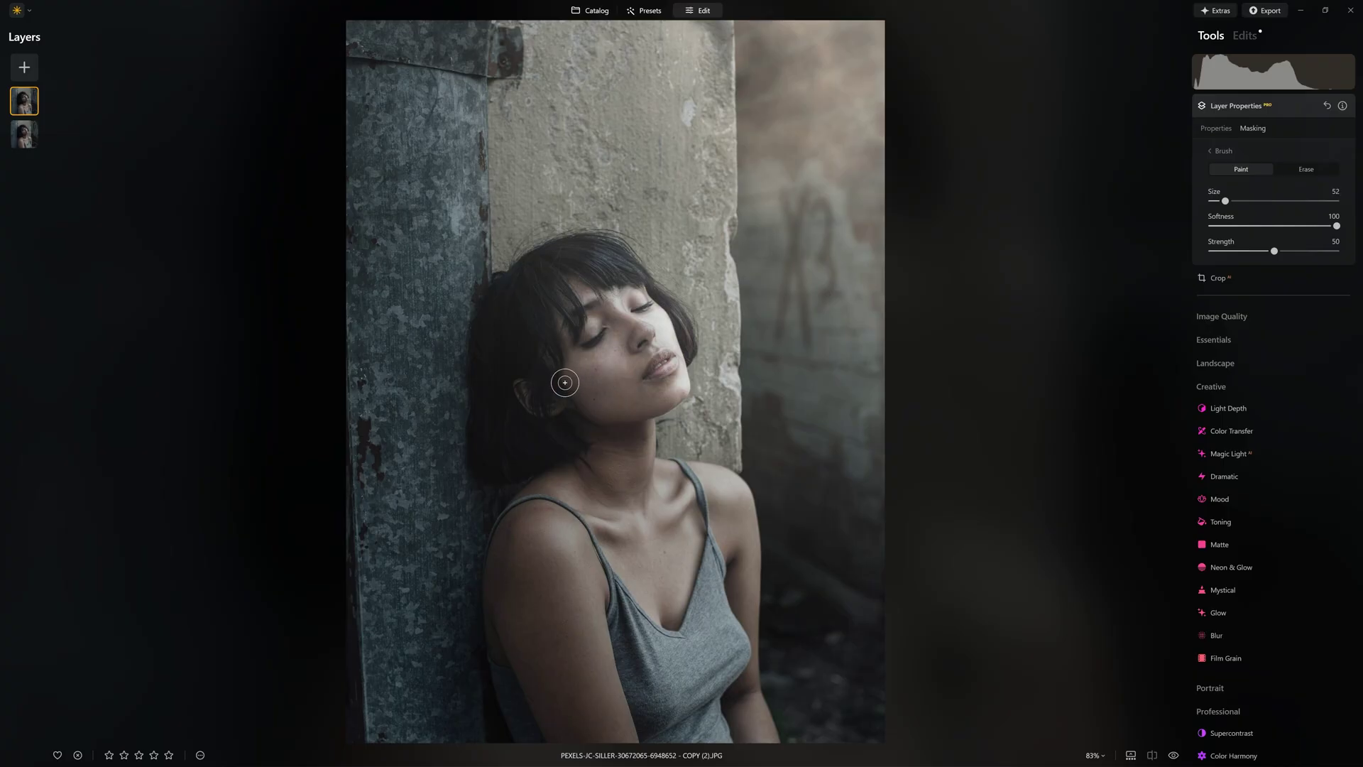
{"action": "mouse_move", "coordinate": [566, 387]}
{"action": "left_mouse_down"}
{"action": "mouse_move", "coordinate": [634, 386]}
{"action": "mouse_move", "coordinate": [648, 429]}
{"action": "mouse_move", "coordinate": [632, 474]}
{"action": "mouse_move", "coordinate": [590, 452]}
{"action": "mouse_move", "coordinate": [612, 480]}
{"action": "mouse_move", "coordinate": [581, 534]}
{"action": "mouse_move", "coordinate": [633, 544]}
{"action": "mouse_move", "coordinate": [688, 510]}
{"action": "left_mouse_up"}
Enlarge the mask brush to 160 and paint the darkening over the woman's waist and lower arm.
{"action": "key", "text": "bracketleft"}
{"action": "key", "text": "bracketright"}
{"action": "key", "text": "bracketright"}
{"action": "key", "text": "bracketright"}
{"action": "key", "text": "bracketleft"}
{"action": "key", "text": "bracketleft"}
{"action": "key", "text": "bracketright"}
{"action": "key", "text": "bracketright"}
{"action": "key", "text": "bracketright"}
{"action": "key", "text": "bracketright"}
{"action": "key", "text": "bracketright"}
{"action": "key", "text": "bracketright"}
{"action": "key", "text": "bracketright"}
{"action": "key", "text": "bracketright"}
{"action": "key", "text": "bracketright"}
{"action": "key", "text": "bracketright"}
{"action": "scroll", "coordinate": [713, 732], "scroll_direction": "up", "scroll_amount": 1}
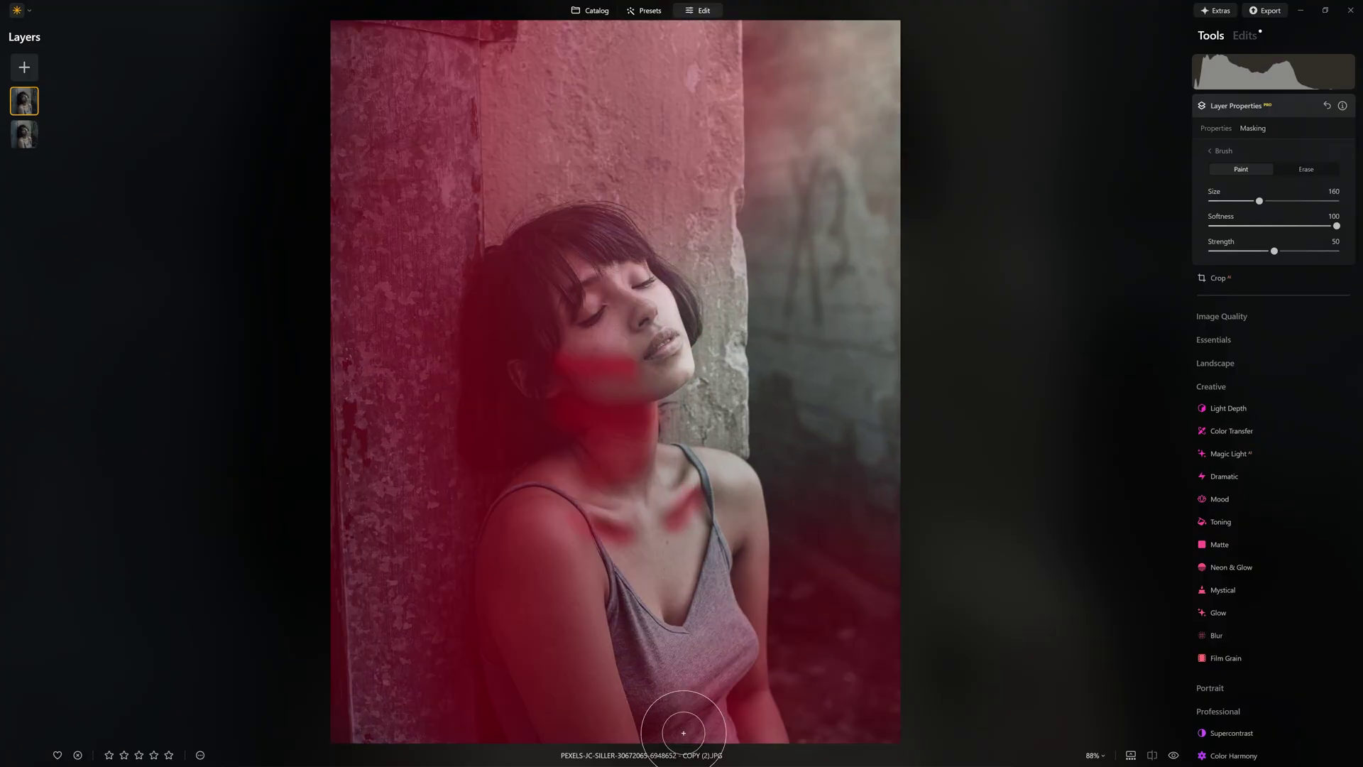
{"action": "left_click_drag", "start_coordinate": [685, 728], "coordinate": [760, 721]}
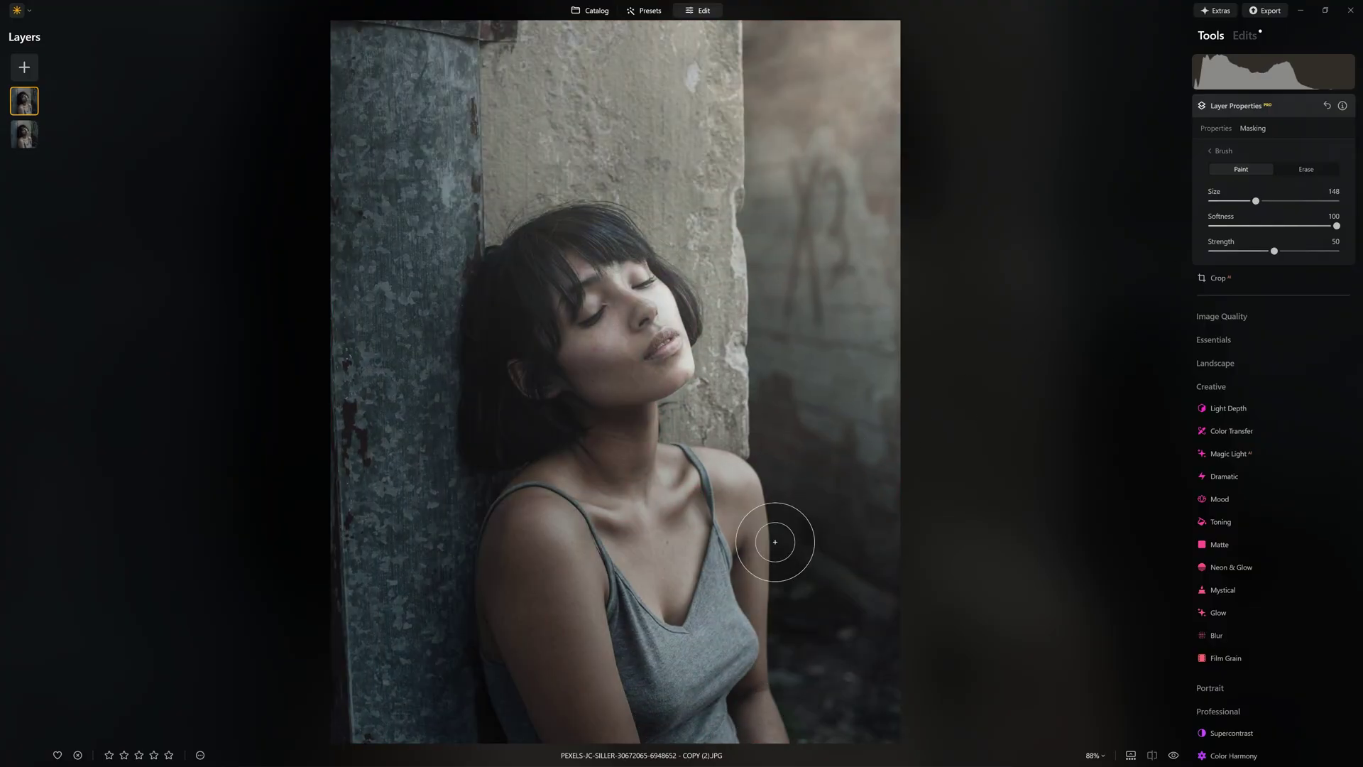
{"action": "key", "text": "Escape"}
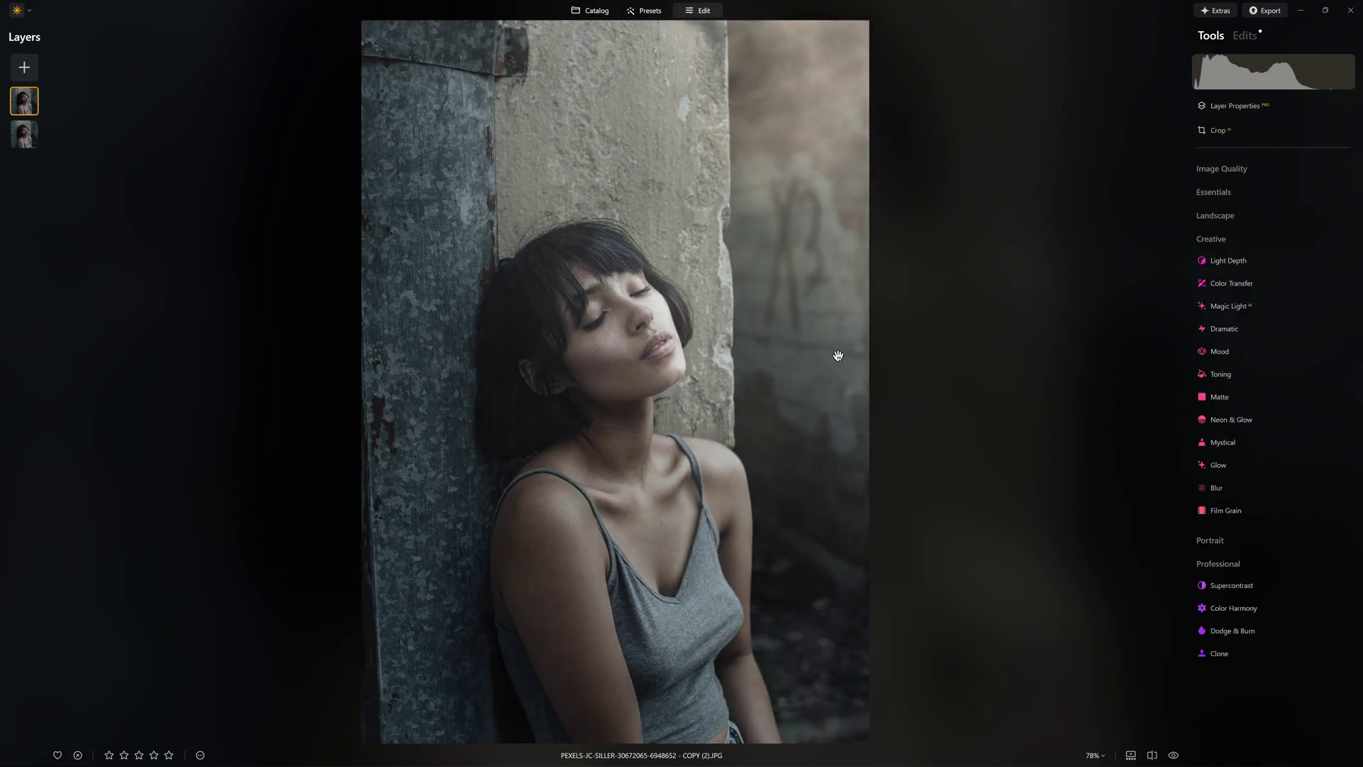
Compare the photo before and after all edits, and merge the layers.
{"action": "key", "text": "backslash"}
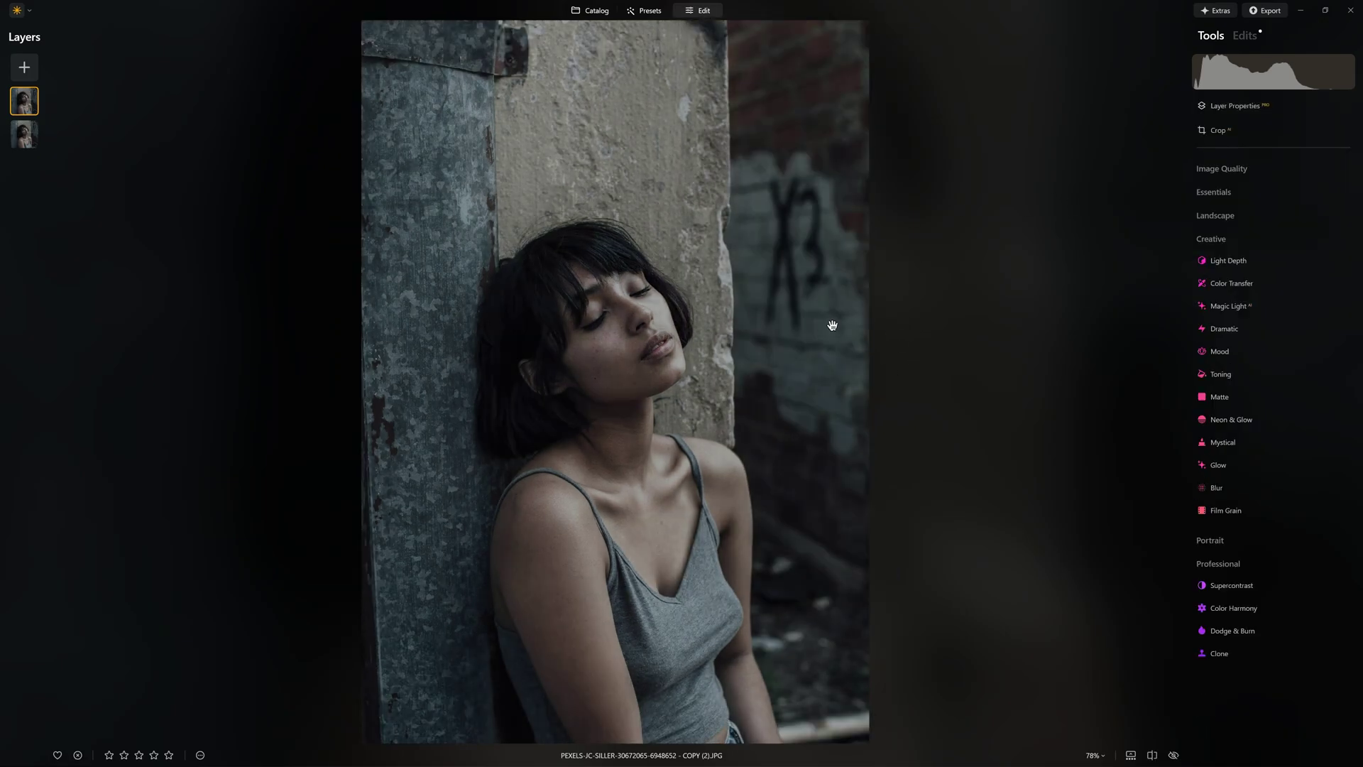
{"action": "key", "text": "backslash"}
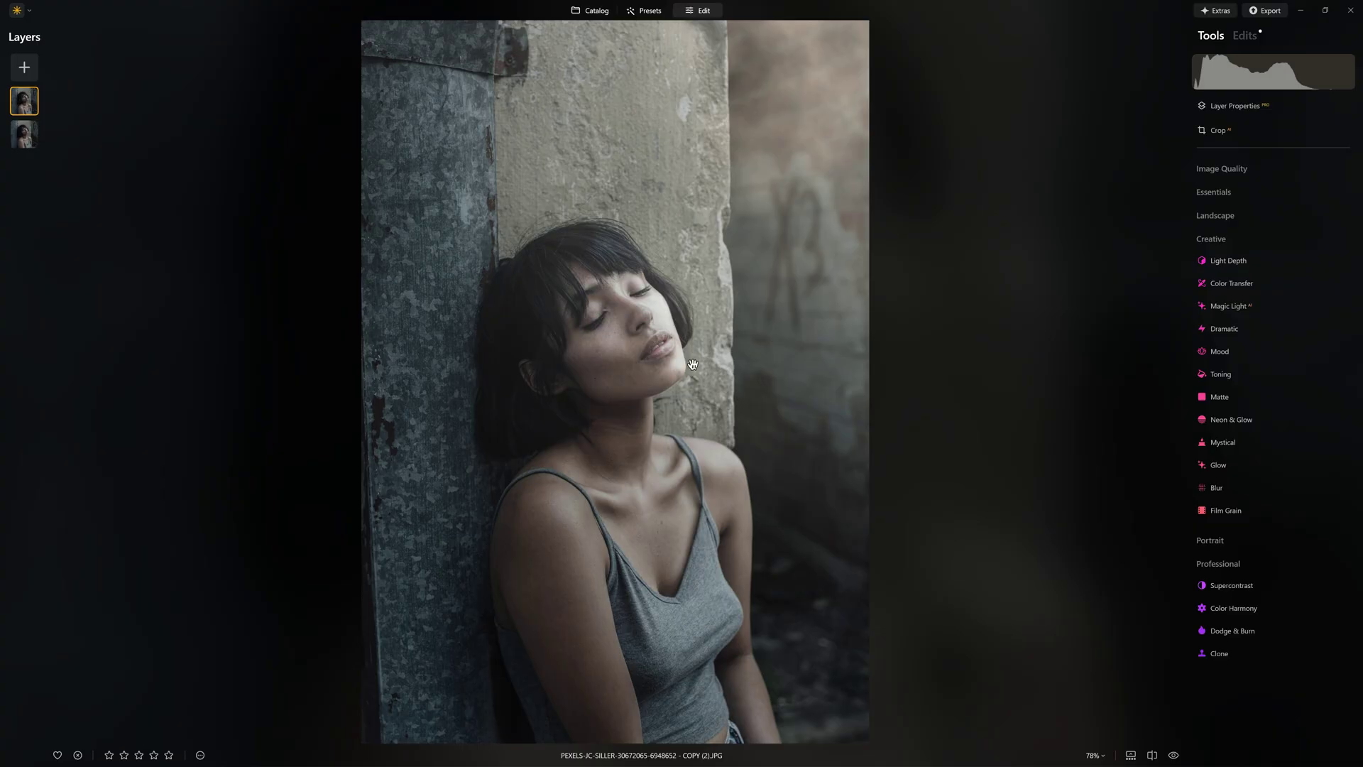
{"action": "right_click", "coordinate": [29, 108]}
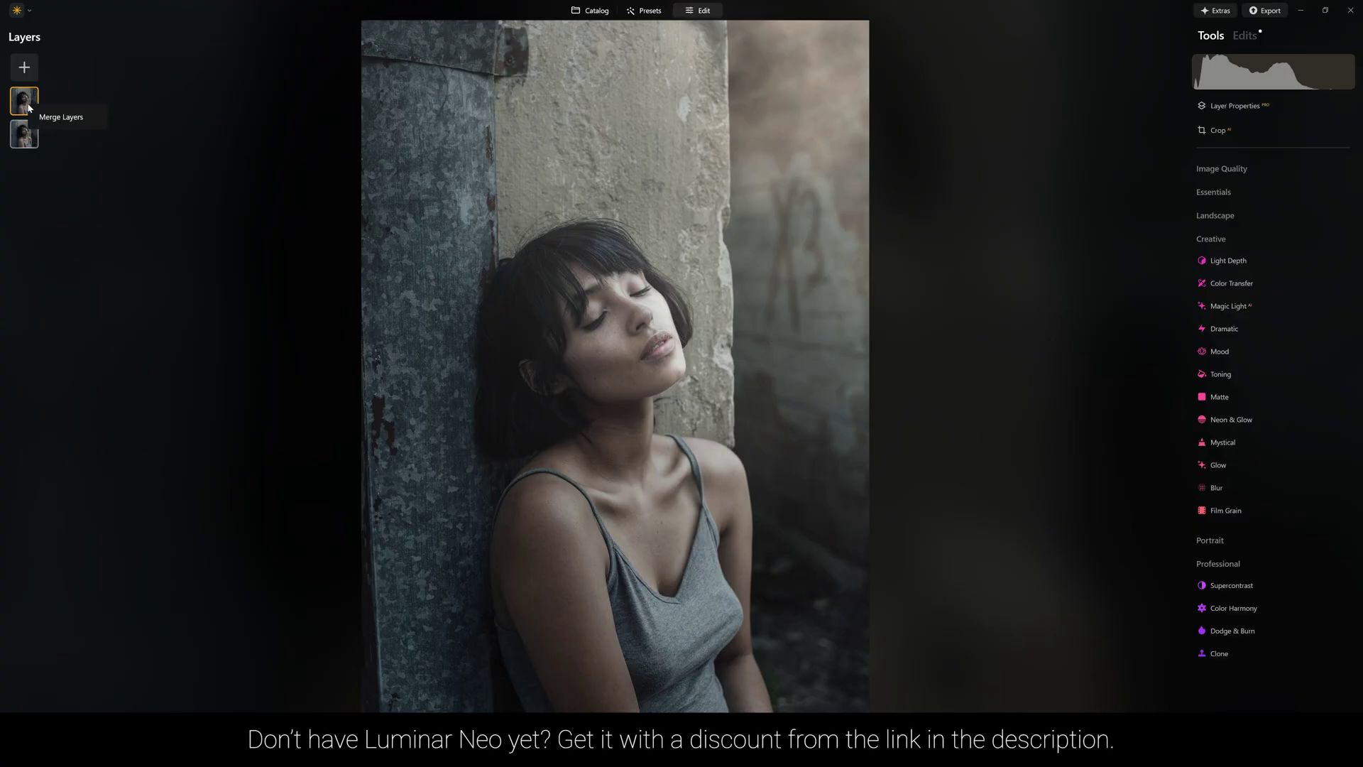
{"action": "left_click", "coordinate": [52, 119]}
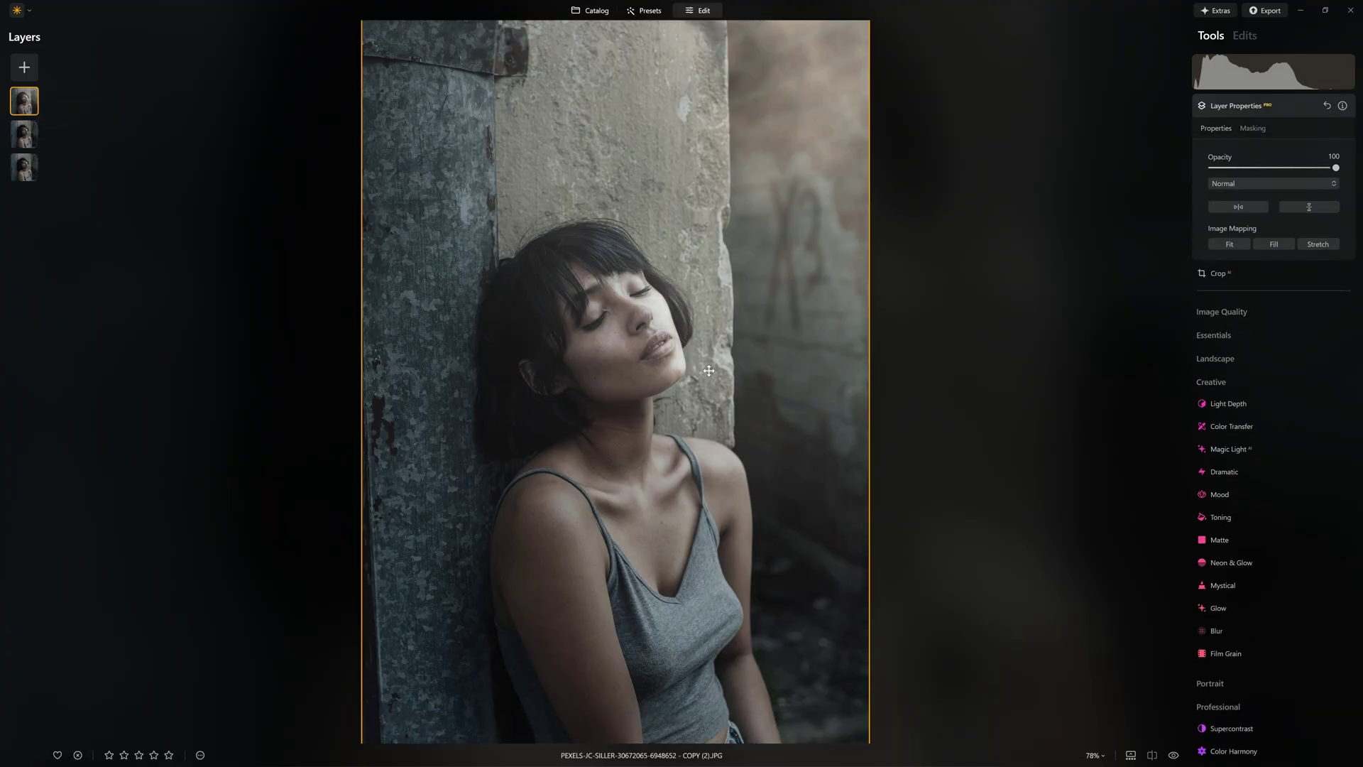
Try the Enhance tool's Accent at maximum on the merged layer, reset it to 0, and open the layer's edit list.
{"action": "left_click", "coordinate": [1236, 334]}
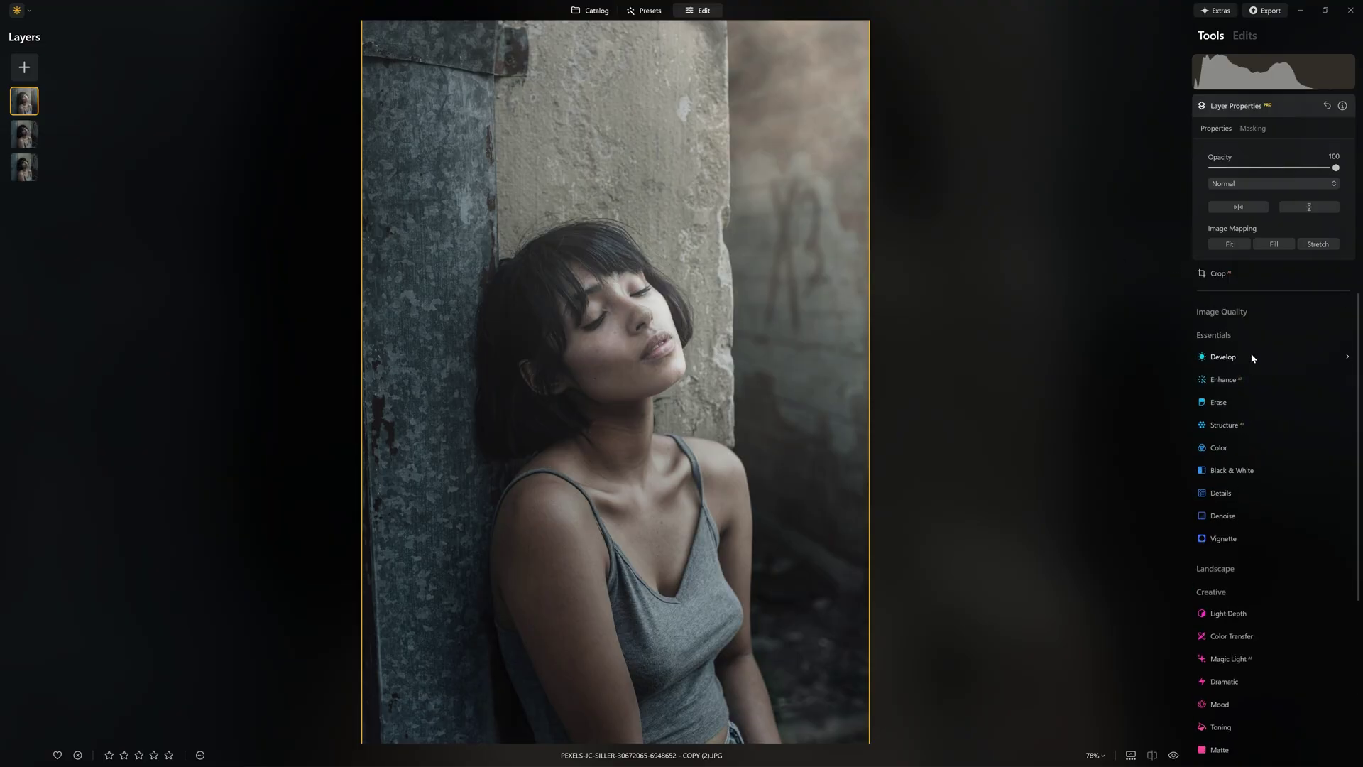
{"action": "left_click", "coordinate": [1250, 318]}
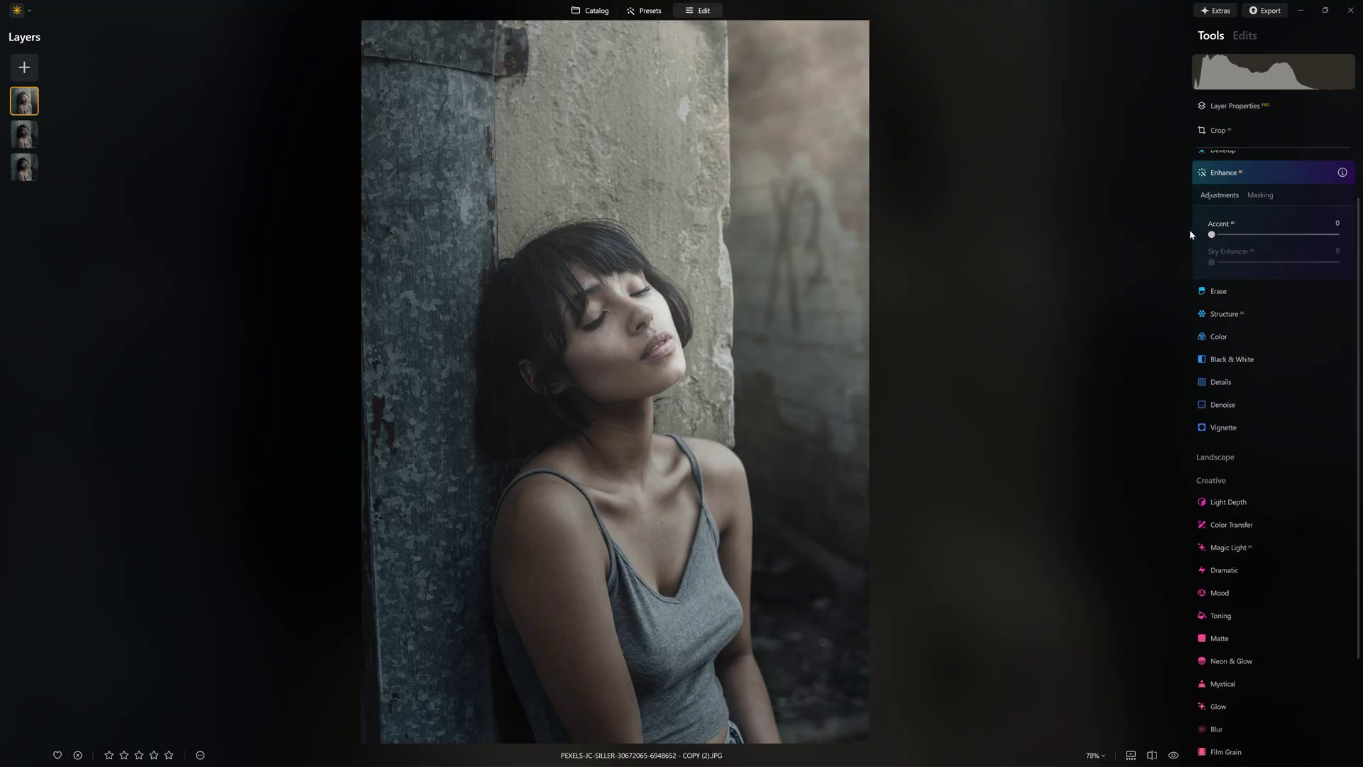
{"action": "left_click_drag", "start_coordinate": [1211, 235], "coordinate": [1340, 235]}
{"action": "double_click", "coordinate": [1340, 234]}
{"action": "left_click", "coordinate": [1245, 36]}
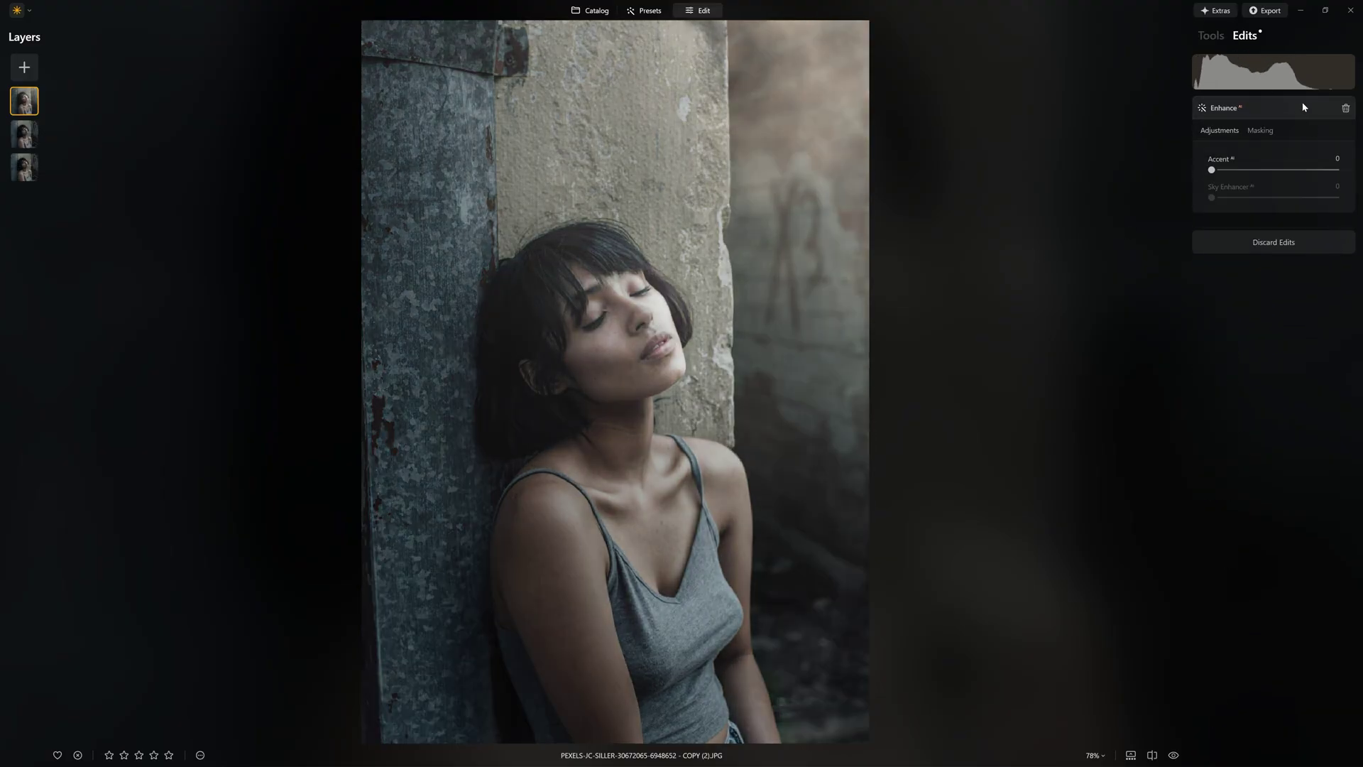
Remove the Enhance adjustment from the merged layer's edit list.
{"action": "left_click", "coordinate": [1345, 108]}
{"action": "left_click", "coordinate": [1216, 39]}
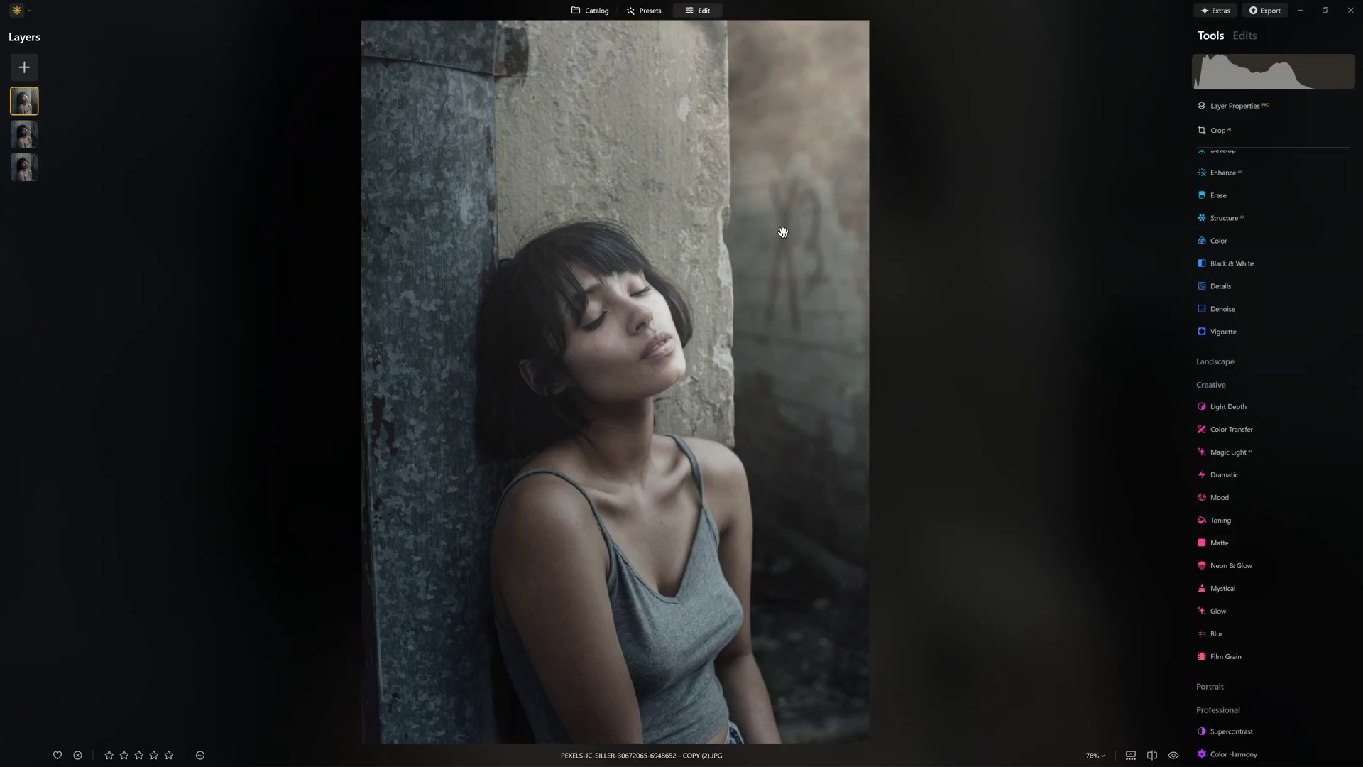
{"action": "scroll", "coordinate": [1284, 473], "scroll_direction": "down", "scroll_amount": 1}
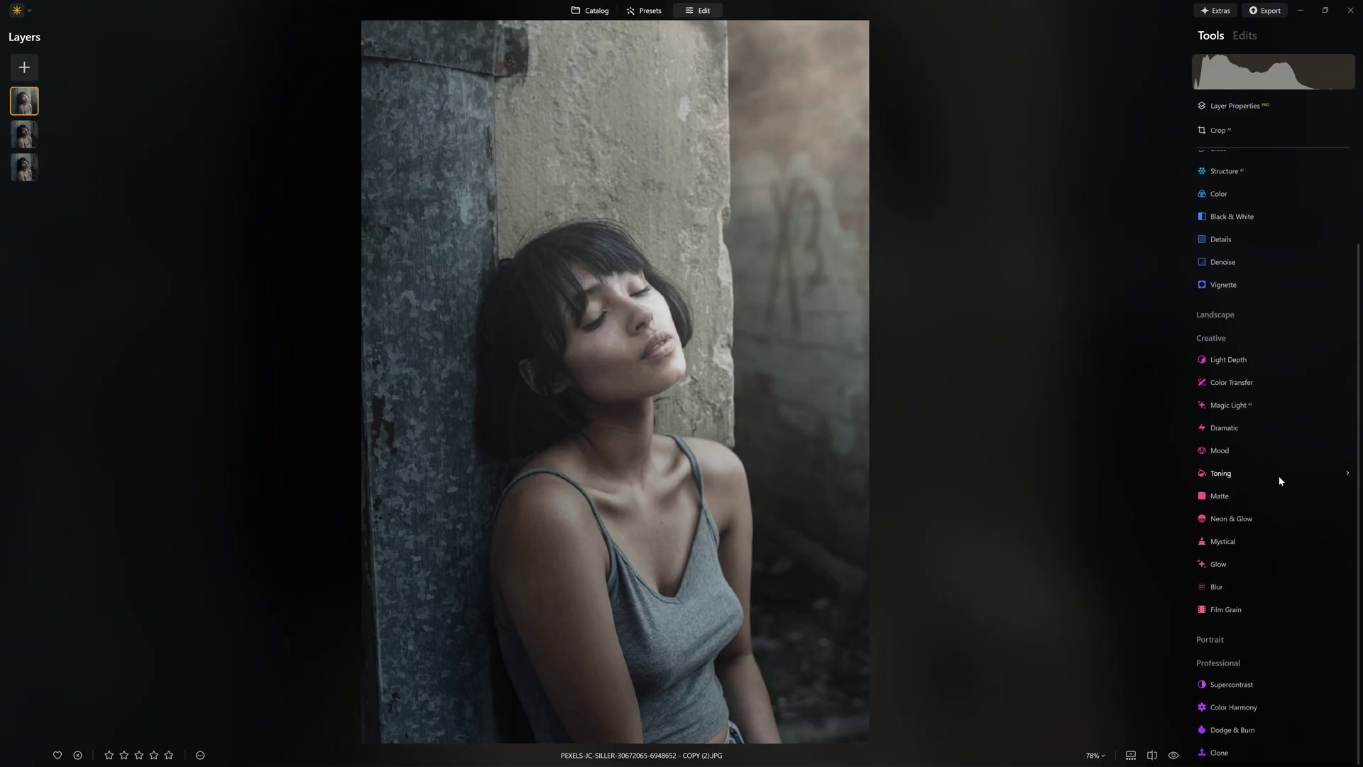
Apply the Dramatic effect with Amount 25 and Local Contrast 0, and compare the photo with and without it.
{"action": "left_click", "coordinate": [1233, 455]}
{"action": "scroll", "coordinate": [1232, 453], "scroll_direction": "down", "scroll_amount": 1}
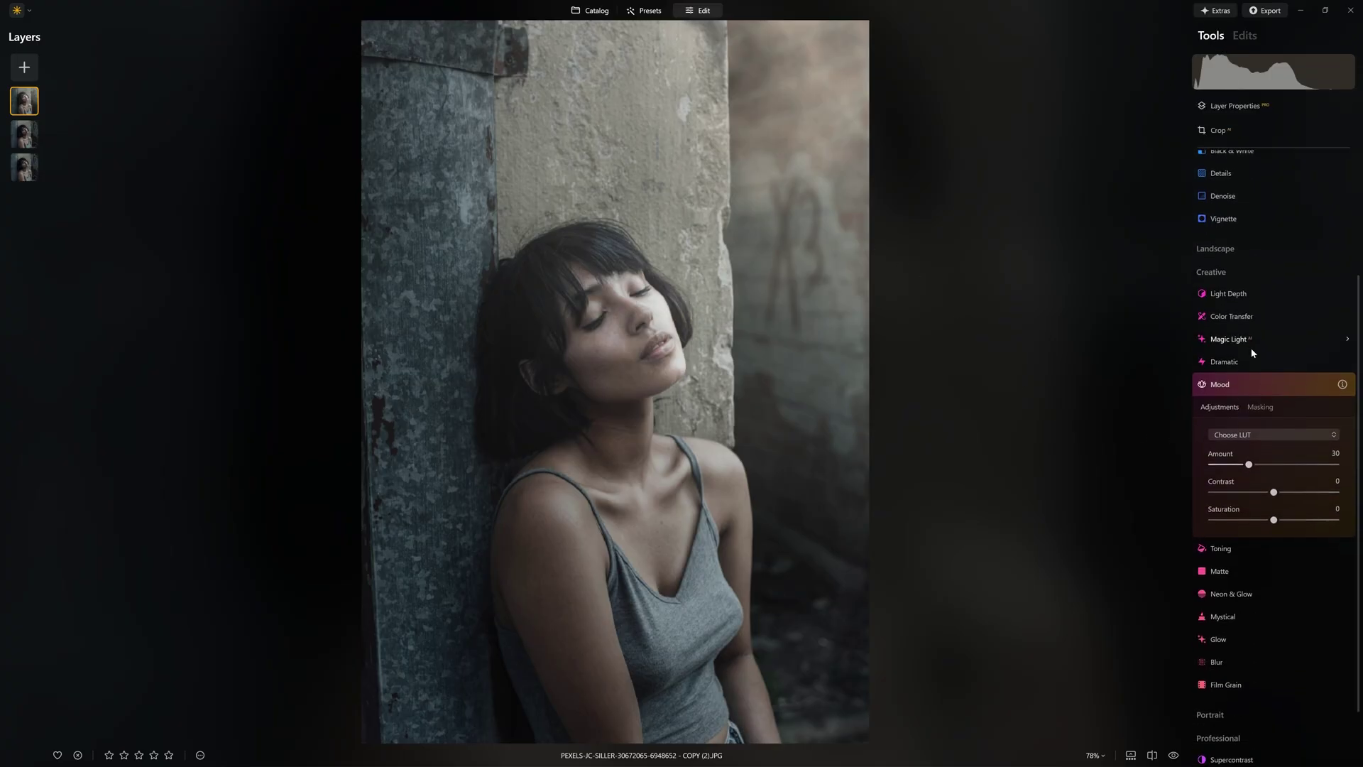
{"action": "left_click", "coordinate": [1233, 364]}
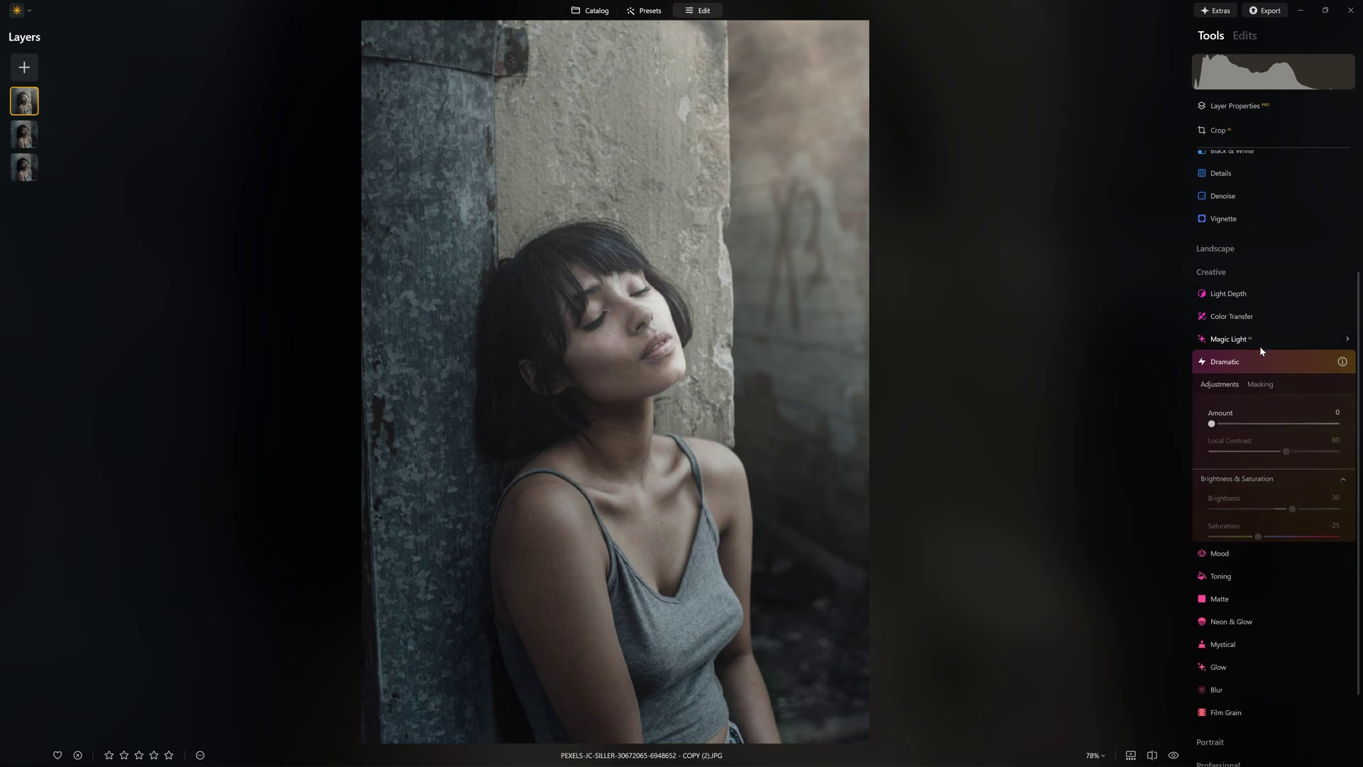
{"action": "left_click_drag", "start_coordinate": [1212, 426], "coordinate": [1200, 456]}
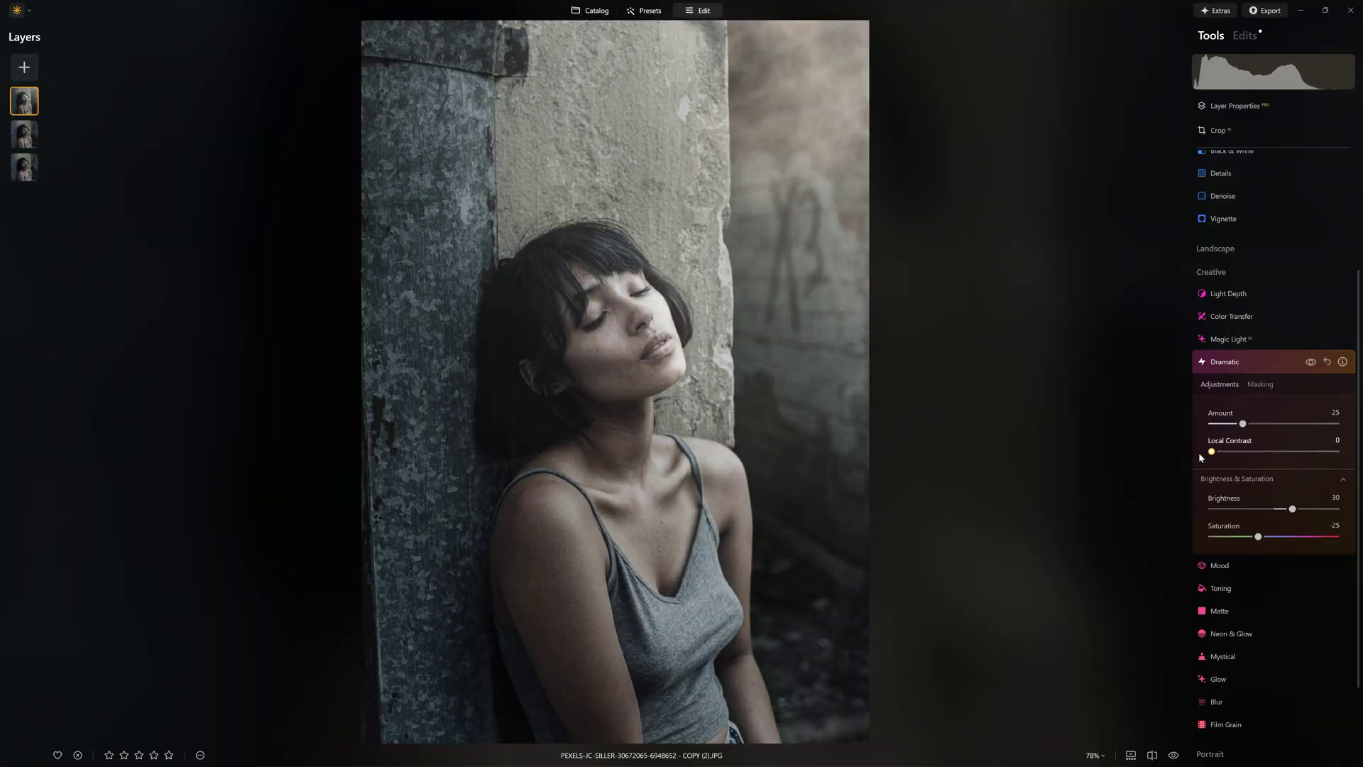
{"action": "left_click", "coordinate": [1310, 363]}
{"action": "left_click", "coordinate": [1310, 362]}
Raise the Dramatic effect's Amount further in two stages, comparing the photo with and without it.
{"action": "left_click_drag", "start_coordinate": [1247, 425], "coordinate": [1262, 427]}
{"action": "left_click", "coordinate": [1310, 362]}
{"action": "left_click", "coordinate": [1310, 363]}
{"action": "left_click", "coordinate": [1310, 362]}
{"action": "left_click", "coordinate": [1310, 363]}
{"action": "mouse_move", "coordinate": [1260, 423]}
{"action": "left_mouse_down"}
{"action": "mouse_move", "coordinate": [1333, 424]}
{"action": "mouse_move", "coordinate": [1271, 423]}
{"action": "left_mouse_up"}
{"action": "left_click", "coordinate": [1287, 359]}
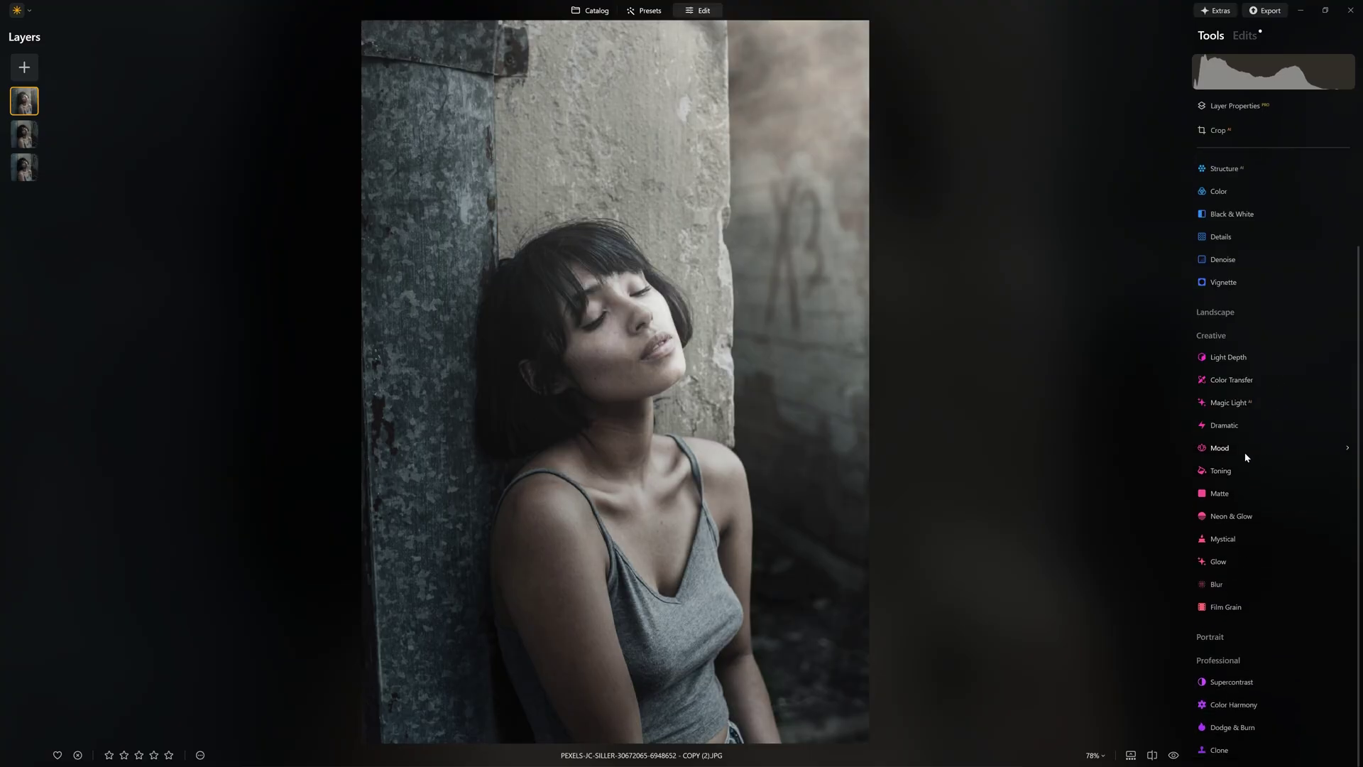
Try the Matte effect at Amount 94, reduce the Amount to 27 and compare the photo with and without it.
{"action": "left_click", "coordinate": [1231, 495]}
{"action": "scroll", "coordinate": [1264, 487], "scroll_direction": "down", "scroll_amount": 1}
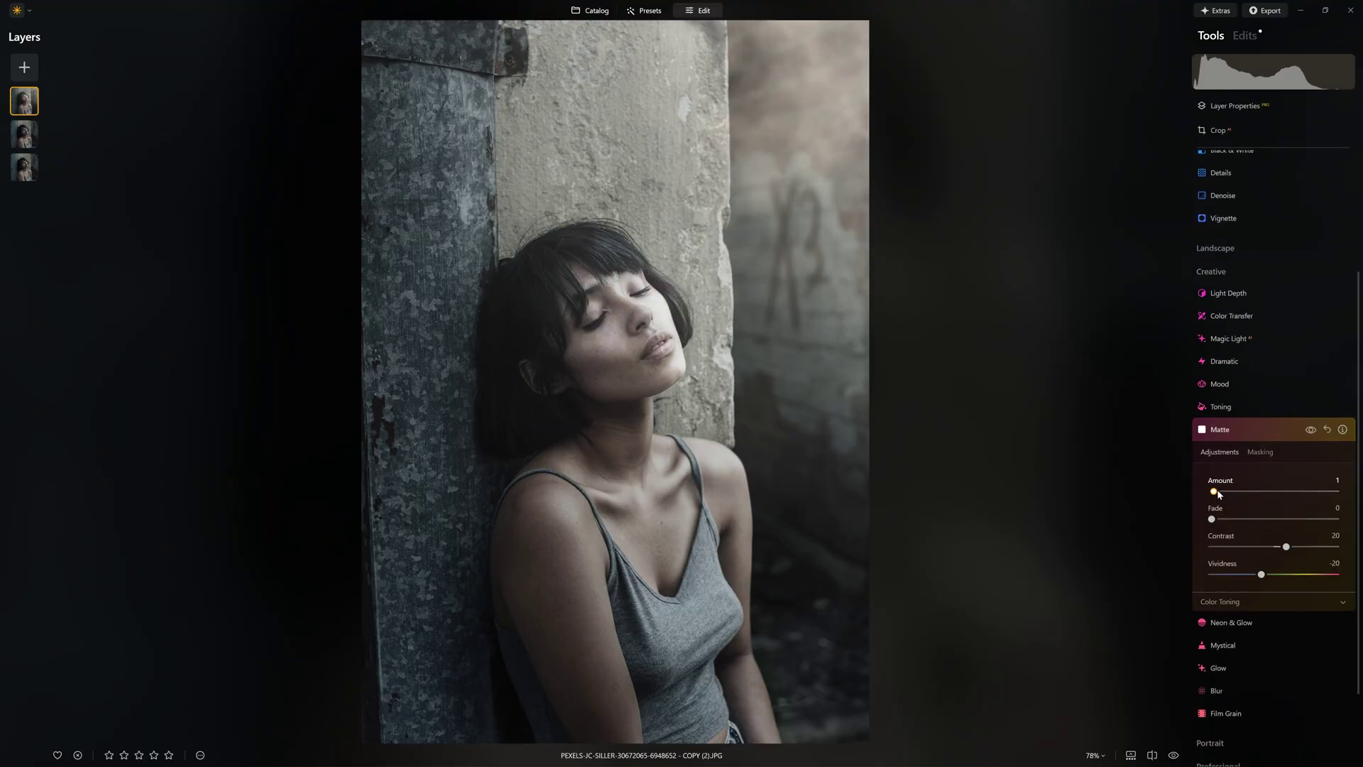
{"action": "left_click_drag", "start_coordinate": [1216, 491], "coordinate": [1329, 494]}
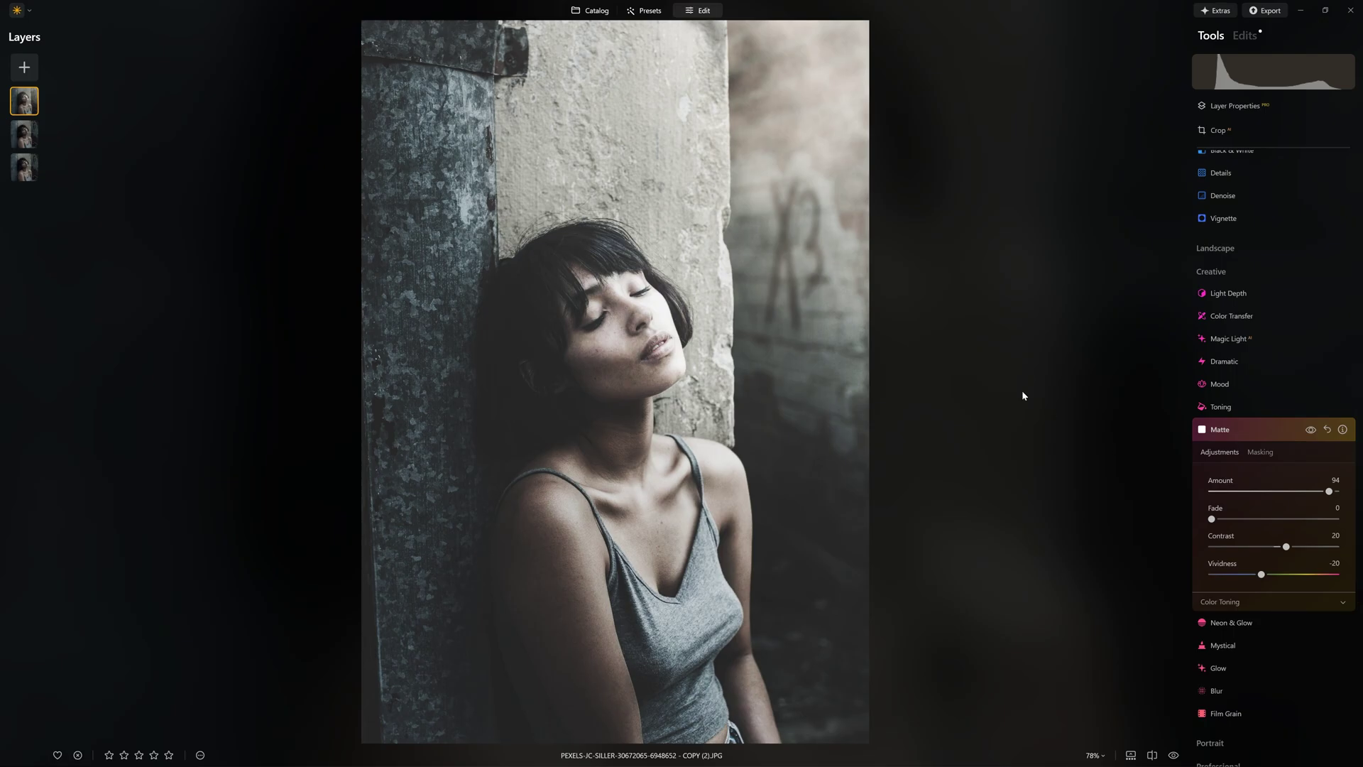
{"action": "left_click", "coordinate": [1311, 430]}
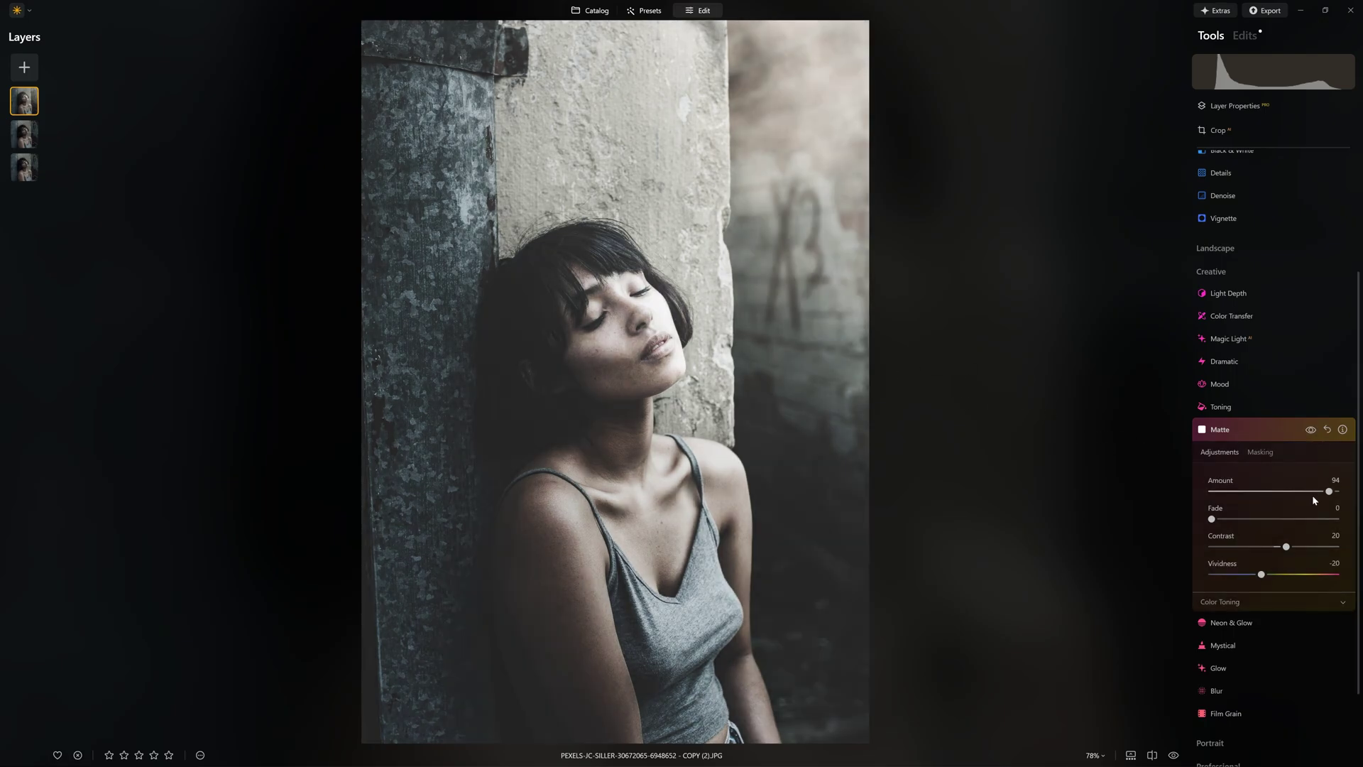
{"action": "left_click_drag", "start_coordinate": [1329, 491], "coordinate": [1248, 492]}
{"action": "left_click", "coordinate": [1311, 429]}
{"action": "left_click", "coordinate": [1311, 429]}
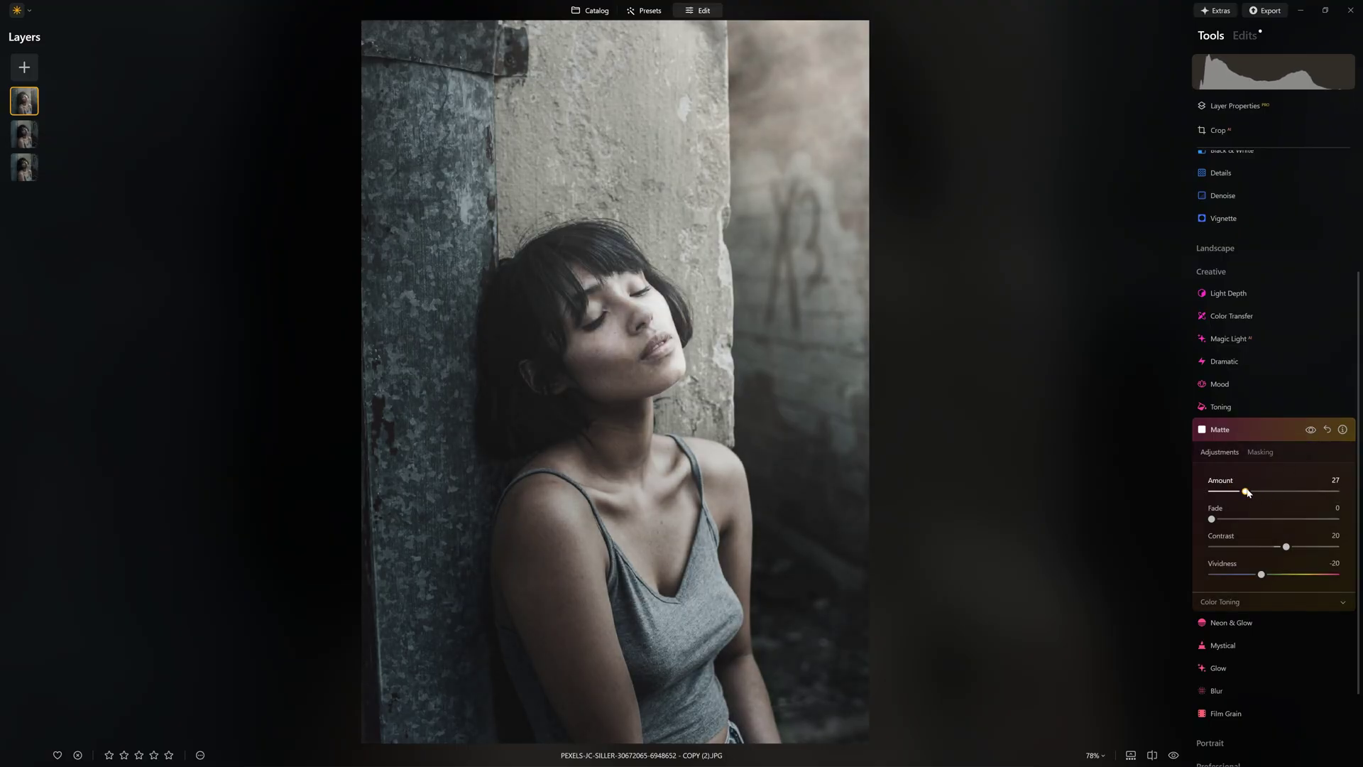
Compare the photo with and without Matte, and set its Amount to 43 and Fade to 7.
{"action": "left_click", "coordinate": [1311, 430]}
{"action": "left_click", "coordinate": [1311, 429]}
{"action": "left_click_drag", "start_coordinate": [1244, 492], "coordinate": [1233, 523]}
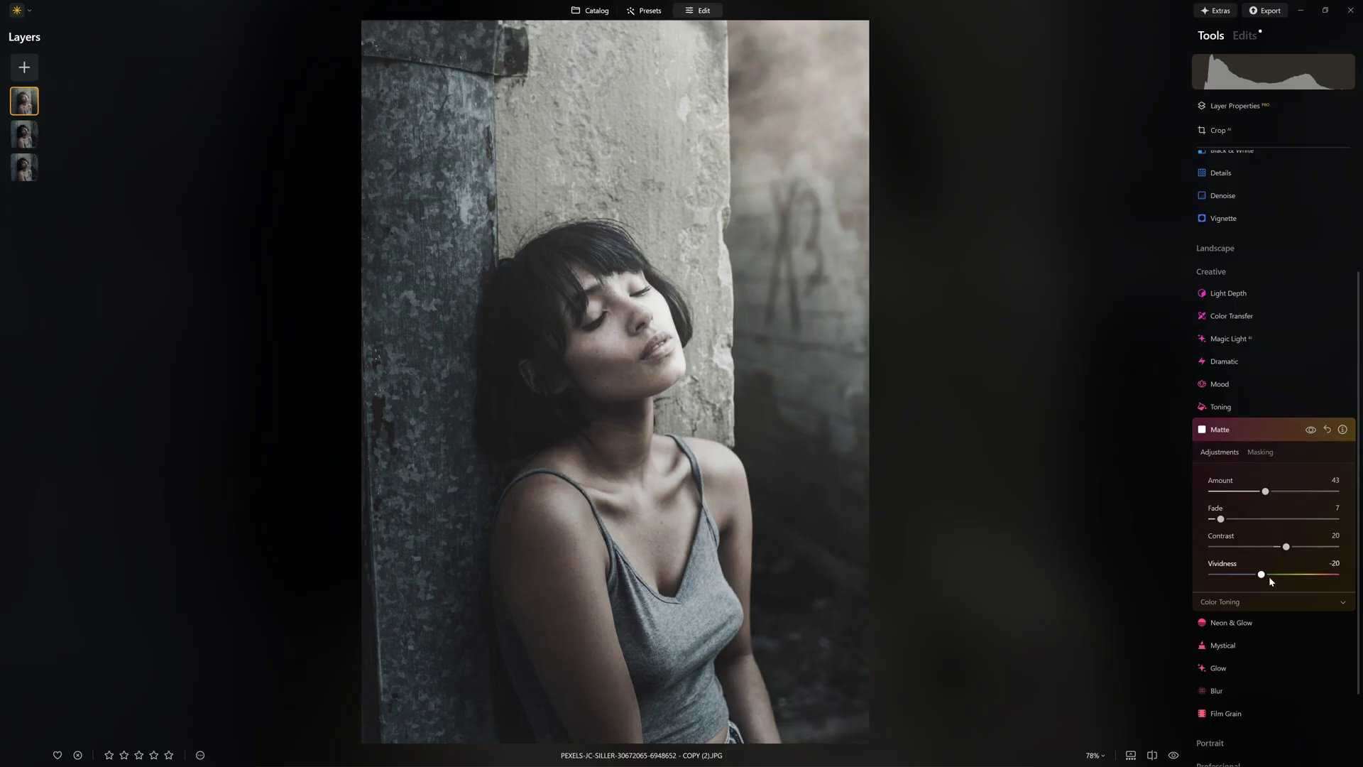
Set Matte's Vividness to 17, compare the result, and reduce the effect's Amount slightly.
{"action": "mouse_move", "coordinate": [1262, 575]}
{"action": "left_mouse_down"}
{"action": "mouse_move", "coordinate": [1301, 576]}
{"action": "mouse_move", "coordinate": [1285, 576]}
{"action": "left_mouse_up"}
{"action": "left_click", "coordinate": [1310, 431]}
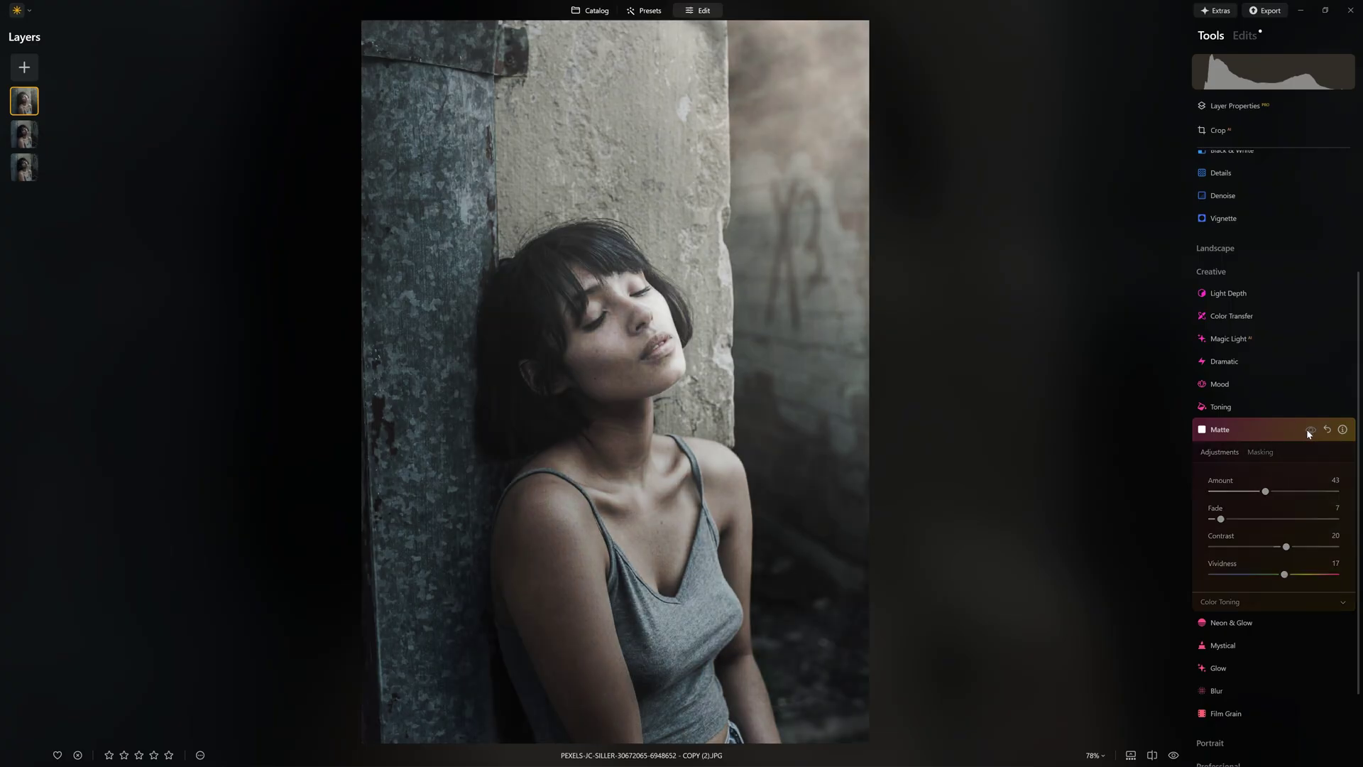
{"action": "left_click", "coordinate": [1310, 431]}
{"action": "left_click_drag", "start_coordinate": [1265, 491], "coordinate": [1249, 491]}
{"action": "left_click", "coordinate": [1284, 433]}
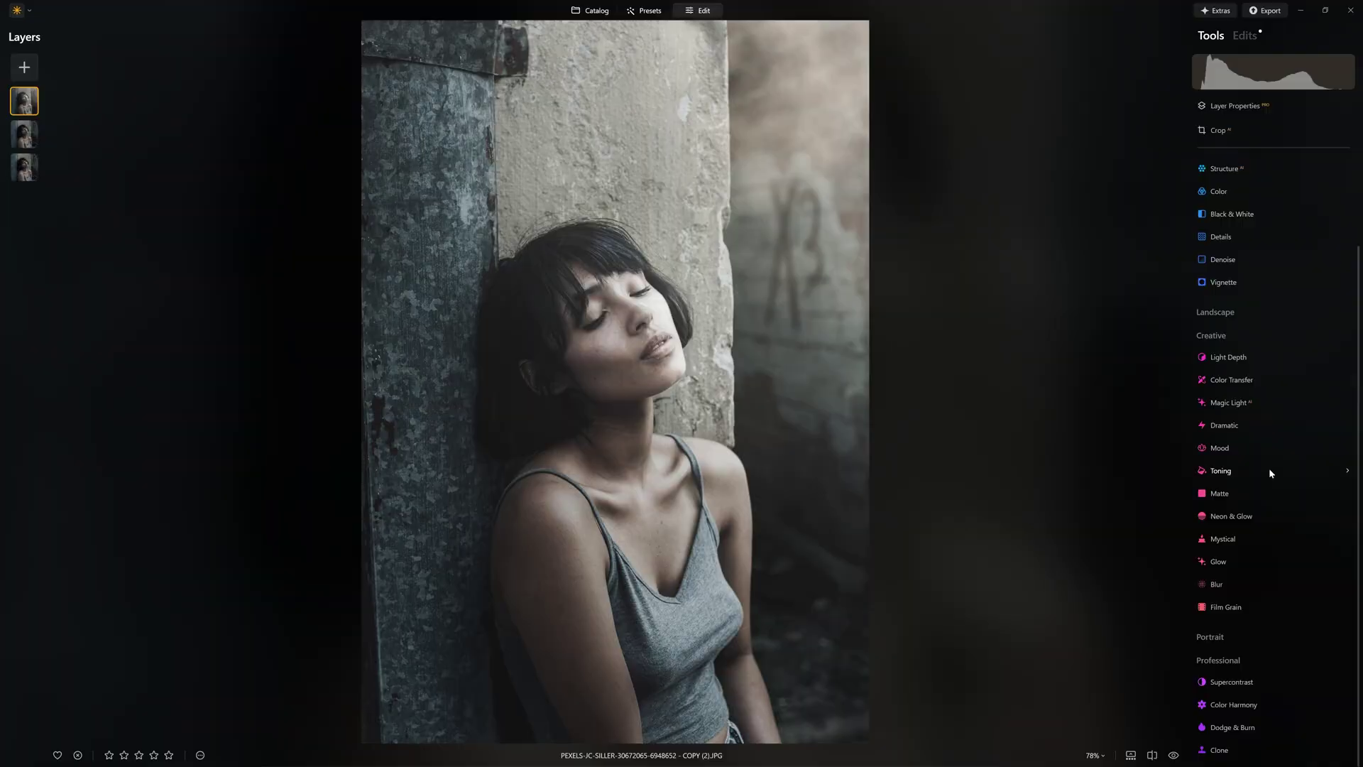
Apply a Soft Focus Glow with Amount 100 and compare the photo with and without it.
{"action": "left_click", "coordinate": [1229, 562]}
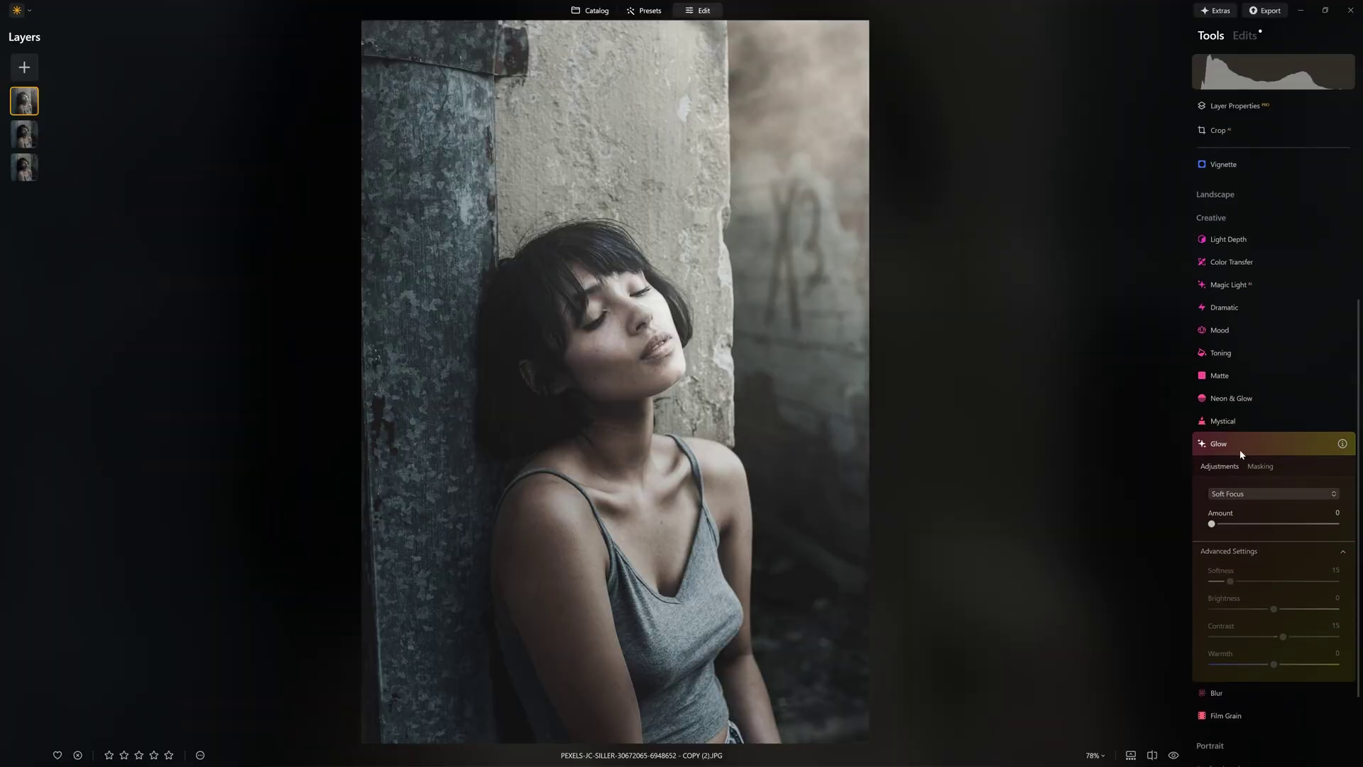
{"action": "left_click_drag", "start_coordinate": [1212, 525], "coordinate": [1356, 539]}
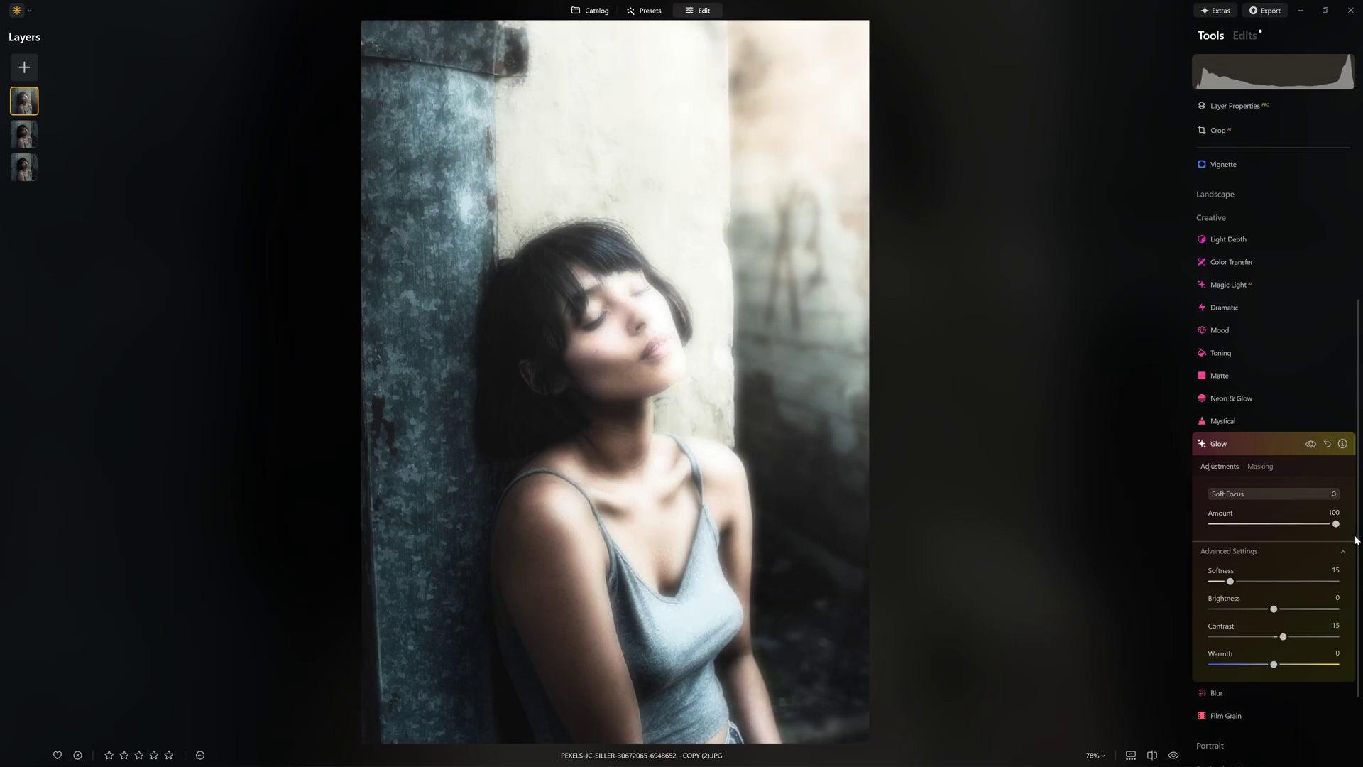
{"action": "left_click", "coordinate": [1311, 447]}
{"action": "left_click", "coordinate": [1312, 448]}
Set the Glow's Softness to 51, Brightness to -36, Contrast to 21 and Warmth to 0, and compare the result.
{"action": "left_click_drag", "start_coordinate": [1231, 582], "coordinate": [1257, 667]}
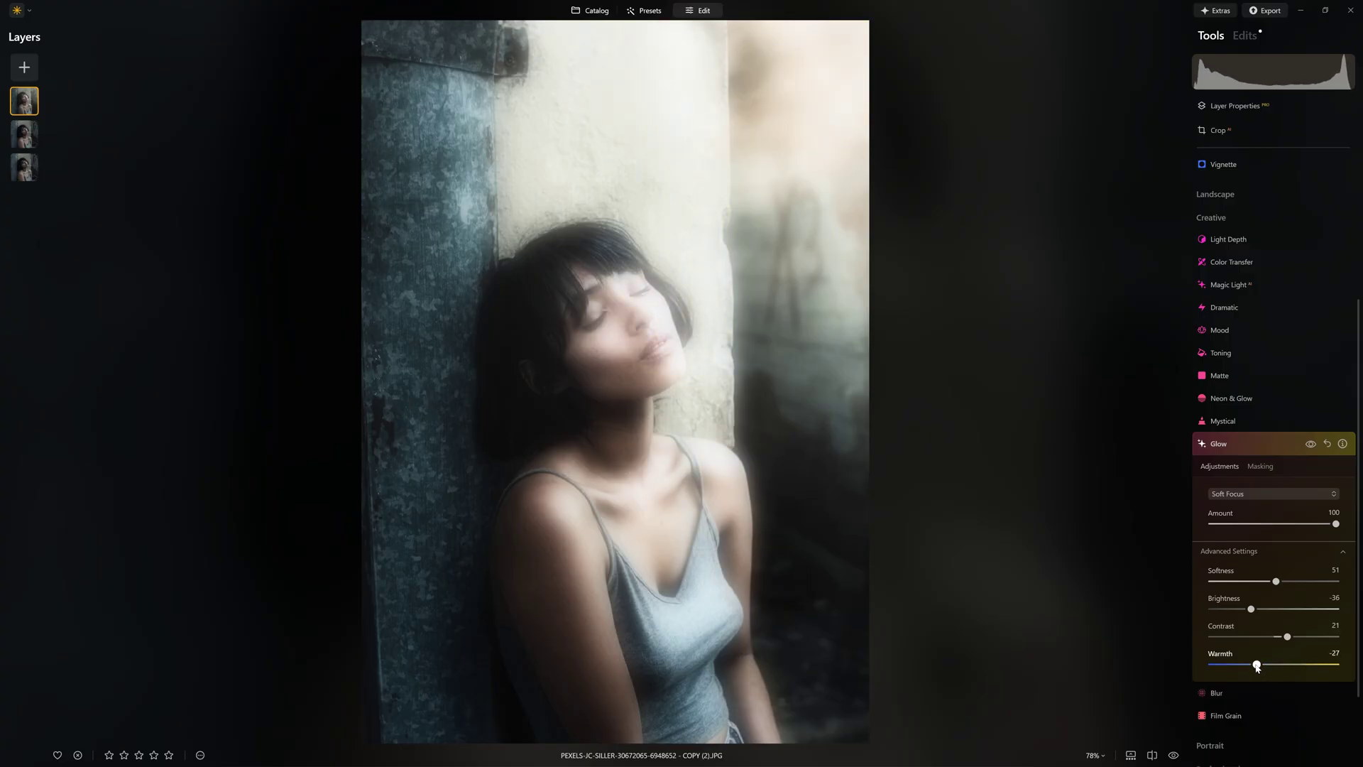
{"action": "double_click", "coordinate": [1256, 665]}
{"action": "left_click", "coordinate": [1311, 444]}
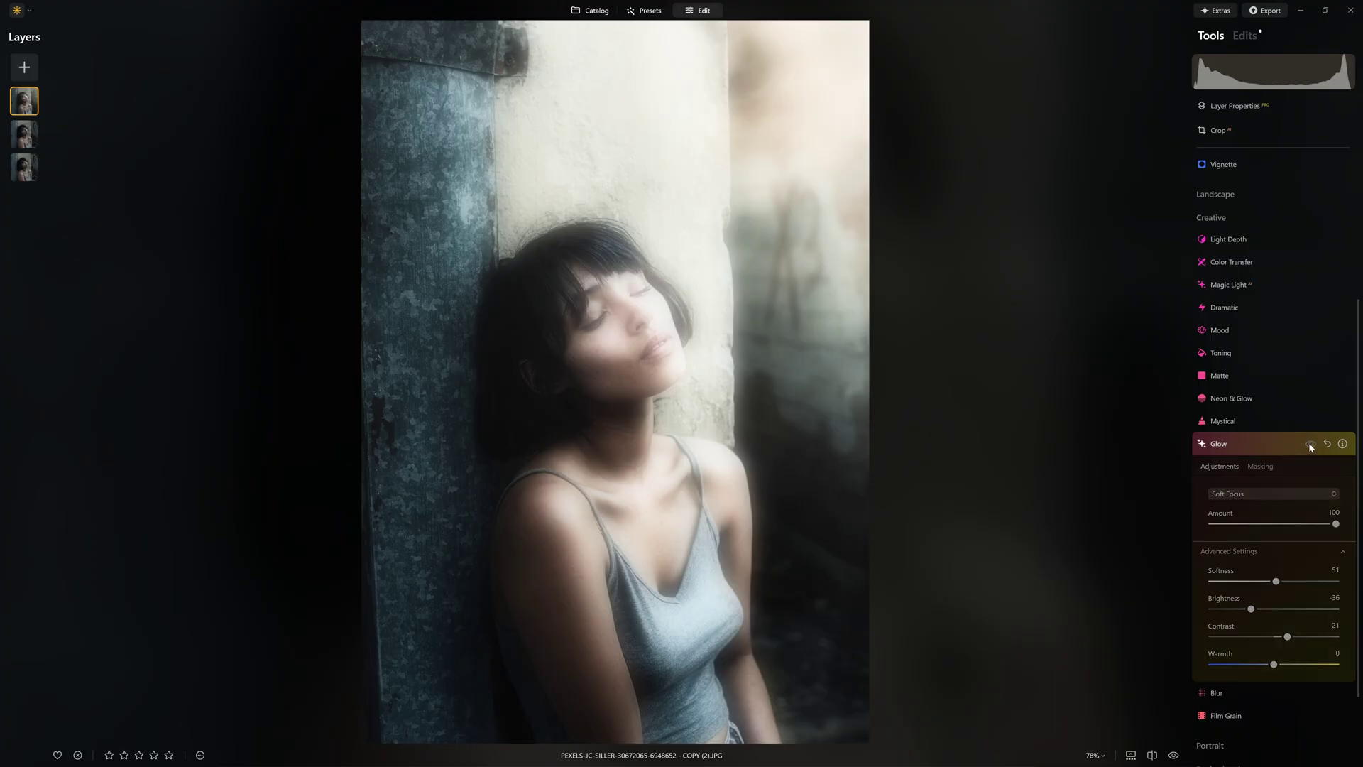
{"action": "left_click", "coordinate": [1310, 445]}
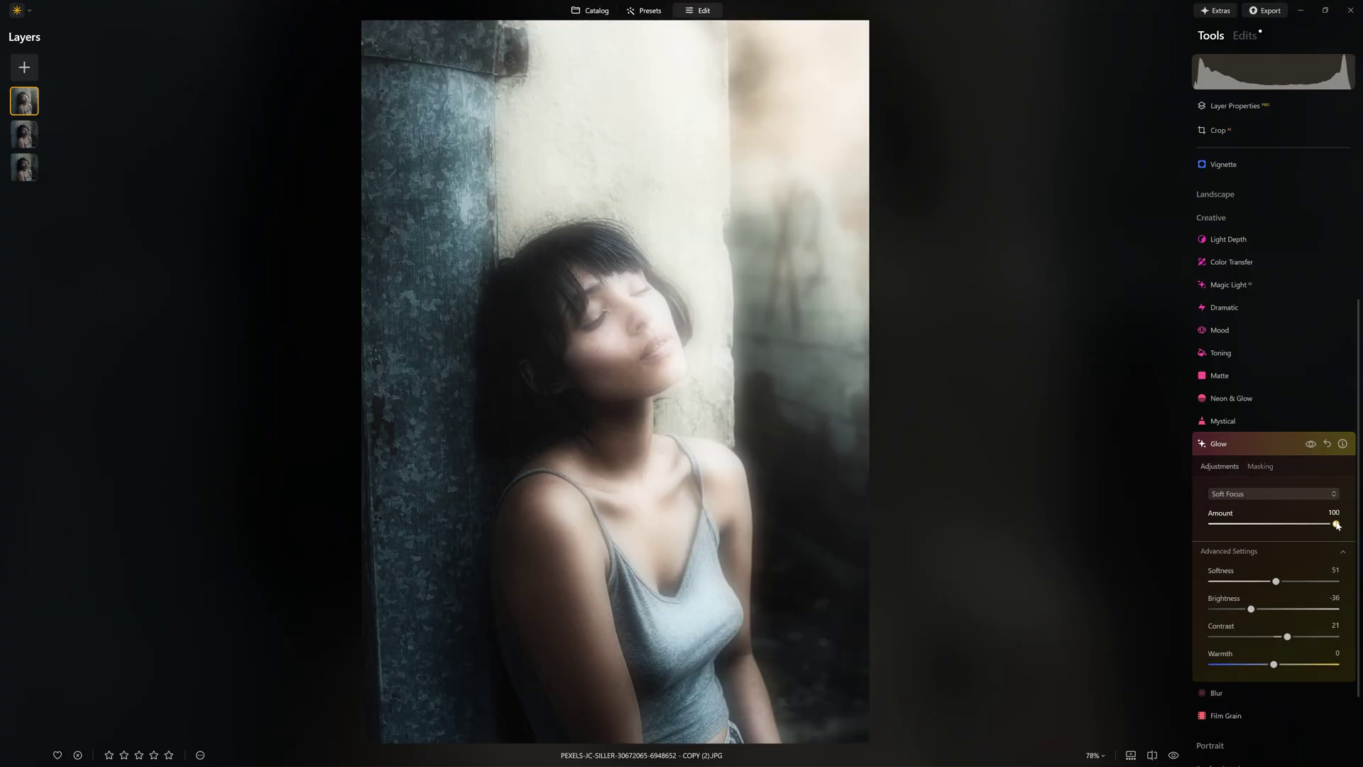
Lower the Glow Amount to 0 and repeatedly compare the photo with and without the effect.
{"action": "left_click_drag", "start_coordinate": [1337, 524], "coordinate": [1213, 527]}
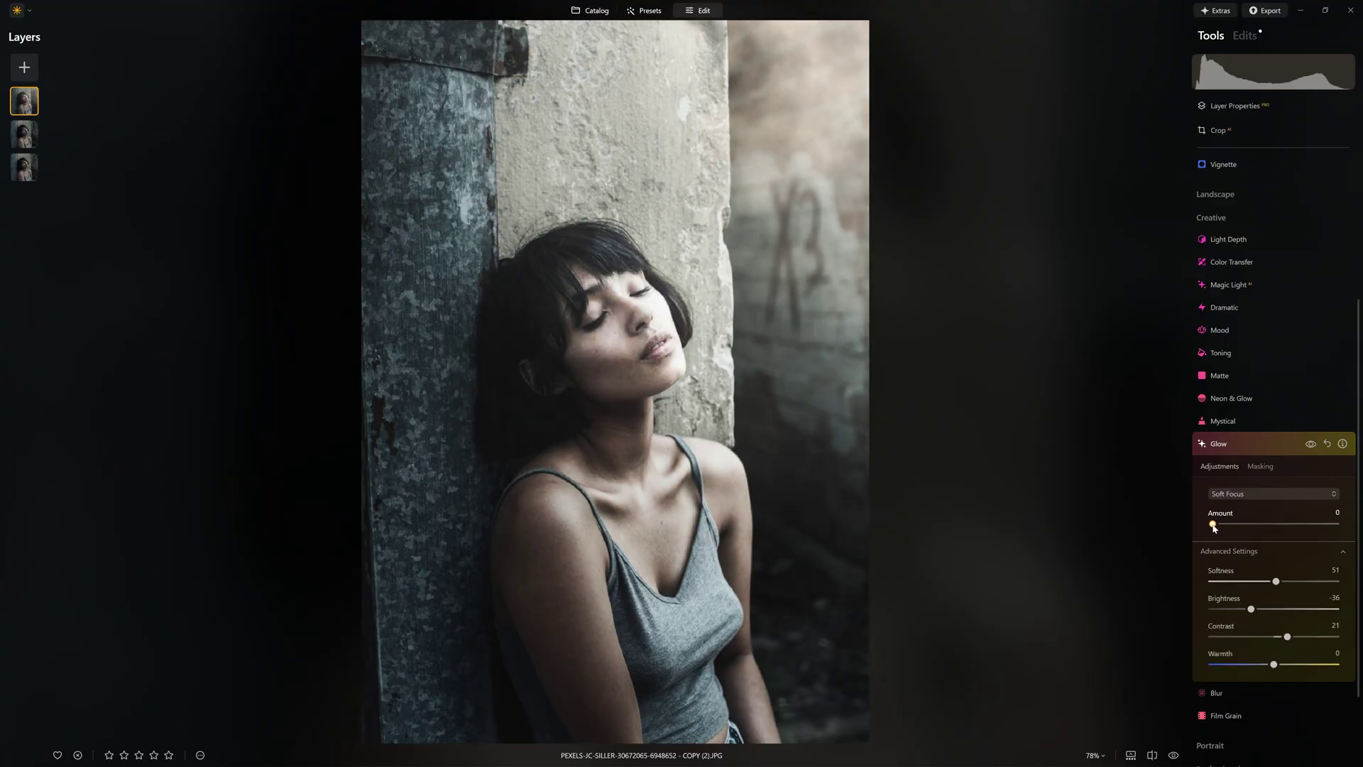
{"action": "left_click", "coordinate": [1311, 445]}
{"action": "left_click", "coordinate": [1311, 444]}
{"action": "left_click", "coordinate": [1310, 444]}
{"action": "left_click", "coordinate": [1310, 444]}
{"action": "left_click", "coordinate": [1311, 445]}
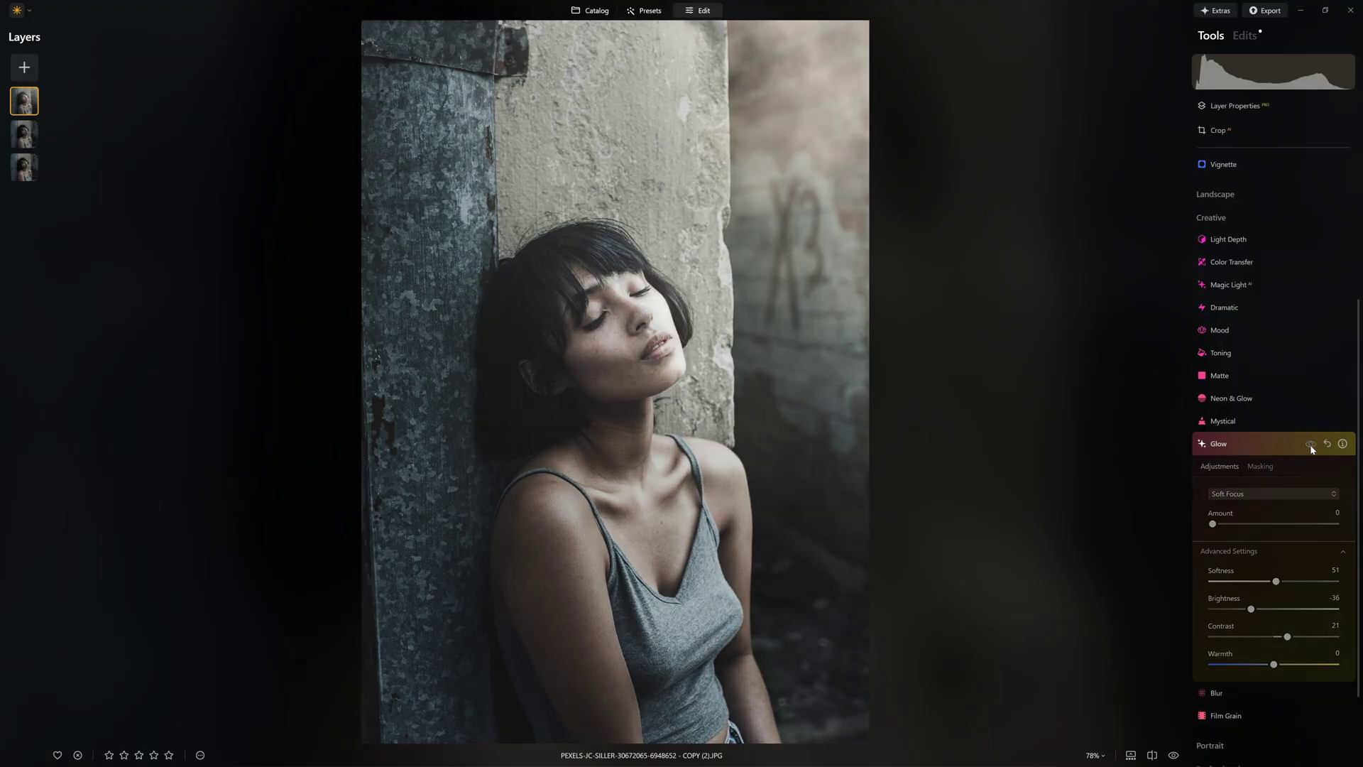
{"action": "left_click", "coordinate": [1311, 445]}
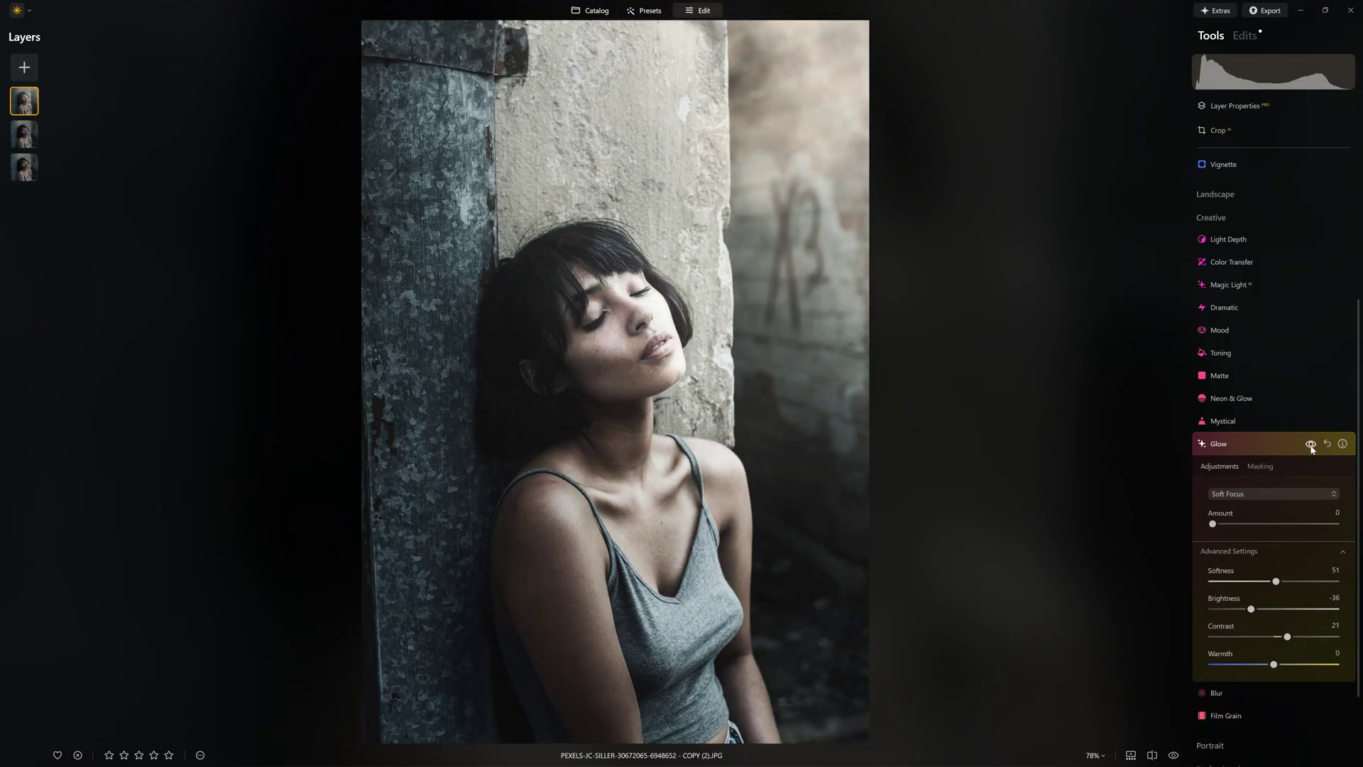
Paint a Glow mask down the blue metal wall with a size 400, softness 0 brush, and compare the result.
{"action": "left_click", "coordinate": [1260, 466]}
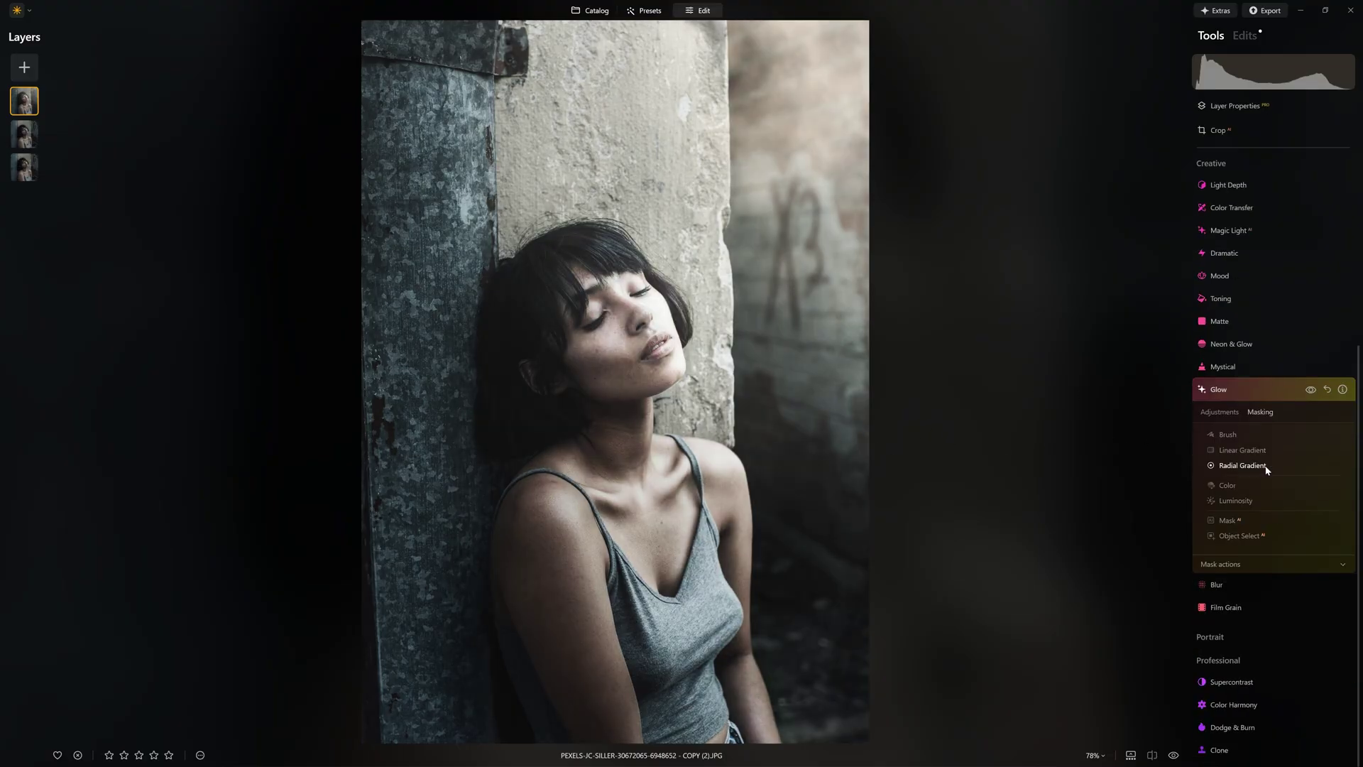
{"action": "left_click", "coordinate": [1219, 434]}
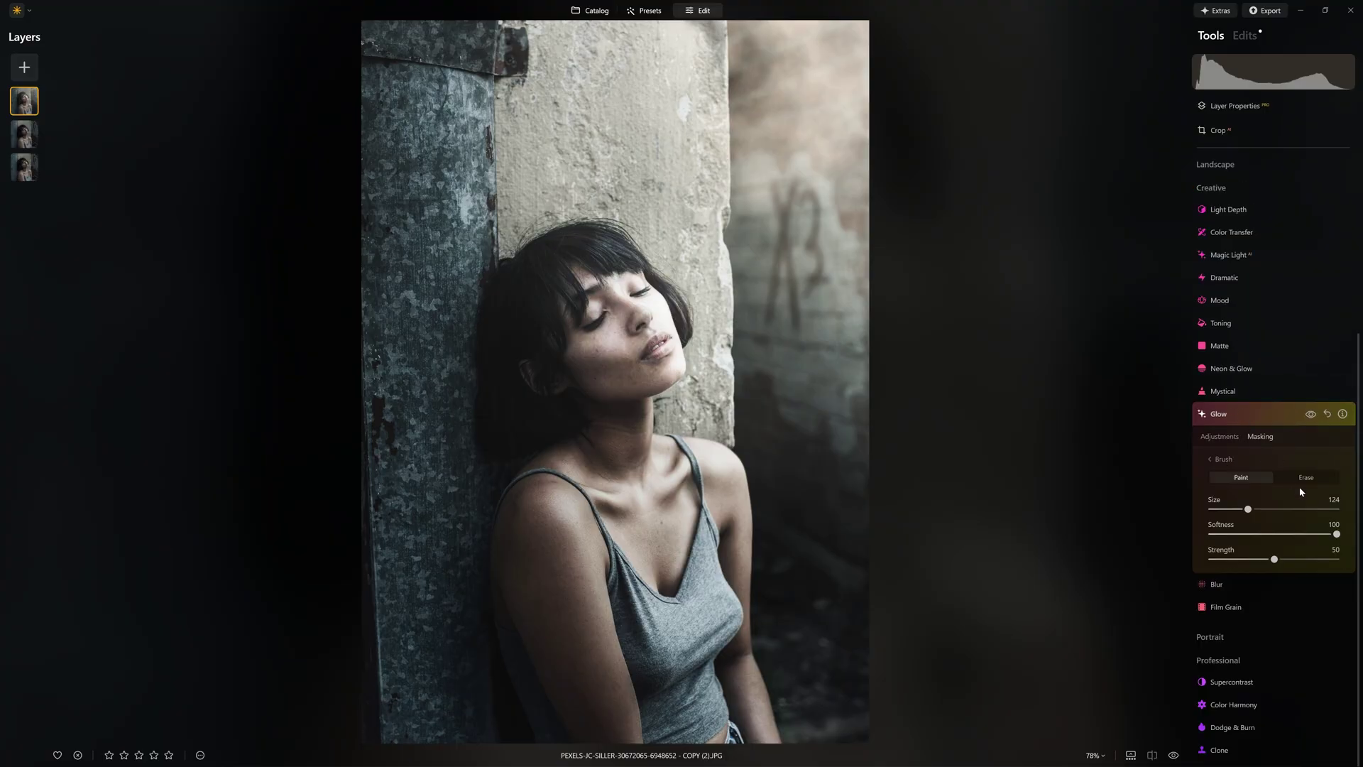
{"action": "mouse_move", "coordinate": [1248, 509]}
{"action": "left_mouse_down"}
{"action": "mouse_move", "coordinate": [1358, 498]}
{"action": "mouse_move", "coordinate": [1336, 533]}
{"action": "mouse_move", "coordinate": [1207, 533]}
{"action": "left_mouse_up"}
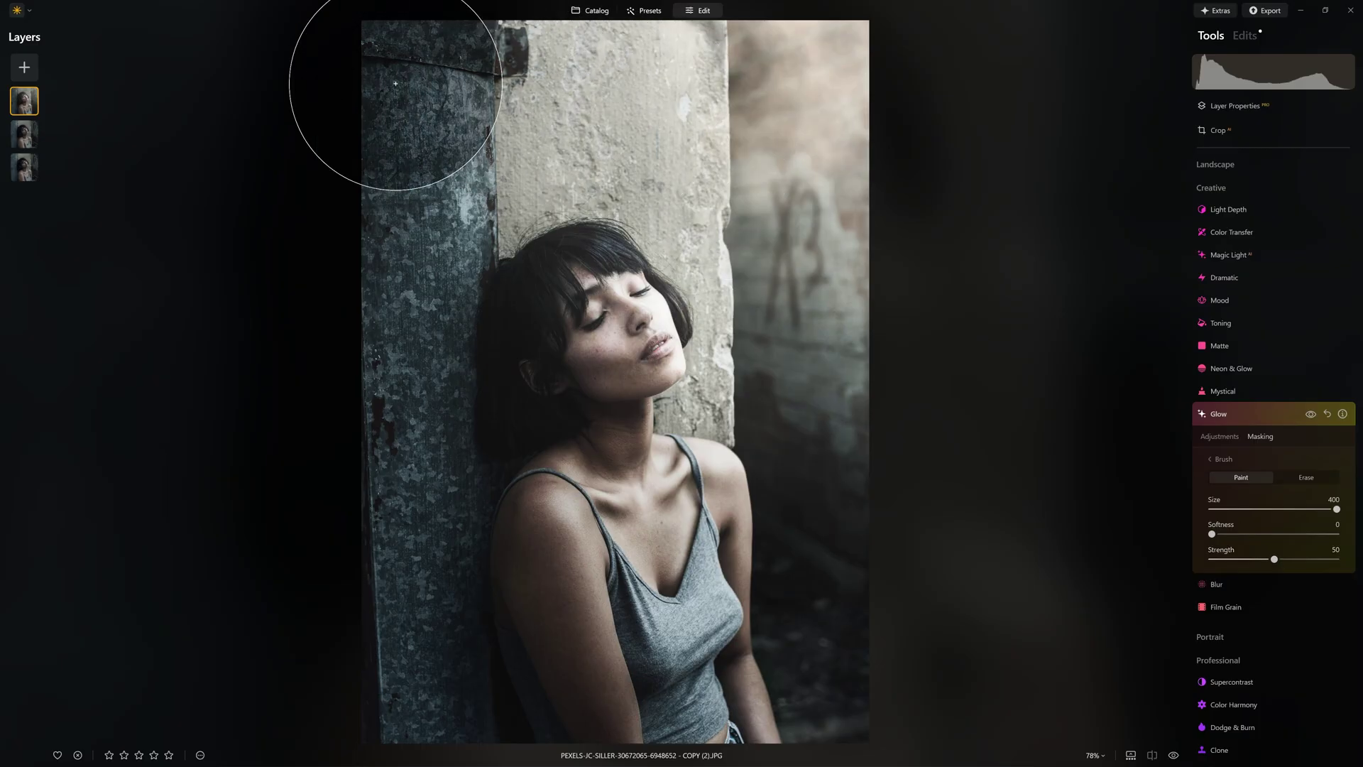
{"action": "mouse_move", "coordinate": [396, 84]}
{"action": "left_mouse_down"}
{"action": "mouse_move", "coordinate": [860, 54]}
{"action": "mouse_move", "coordinate": [899, 96]}
{"action": "mouse_move", "coordinate": [792, 194]}
{"action": "mouse_move", "coordinate": [536, 203]}
{"action": "mouse_move", "coordinate": [327, 268]}
{"action": "mouse_move", "coordinate": [399, 340]}
{"action": "mouse_move", "coordinate": [844, 339]}
{"action": "mouse_move", "coordinate": [917, 384]}
{"action": "mouse_move", "coordinate": [716, 447]}
{"action": "mouse_move", "coordinate": [732, 446]}
{"action": "mouse_move", "coordinate": [298, 474]}
{"action": "mouse_move", "coordinate": [322, 594]}
{"action": "mouse_move", "coordinate": [747, 554]}
{"action": "mouse_move", "coordinate": [924, 601]}
{"action": "mouse_move", "coordinate": [884, 664]}
{"action": "mouse_move", "coordinate": [329, 685]}
{"action": "left_mouse_up"}
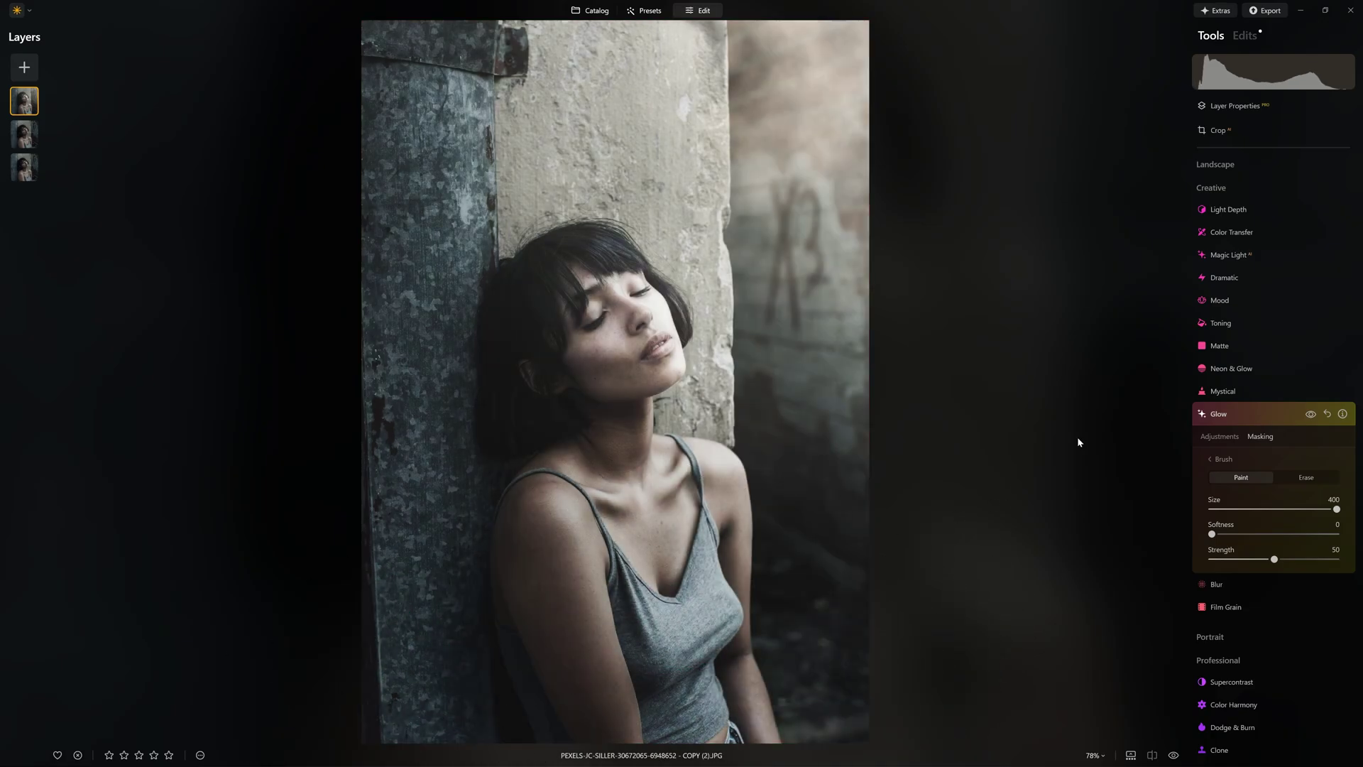
{"action": "left_click", "coordinate": [1310, 414]}
{"action": "left_click", "coordinate": [1310, 414]}
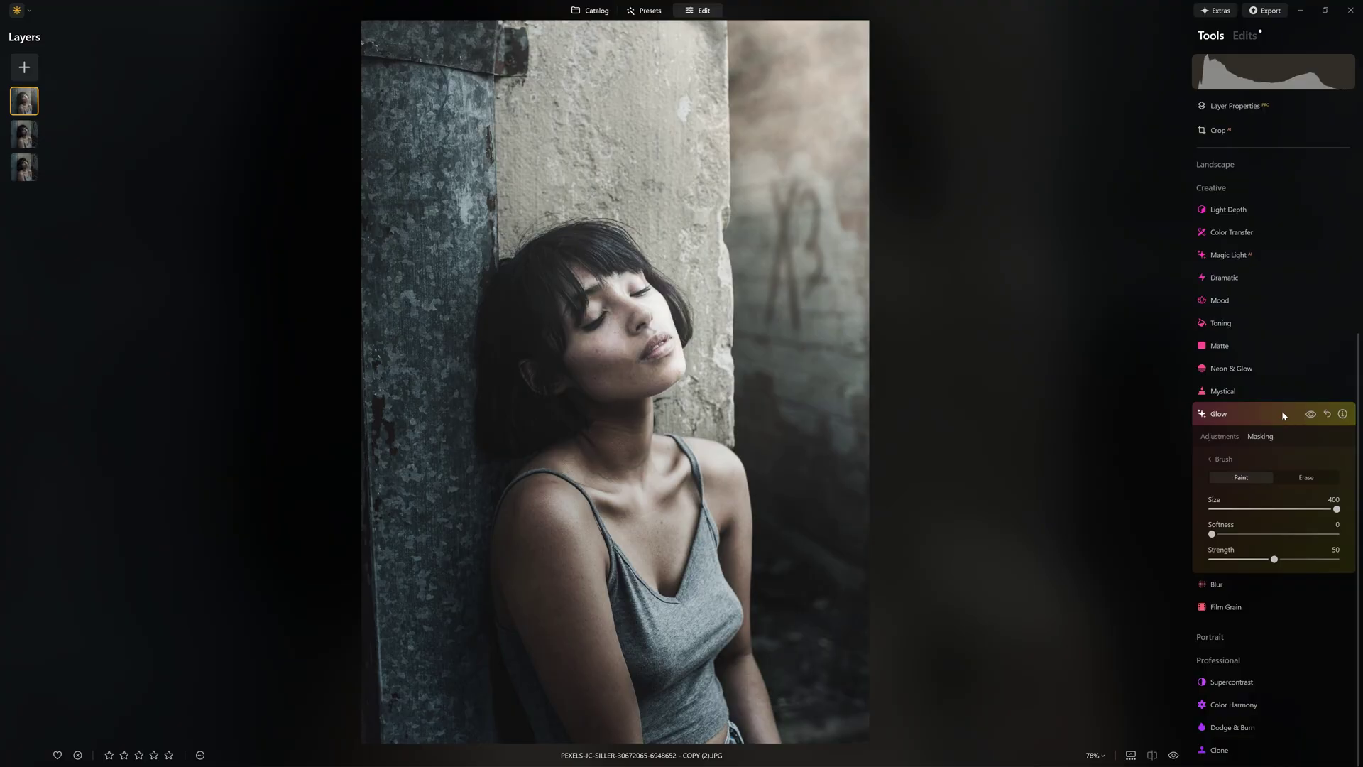
{"action": "left_click", "coordinate": [1283, 416]}
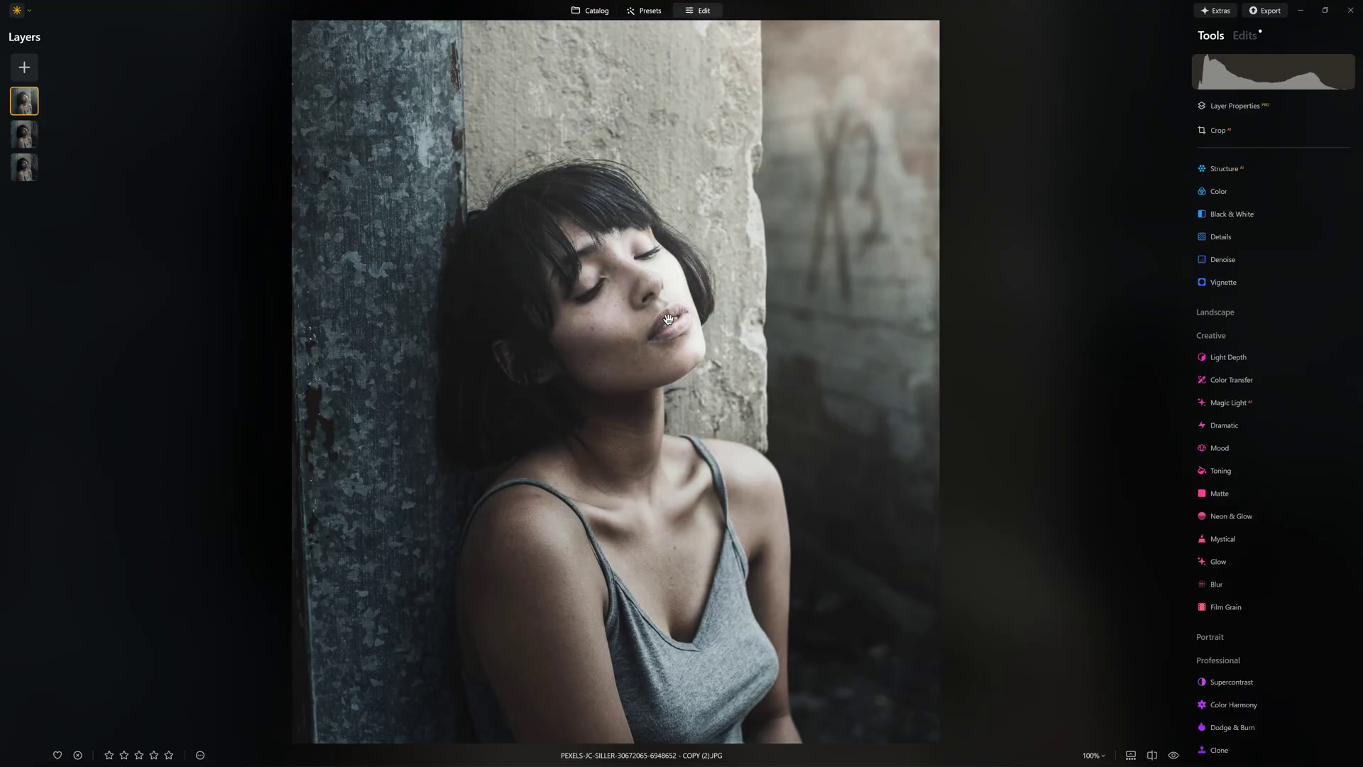
Try the Color tool's Saturation at 100 on the photo, and reset the adjustment.
{"action": "left_click", "coordinate": [667, 323]}
{"action": "left_click", "coordinate": [749, 306]}
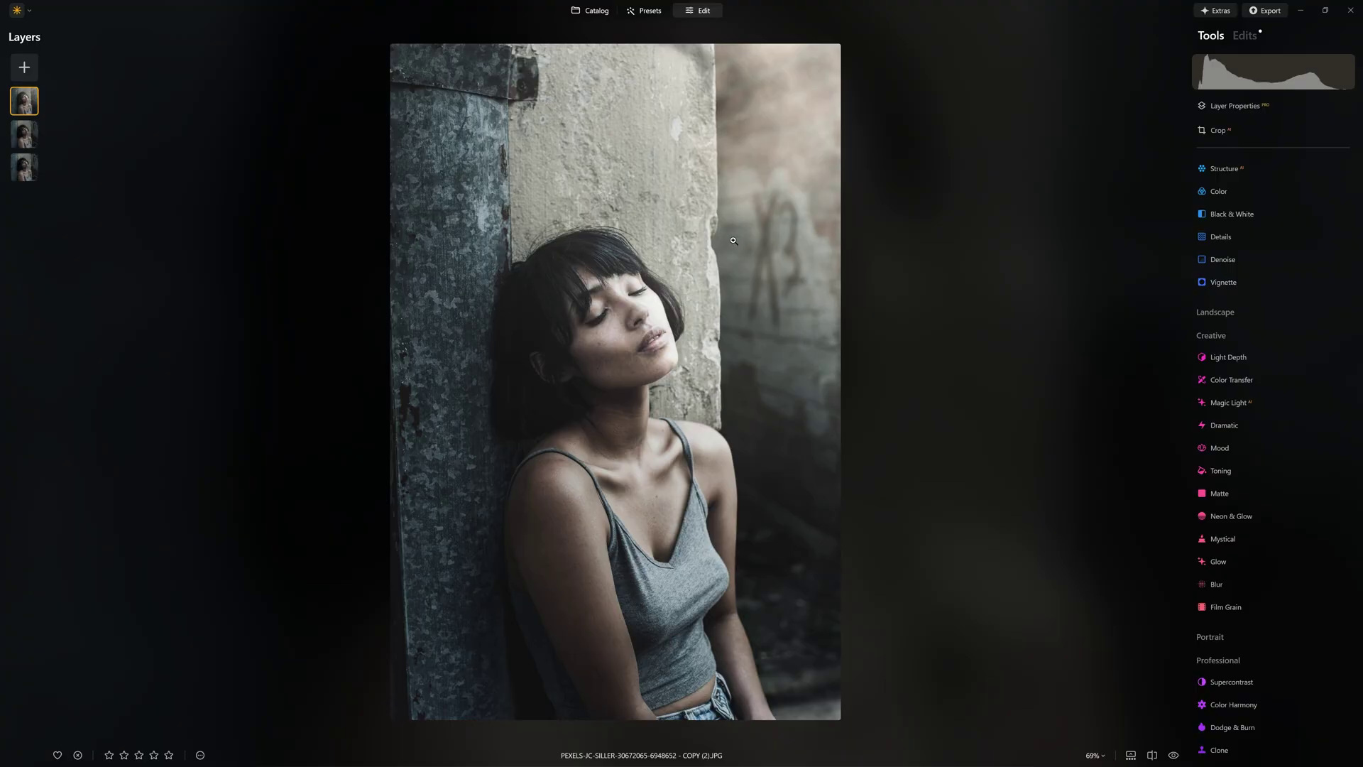
{"action": "scroll", "coordinate": [1302, 353], "scroll_direction": "up", "scroll_amount": 3}
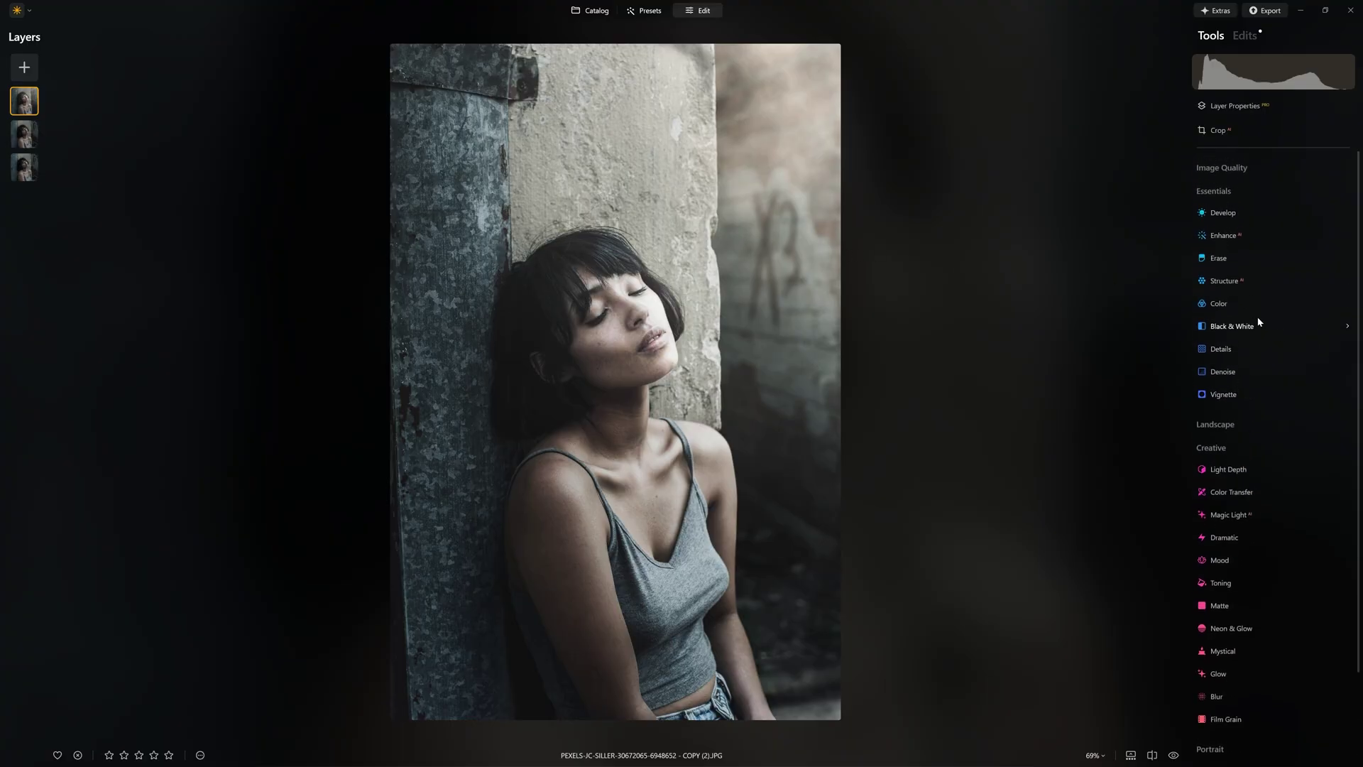
{"action": "left_click", "coordinate": [1218, 304]}
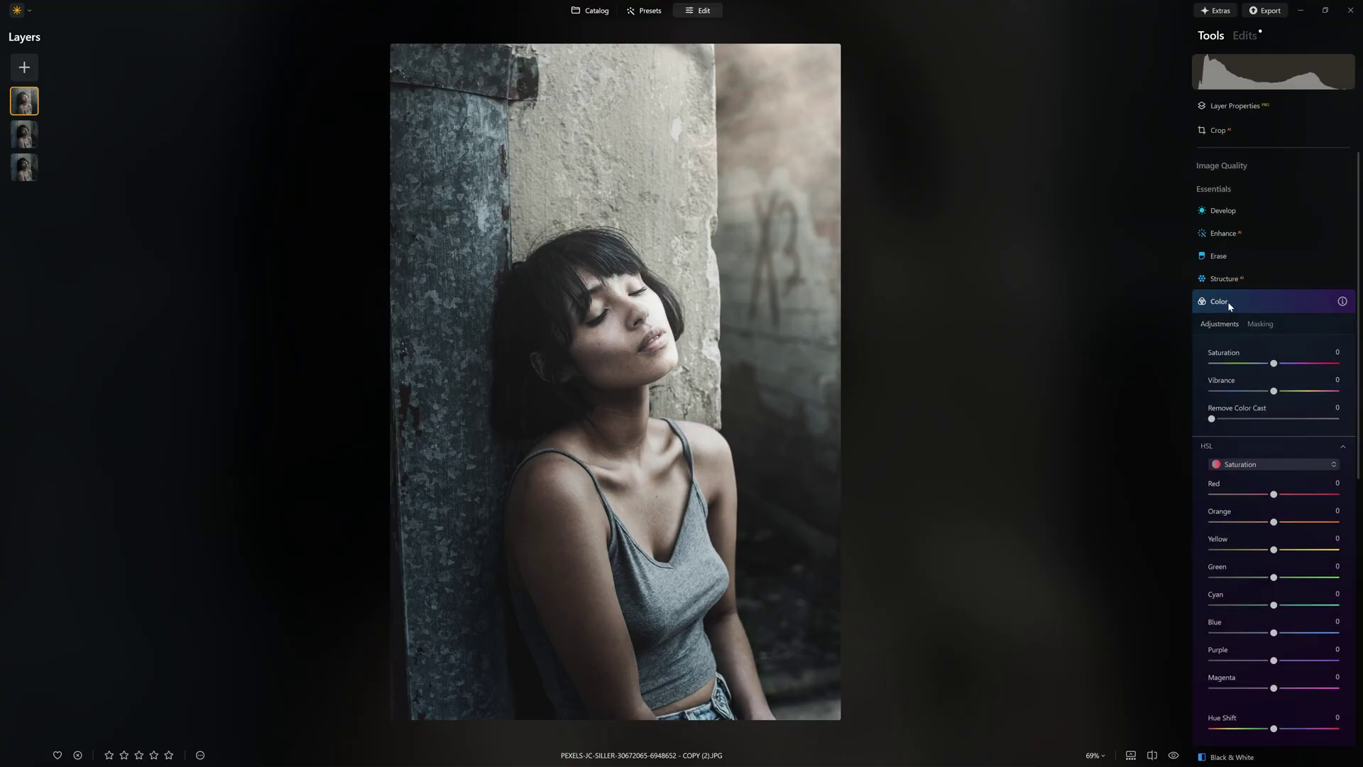
{"action": "left_click", "coordinate": [1228, 301]}
{"action": "left_click", "coordinate": [1228, 301]}
{"action": "left_click_drag", "start_coordinate": [1276, 362], "coordinate": [1353, 374]}
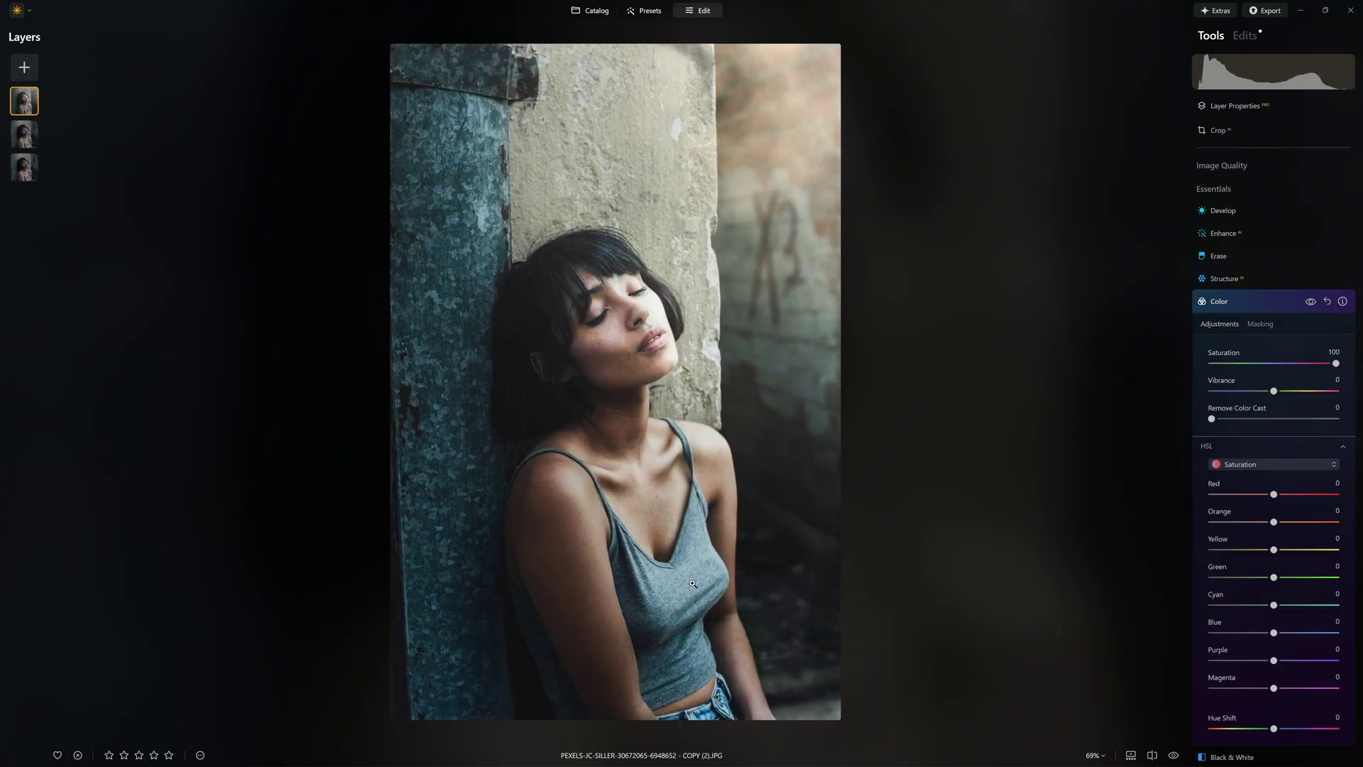
{"action": "left_click", "coordinate": [1330, 305]}
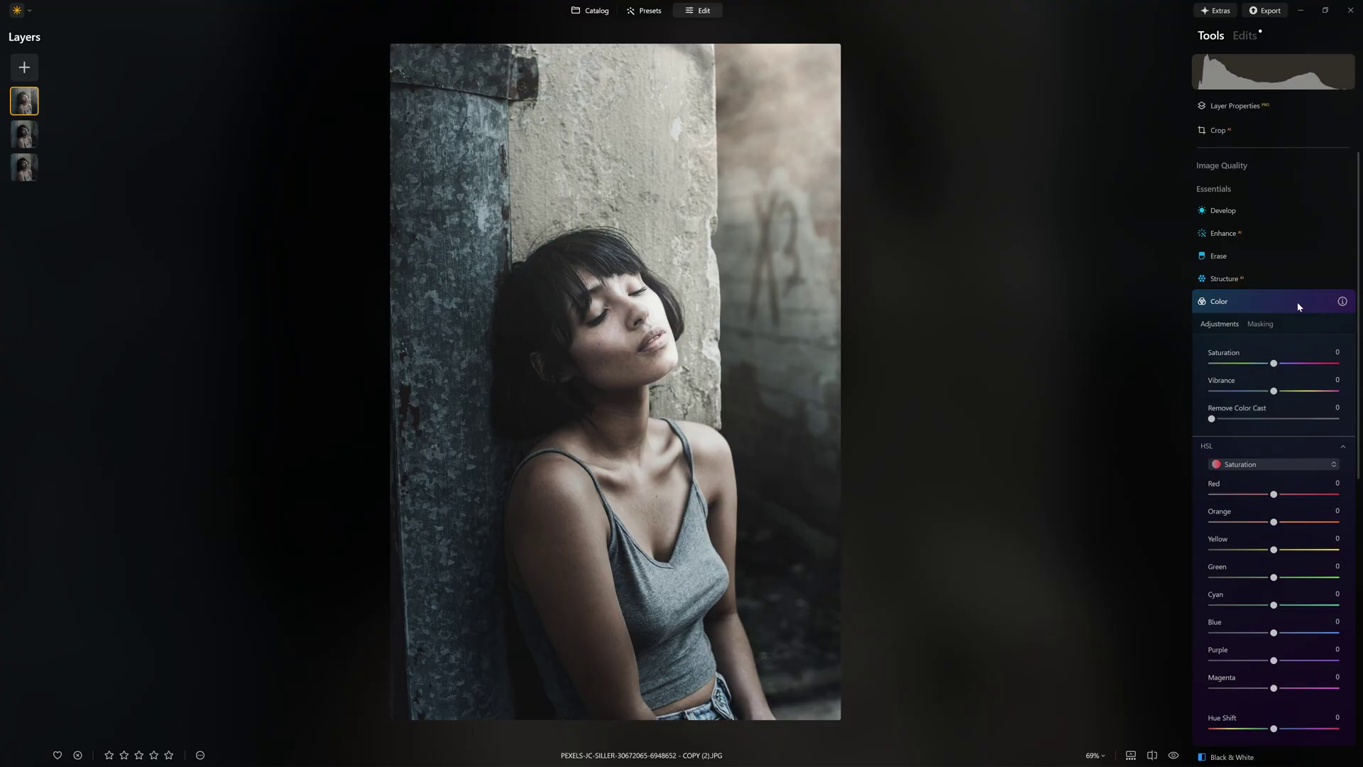
{"action": "left_click", "coordinate": [1299, 304]}
Delete the reset Color adjustment from the layer's edit list and return to the creative tools.
{"action": "left_click", "coordinate": [1245, 34]}
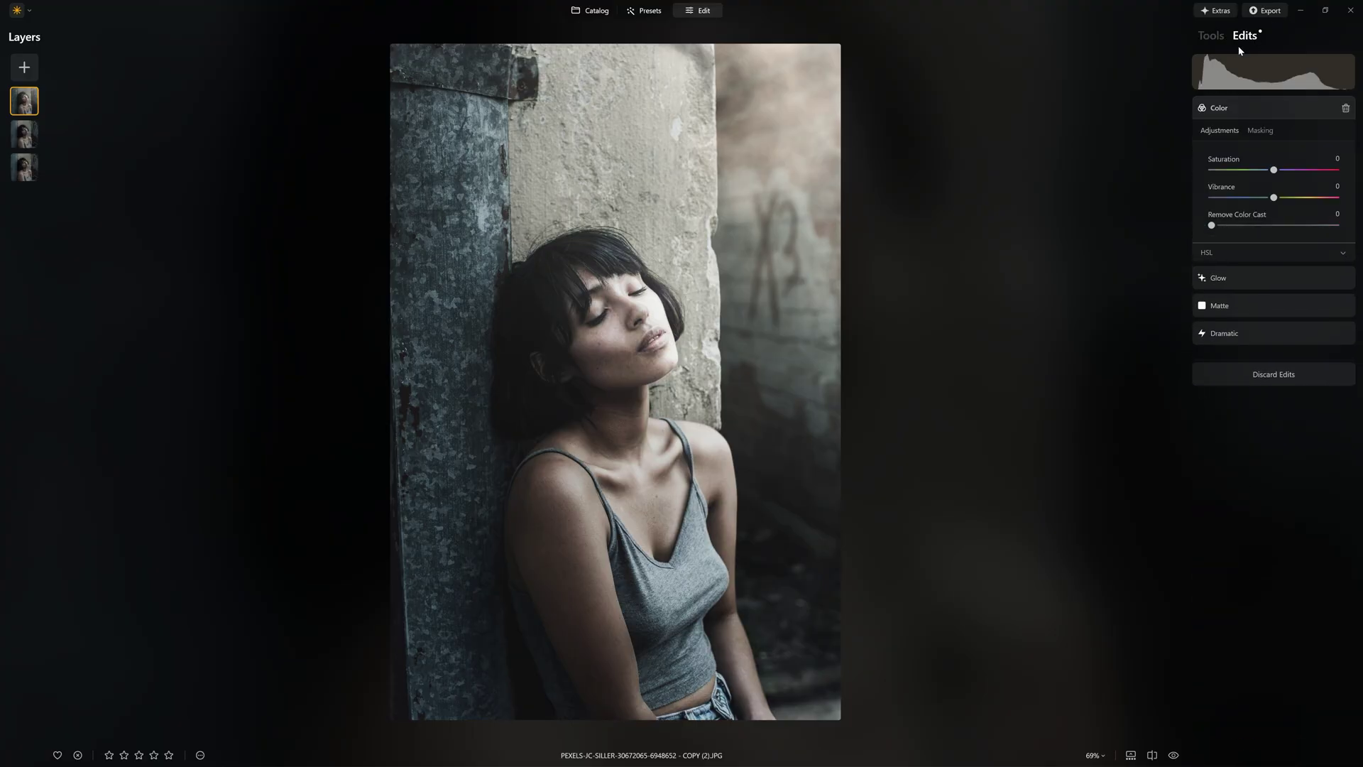
{"action": "left_click", "coordinate": [1347, 111]}
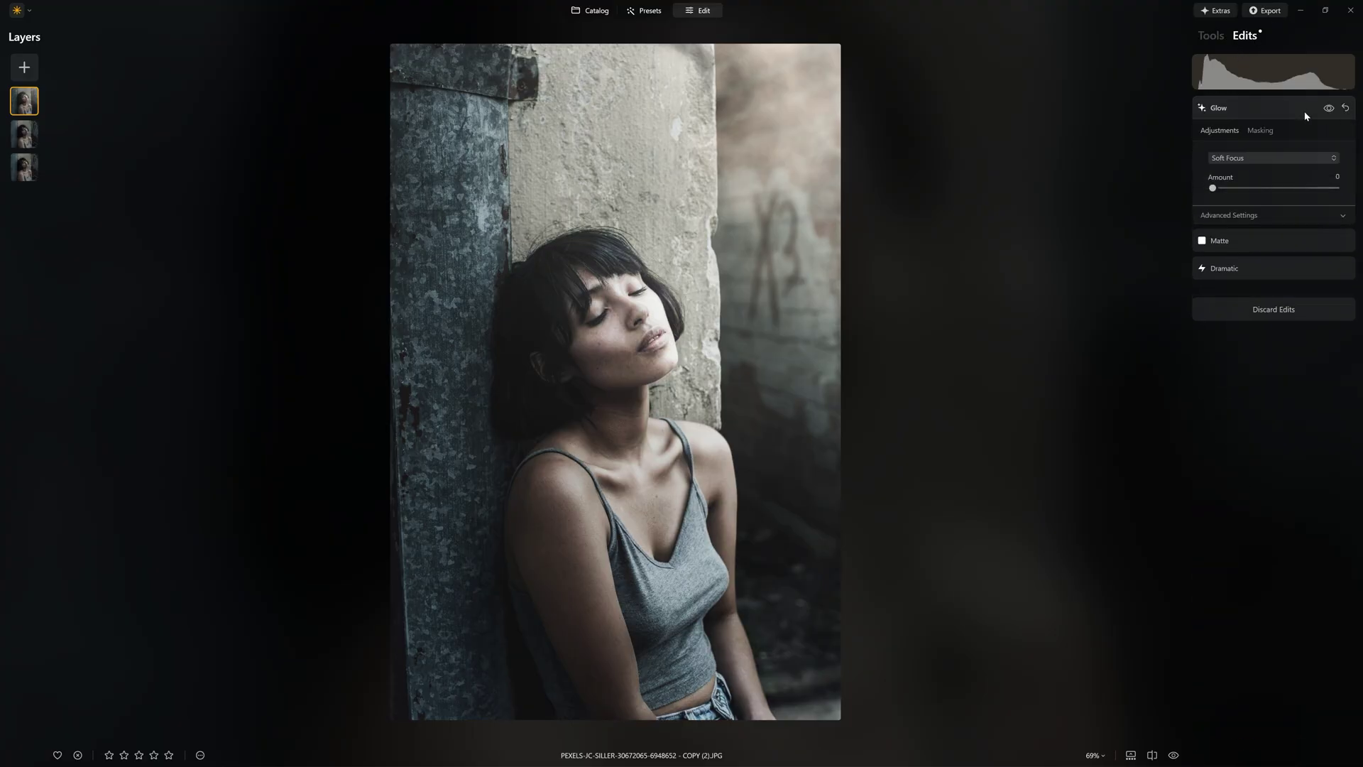
{"action": "left_click", "coordinate": [1212, 34]}
{"action": "scroll", "coordinate": [1282, 343], "scroll_direction": "down", "scroll_amount": 3}
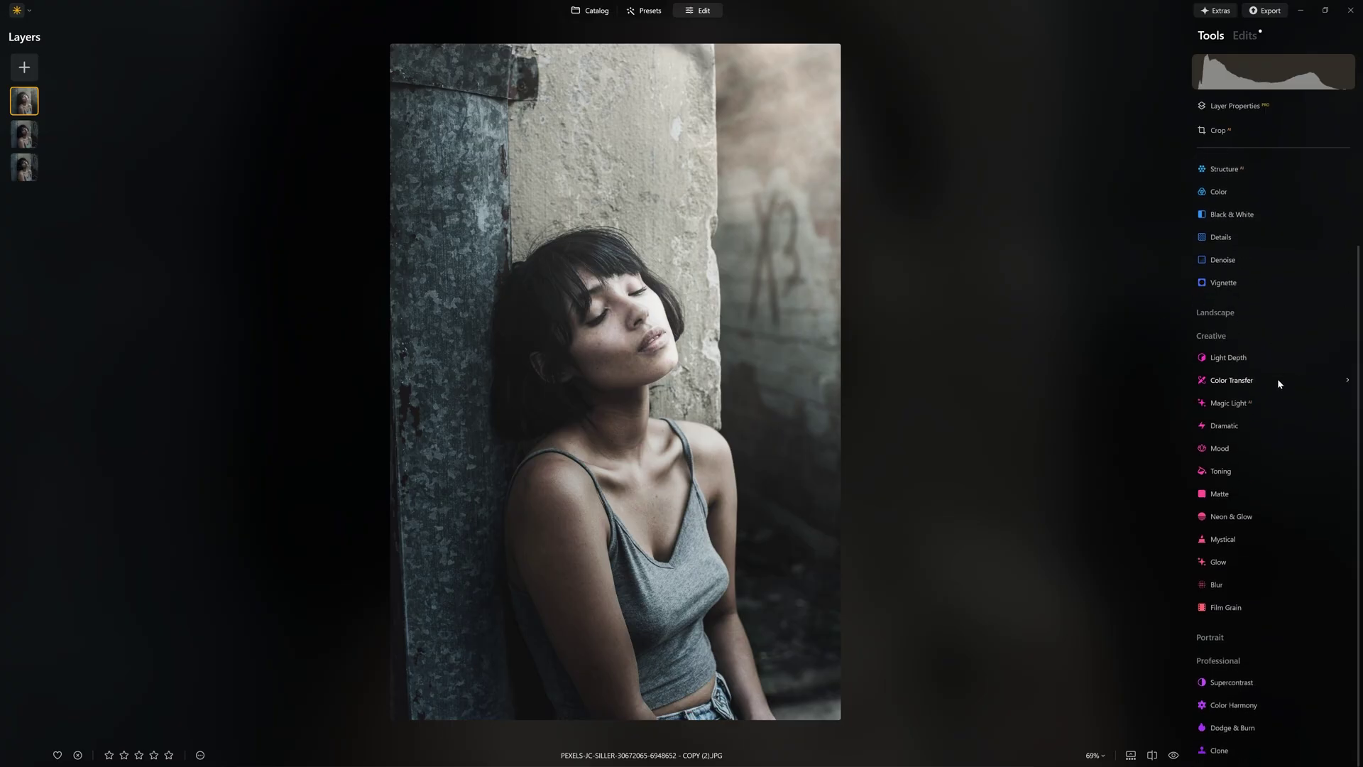
Warm the photo's highlights with the Toning tool, using Saturation 49 and Hue 34.
{"action": "left_click", "coordinate": [1235, 470]}
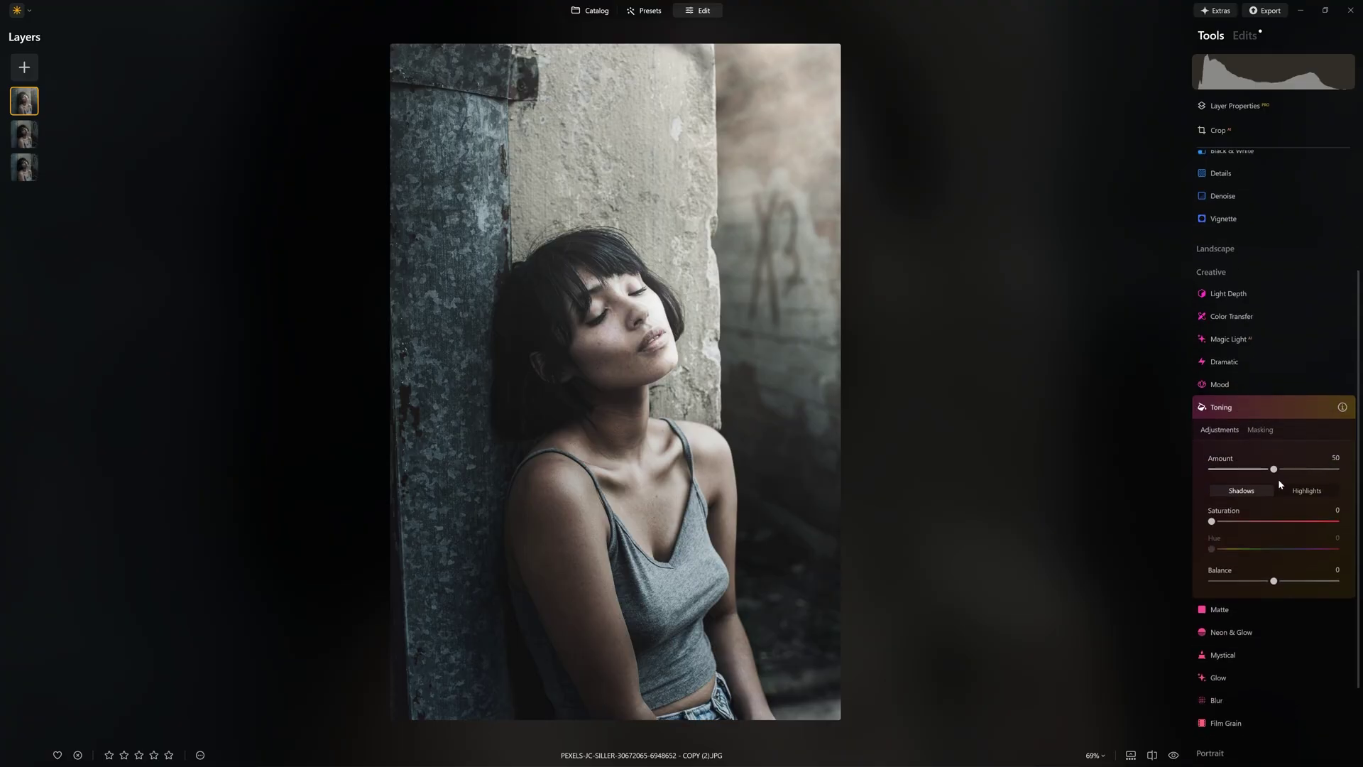
{"action": "left_click", "coordinate": [1306, 490]}
{"action": "scroll", "coordinate": [1306, 487], "scroll_direction": "down", "scroll_amount": 2}
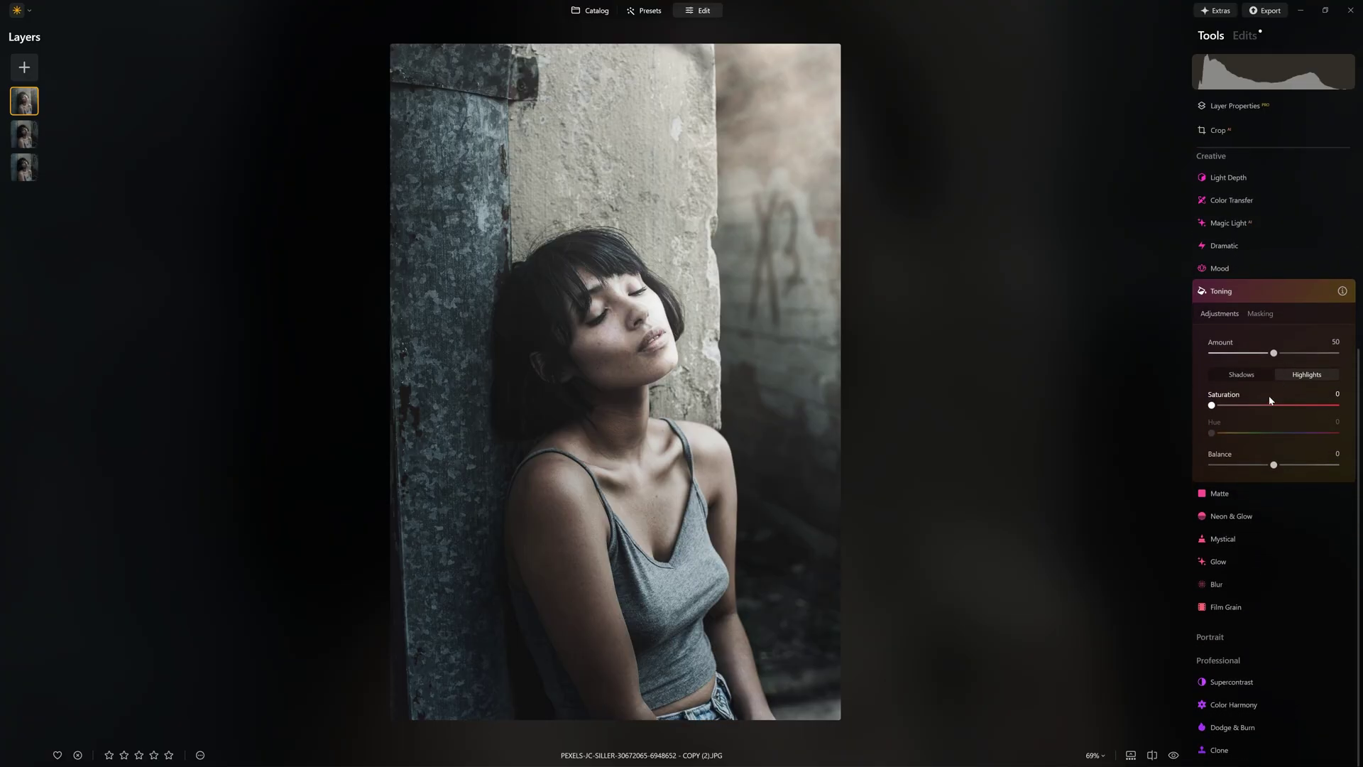
{"action": "left_click_drag", "start_coordinate": [1261, 405], "coordinate": [1224, 433]}
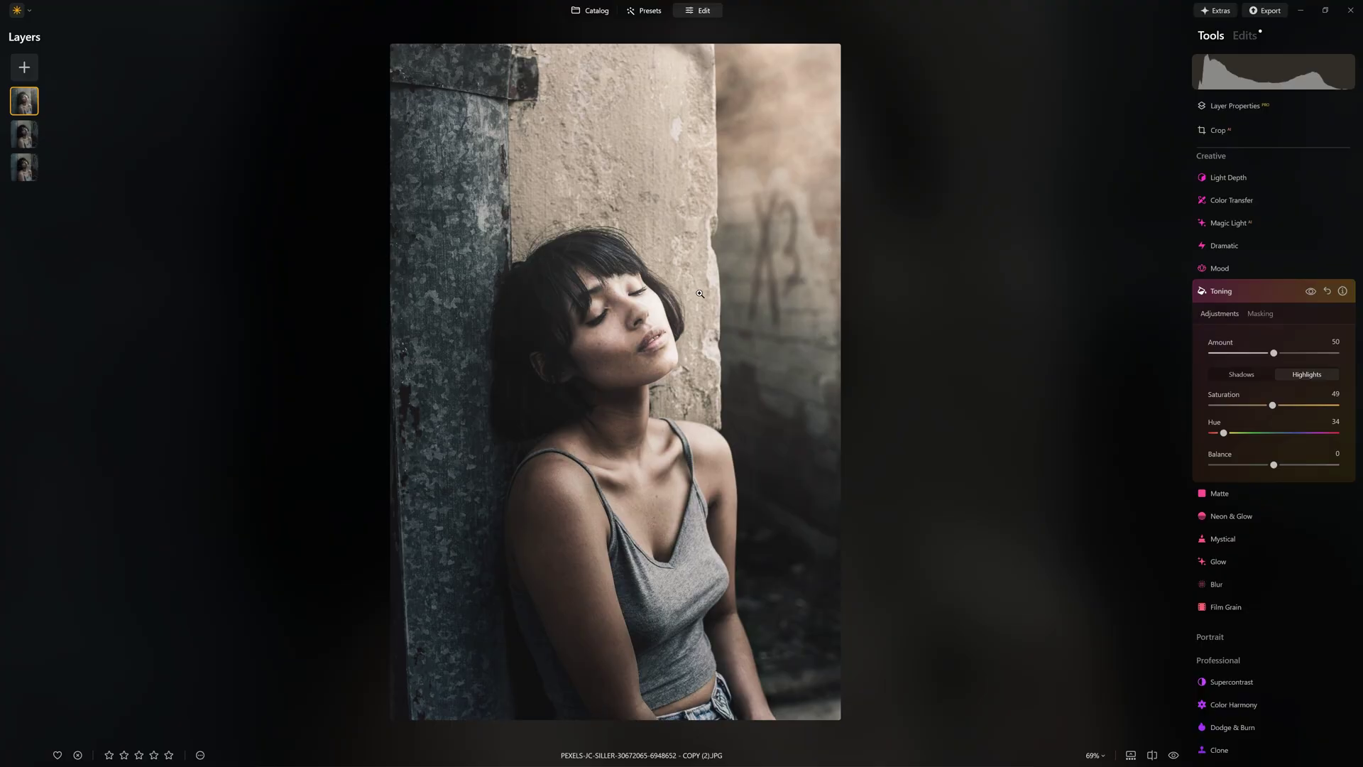
Tint the Toning shadows blue with Saturation 65 and Hue 222.
{"action": "left_click", "coordinate": [1257, 375]}
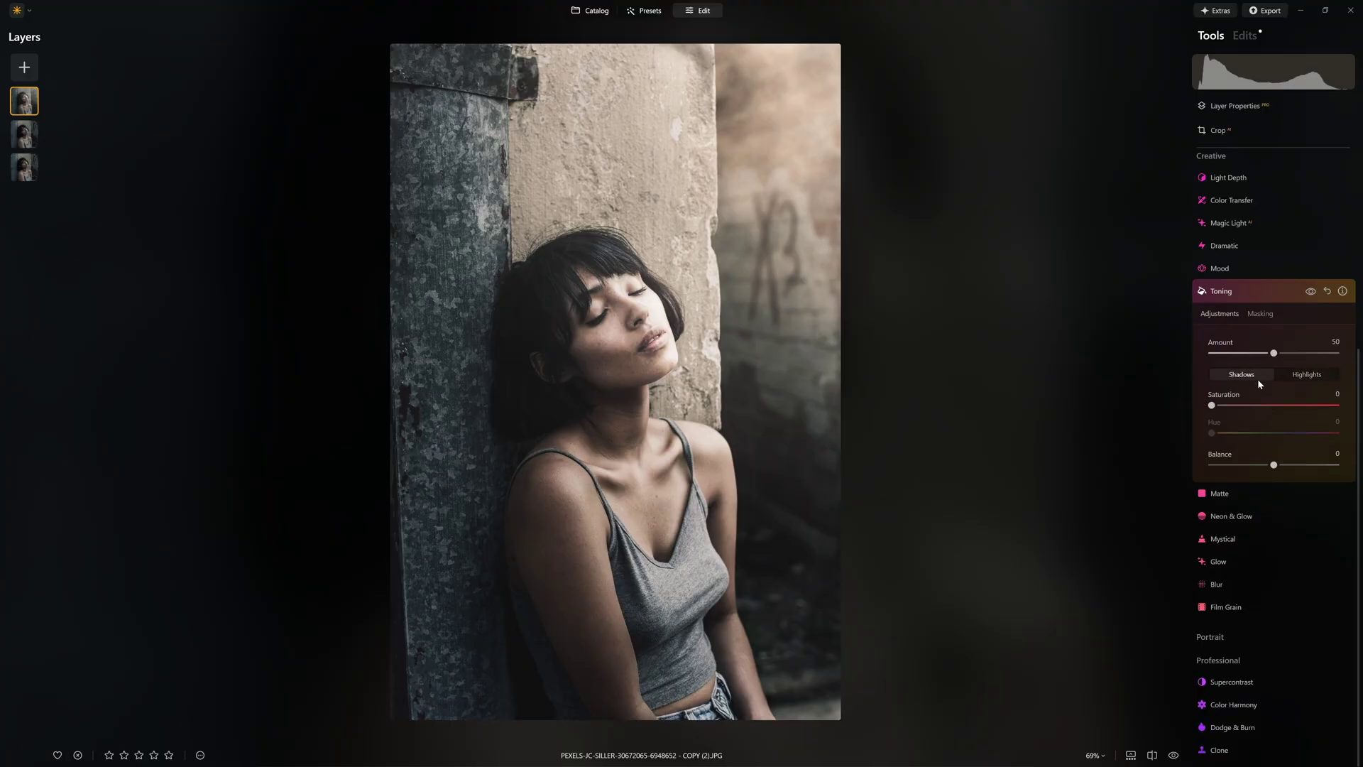
{"action": "left_click", "coordinate": [1293, 405]}
{"action": "left_click", "coordinate": [1290, 433]}
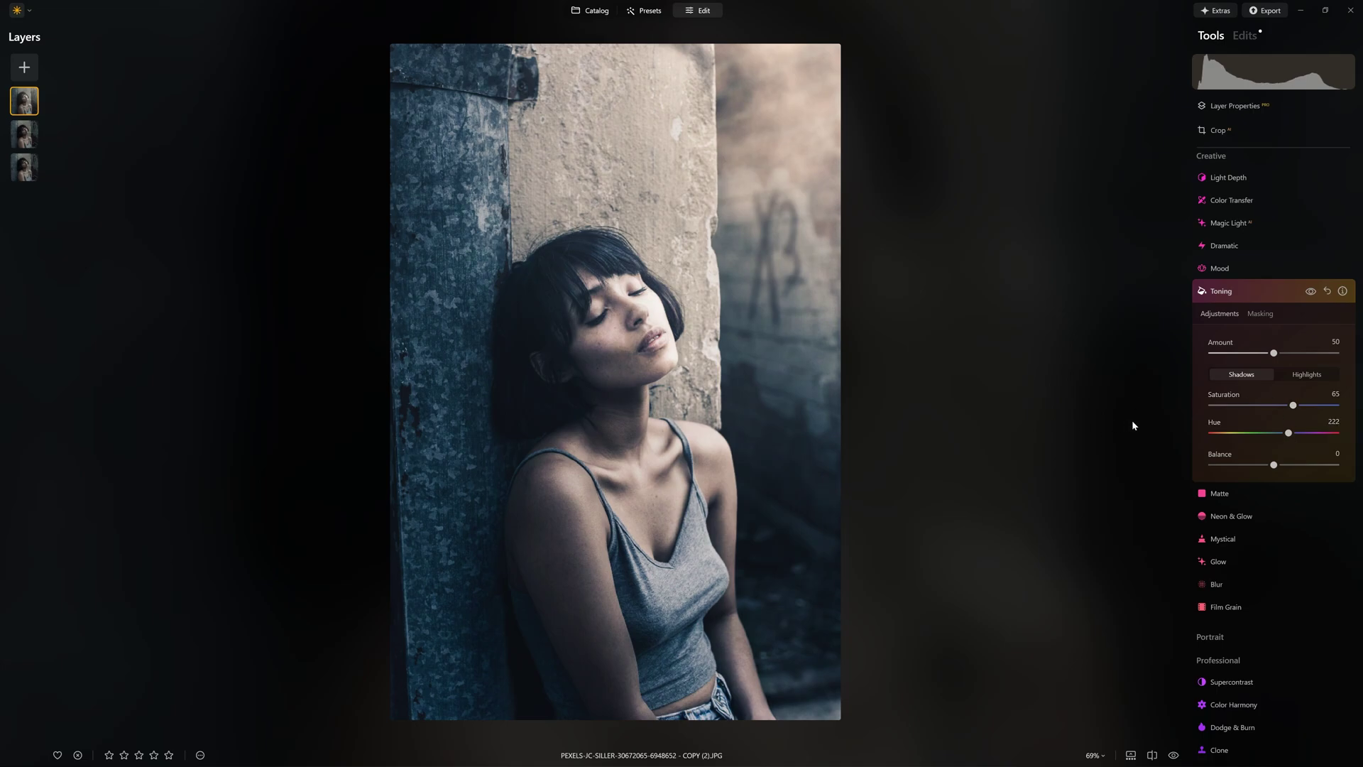
Compare the photo repeatedly with and without the warm-highlight, blue-shadow Toning effect.
{"action": "left_click", "coordinate": [1311, 292]}
{"action": "left_click", "coordinate": [1311, 291]}
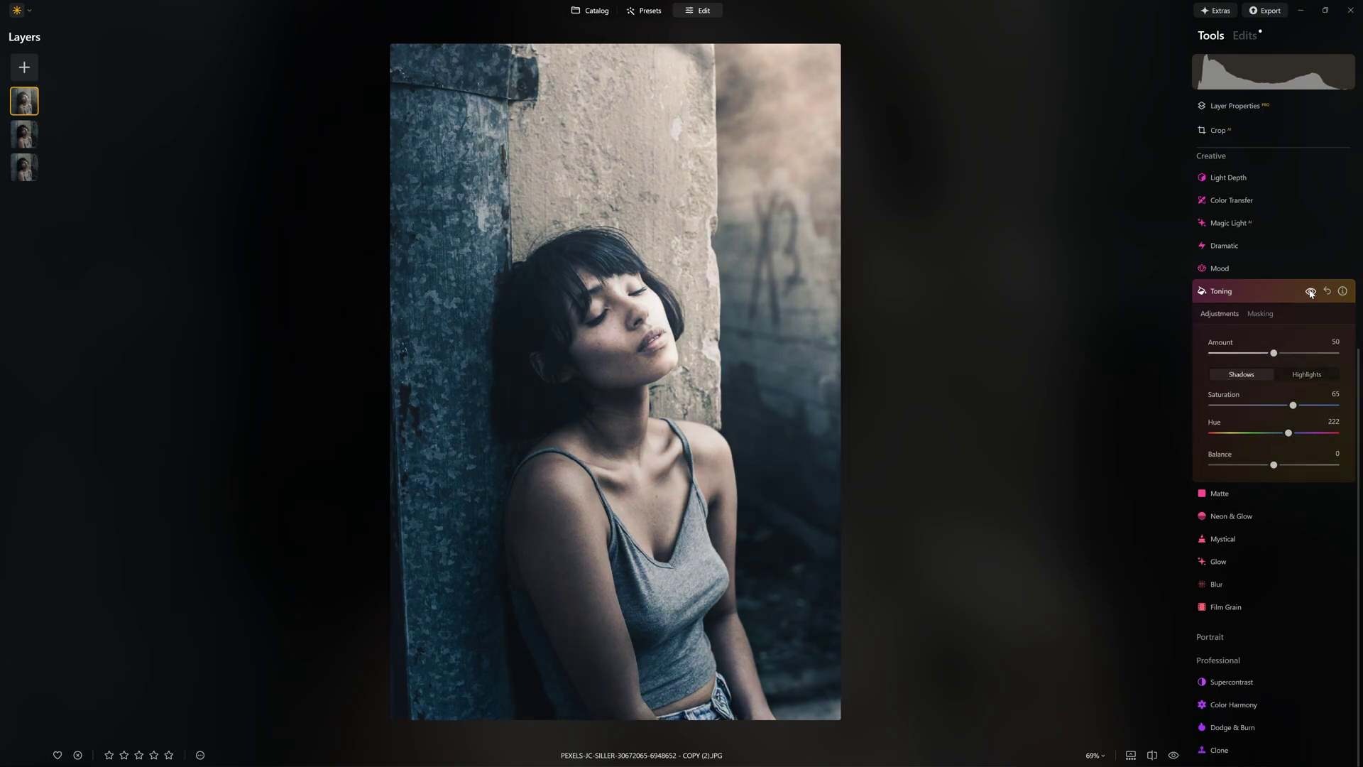
{"action": "left_click", "coordinate": [1310, 292]}
{"action": "left_click", "coordinate": [1311, 292]}
{"action": "left_click", "coordinate": [1311, 292]}
{"action": "left_click", "coordinate": [1311, 292]}
Swap the toning colors by setting the Highlights Hue to 217 and the Shadows to Hue 35 with Saturation 50.
{"action": "left_click", "coordinate": [1305, 373]}
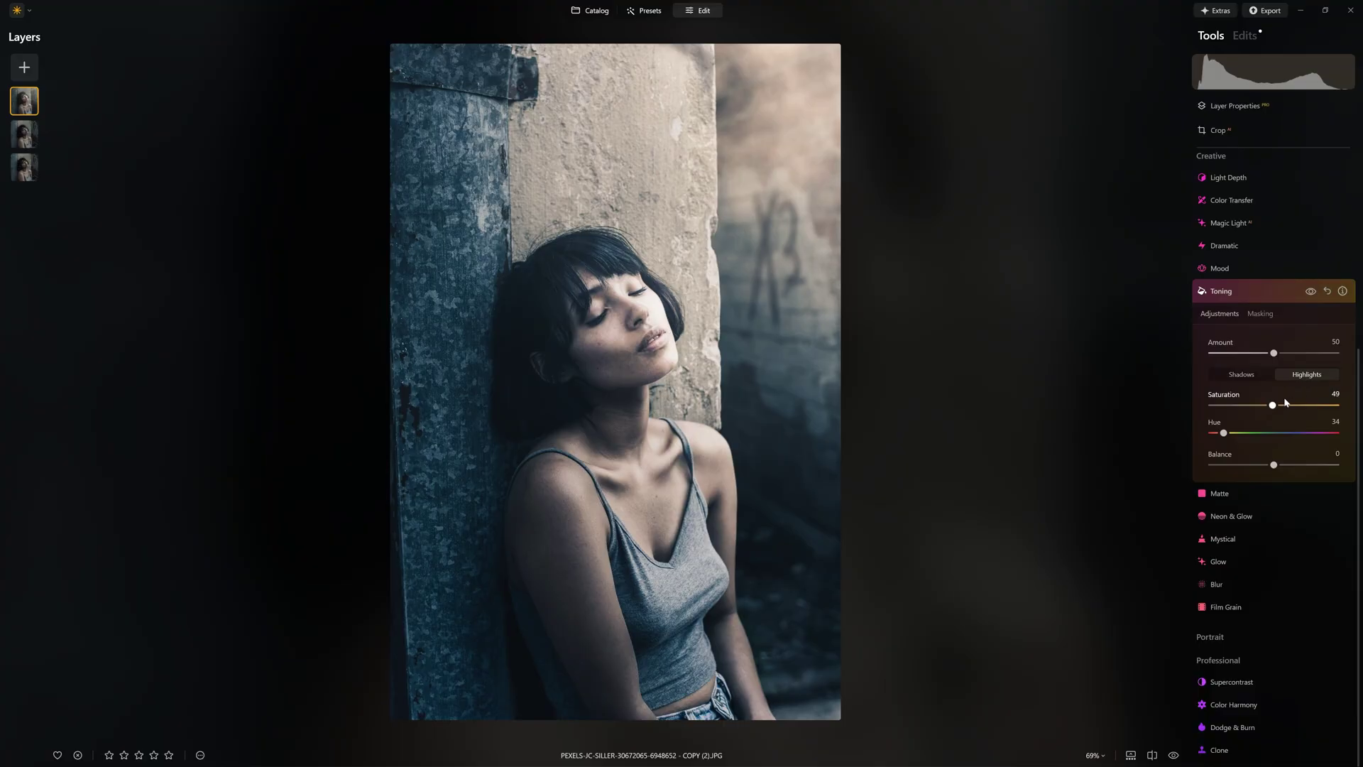
{"action": "left_click_drag", "start_coordinate": [1293, 434], "coordinate": [1287, 436]}
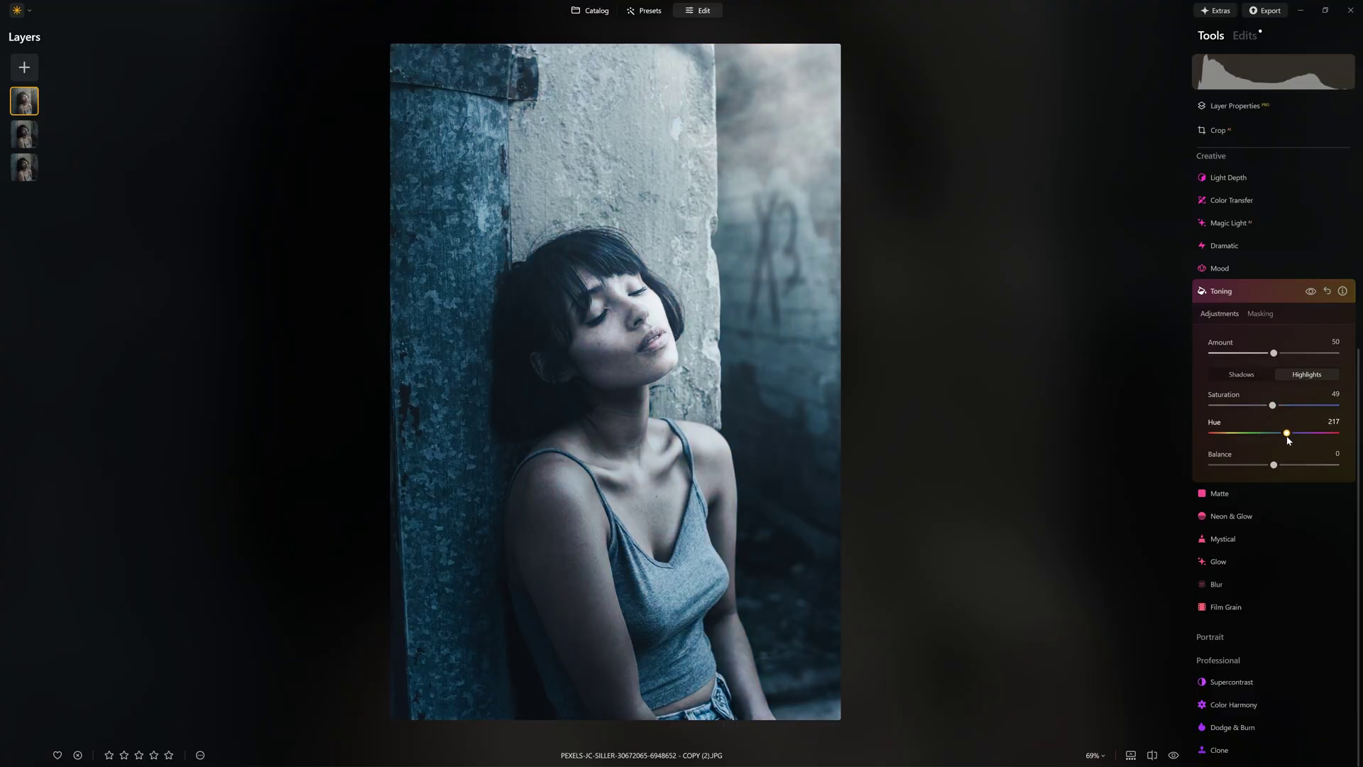
{"action": "left_click", "coordinate": [1245, 376]}
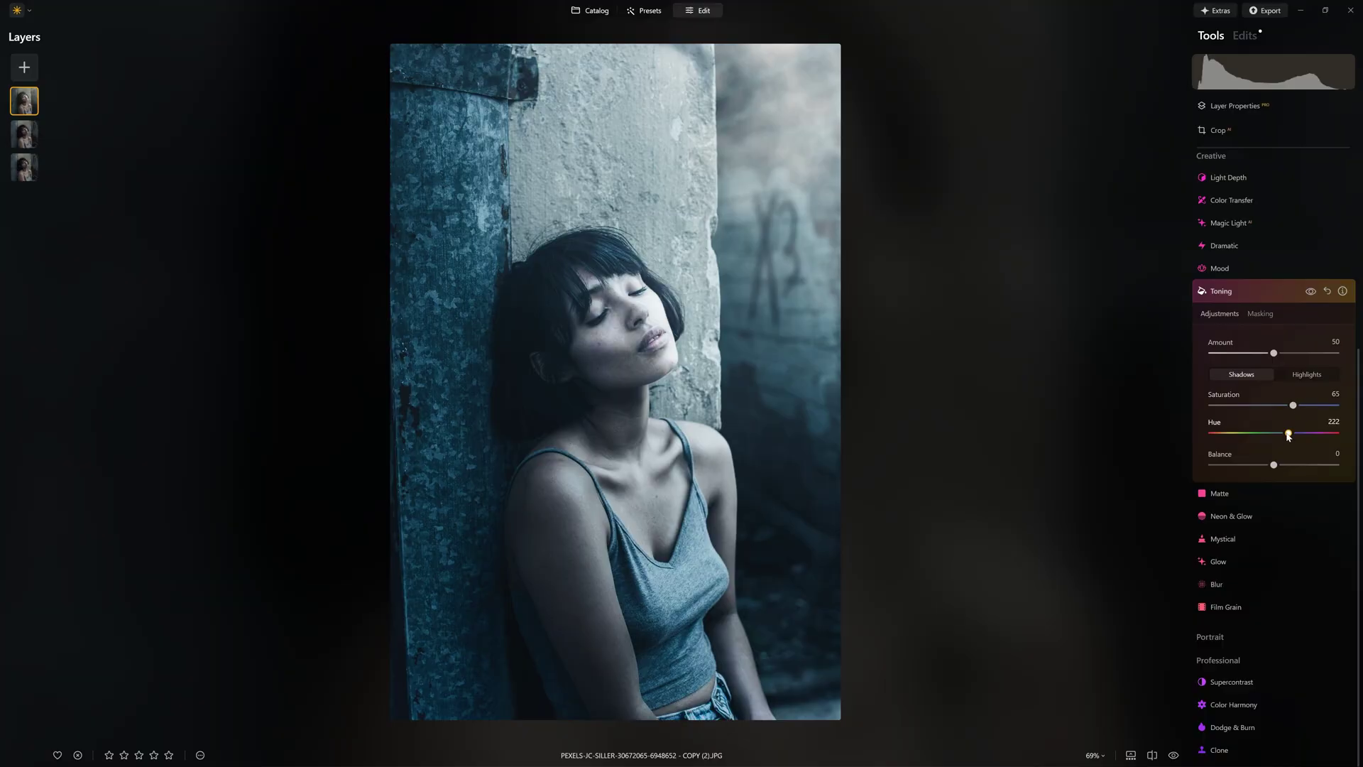
{"action": "left_click_drag", "start_coordinate": [1285, 436], "coordinate": [1224, 449]}
{"action": "left_click_drag", "start_coordinate": [1293, 405], "coordinate": [1274, 404]}
Set the Toning Balance to 5 and Amount to 29, and compare the photo with and without the effect.
{"action": "mouse_move", "coordinate": [1274, 465]}
{"action": "left_mouse_down"}
{"action": "mouse_move", "coordinate": [1339, 468]}
{"action": "mouse_move", "coordinate": [1218, 467]}
{"action": "mouse_move", "coordinate": [1300, 467]}
{"action": "mouse_move", "coordinate": [1281, 472]}
{"action": "left_mouse_up"}
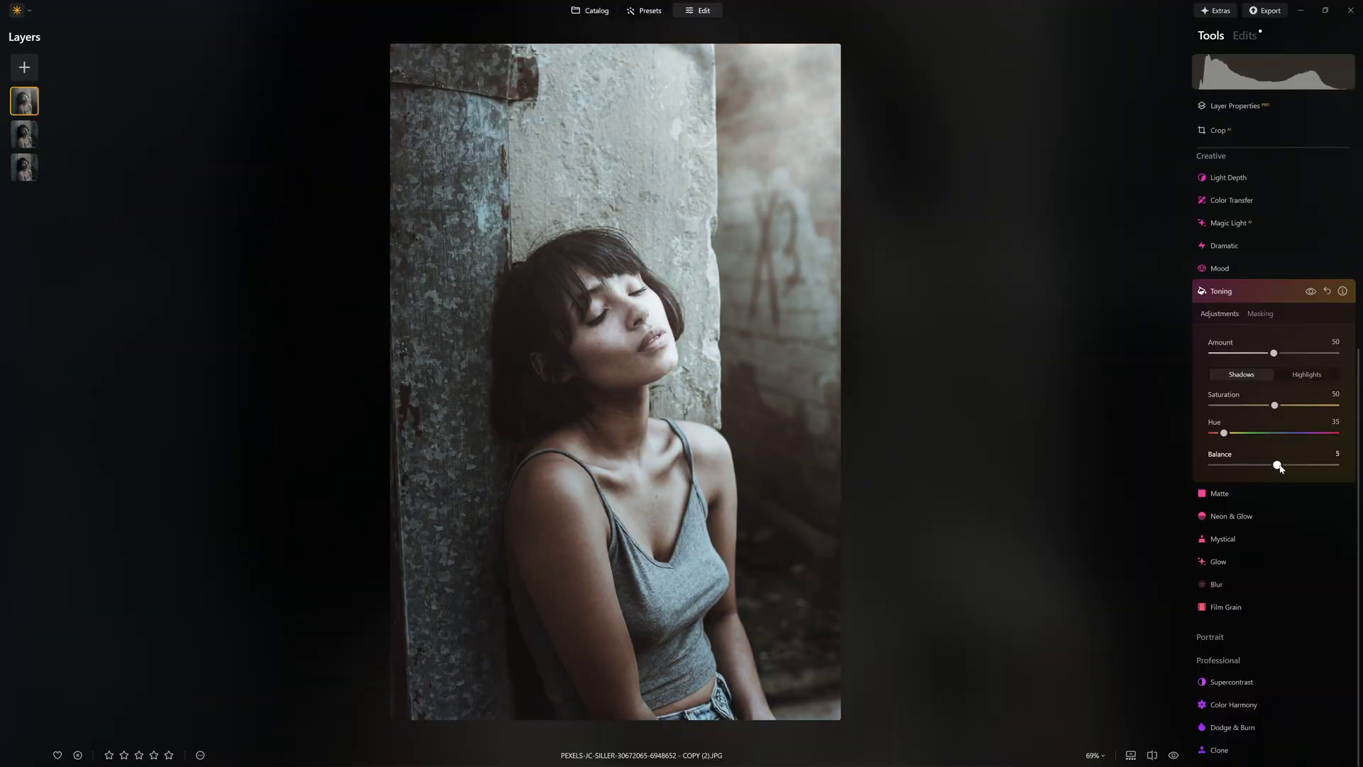
{"action": "mouse_move", "coordinate": [1276, 355]}
{"action": "left_mouse_down"}
{"action": "mouse_move", "coordinate": [1341, 361]}
{"action": "mouse_move", "coordinate": [1220, 355]}
{"action": "mouse_move", "coordinate": [1350, 360]}
{"action": "mouse_move", "coordinate": [1215, 363]}
{"action": "mouse_move", "coordinate": [1278, 362]}
{"action": "mouse_move", "coordinate": [1248, 355]}
{"action": "left_mouse_up"}
{"action": "left_click", "coordinate": [1312, 292]}
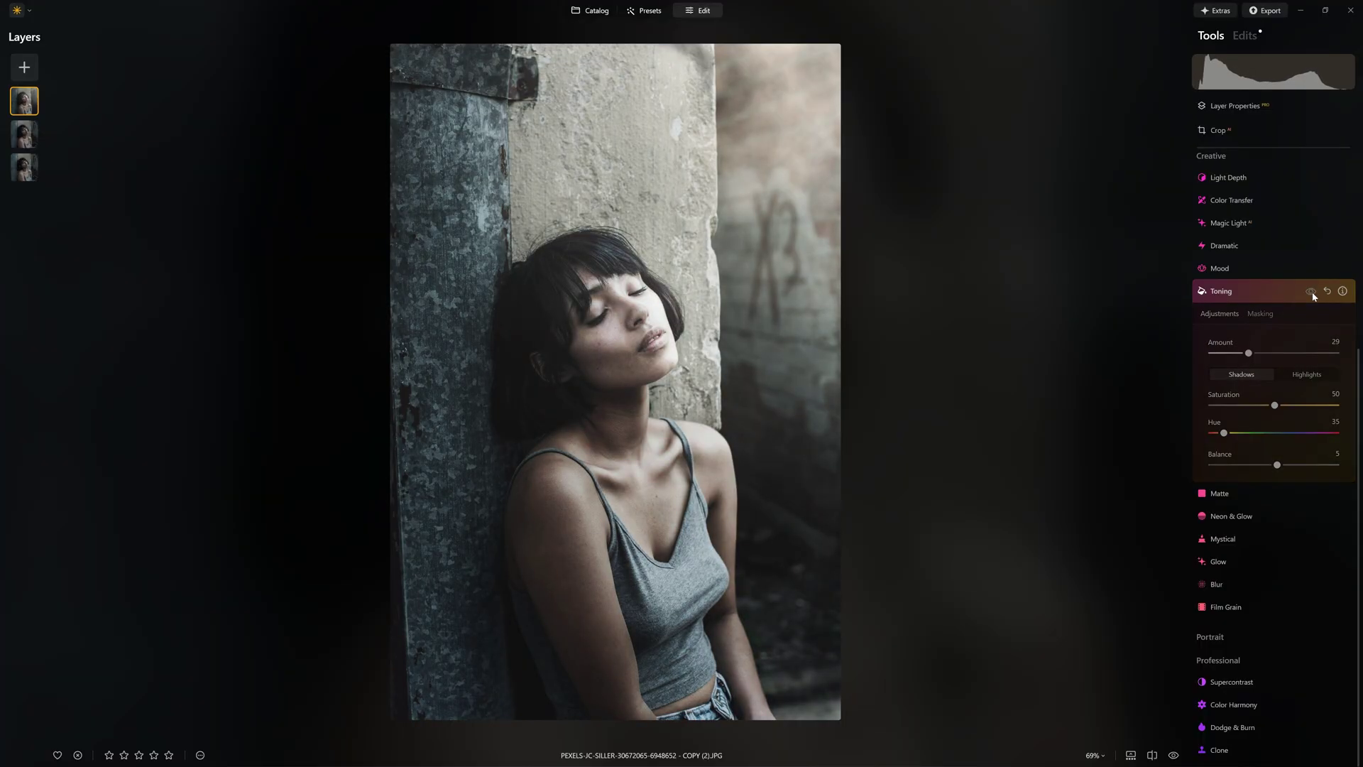
{"action": "left_click", "coordinate": [1312, 293]}
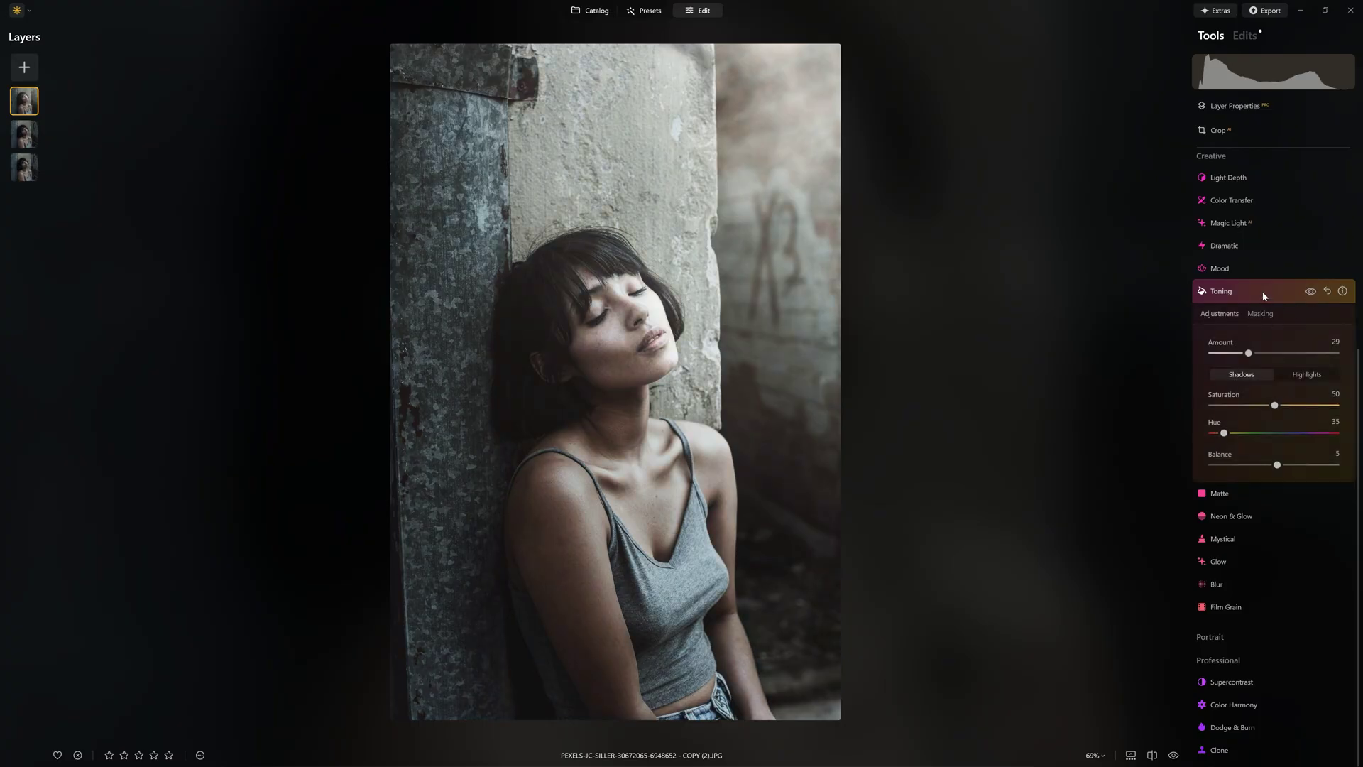